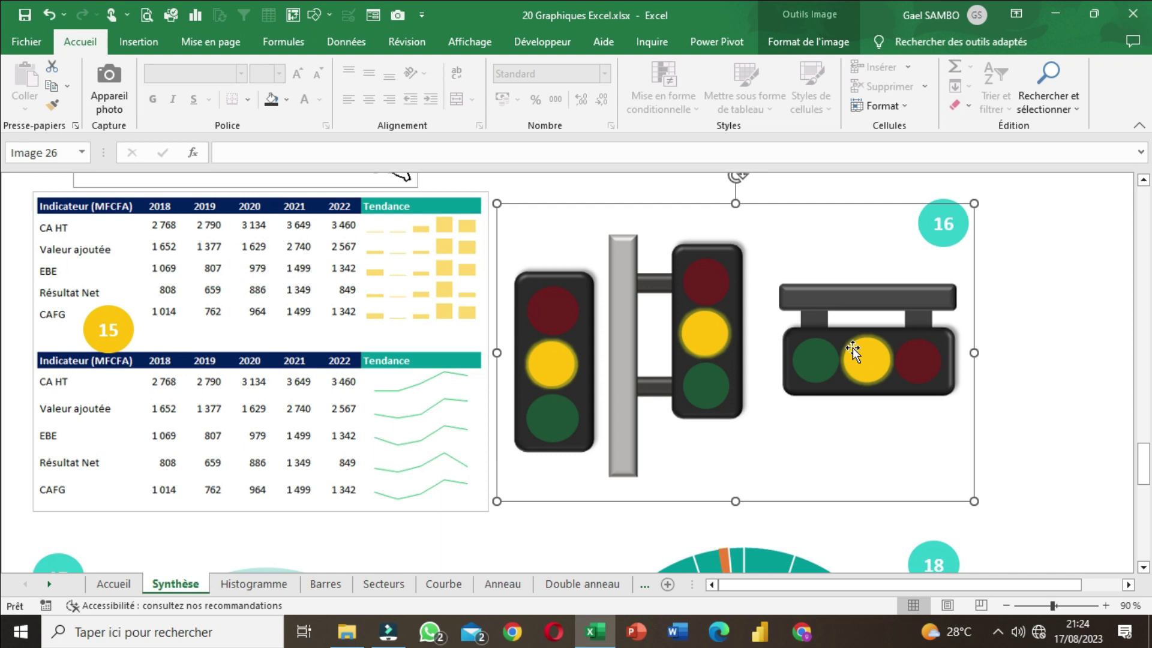
left_click(146, 45)
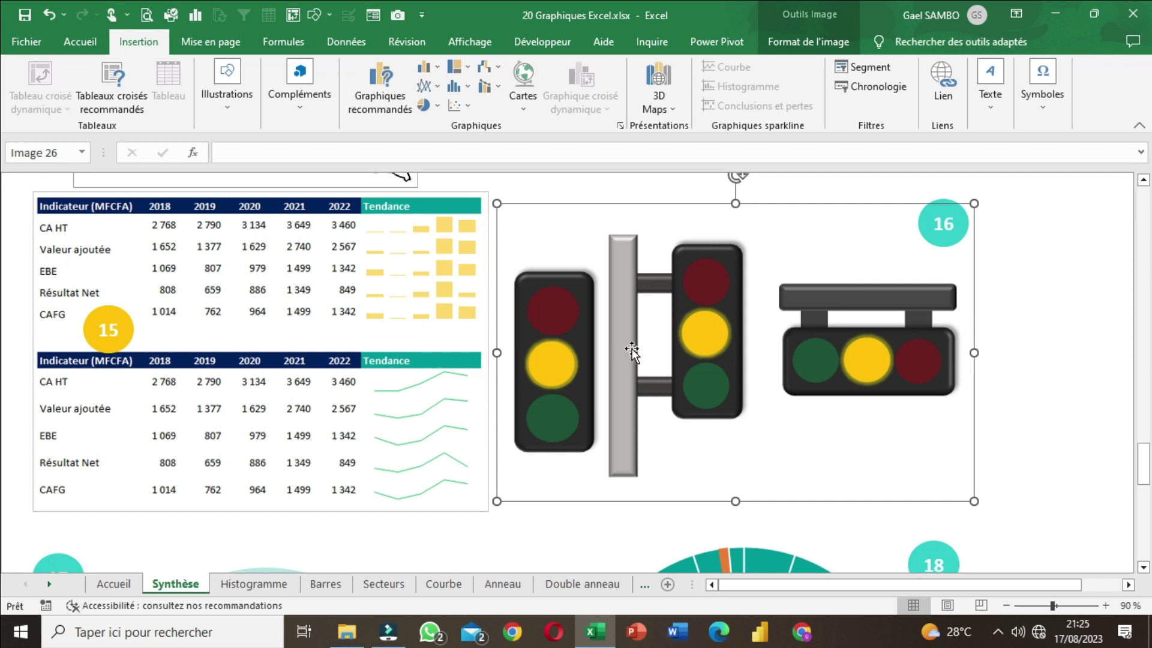
left_click(80, 41)
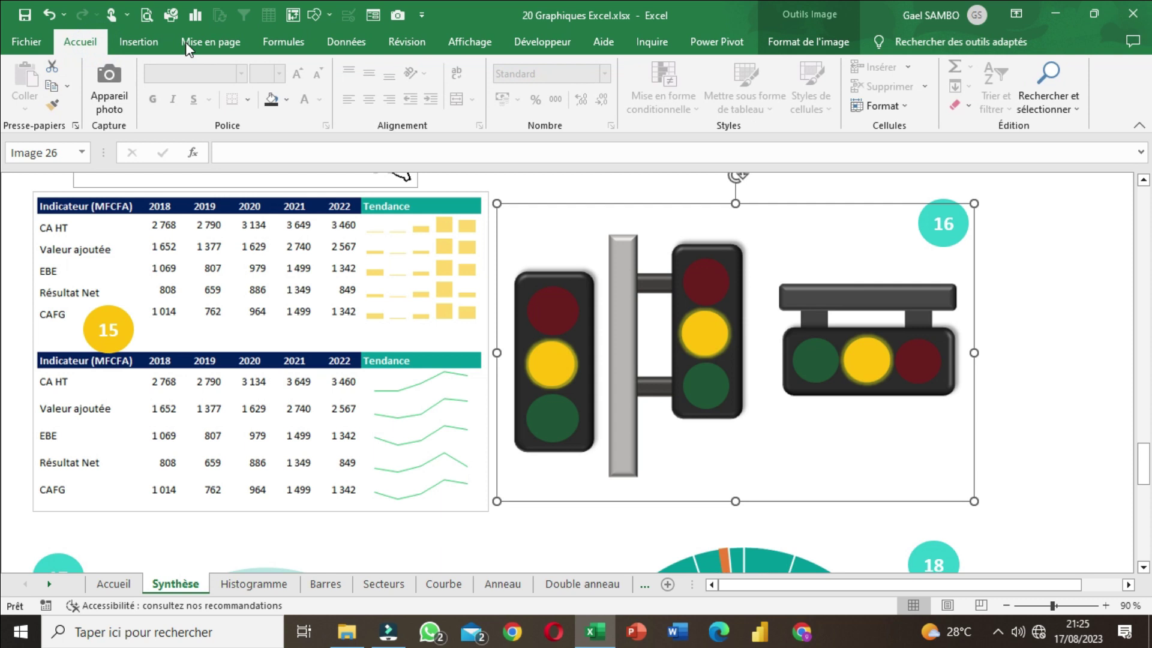
- Deselect the traffic-light picture, switch to the Feu Tricolore worksheet and save the workbook
left_click(993, 424)
left_click(953, 472)
right_click(31, 585)
double_click(45, 556)
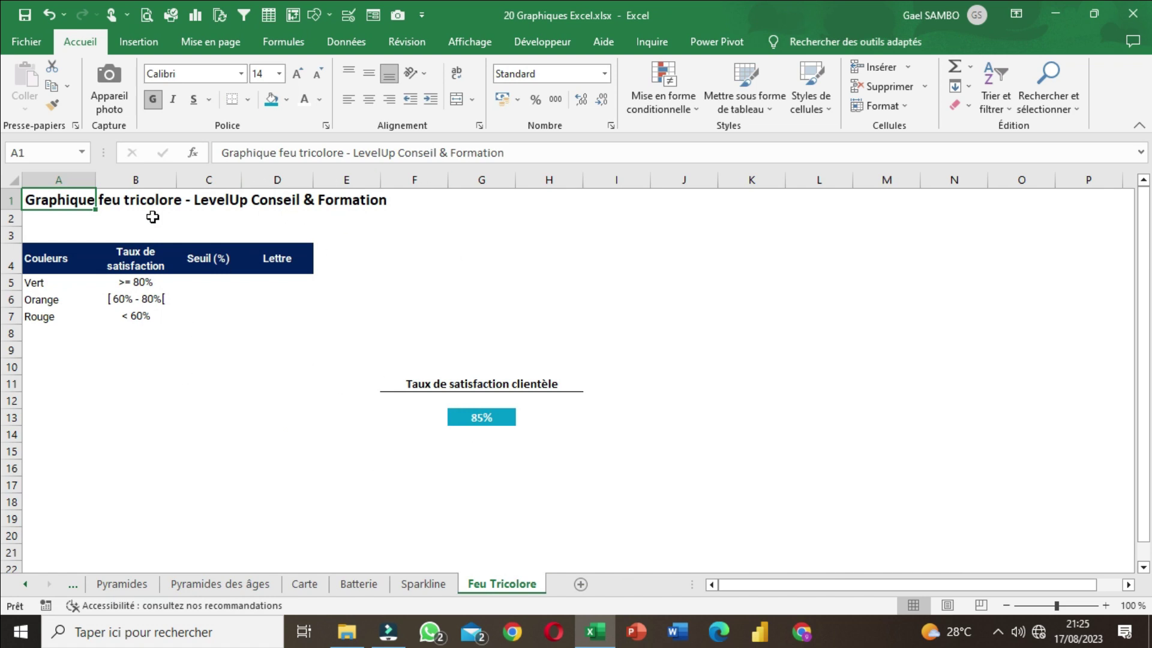
left_click(168, 336)
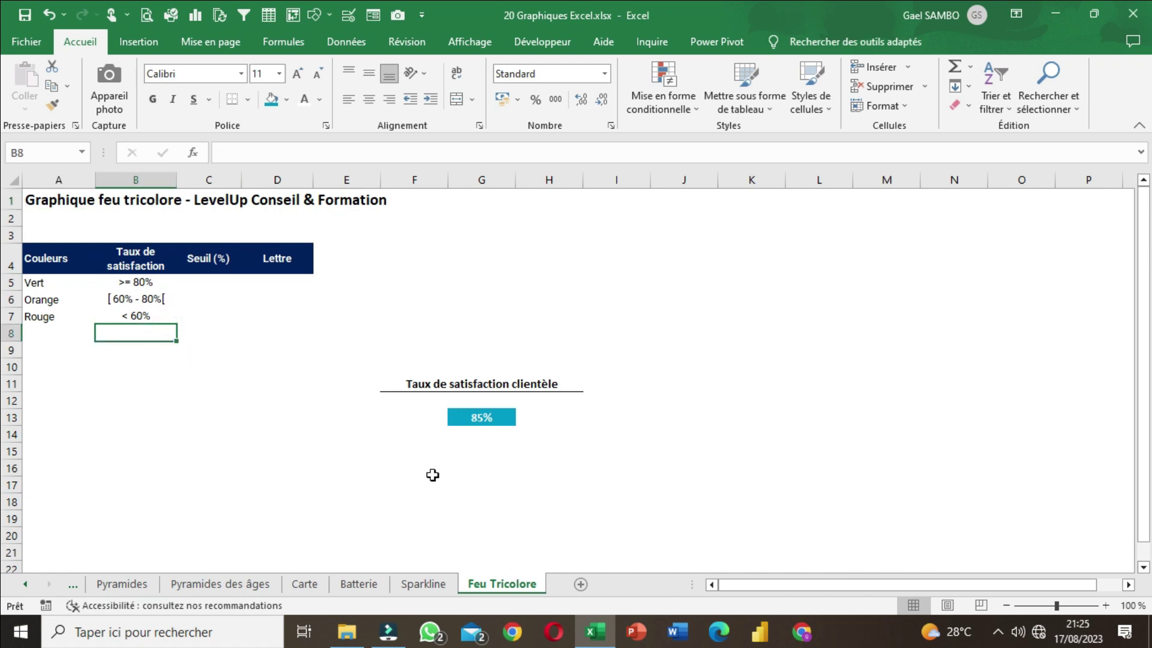
left_click(20, 21)
- Examine the Taux de satisfaction clientèle block, its rate cell and the empty area reserved beside it
left_click(461, 385)
left_click_drag(462, 385, 480, 429)
left_click_drag(431, 365, 487, 455)
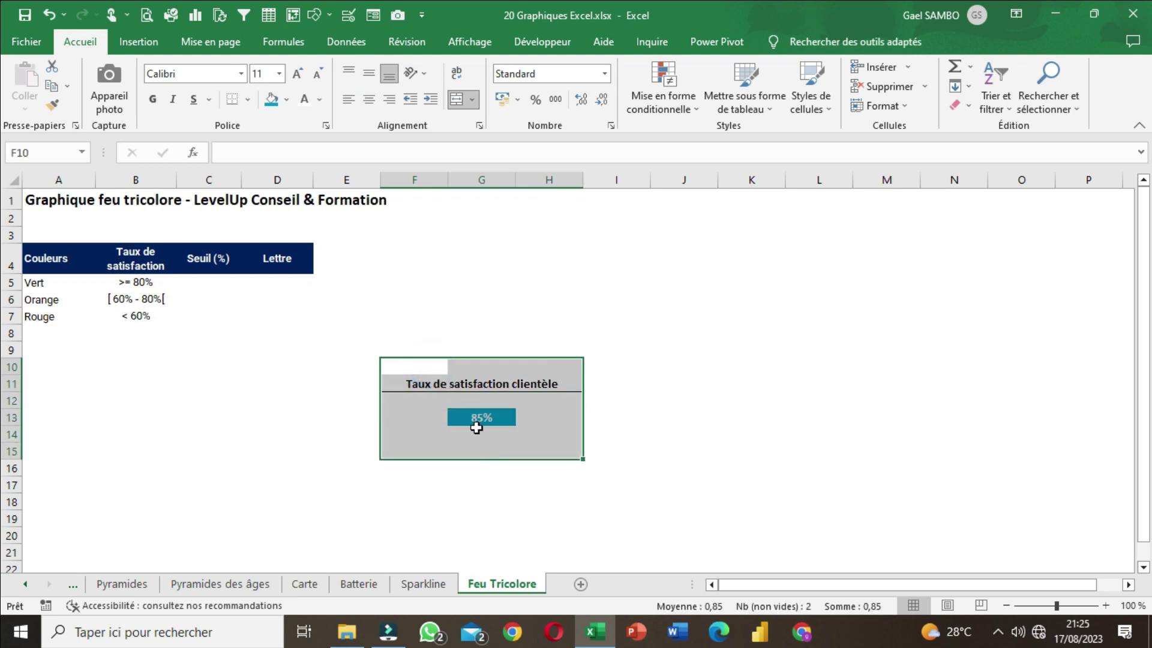
left_click(549, 337)
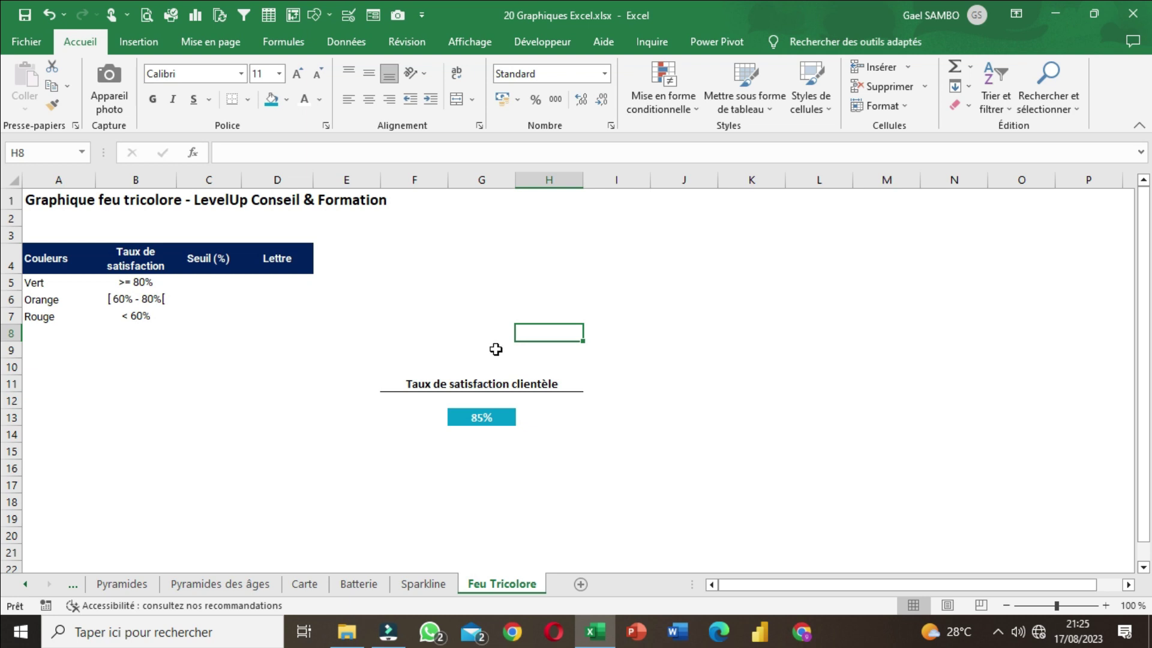
left_click(503, 419)
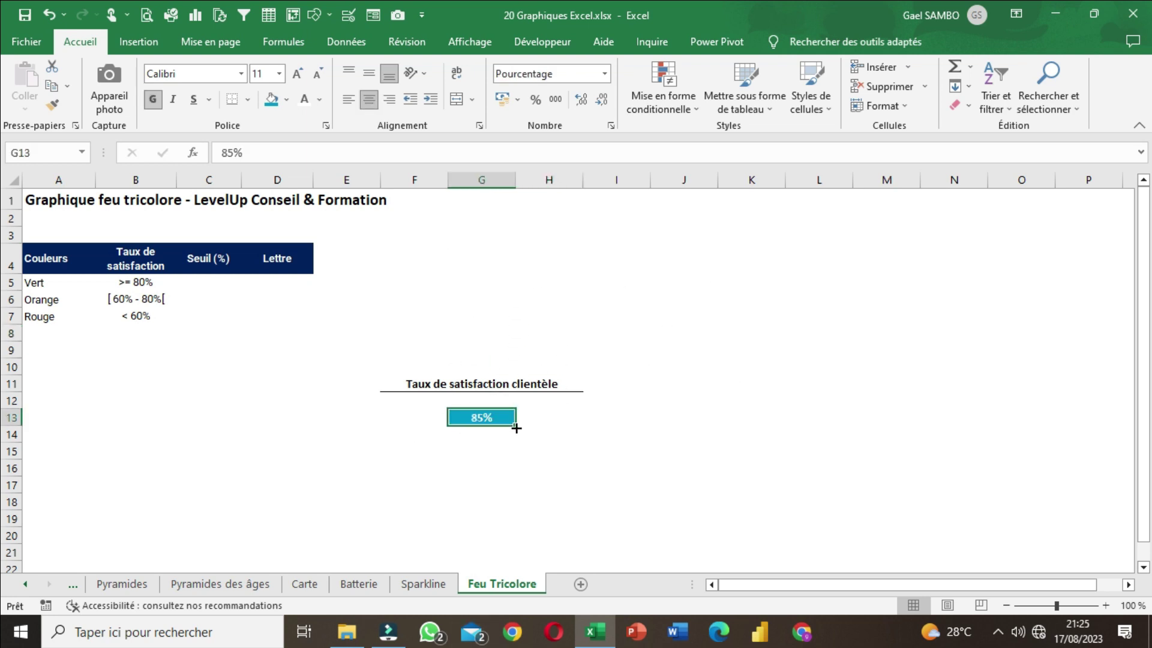
left_click_drag(706, 397, 702, 418)
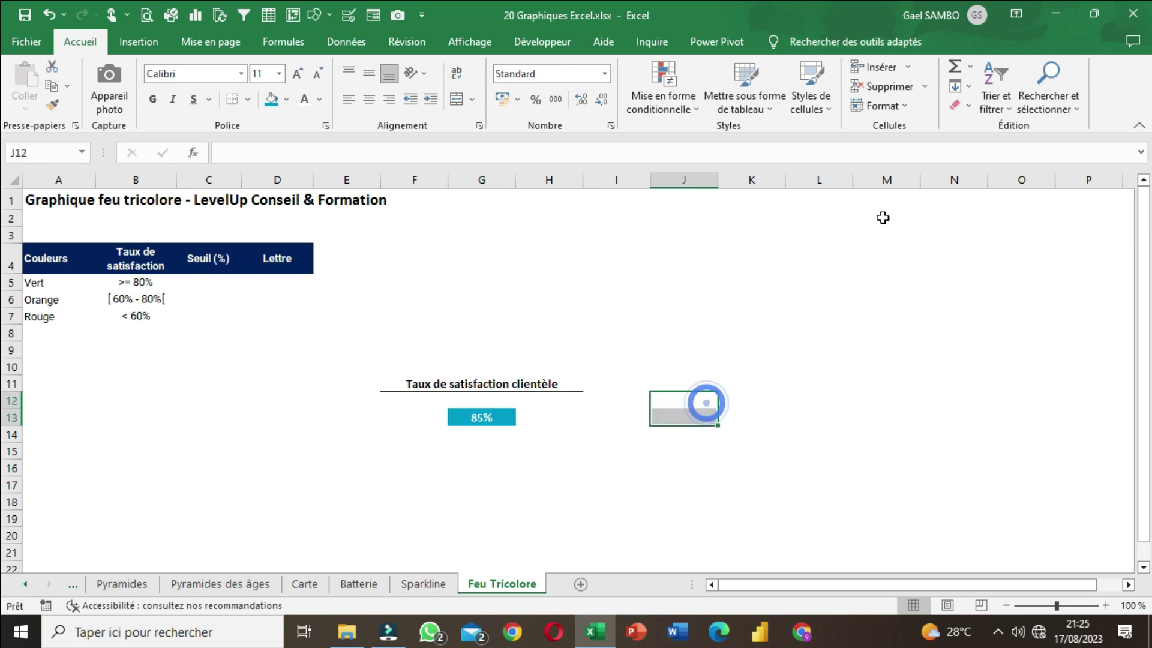
left_click(725, 446)
left_click(732, 314)
left_click(743, 435)
left_click(745, 258)
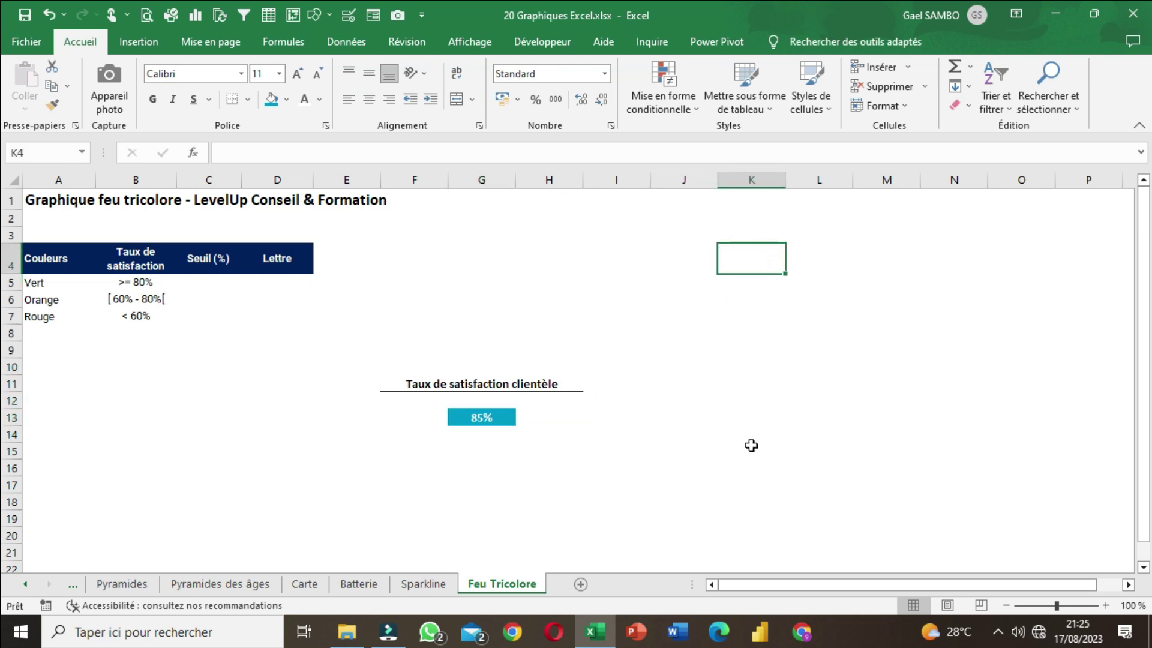
left_click(435, 382)
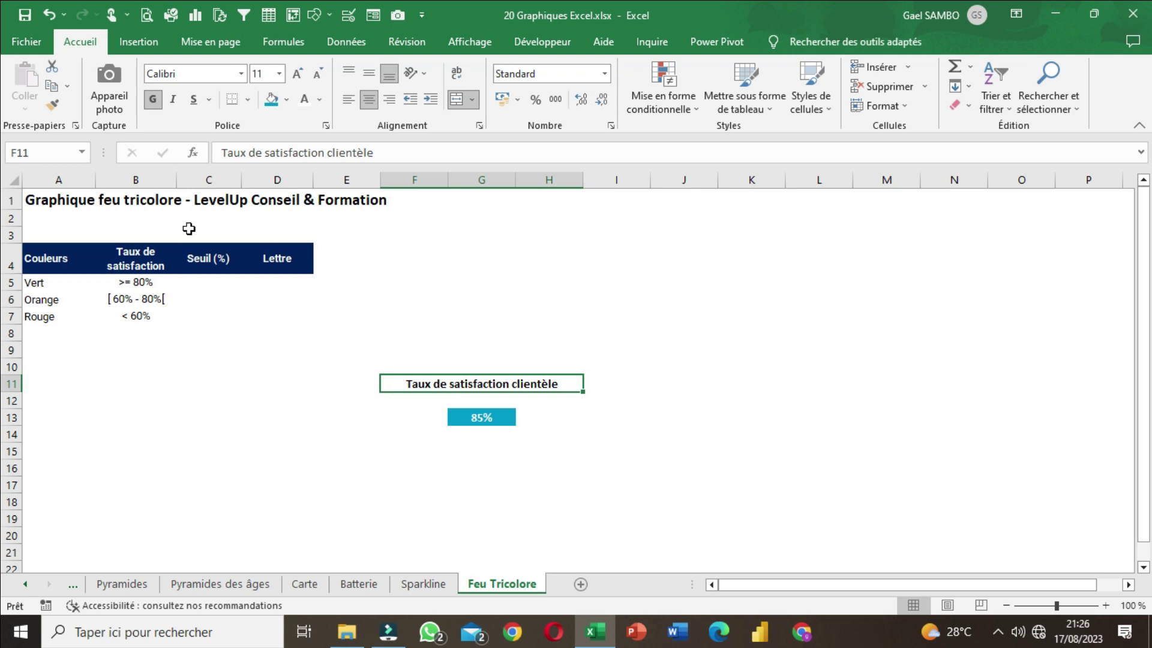
left_click(231, 294)
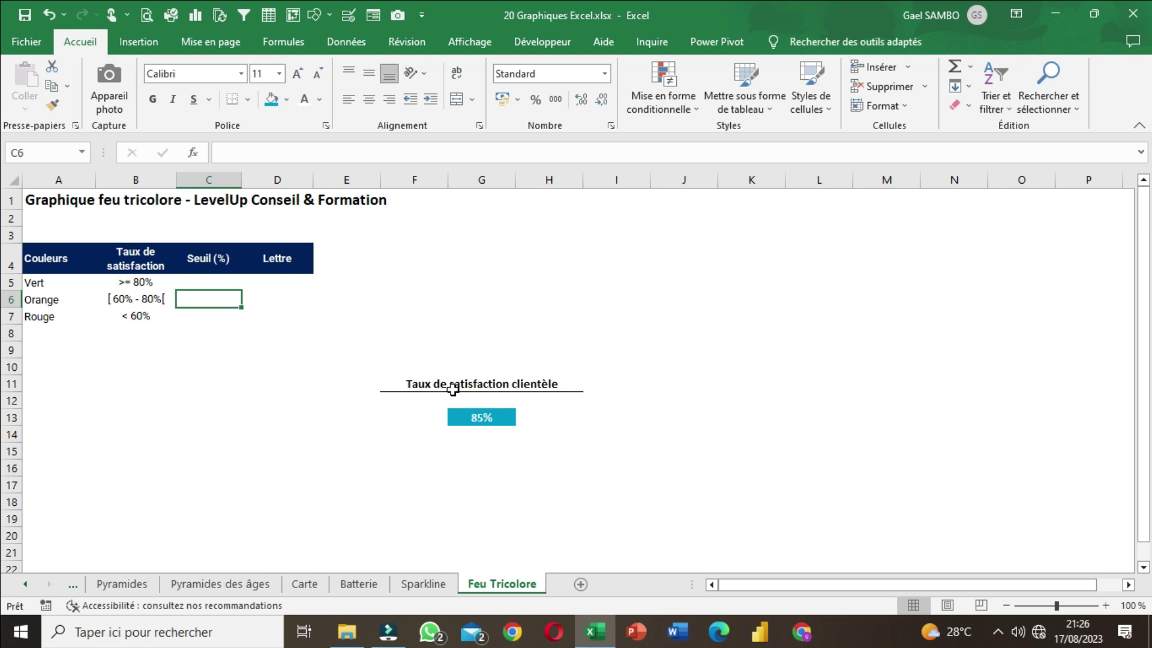
left_click(618, 397)
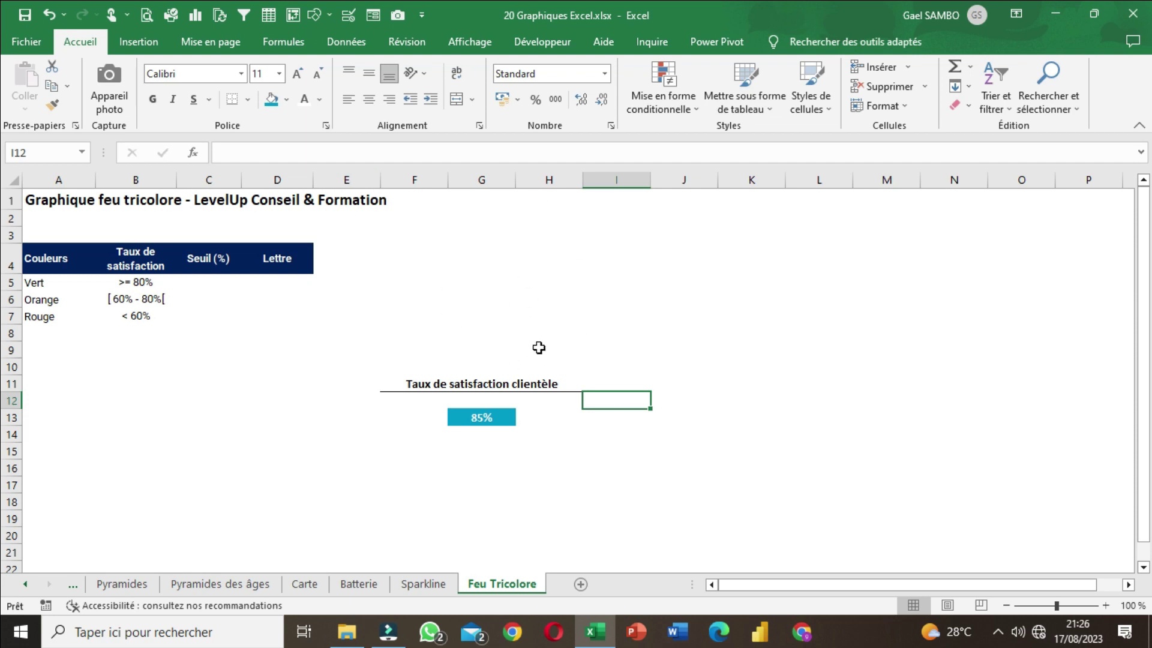
- Save the workbook and look through the chart examples on the Sparkline, Carte, Pyramides des âges, Thermomètre and Bilan Masse worksheets
left_click(23, 16)
left_click(427, 583)
scroll(510, 408, "down", 3)
scroll(510, 406, "up", 3)
left_click(496, 389)
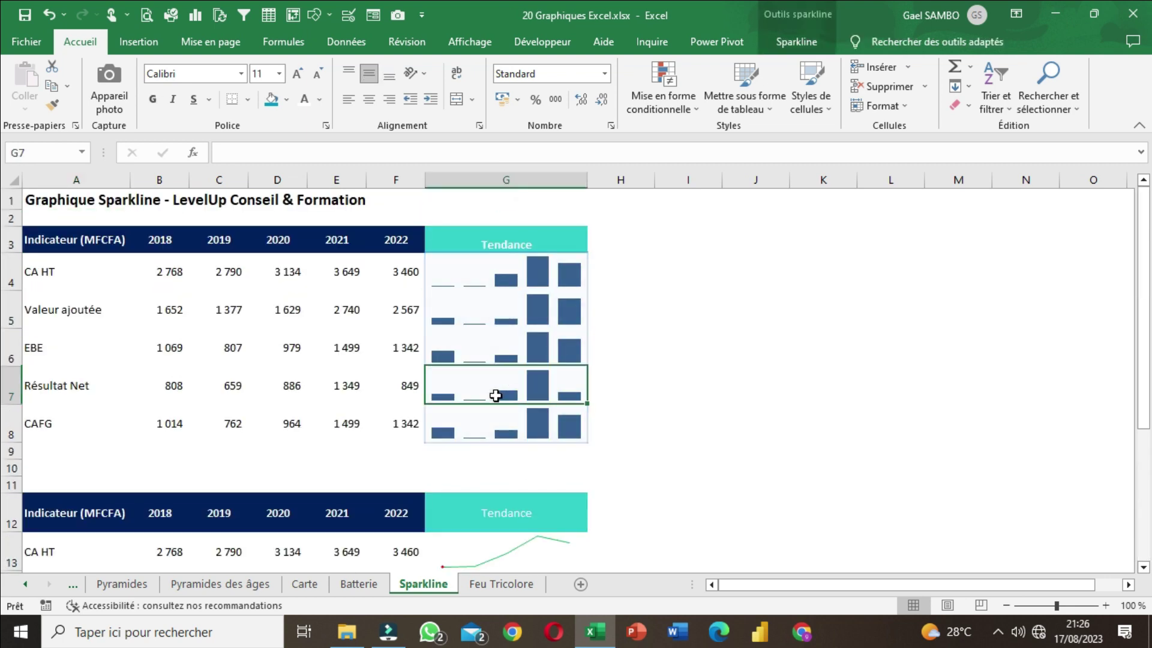
left_click(655, 427)
left_click(304, 583)
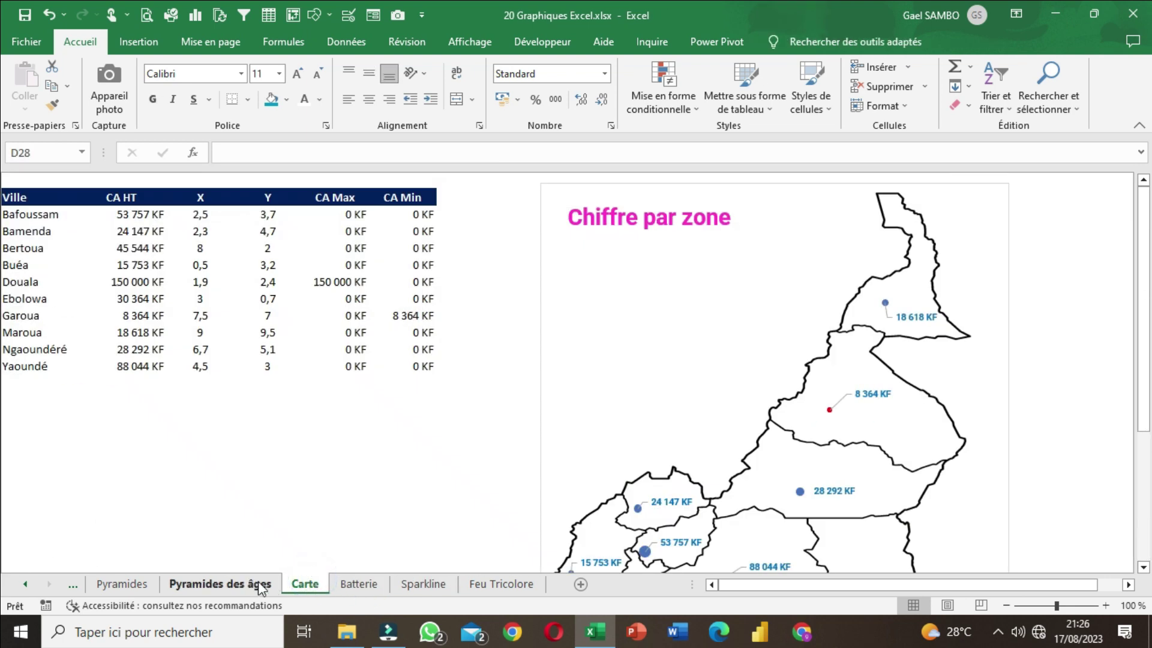
left_click(271, 585)
left_click(72, 585)
left_click(72, 585)
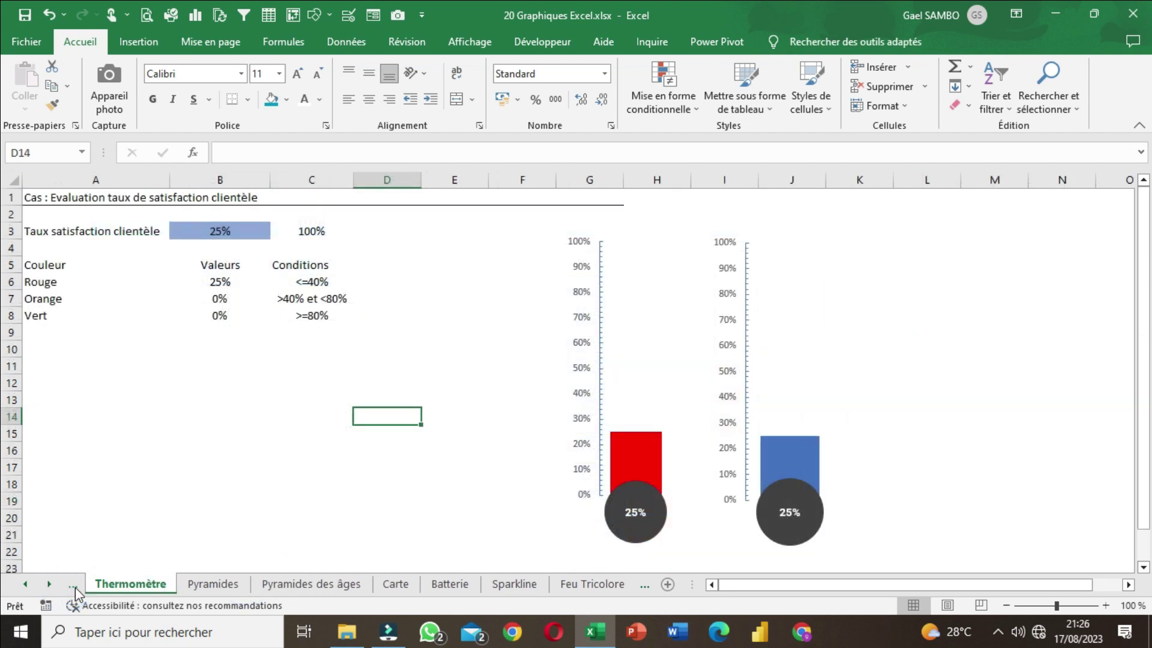
left_click(73, 585)
left_click(73, 586)
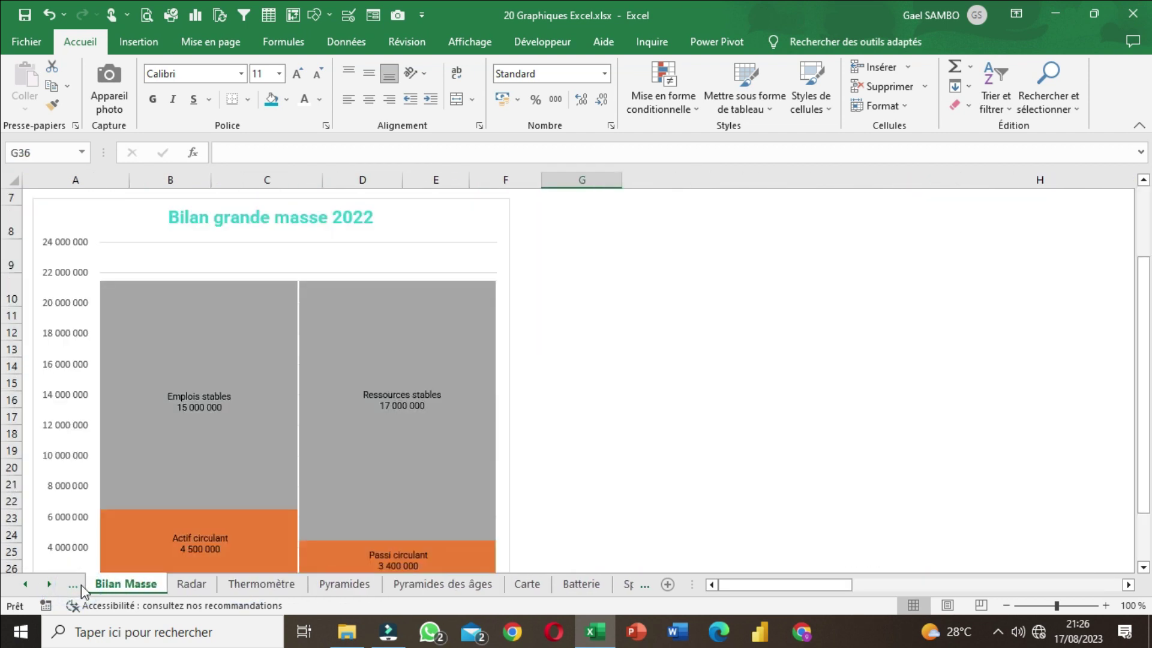
scroll(249, 446, "down", 5)
scroll(384, 396, "up", 8)
left_click(650, 356)
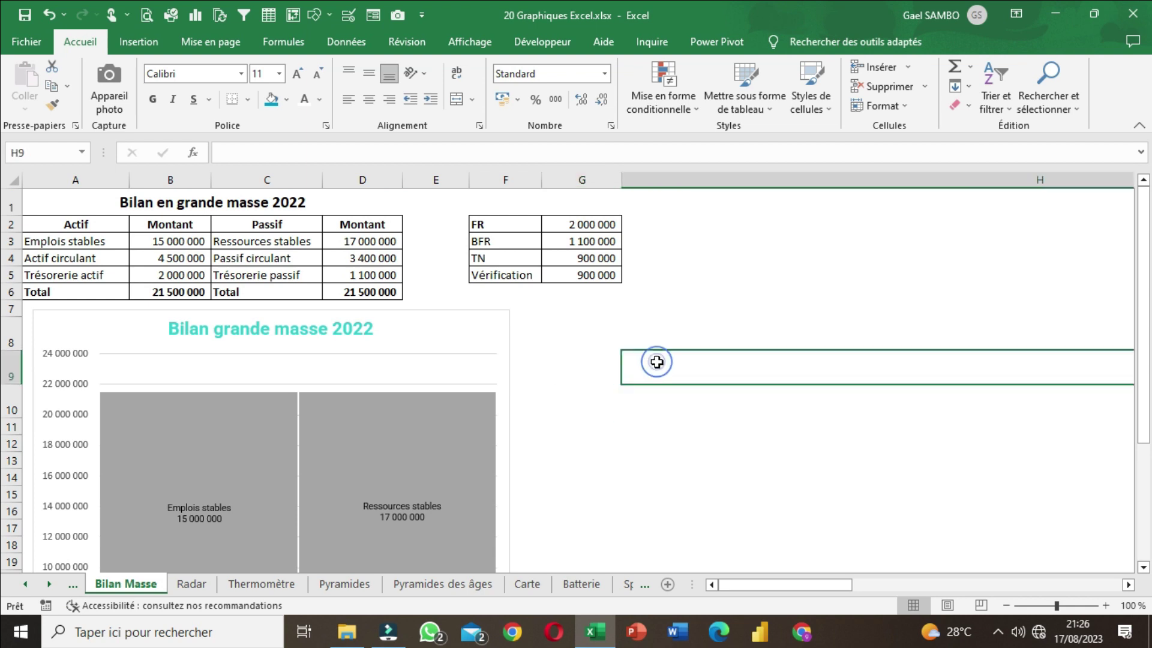
- Save the workbook and return to the Feu Tricolore worksheet
left_click(23, 14)
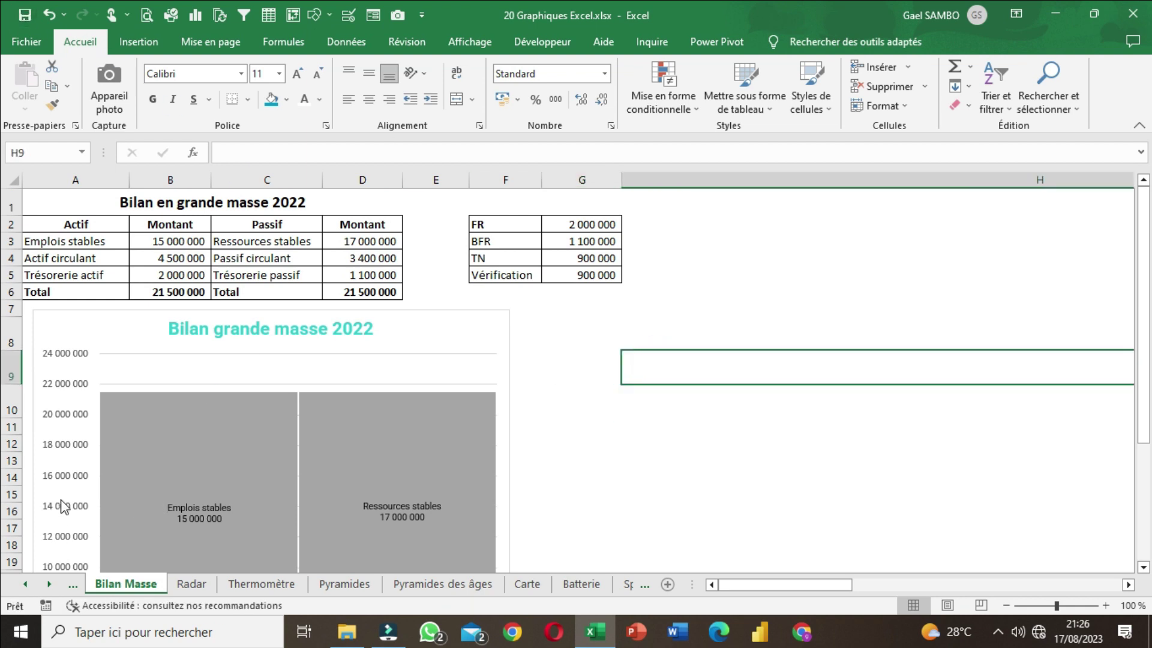
left_click(48, 584)
left_click(49, 585)
left_click(48, 584)
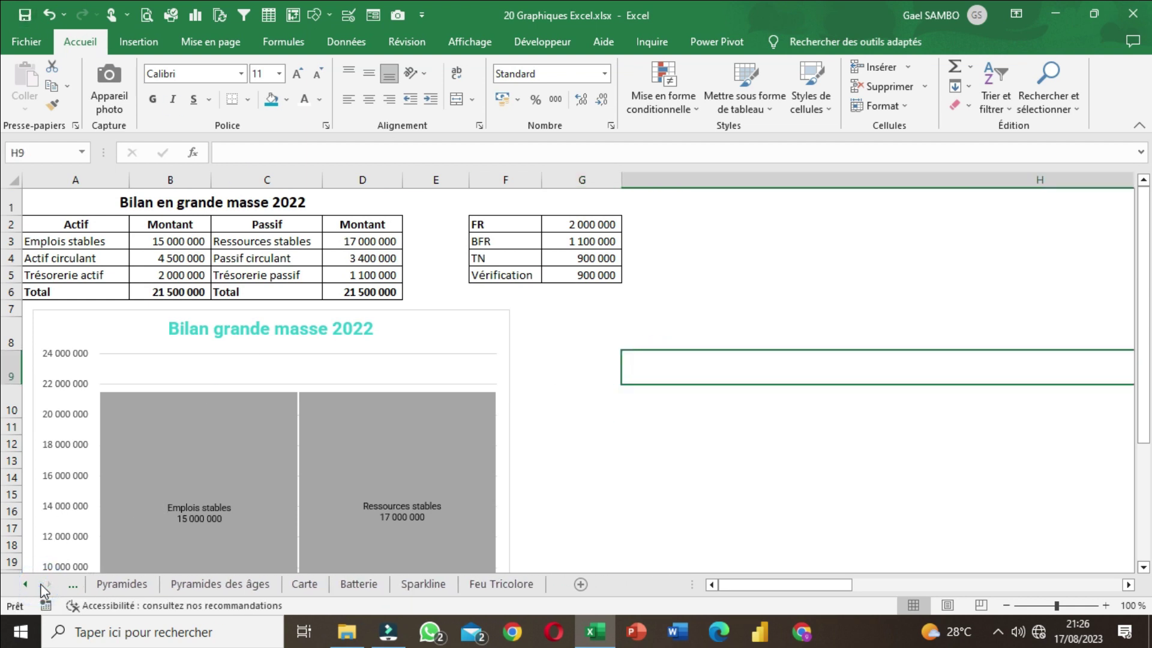
left_click(501, 586)
left_click(542, 472)
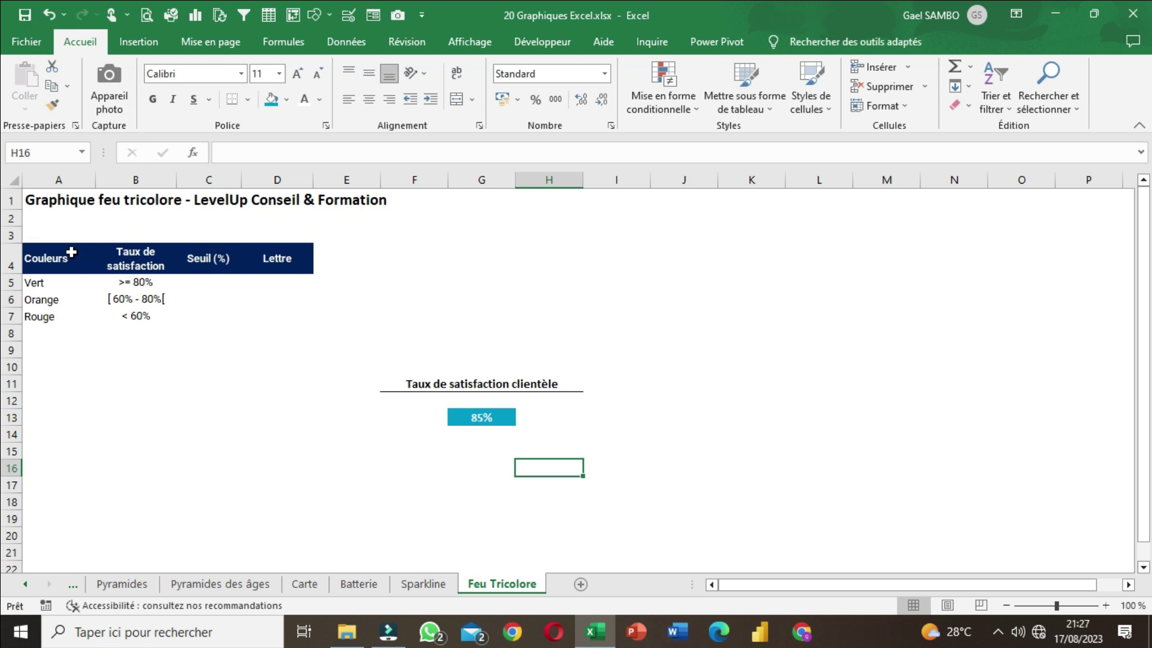
- Examine the colour table in A4:D7 and its Vert, Orange and Rouge entries
left_click_drag(49, 256, 293, 318)
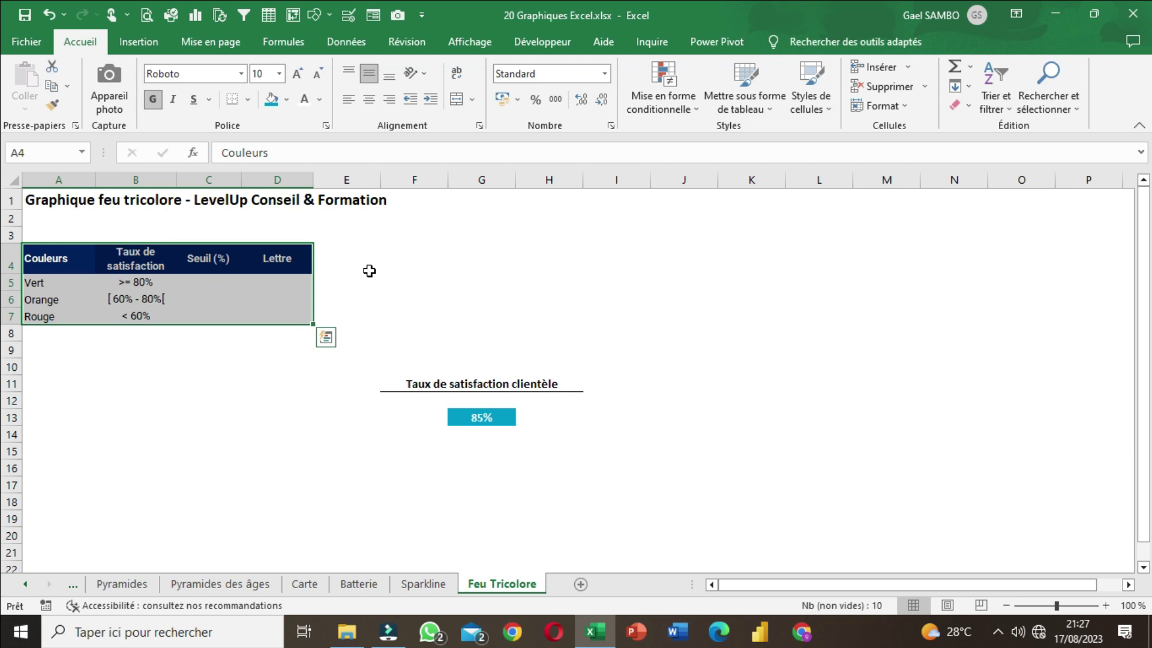
left_click(45, 285)
left_click(45, 300)
left_click(44, 316)
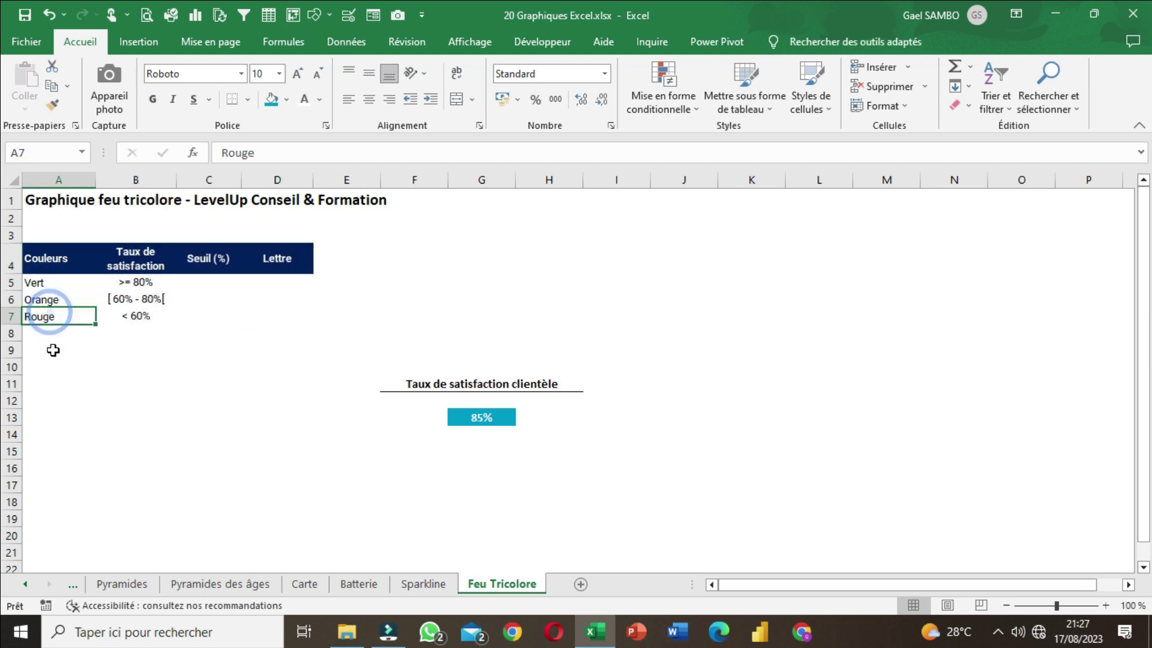
left_click(50, 283)
left_click(43, 299)
left_click(56, 329)
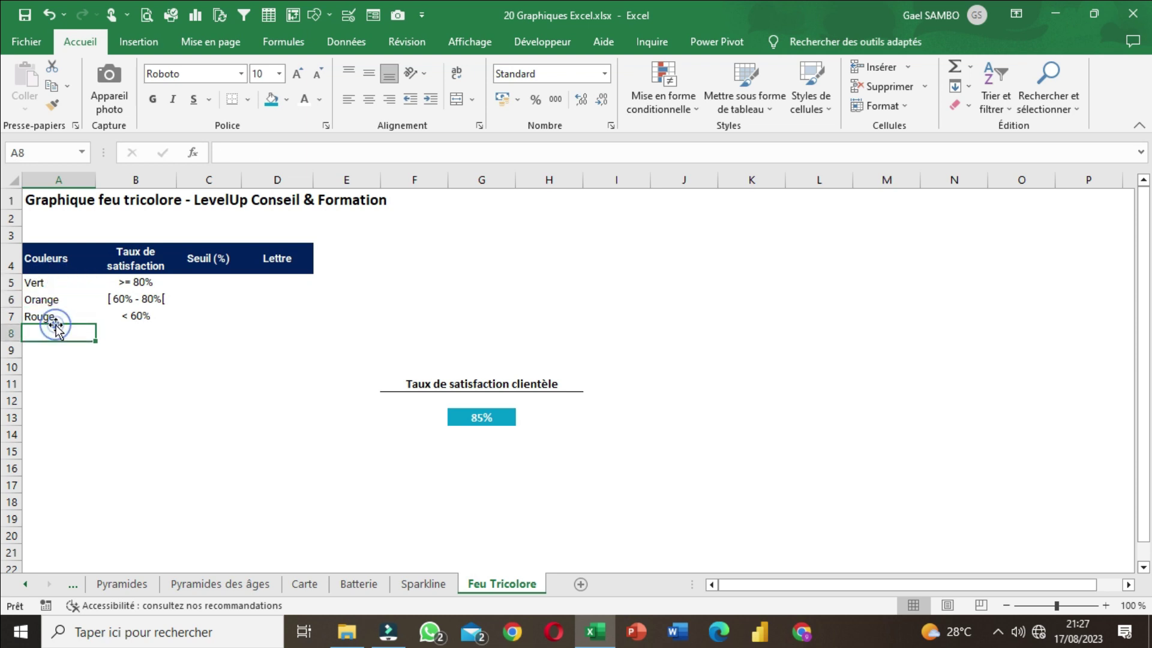
- Slightly widen column B, which holds the Taux de satisfaction conditions
left_click_drag(125, 281, 132, 318)
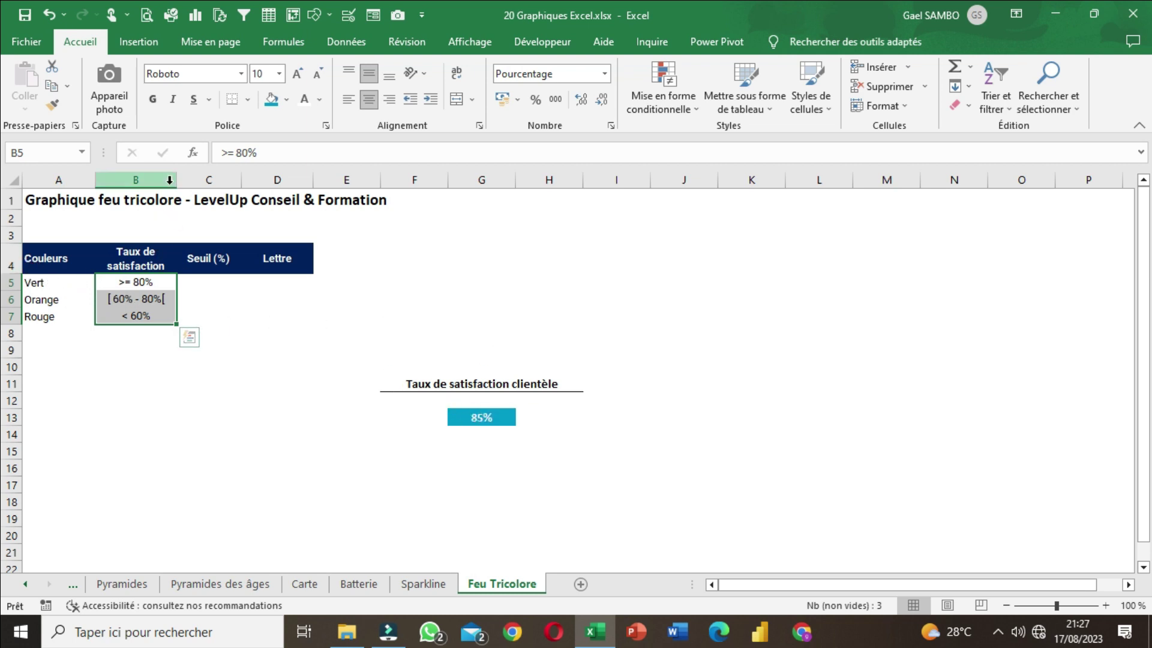
left_click_drag(177, 180, 182, 180)
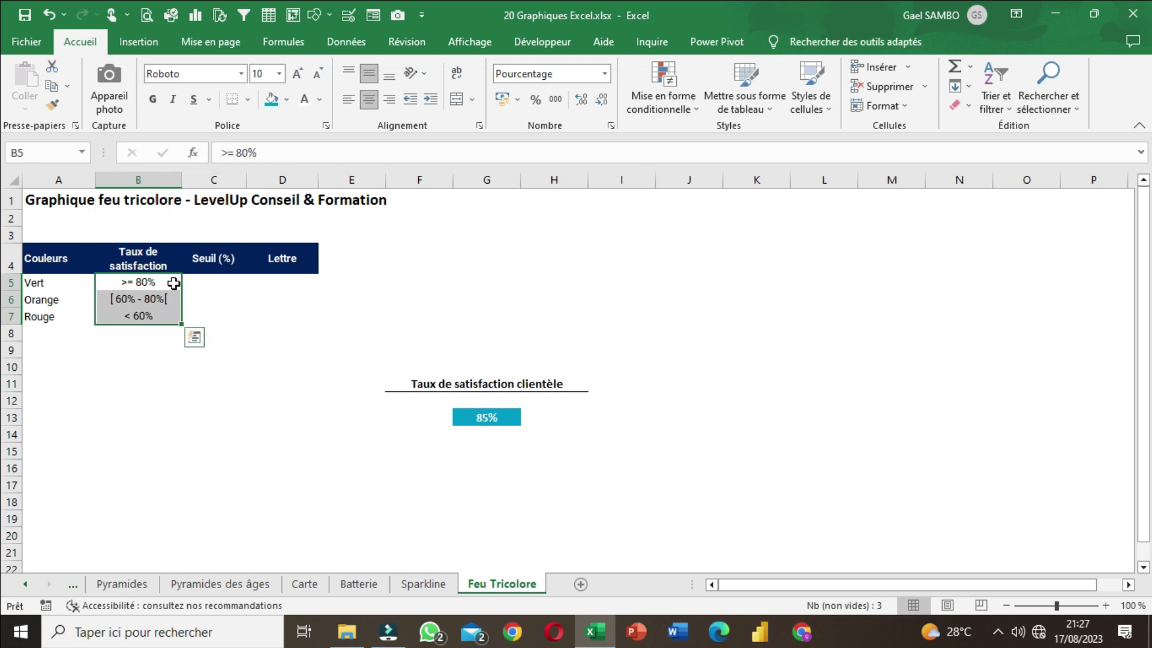
- Review which satisfaction-rate condition applies to each of the Rouge, Orange and Vert rows of the colour table
left_click(54, 317)
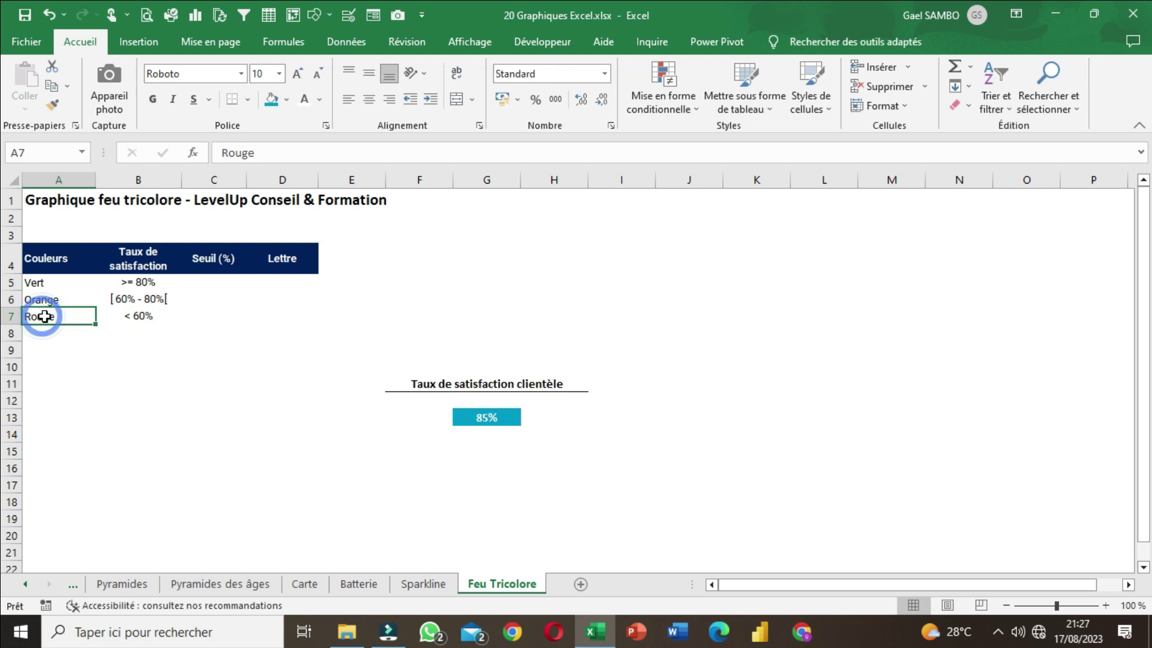
left_click(143, 318)
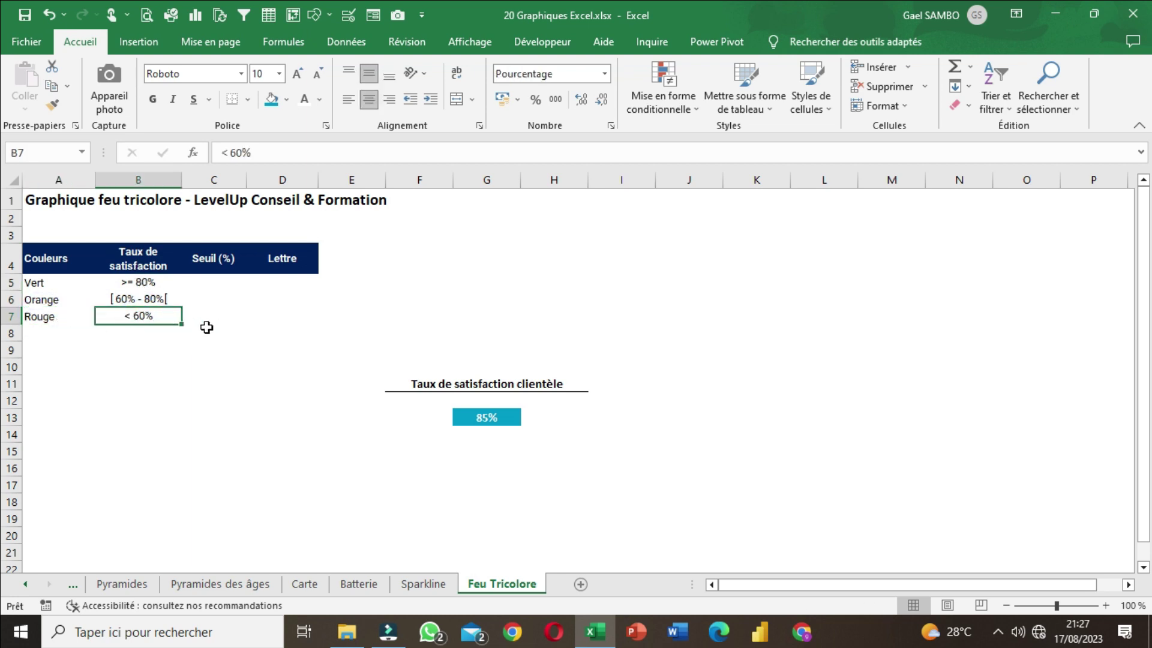
left_click(72, 298)
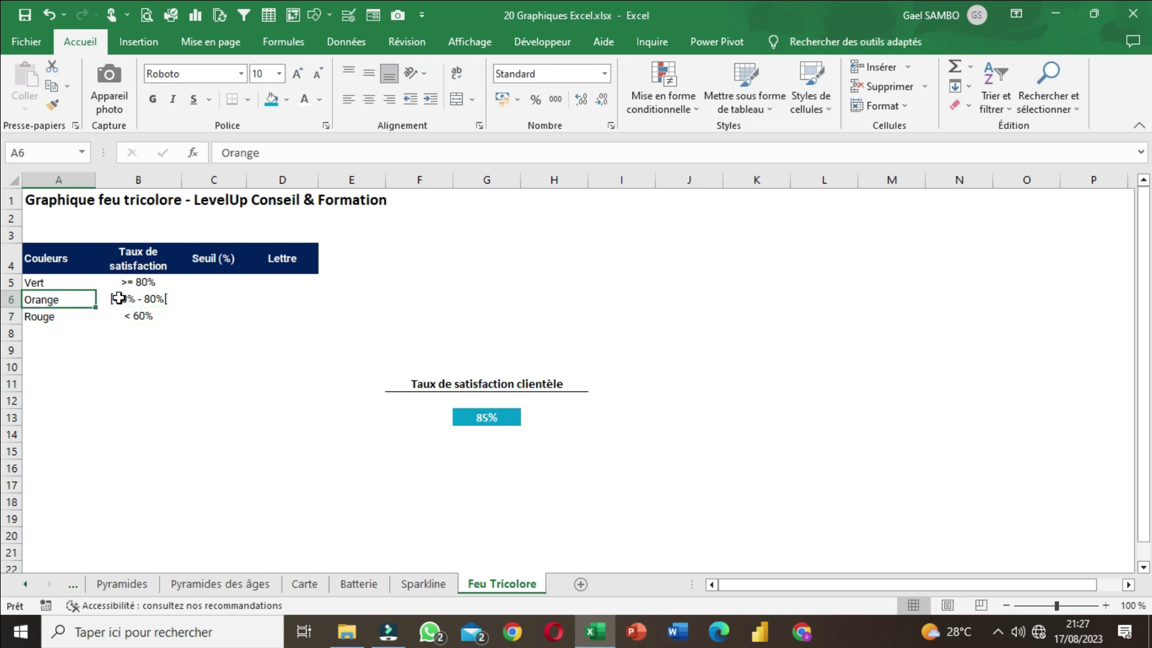
left_click(158, 298)
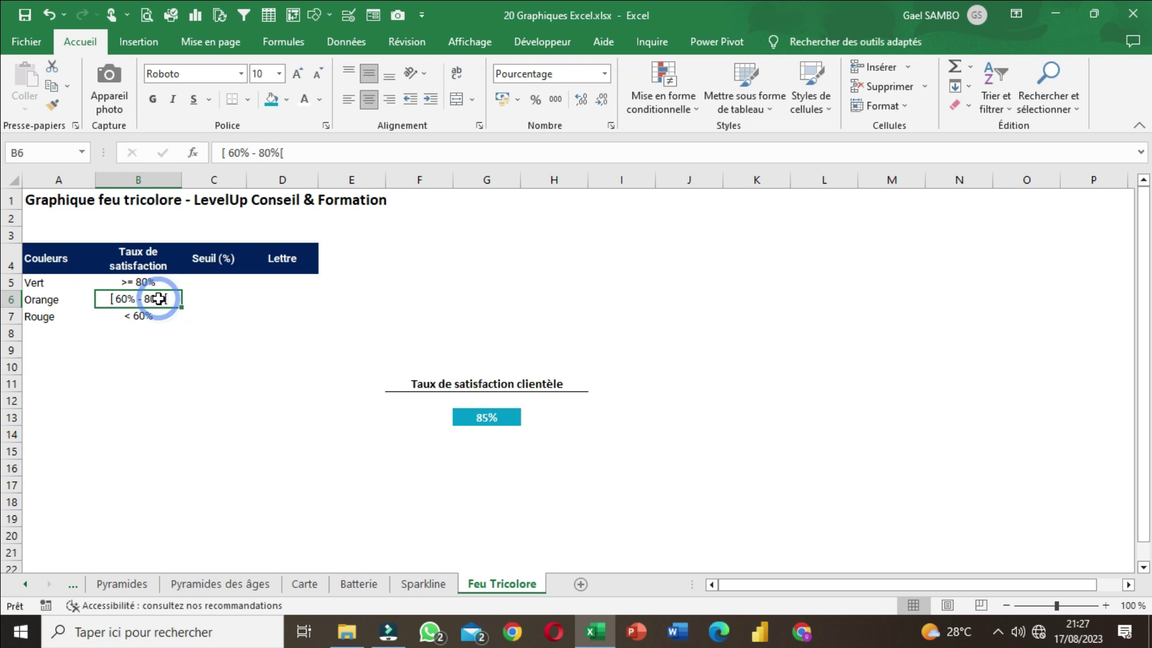
left_click(45, 286)
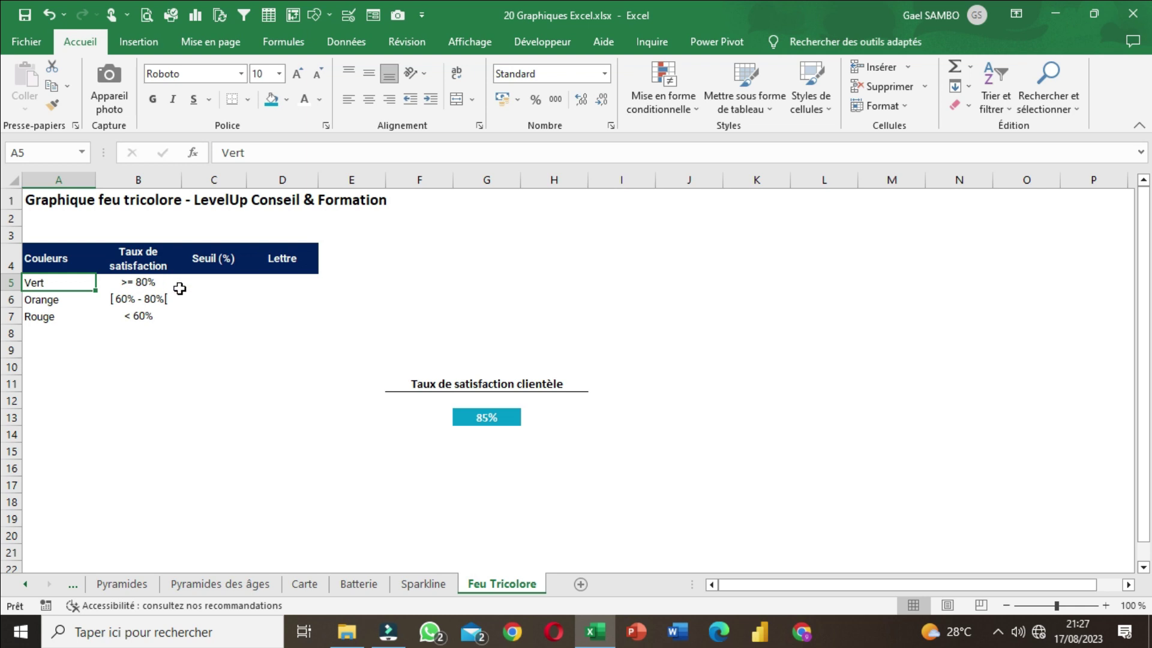
left_click_drag(157, 282, 156, 312)
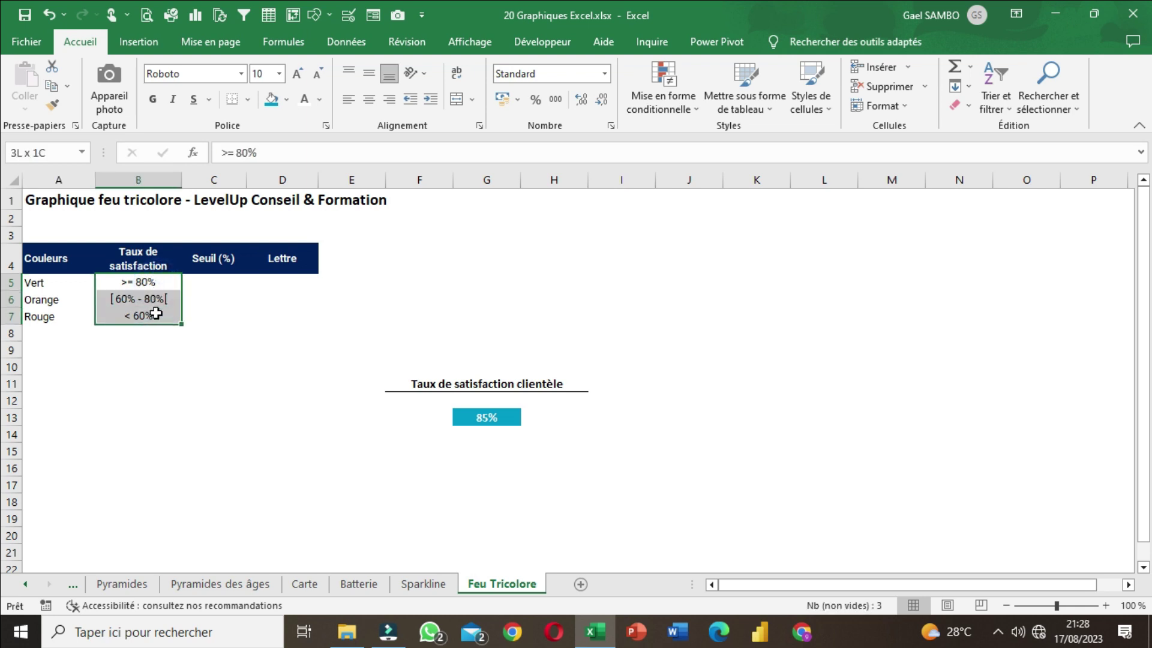
left_click_drag(154, 312, 153, 312)
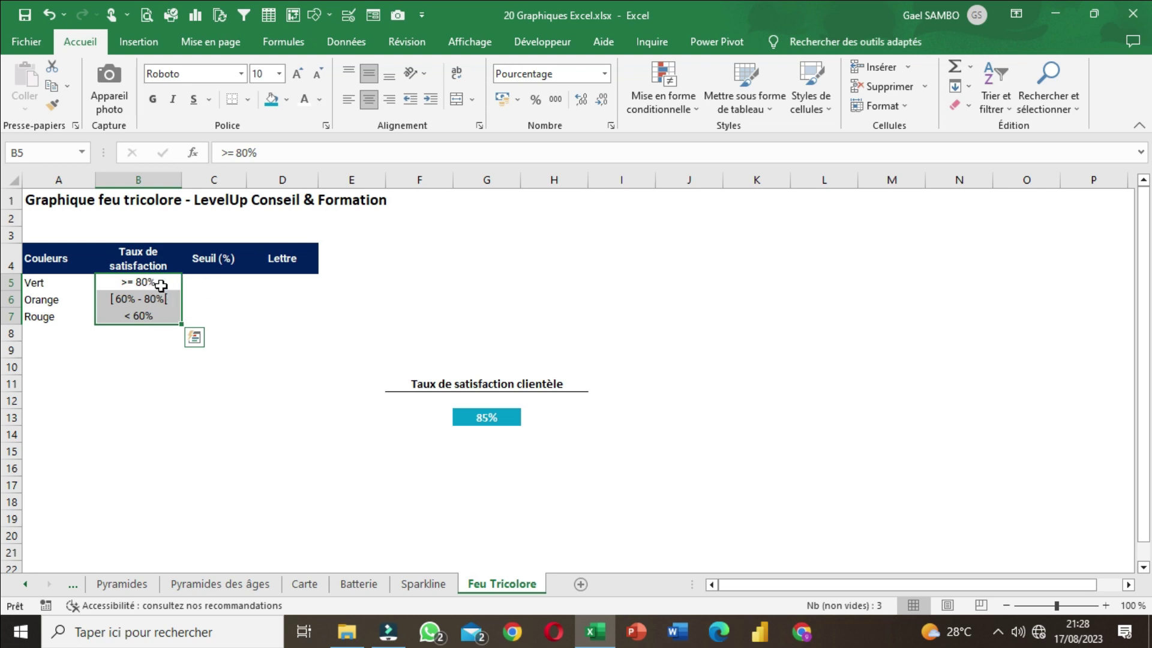
left_click(321, 311)
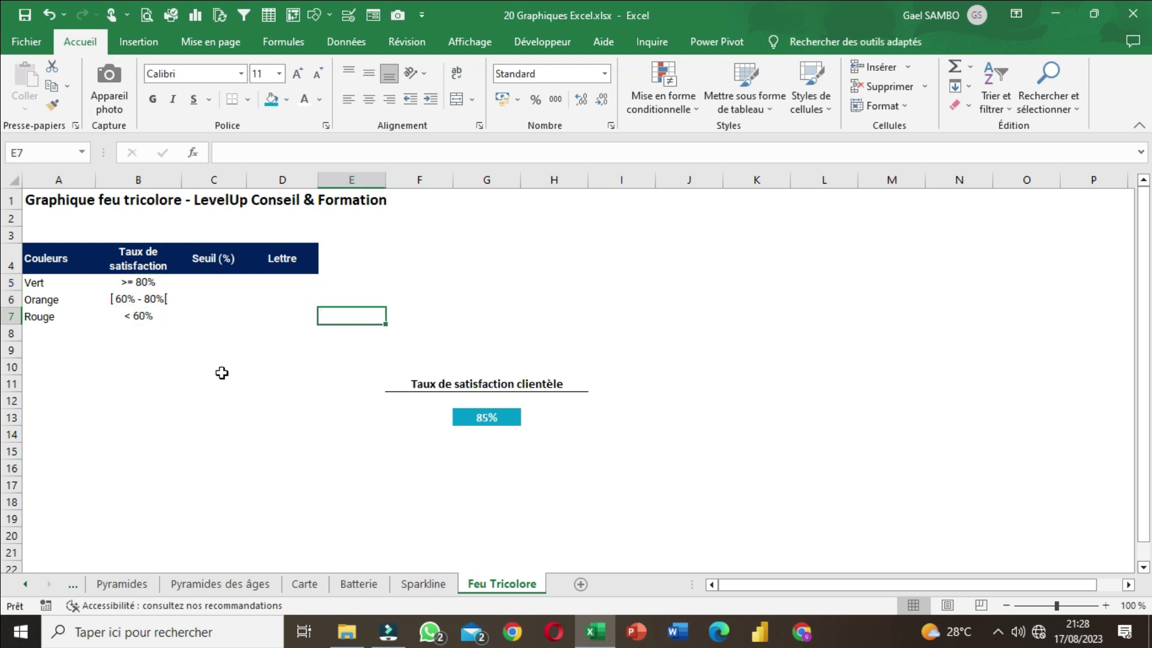
left_click(52, 264)
left_click_drag(51, 264, 292, 319)
left_click(390, 282)
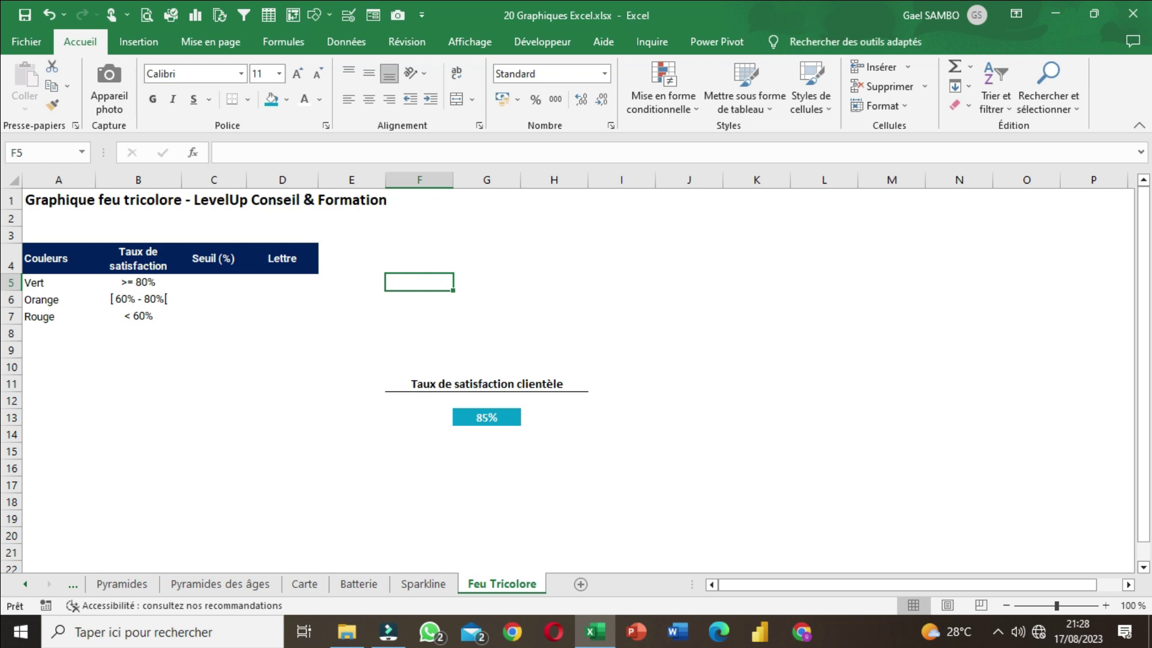
left_click(675, 312)
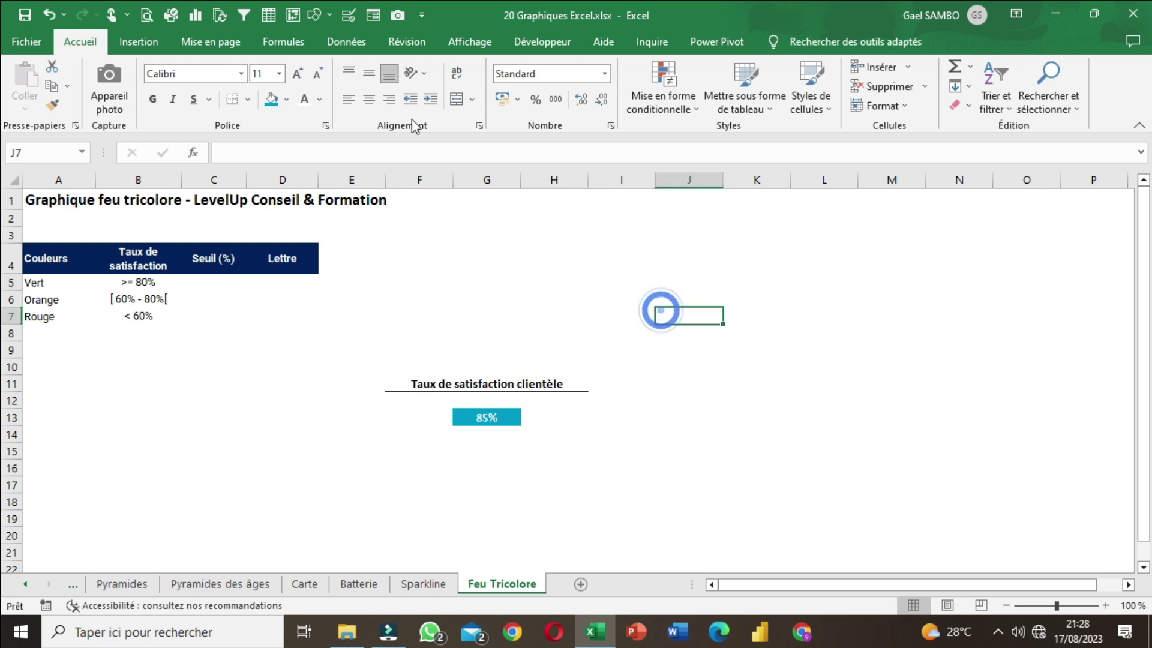
- Draw a tall rounded-corner rectangle about 5.95 cm high and 1.98 cm wide across columns J and K, starting near row 5
left_click(132, 43)
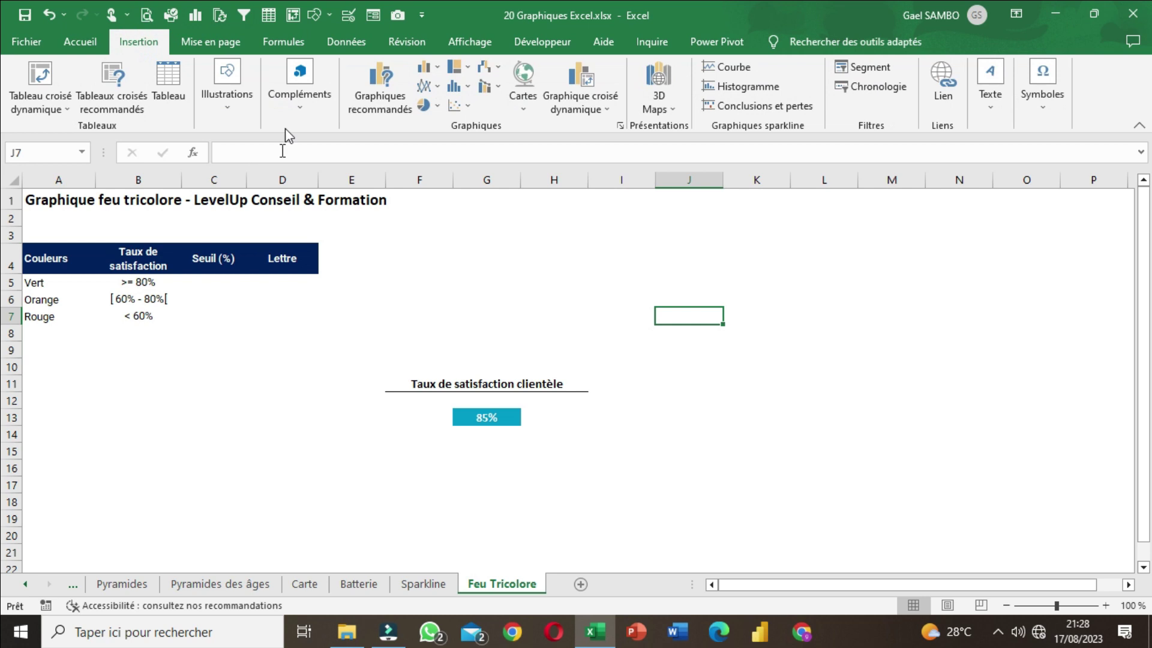
left_click(223, 103)
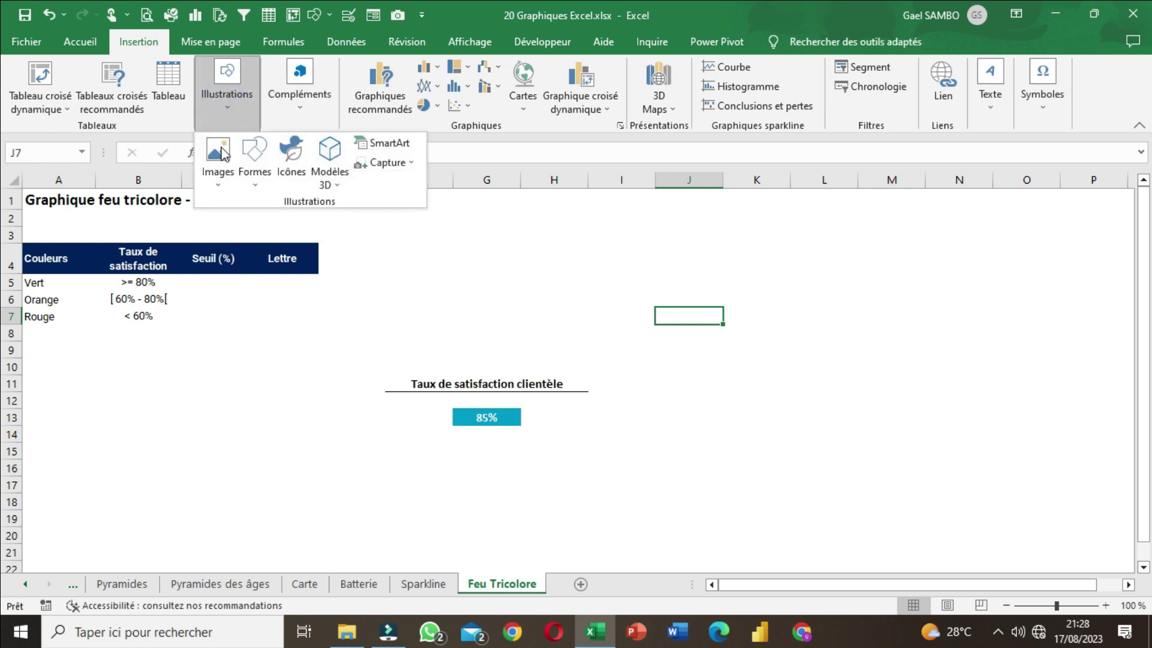
left_click(256, 177)
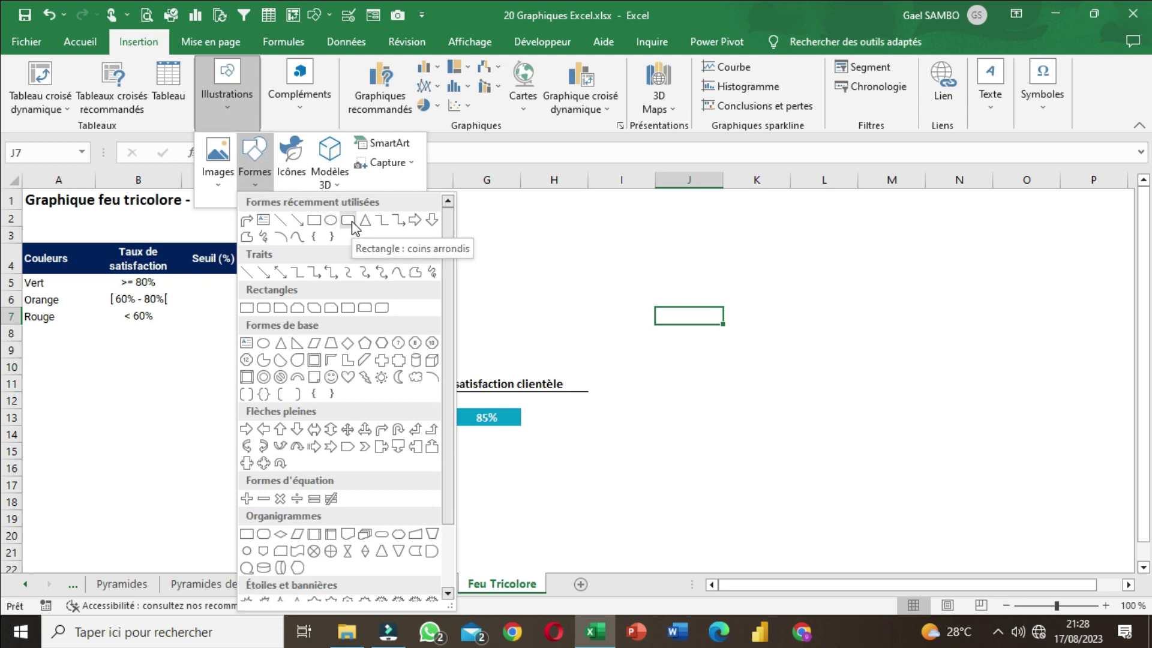
left_click(348, 220)
mouse_move(681, 256)
left_mouse_down()
mouse_move(745, 280)
mouse_move(732, 360)
mouse_move(742, 447)
left_mouse_up()
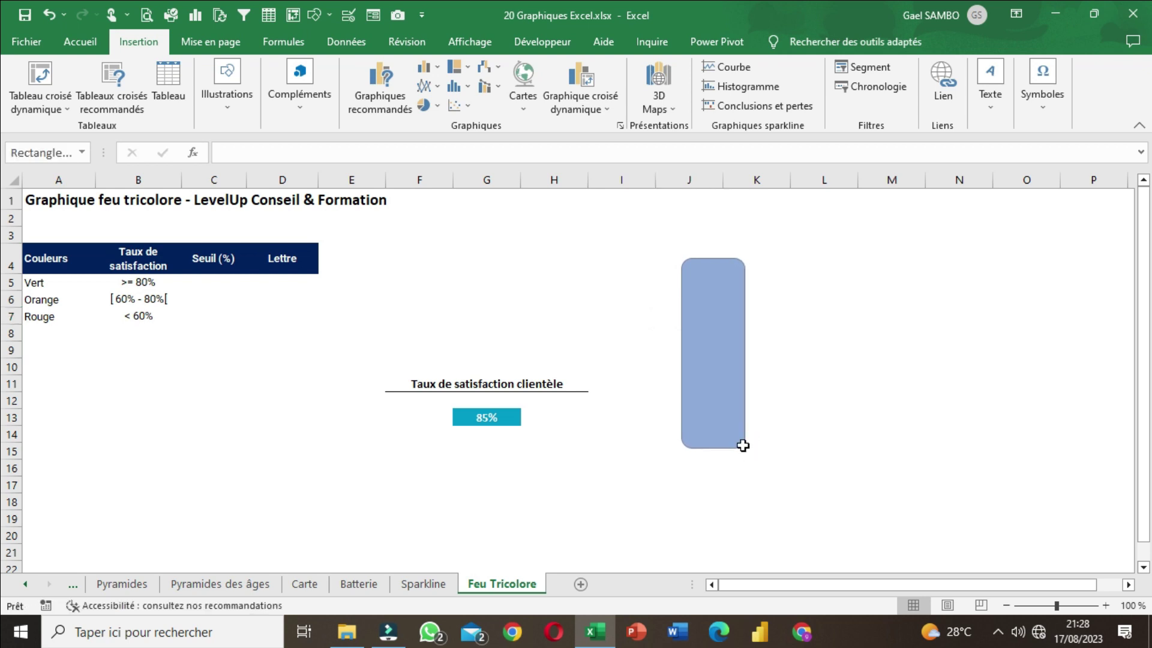
left_click_drag(728, 370, 738, 386)
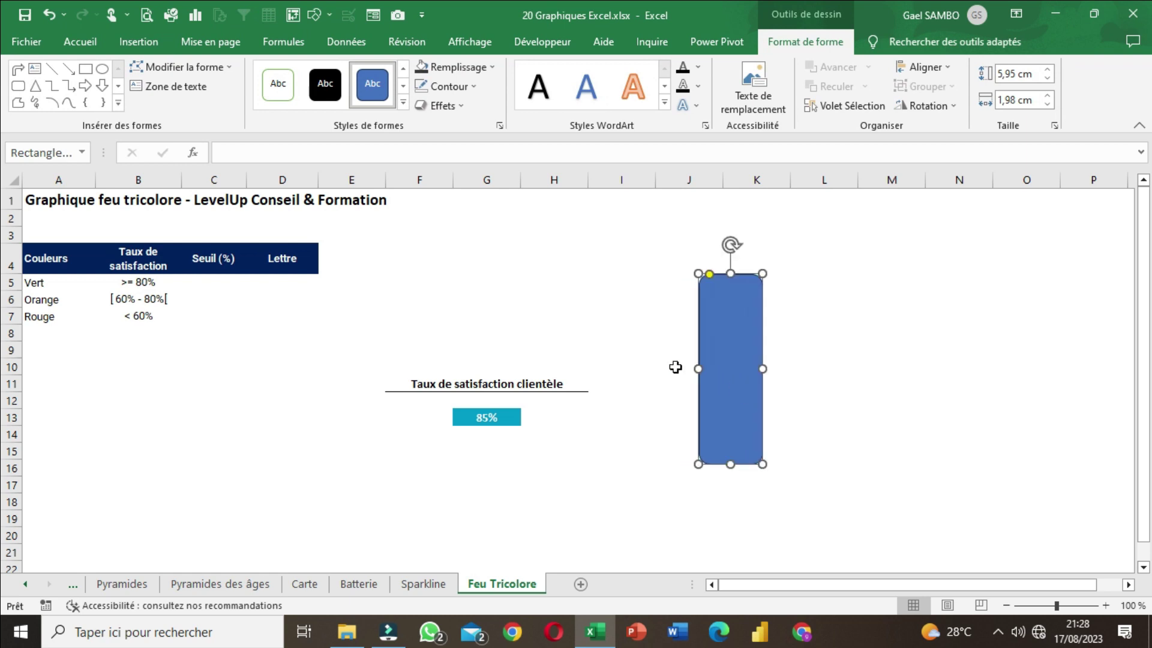
left_click(673, 349)
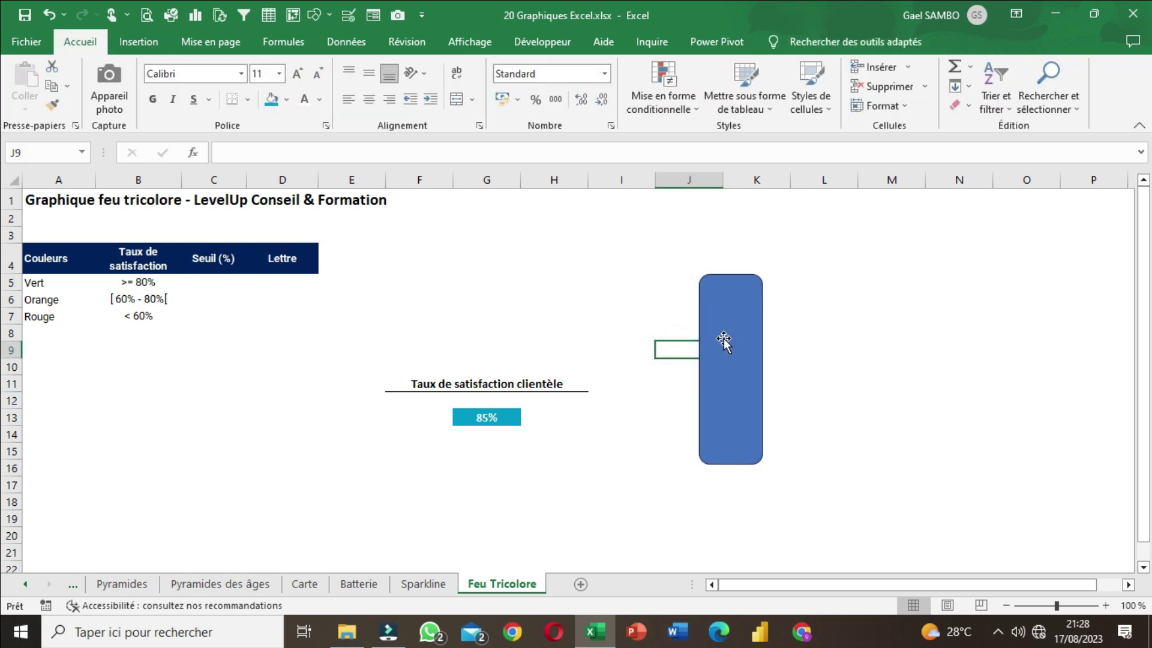
- Draw a circle about 1.77 cm in diameter and place it between the colour table and the rounded rectangle, above the satisfaction-rate title
left_click(126, 43)
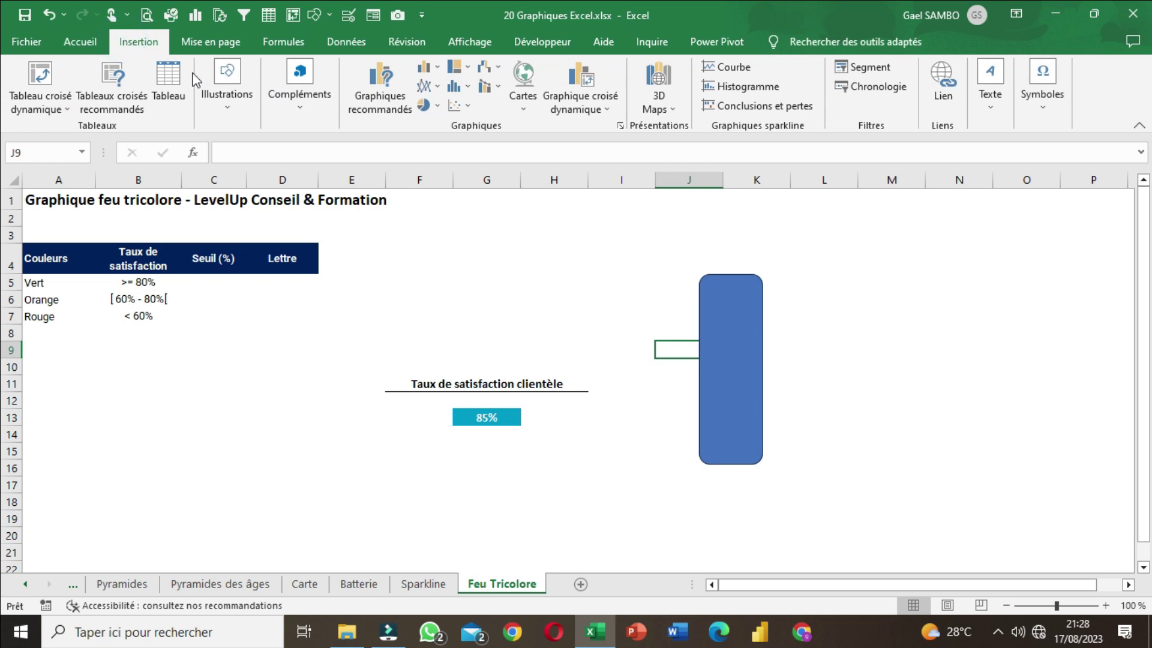
left_click(223, 98)
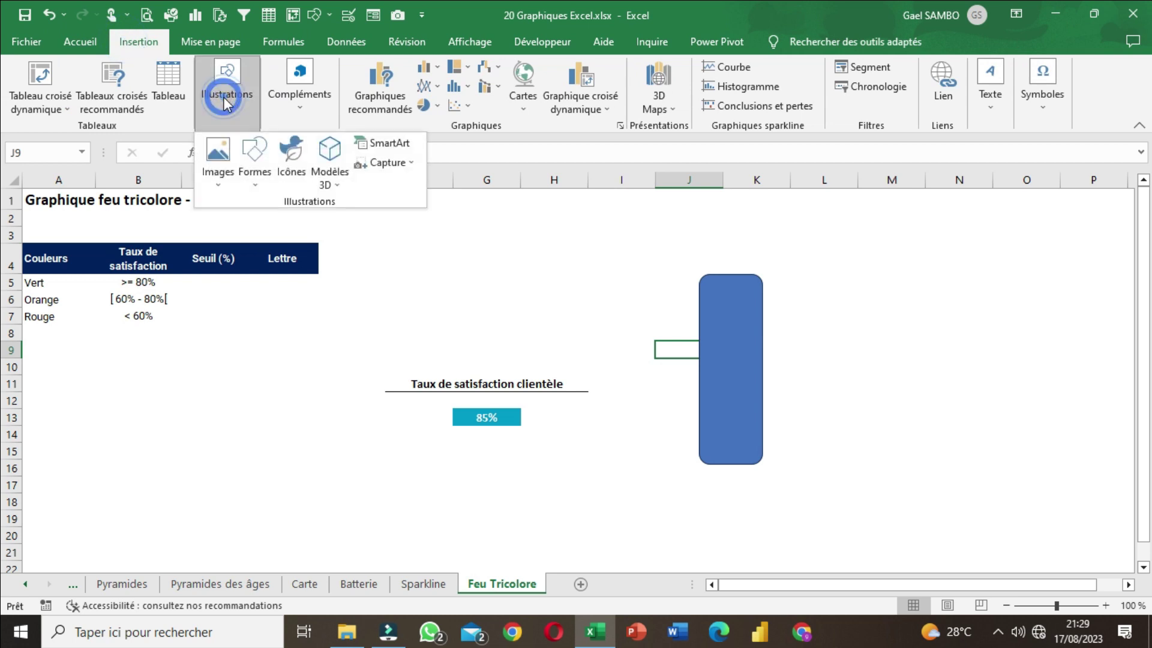
left_click(254, 157)
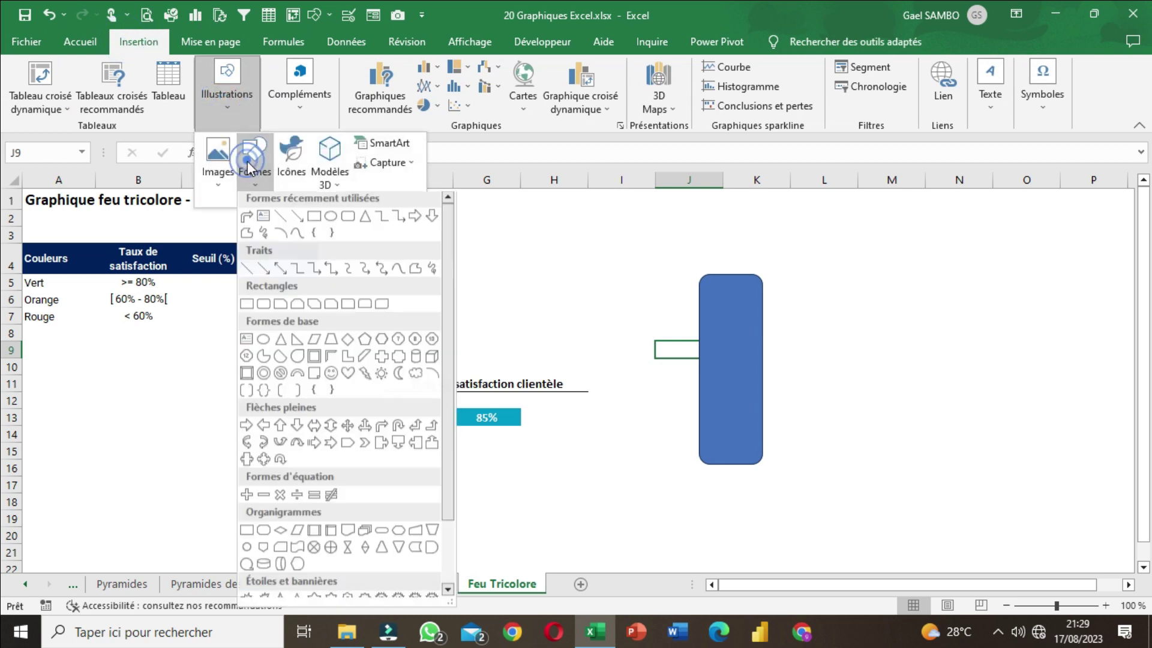
left_click(331, 222)
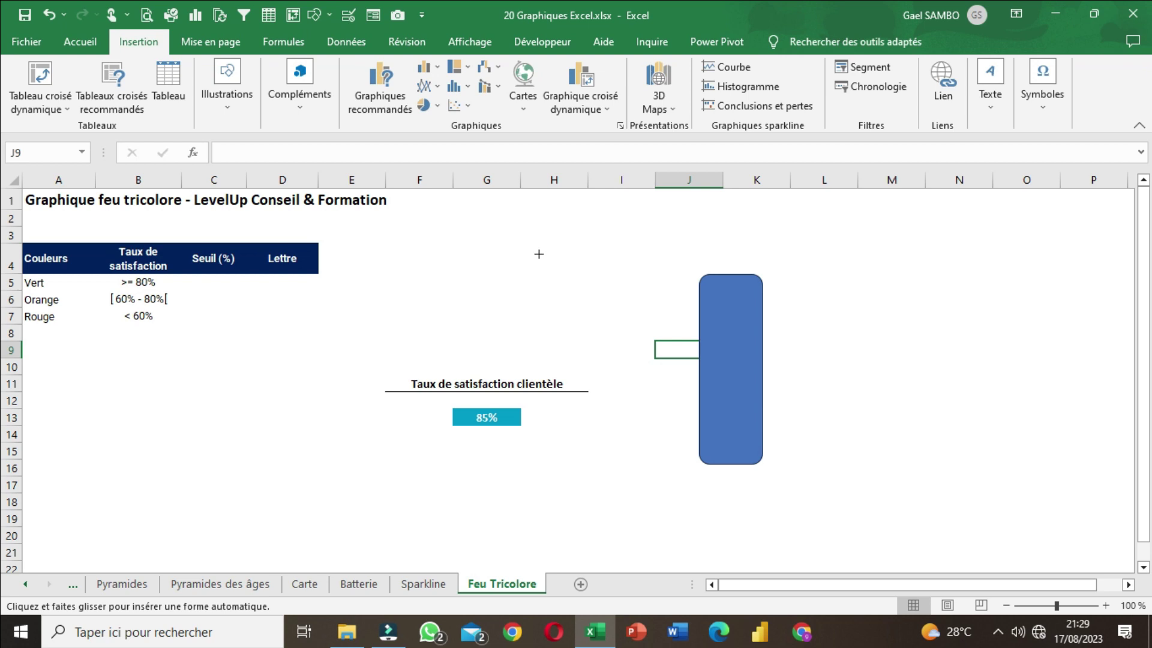
left_click_drag(537, 255, 591, 295)
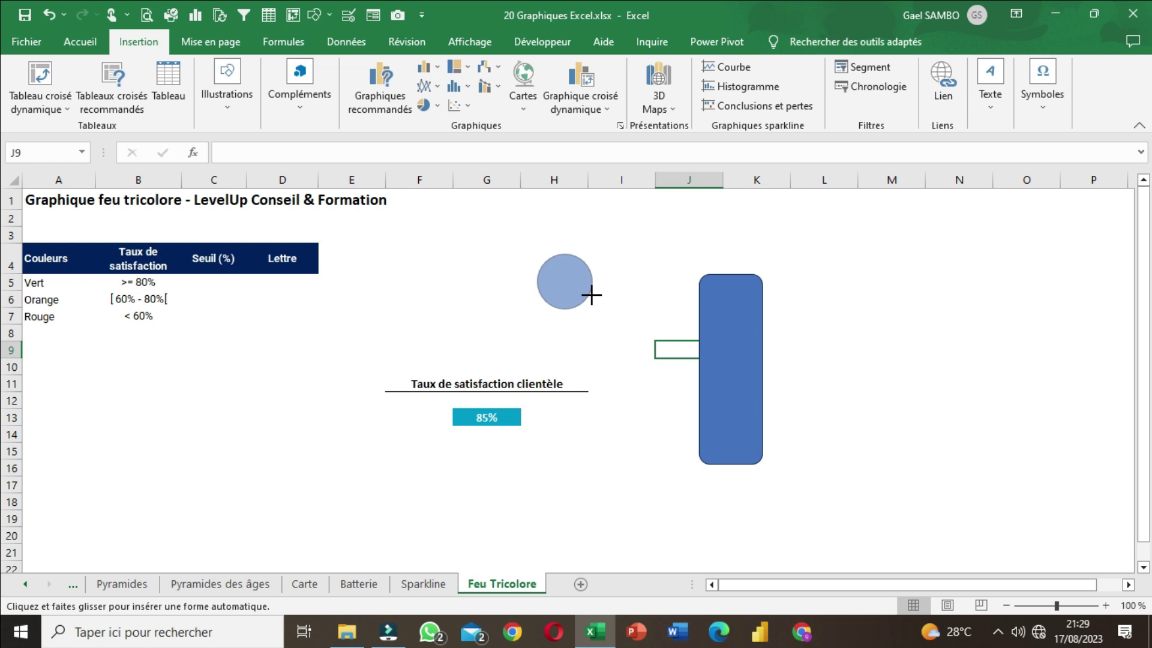
left_click_drag(592, 295, 594, 296)
left_click_drag(594, 297, 613, 246)
left_click(606, 346)
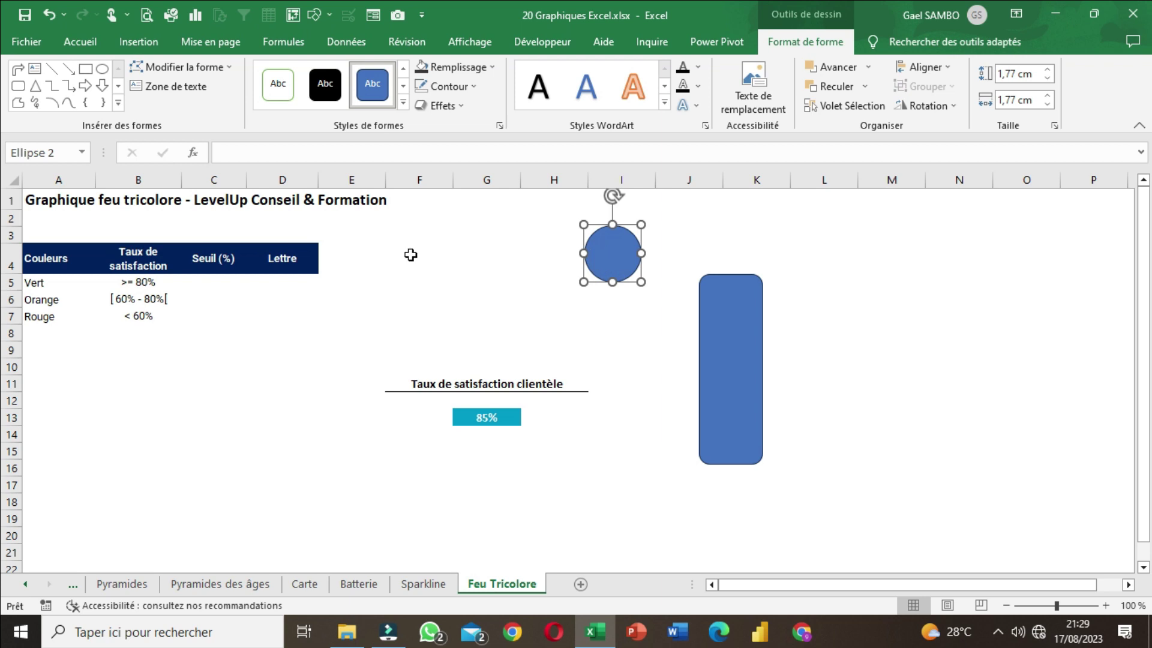
- Duplicate the blue circle twice, one for each colour in A5:A7, and spread the copies apart
left_click_drag(60, 280, 57, 316)
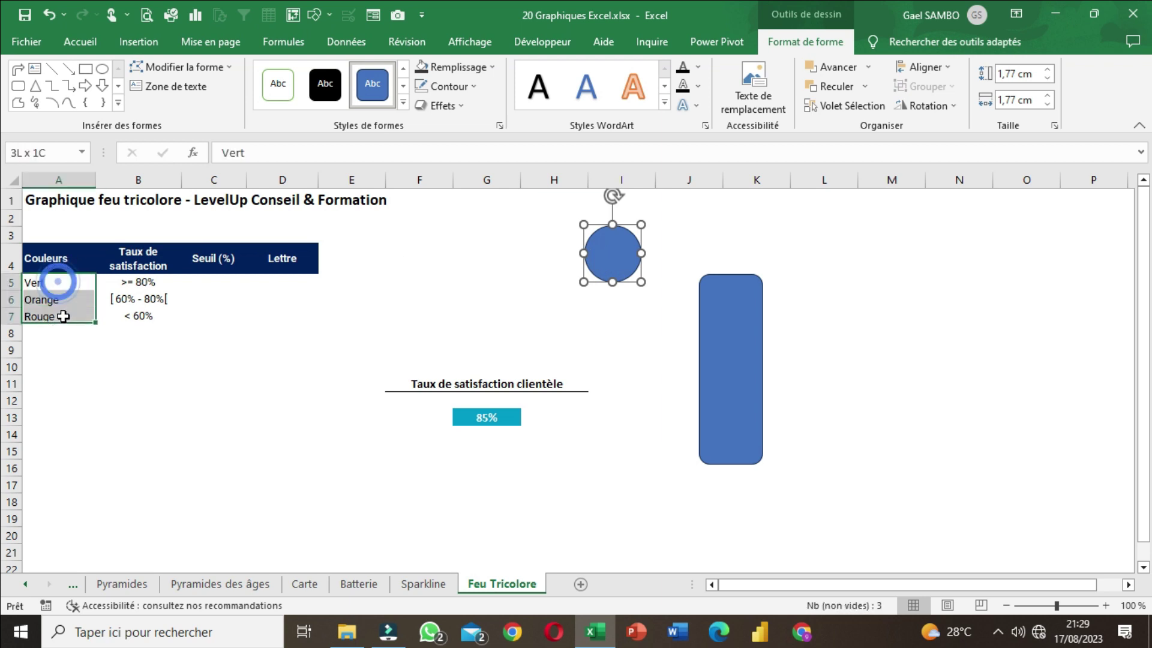
left_click(630, 261)
left_click(600, 353)
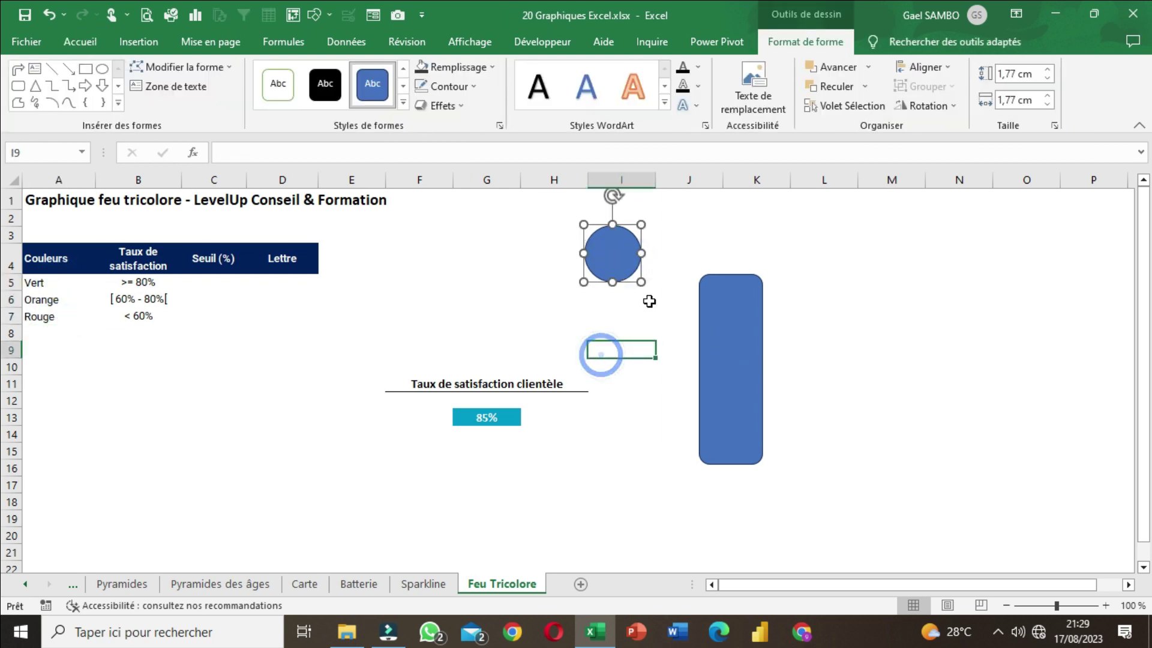
left_click(625, 259)
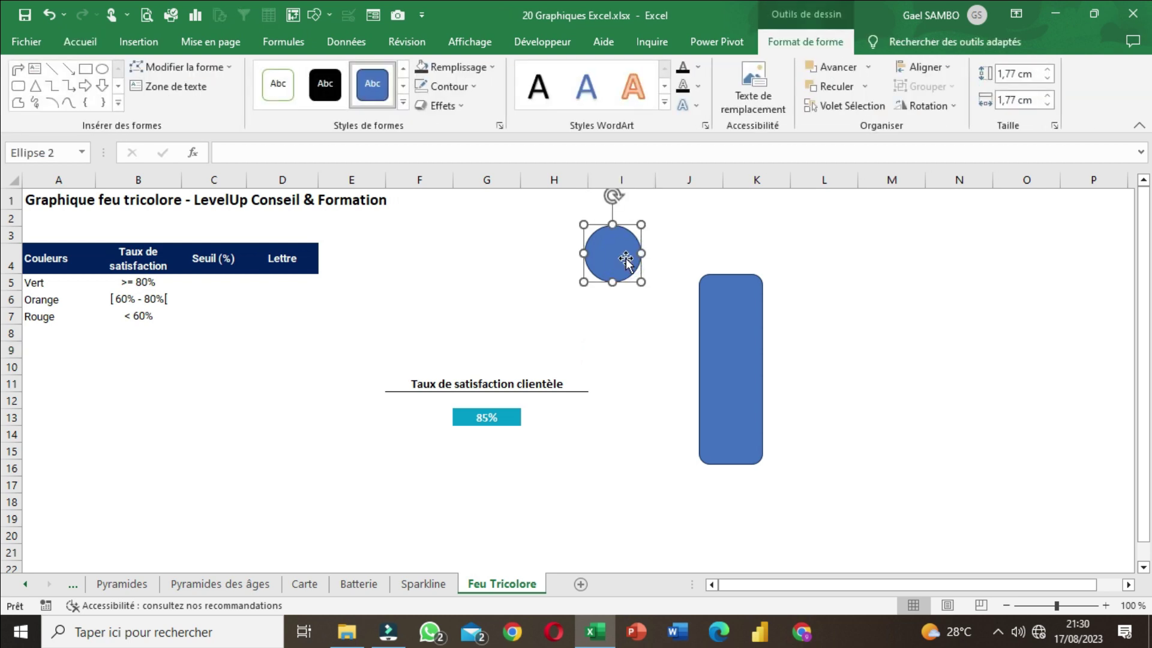
key("ctrl+d")
key("ctrl+d")
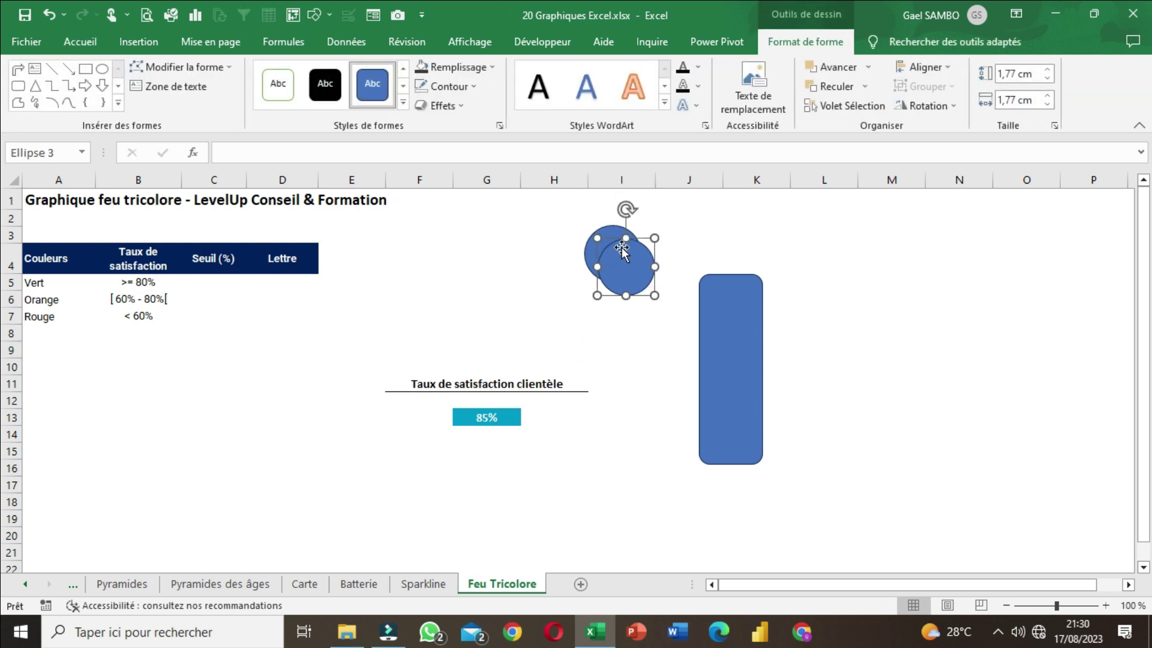
left_click_drag(646, 289, 505, 251)
left_click_drag(621, 274, 537, 307)
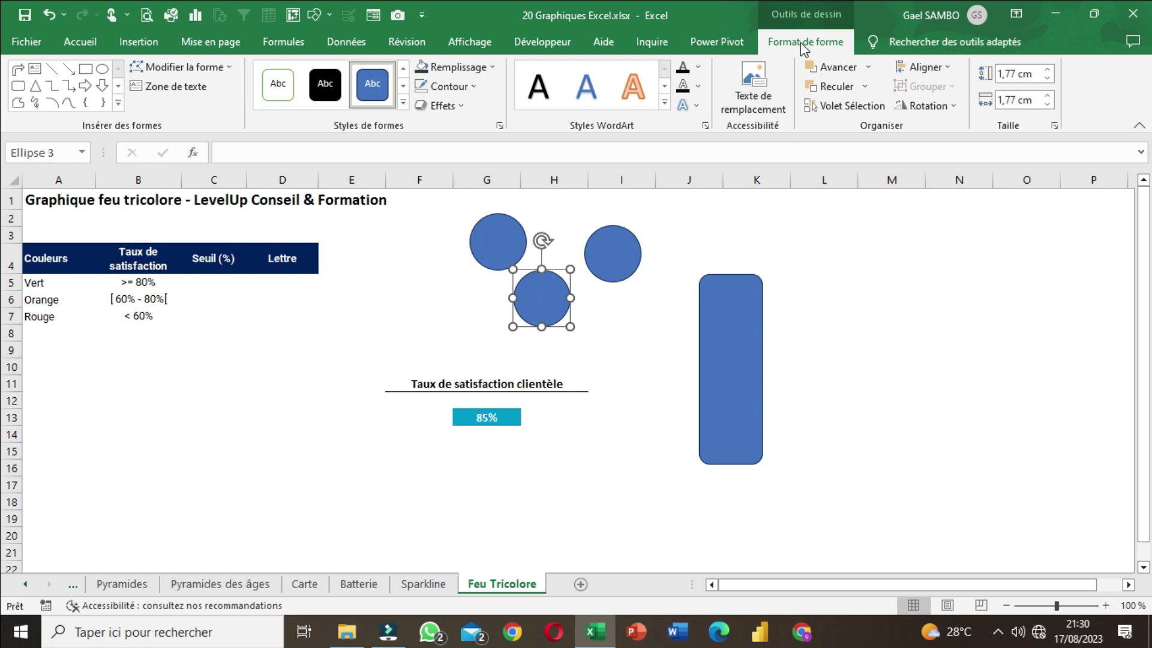
- Remove the outline of the lowest circle, fill it with standard green and move it to the far side of the rounded rectangle
left_click(444, 86)
left_click(470, 289)
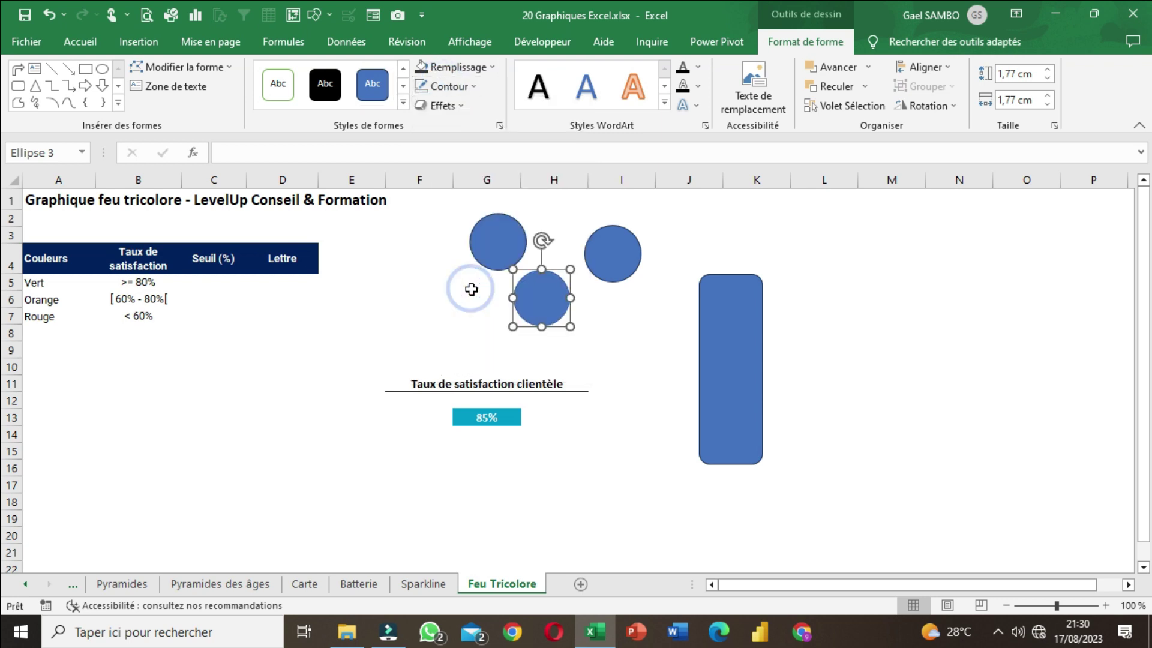
left_click(474, 67)
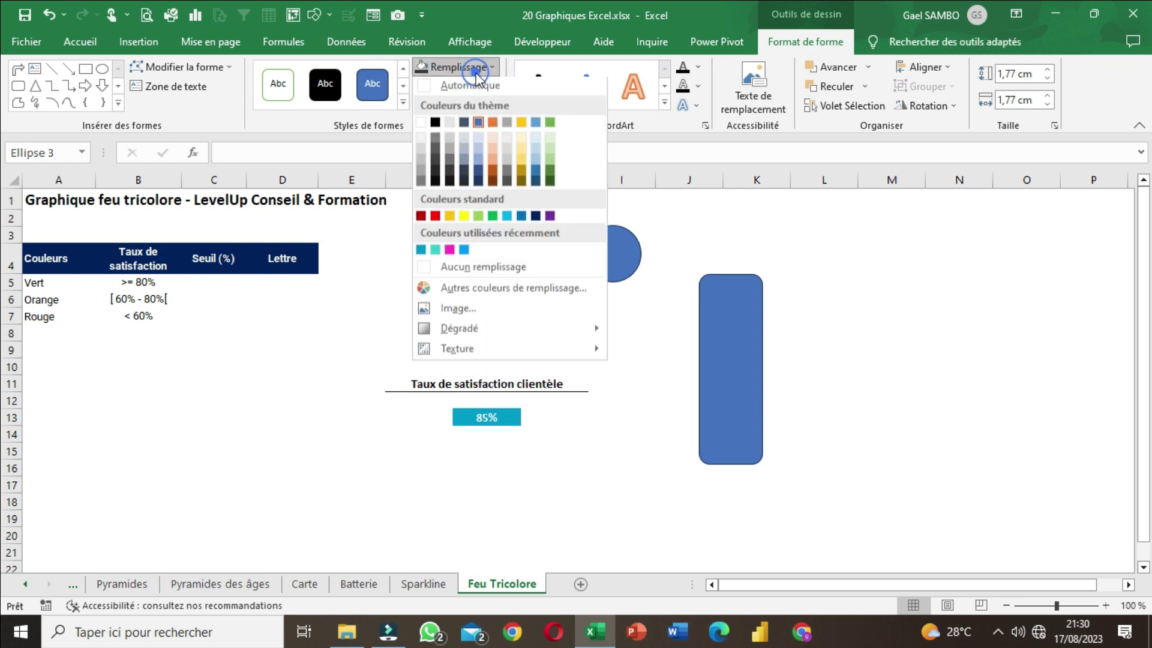
left_click(493, 218)
left_click_drag(541, 293, 879, 264)
- Remove the outline of a second blue circle, fill it with standard red and place it below the green circle
left_click_drag(611, 259, 551, 304)
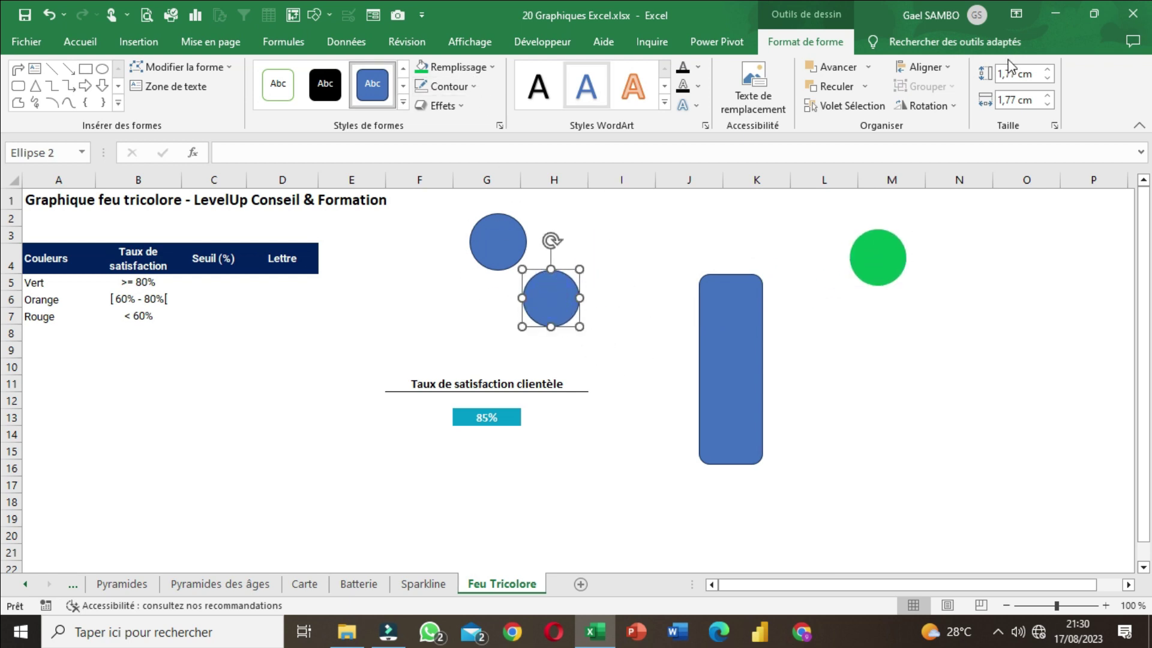
left_click(450, 87)
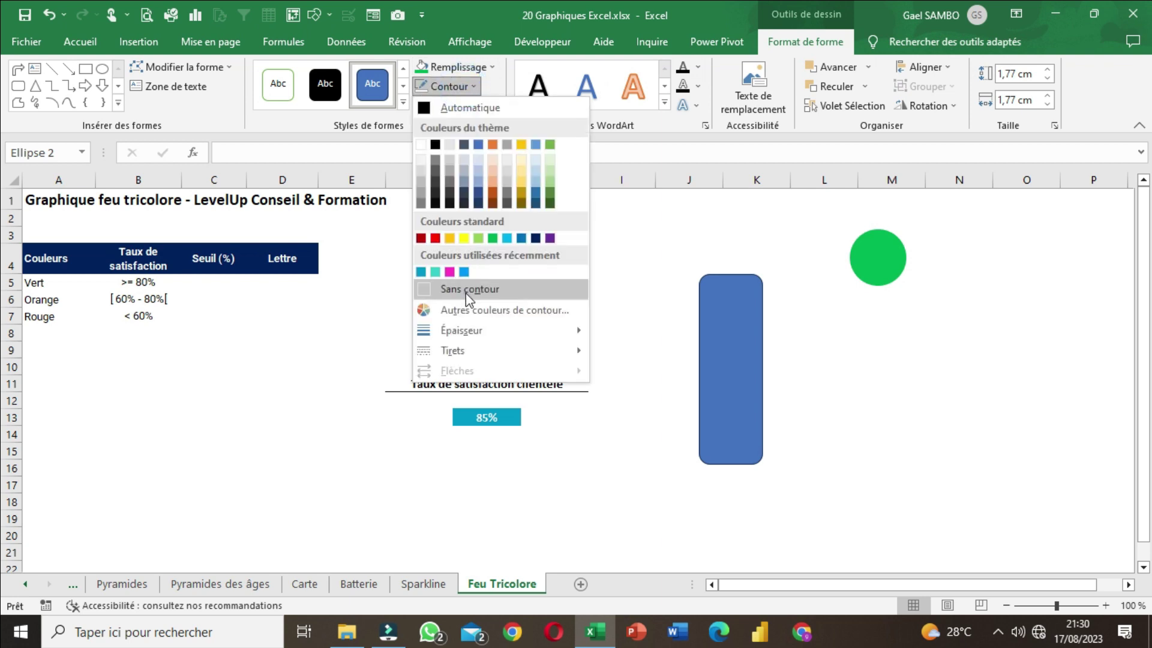
left_click(466, 290)
left_click(456, 67)
left_click(435, 217)
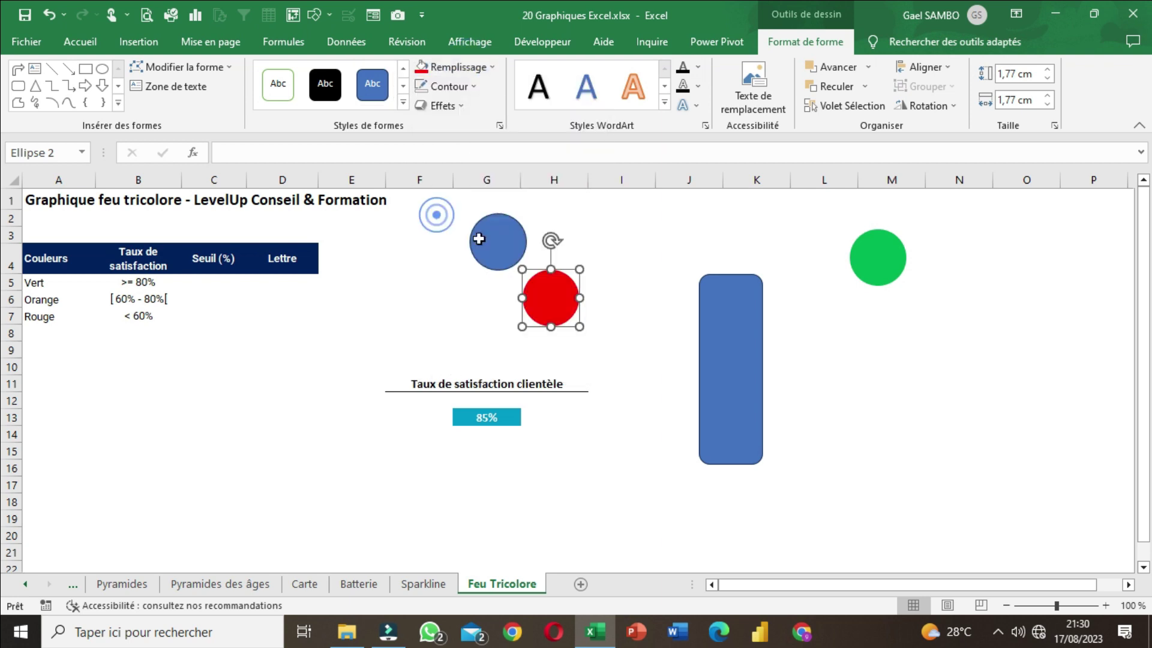
left_click_drag(556, 296, 900, 357)
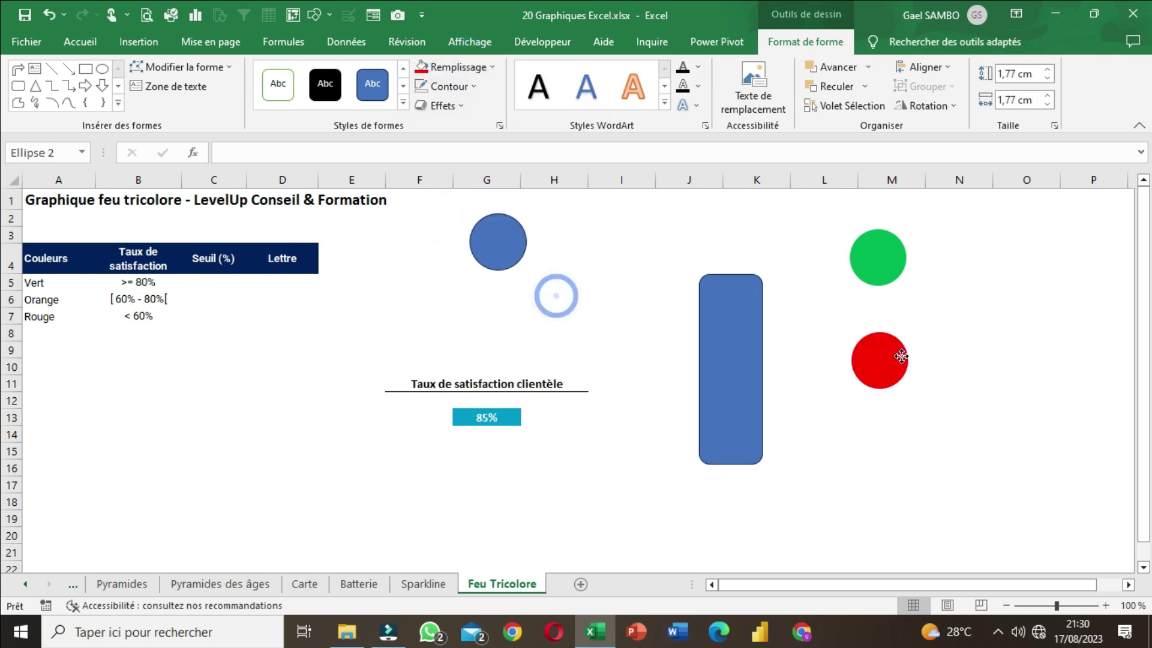
- Remove the outline of the remaining blue circle and fill it with the theme's gold colour for the orange light
left_click(489, 253)
left_click(447, 87)
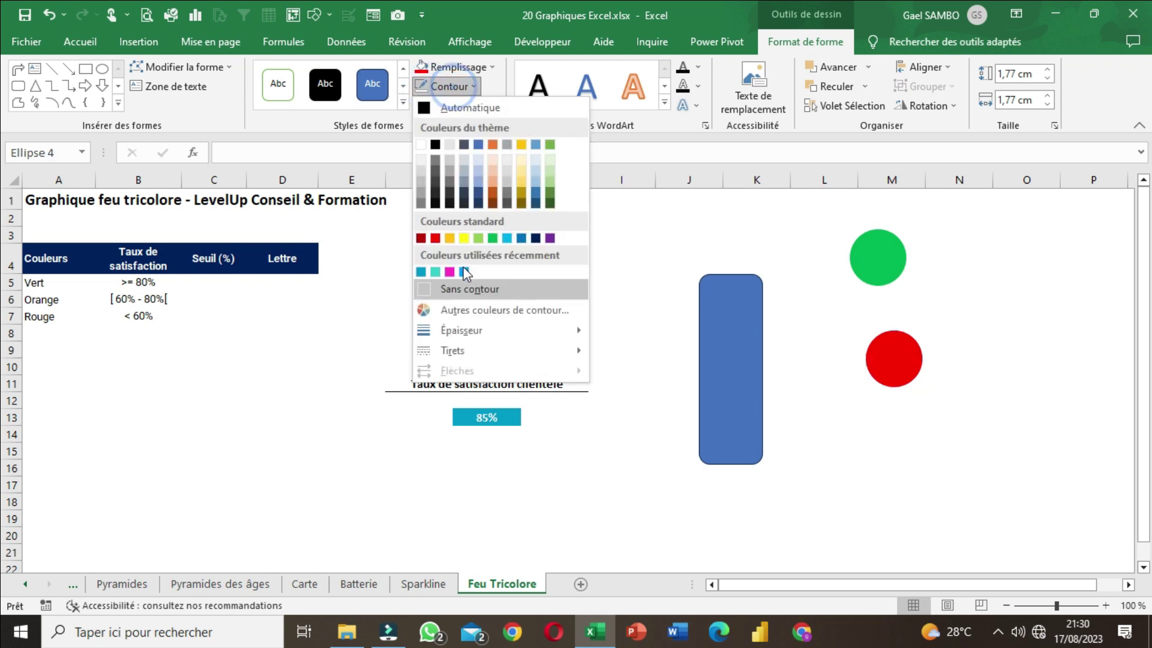
left_click(467, 289)
left_click(456, 66)
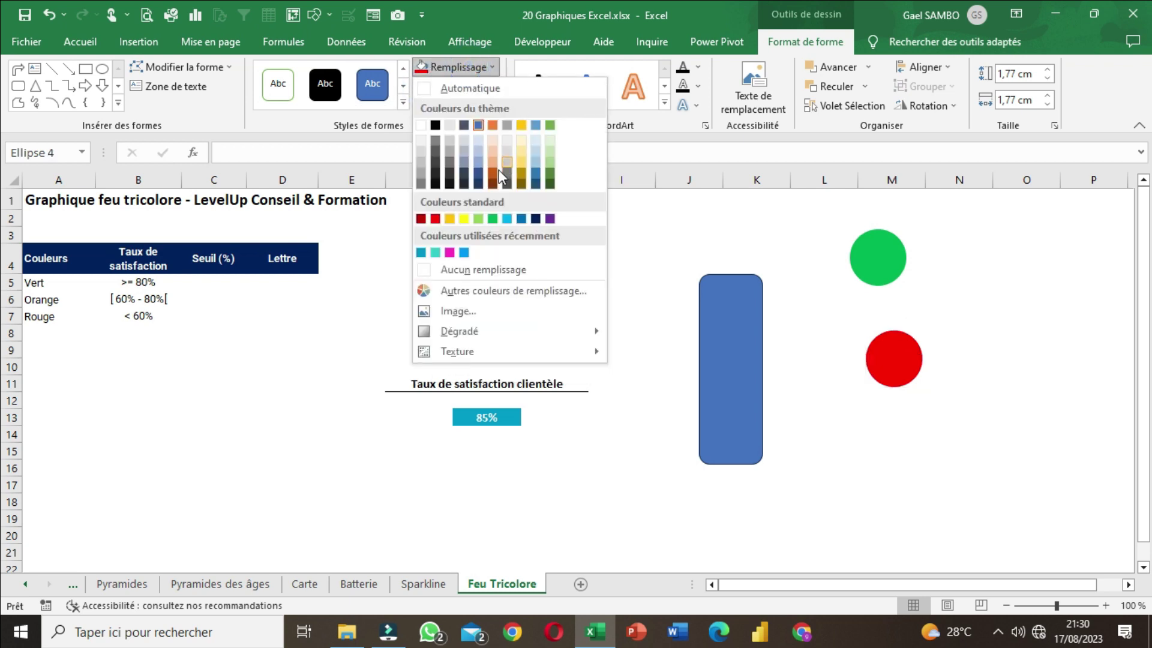
left_click(521, 125)
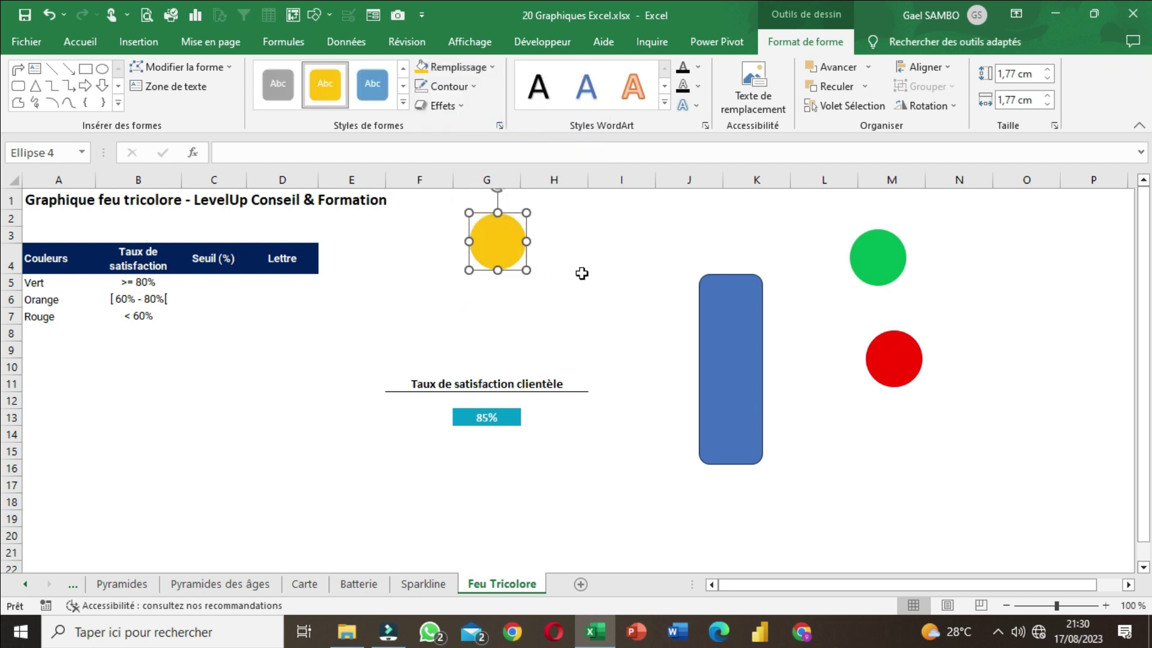
left_click(581, 271)
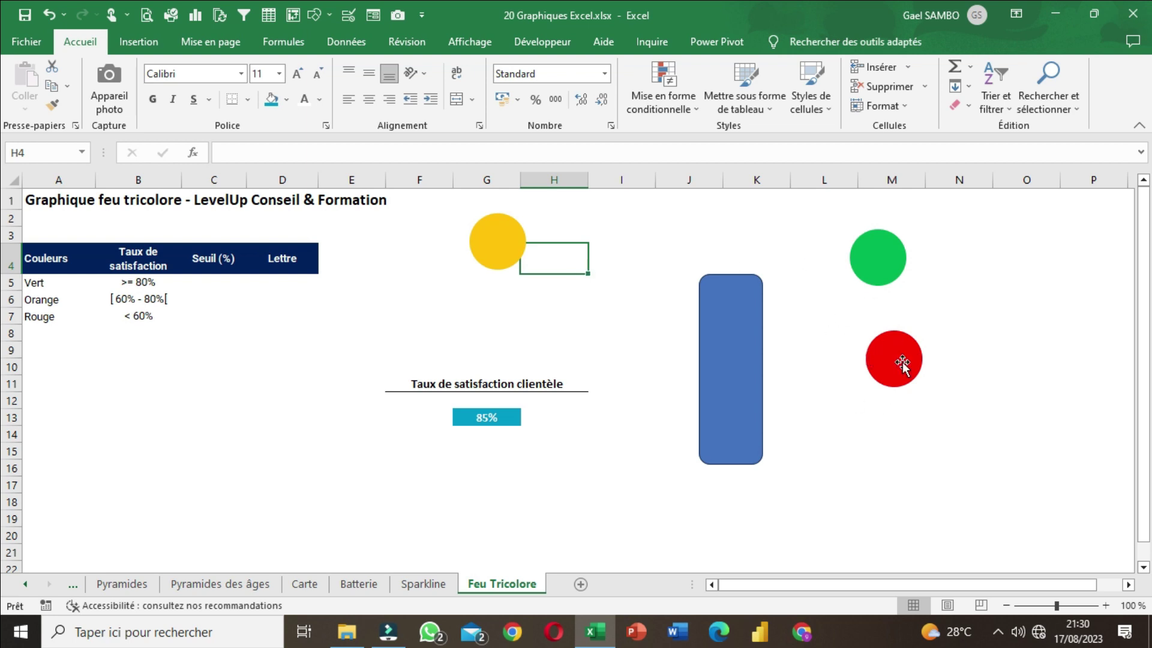
- Stack the three circles beside the rounded rectangle, with red uppermost, orange in the middle and green lowest
left_click_drag(907, 356, 801, 280)
left_click_drag(907, 281, 808, 437)
left_click_drag(494, 242, 812, 360)
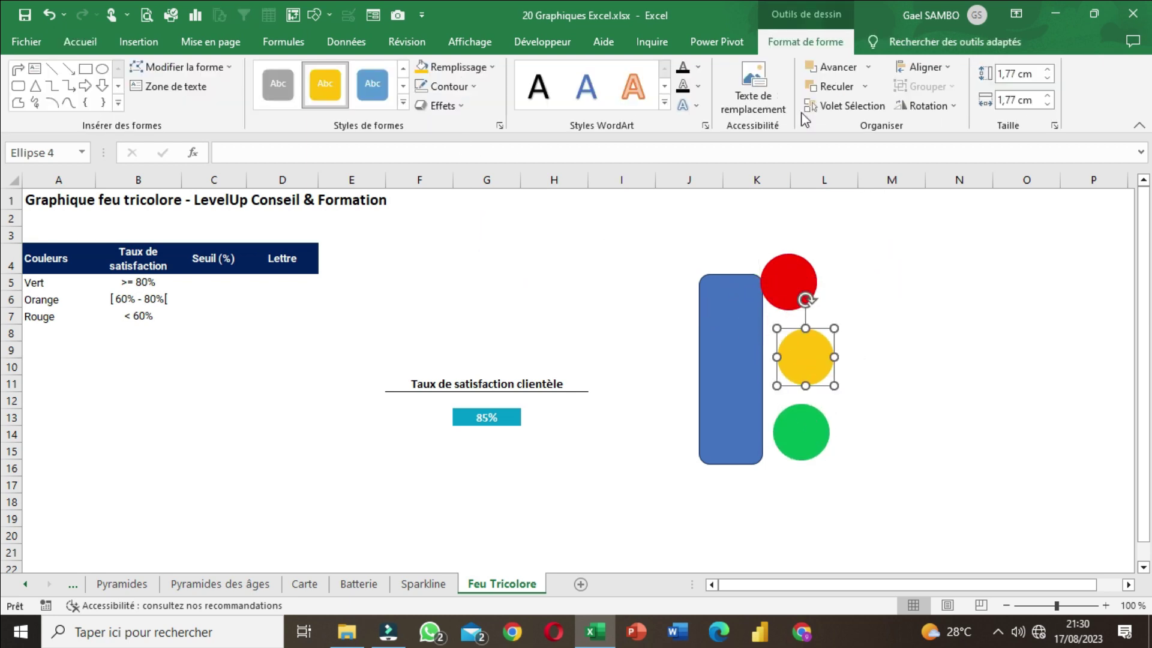
- Swap the red and green circles and tighten the stack so green is uppermost, orange in the middle and red lowest
left_click_drag(801, 282, 811, 486)
left_click_drag(811, 420, 809, 235)
left_click_drag(811, 481, 818, 438)
left_click_drag(820, 361, 821, 380)
left_click_drag(820, 258, 820, 299)
left_click(1006, 410)
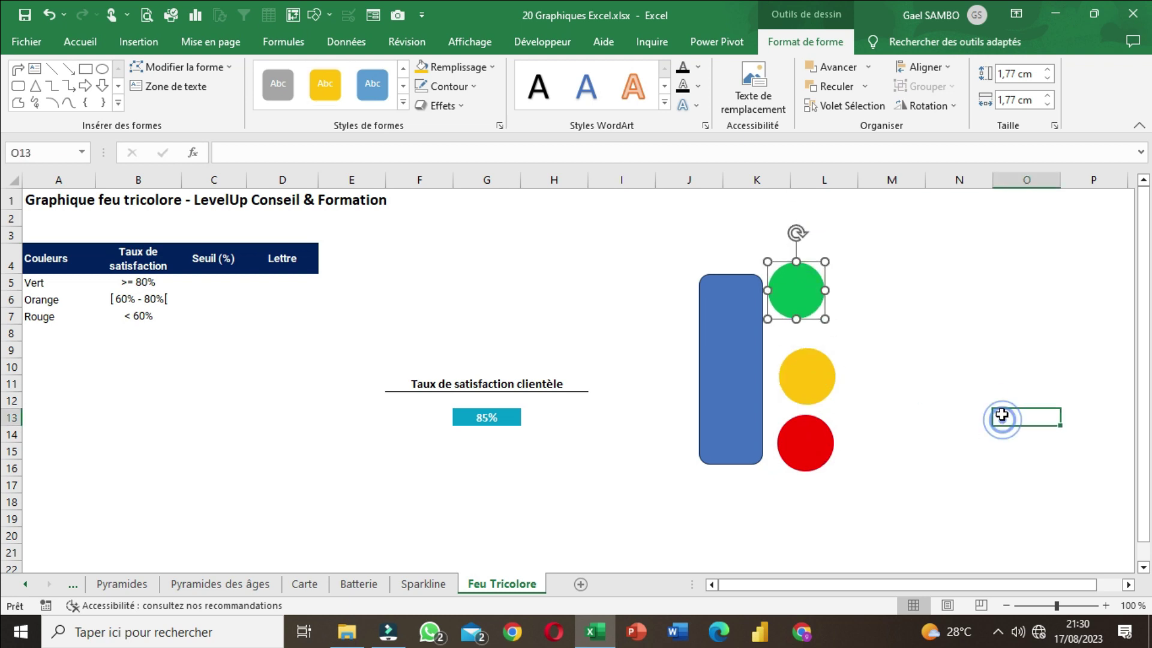
left_click_drag(811, 306, 821, 313)
- Remove the rounded rectangle's outline and fill it with a dark grey theme colour
left_click(753, 358)
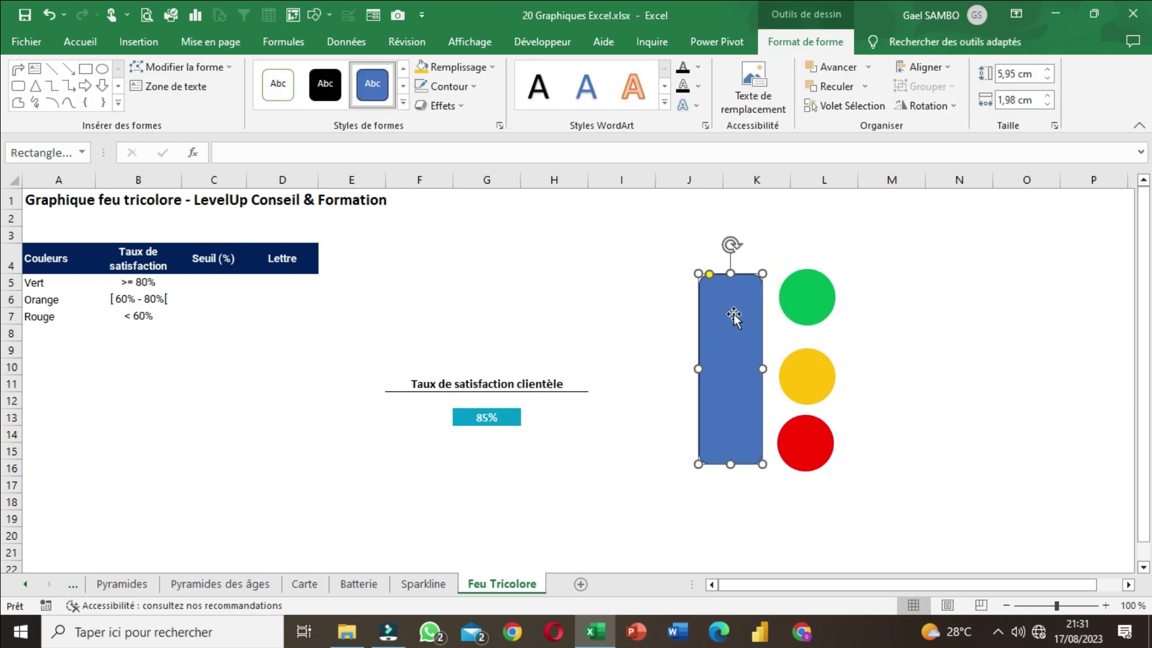
left_click(456, 88)
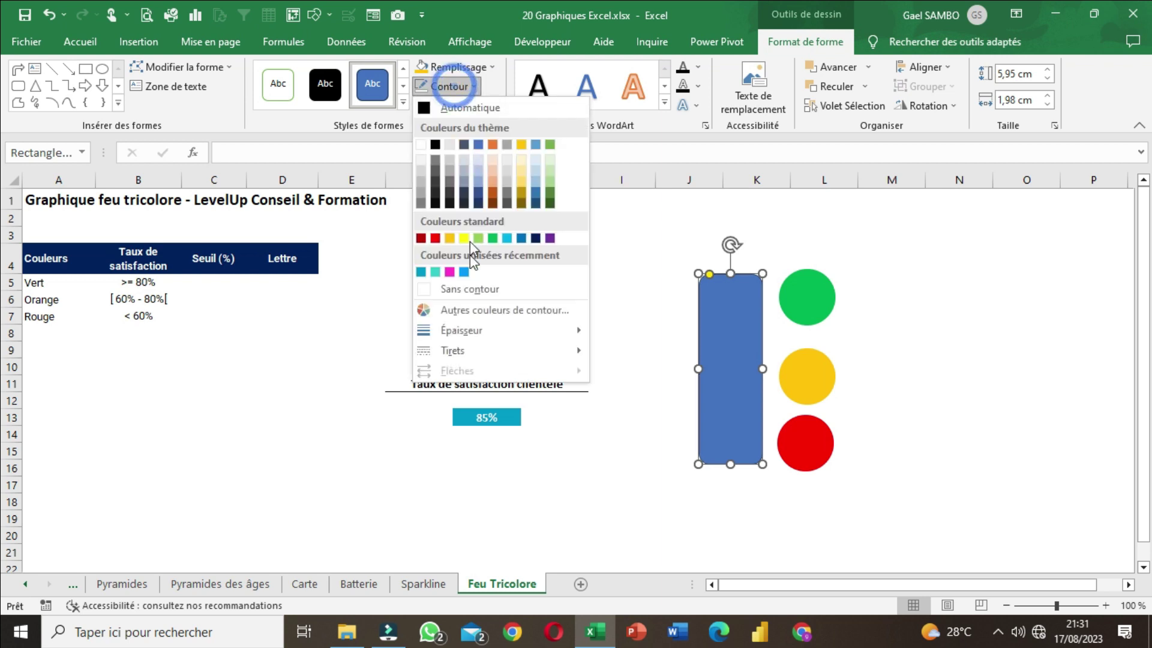
left_click(469, 289)
left_click(457, 67)
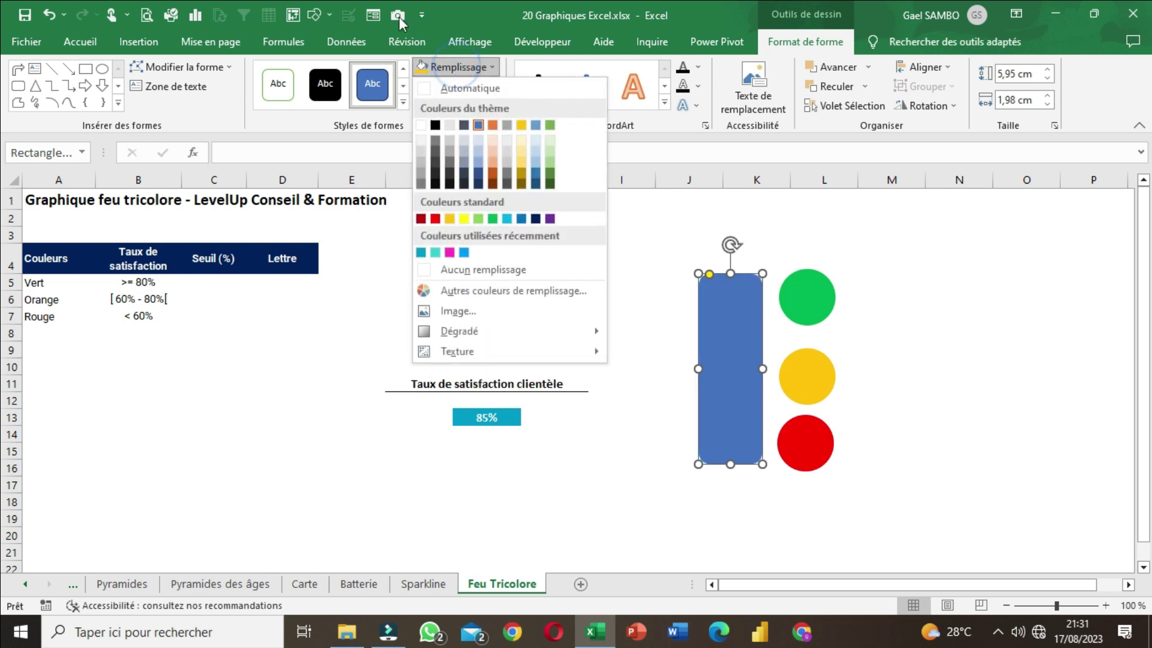
left_click(450, 175)
left_click(609, 342)
- Change the rounded rectangle's fill to a near-black shade of the black theme colour and shift it slightly up and away from the circles
left_click(717, 369)
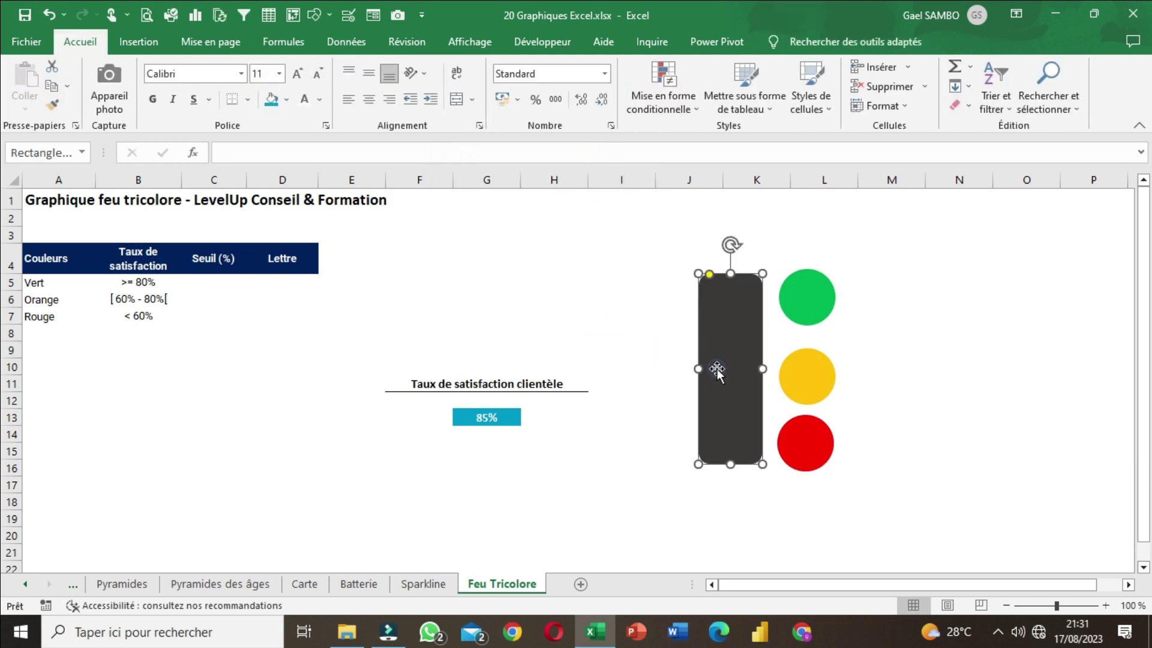
left_click(450, 67)
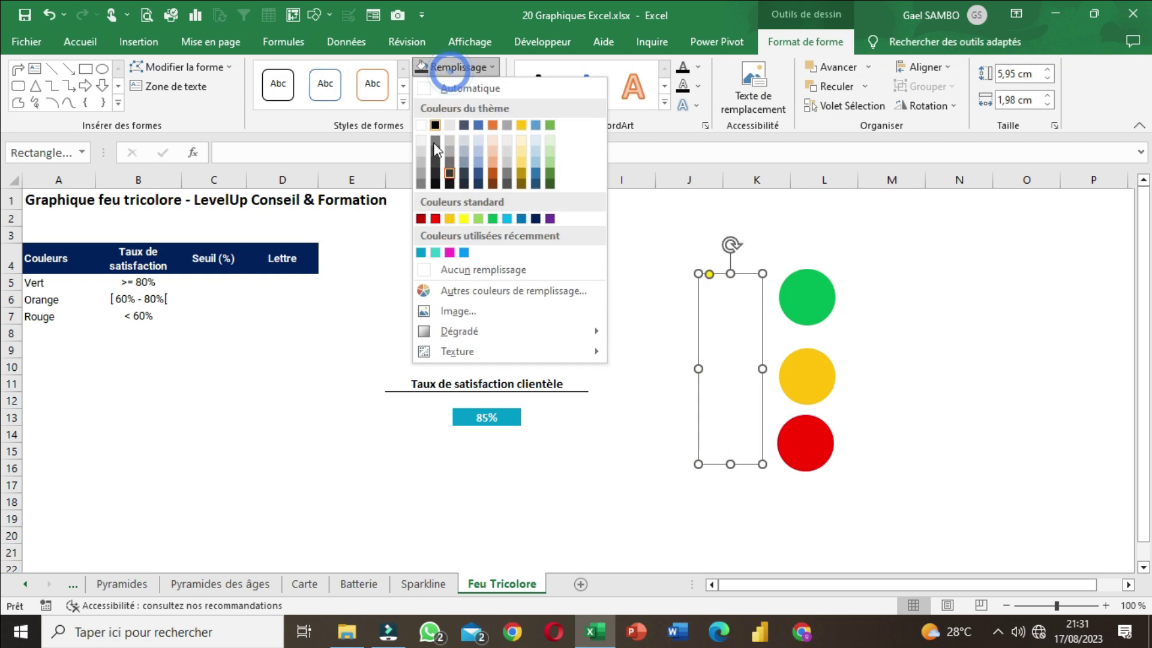
left_click(436, 177)
left_click_drag(707, 321, 698, 306)
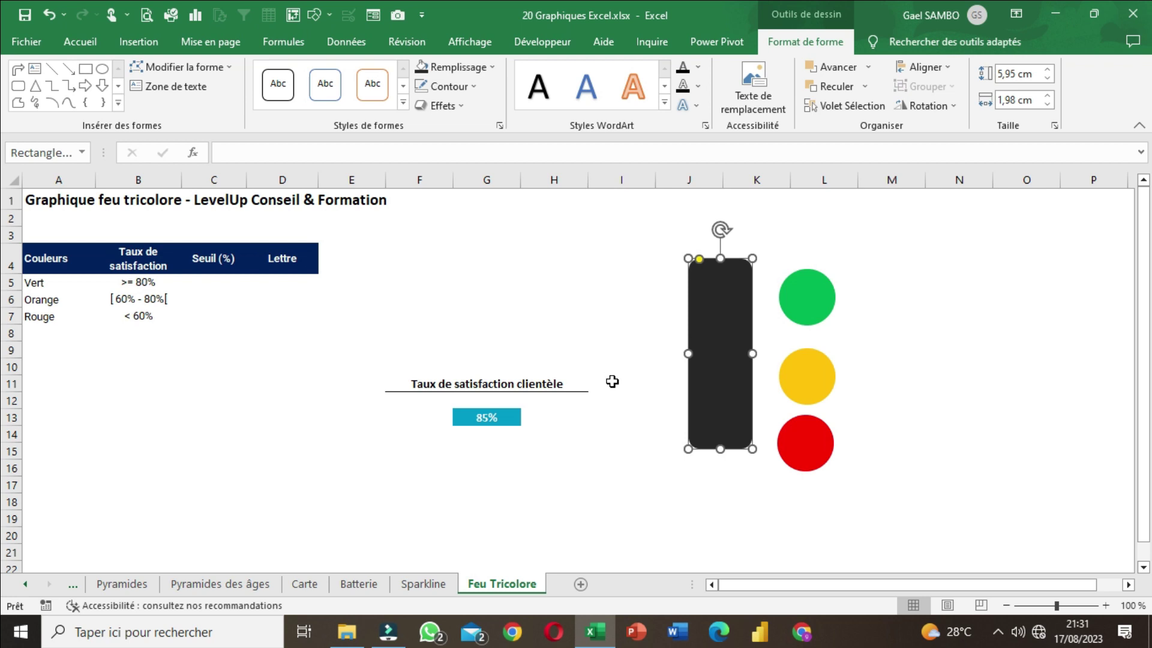
- Apply the first preset bevel effect to the dark rounded rectangle and shift it slightly up and away from the circles
left_click(725, 404)
left_click(451, 104)
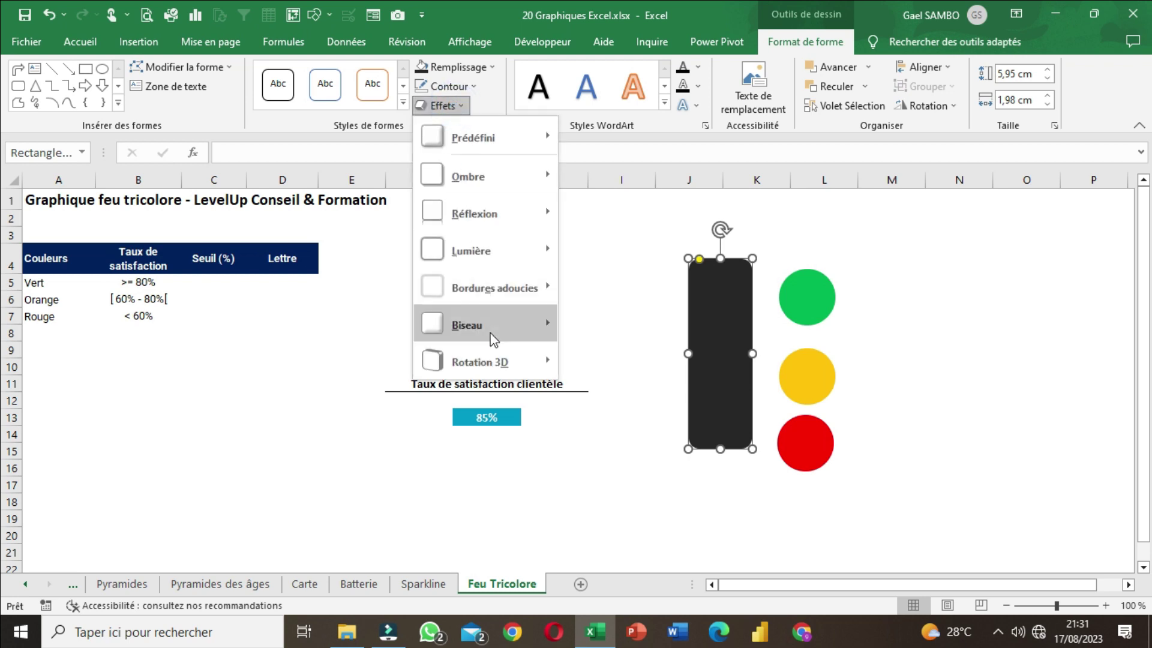
mouse_move(493, 340)
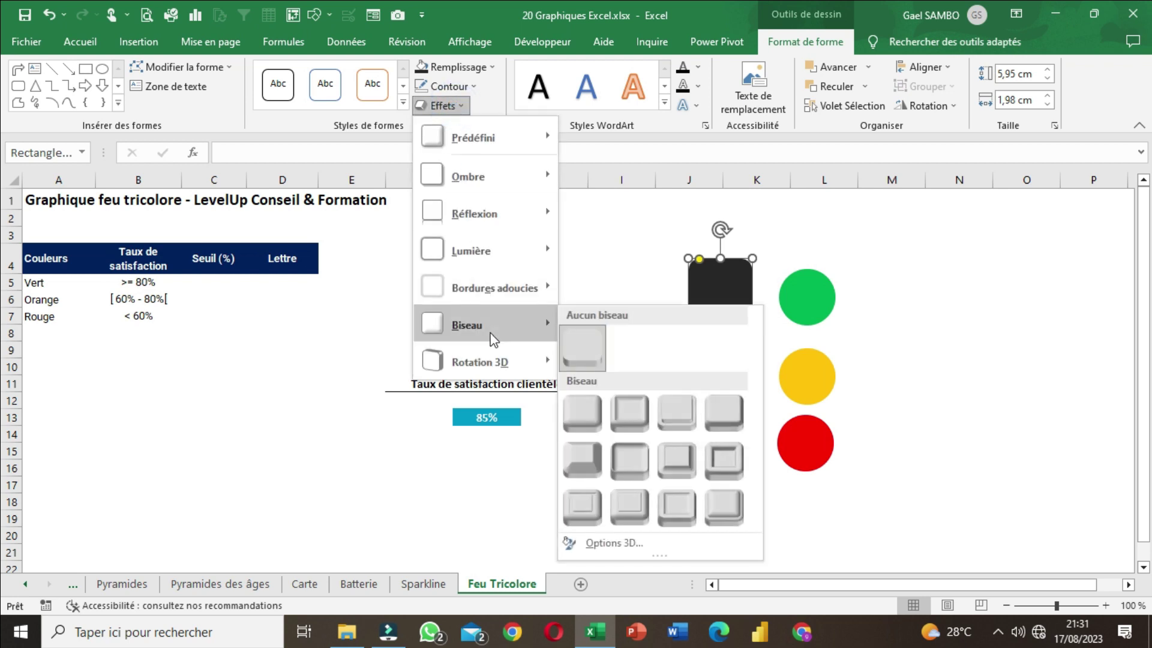
left_click(584, 411)
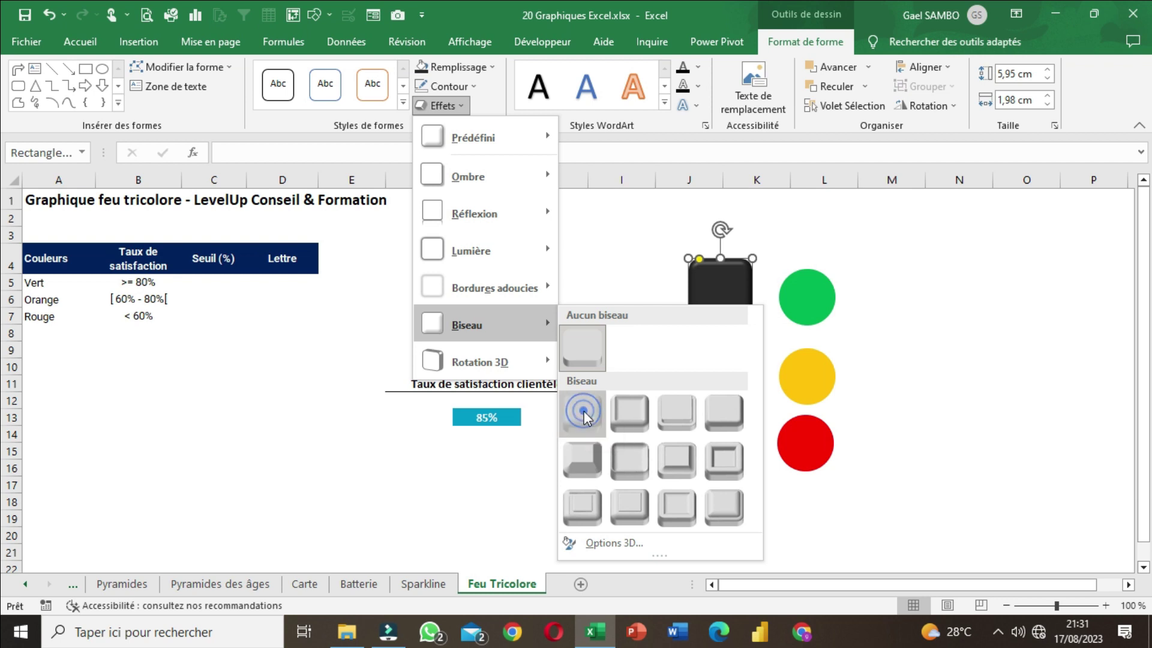
left_click(884, 354)
left_click(726, 380)
left_click_drag(726, 381, 721, 365)
left_click(894, 366)
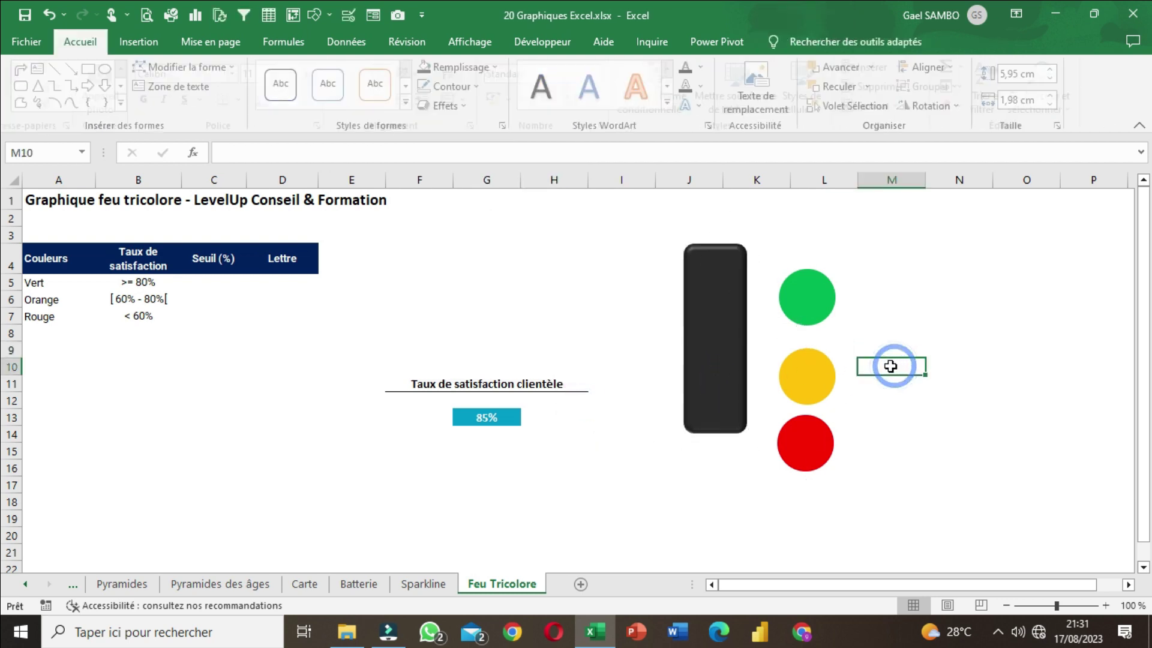
- Resize the rounded rectangle to about 6.01 cm high by 2.25 cm wide and move it farther away from the circles
left_click(793, 437)
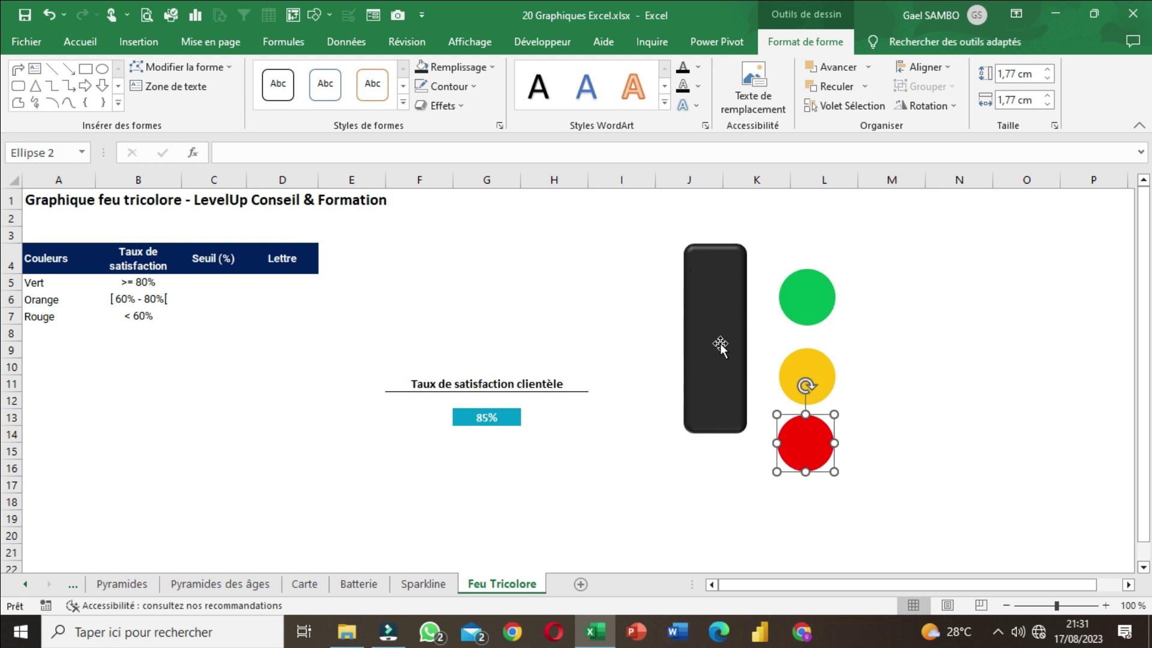
left_click(698, 258)
left_click_drag(685, 243, 682, 238)
left_click(877, 447)
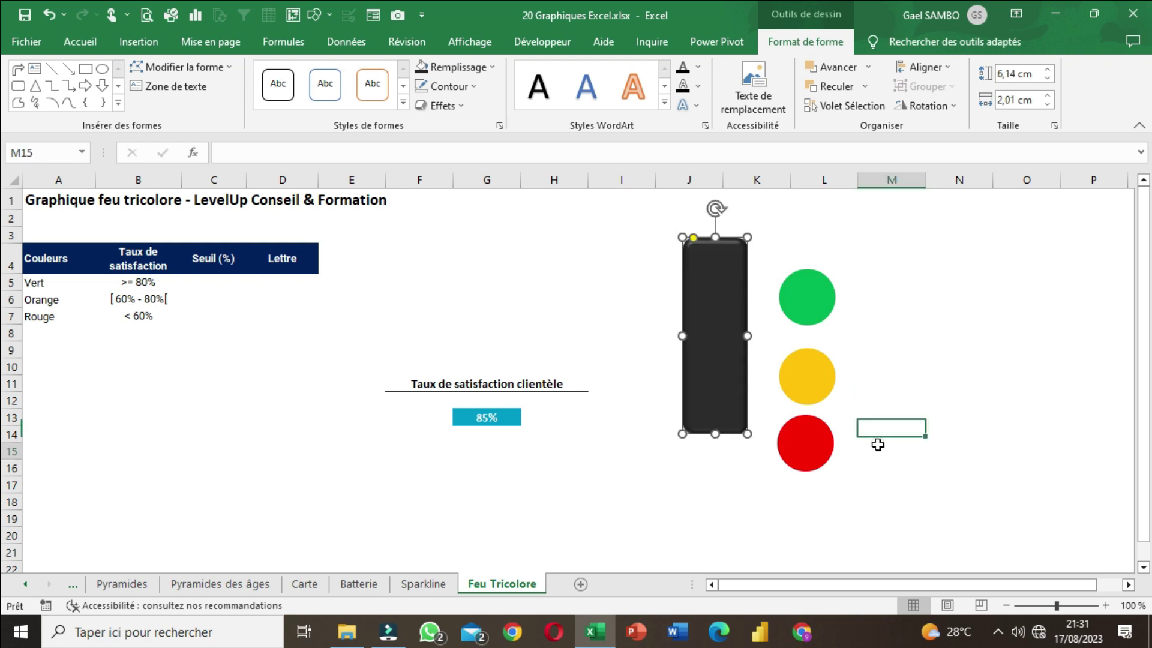
left_click(715, 277)
left_click_drag(685, 235, 687, 248)
left_click(888, 528)
left_click_drag(812, 442, 842, 480)
left_click_drag(703, 392, 655, 410)
left_click_drag(688, 448, 699, 454)
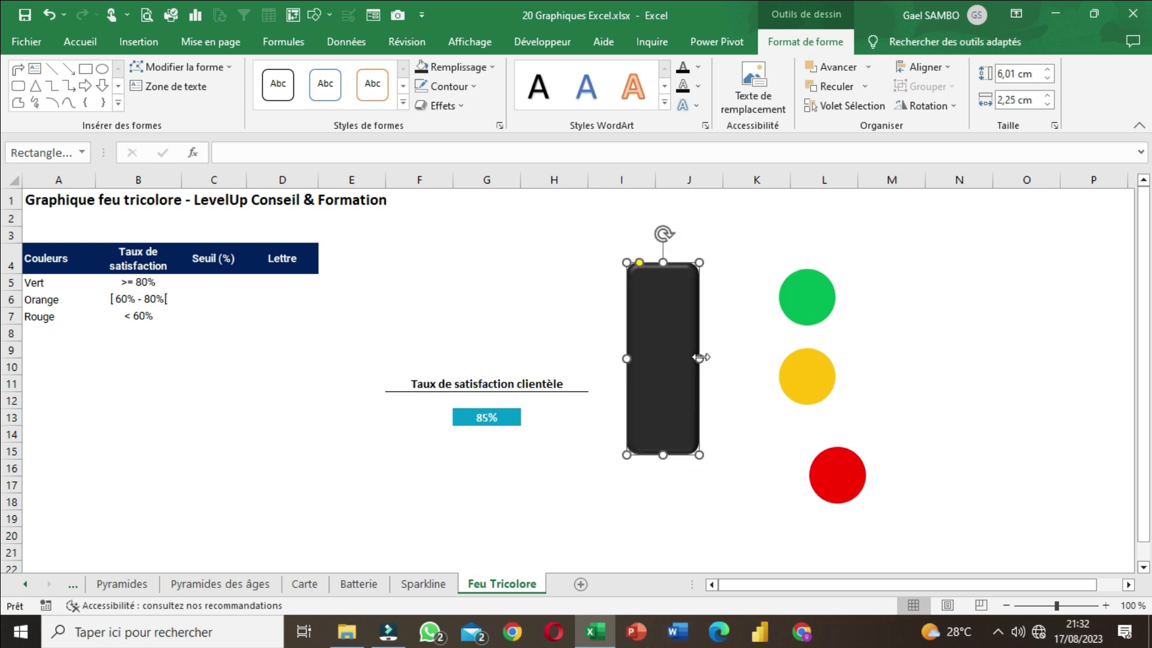
- Place the red, orange and green circles on the rounded rectangle, green uppermost, and enlarge the rectangle to about 6.48 by 2.28 cm
left_click_drag(833, 470, 657, 414)
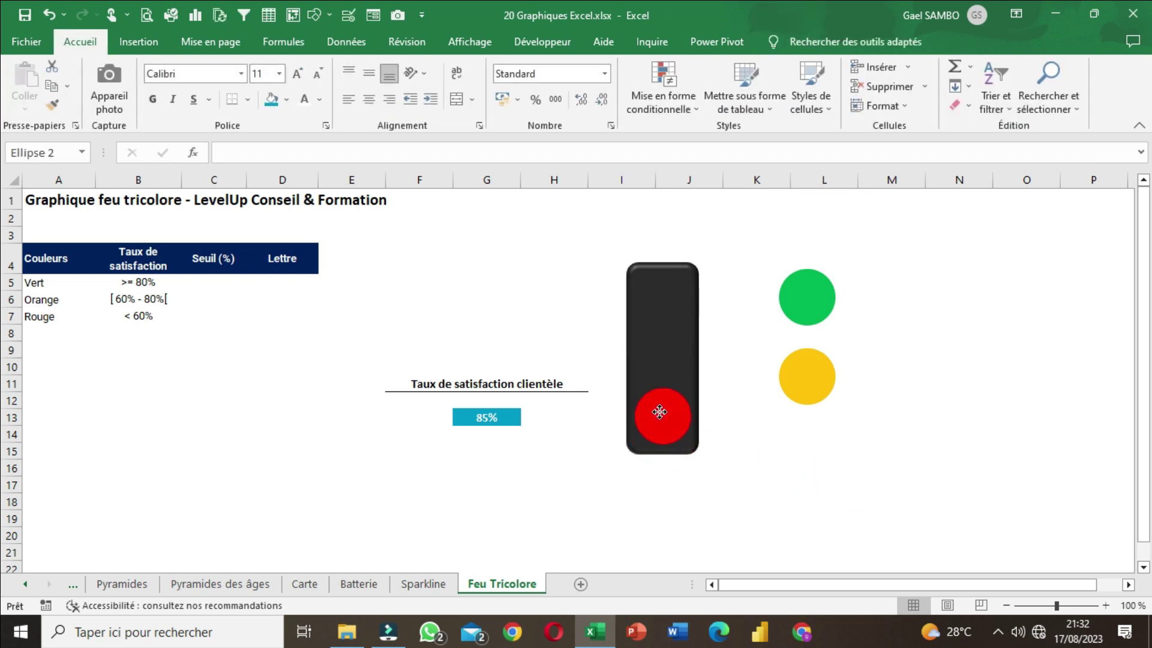
left_click_drag(816, 387, 670, 347)
left_click_drag(801, 297, 655, 292)
left_click(698, 405)
mouse_move(698, 454)
left_mouse_down()
mouse_move(702, 468)
mouse_move(682, 450)
left_mouse_up()
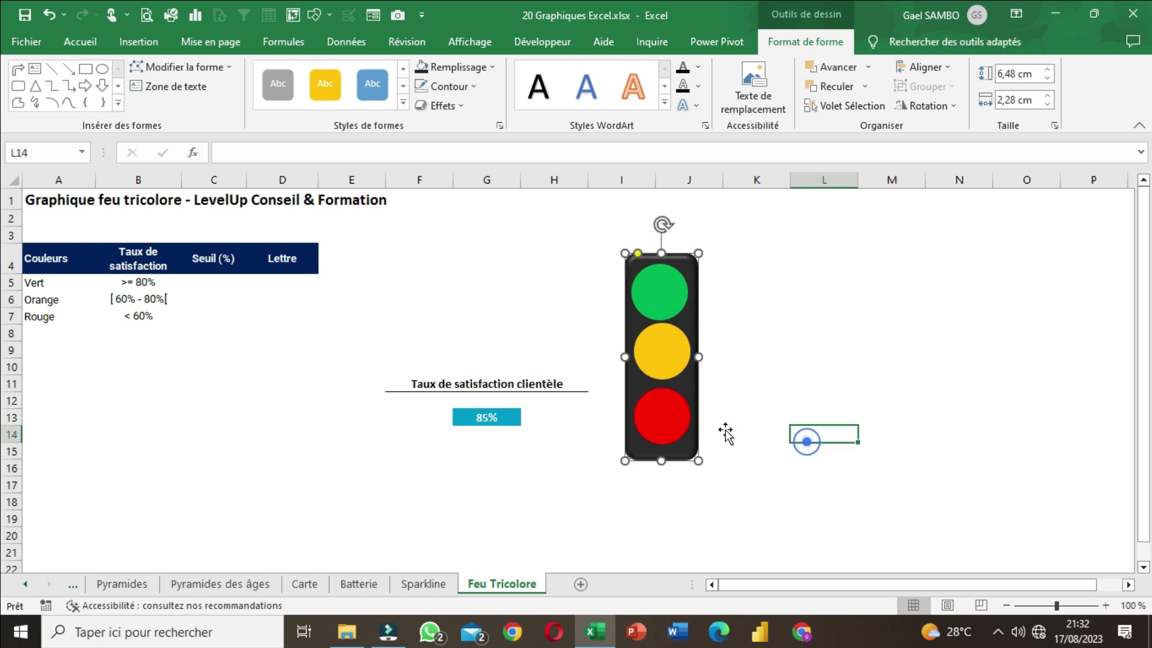
- Adjust the three circles' positions so they line up with small gaps between them inside the rounded rectangle
left_click(663, 414)
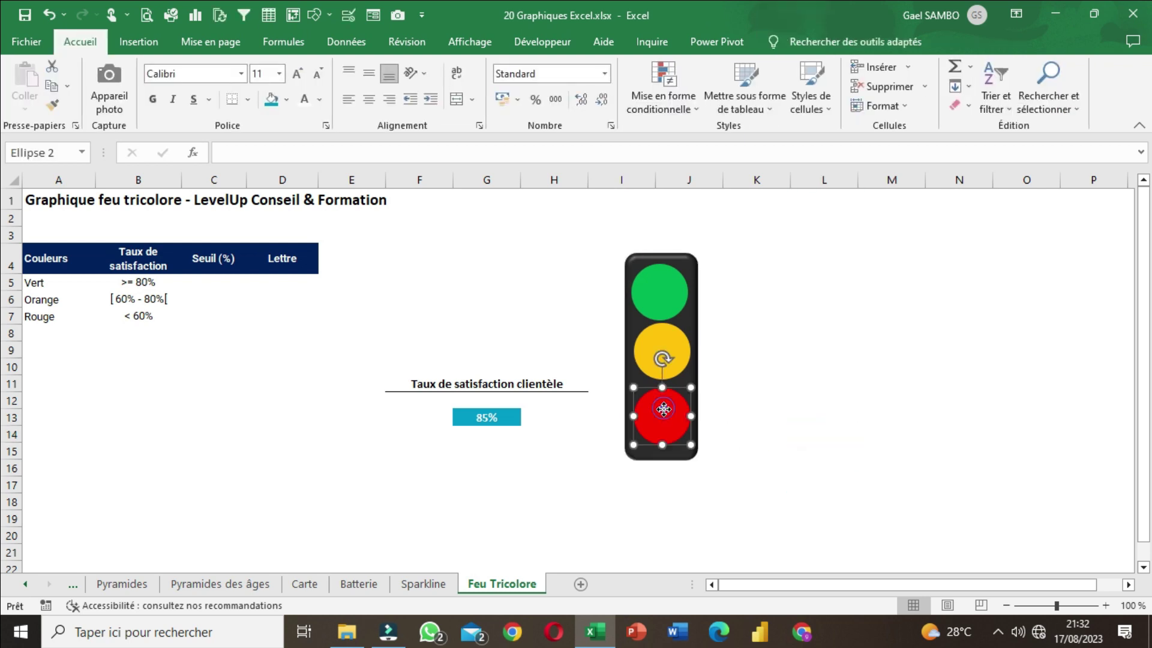
left_click(668, 354)
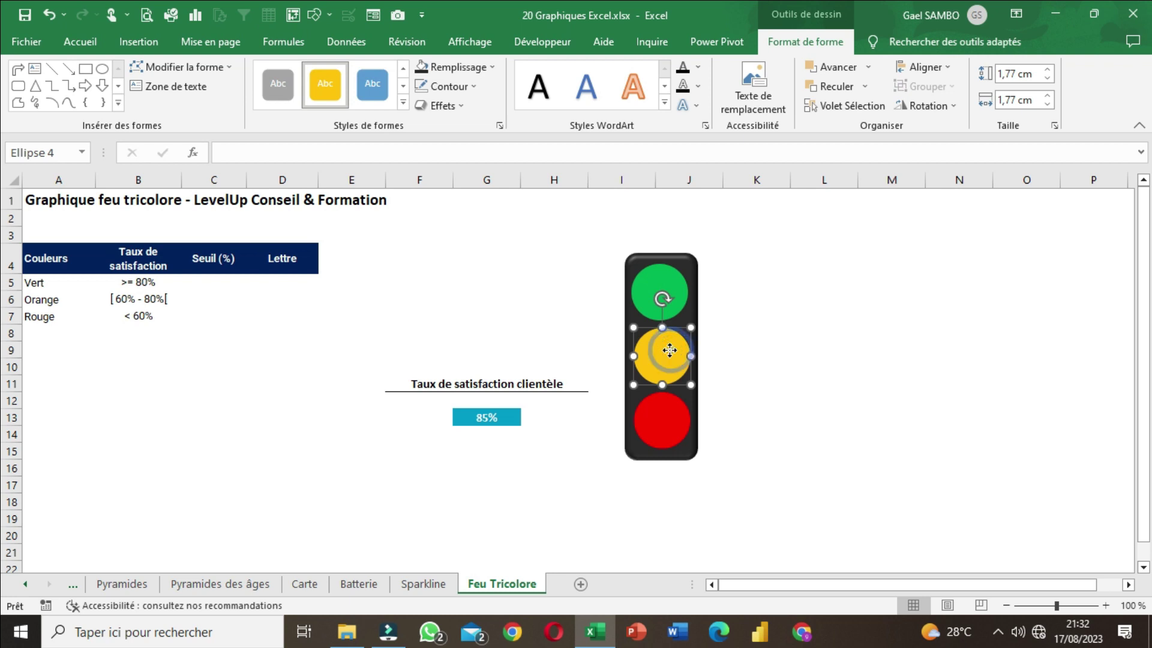
left_click(681, 288)
left_click(681, 287)
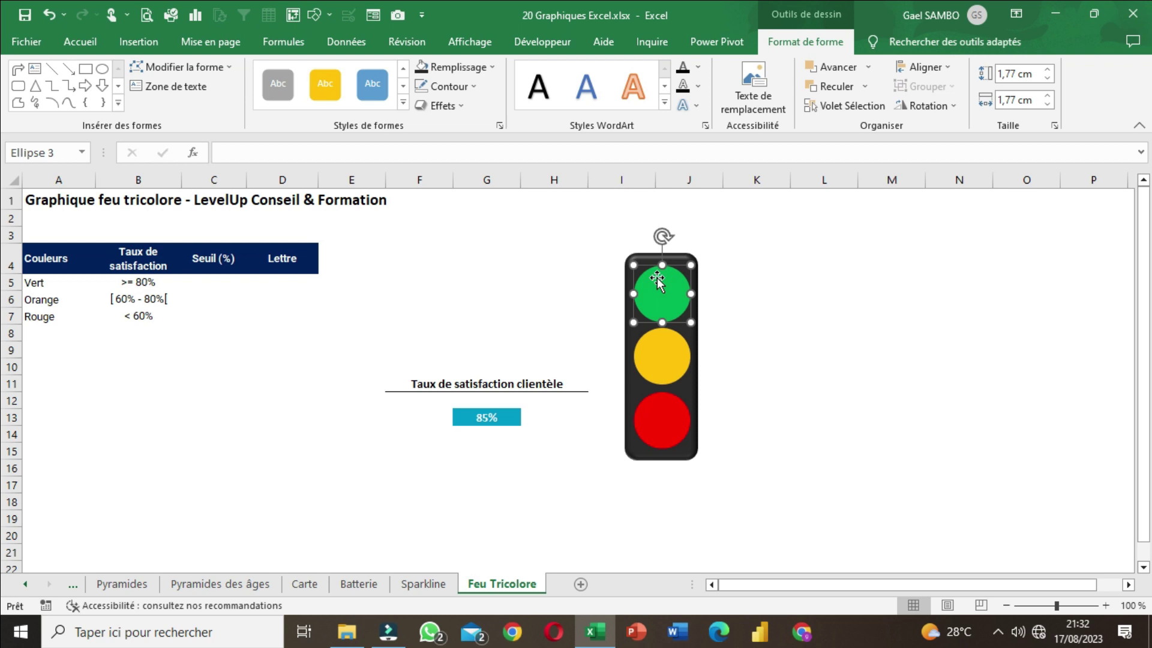
- Select the green, orange and red circles together and align them to the right, followed by aligning them to the left
left_click(676, 358, "shift")
left_click(672, 417, "shift")
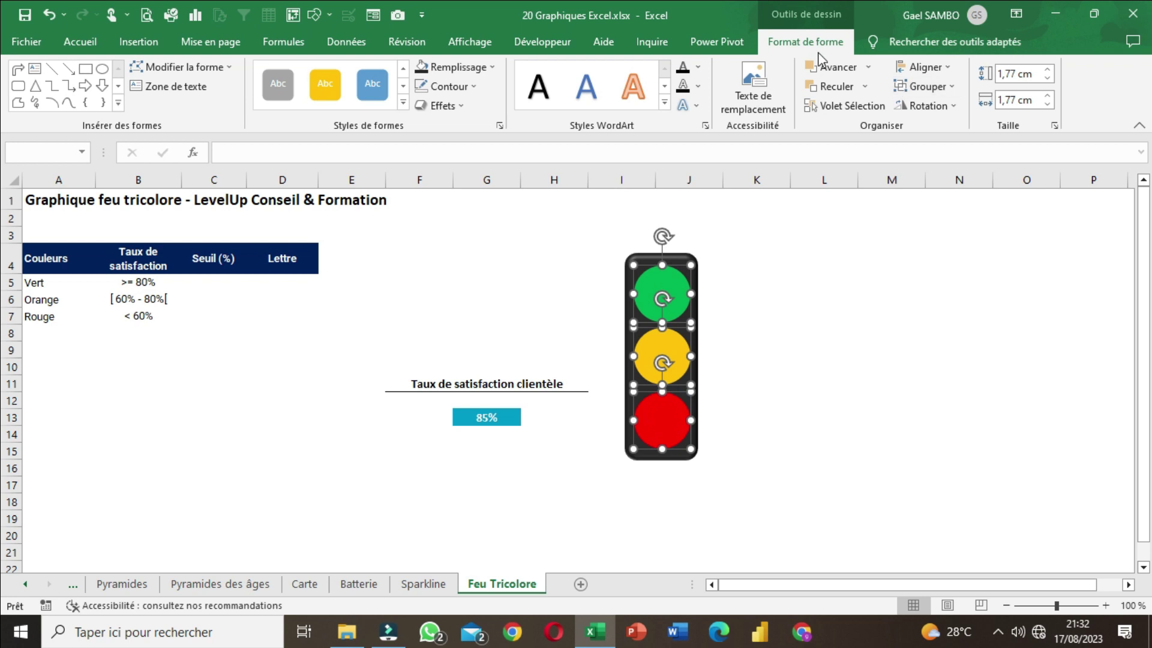
left_click(943, 68)
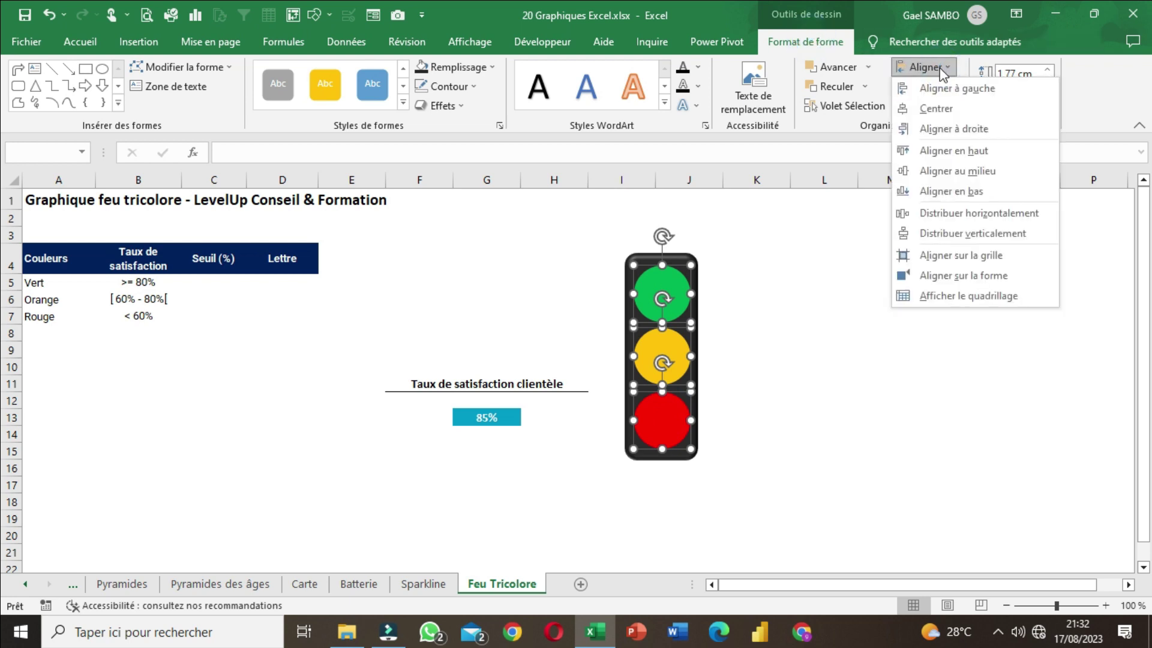
left_click(1000, 130)
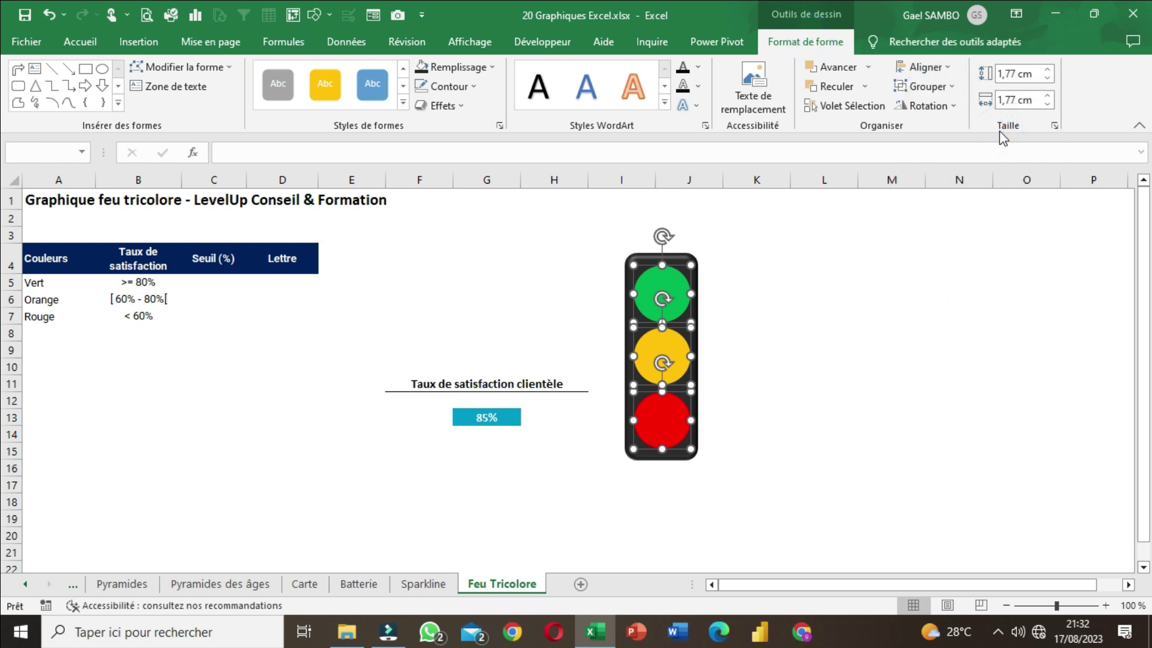
left_click(945, 67)
left_click(960, 90)
- Distribute the three selected circles horizontally and vertically, and deselect them
left_click(927, 67)
left_click(982, 214)
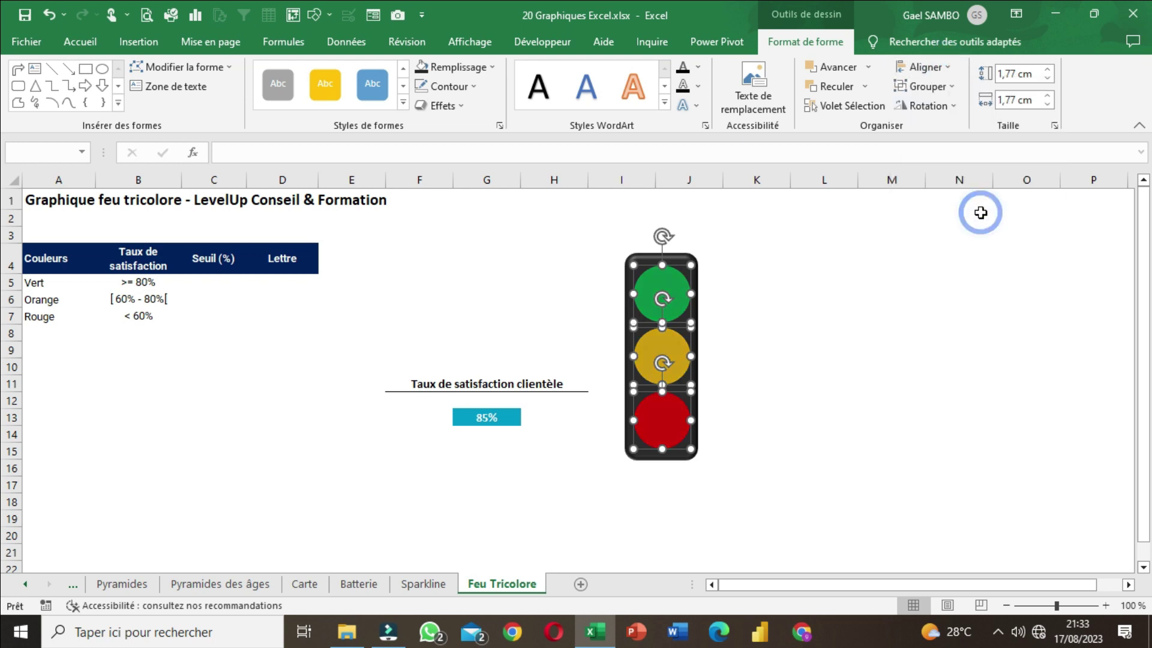
left_click(927, 67)
left_click(973, 231)
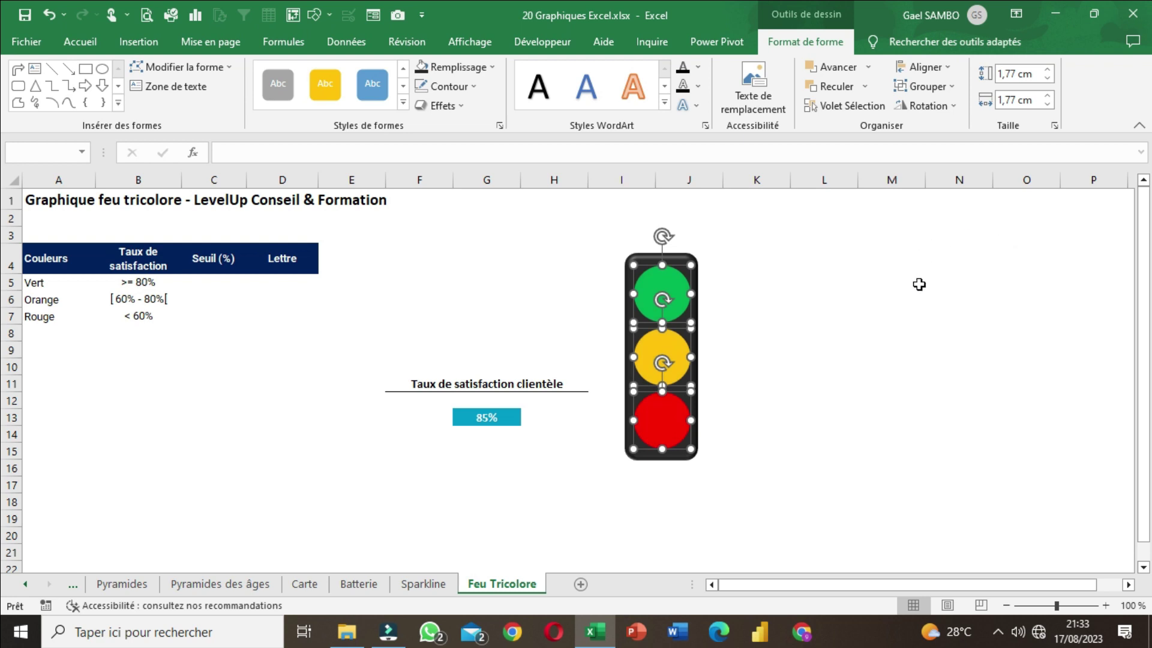
left_click(809, 326)
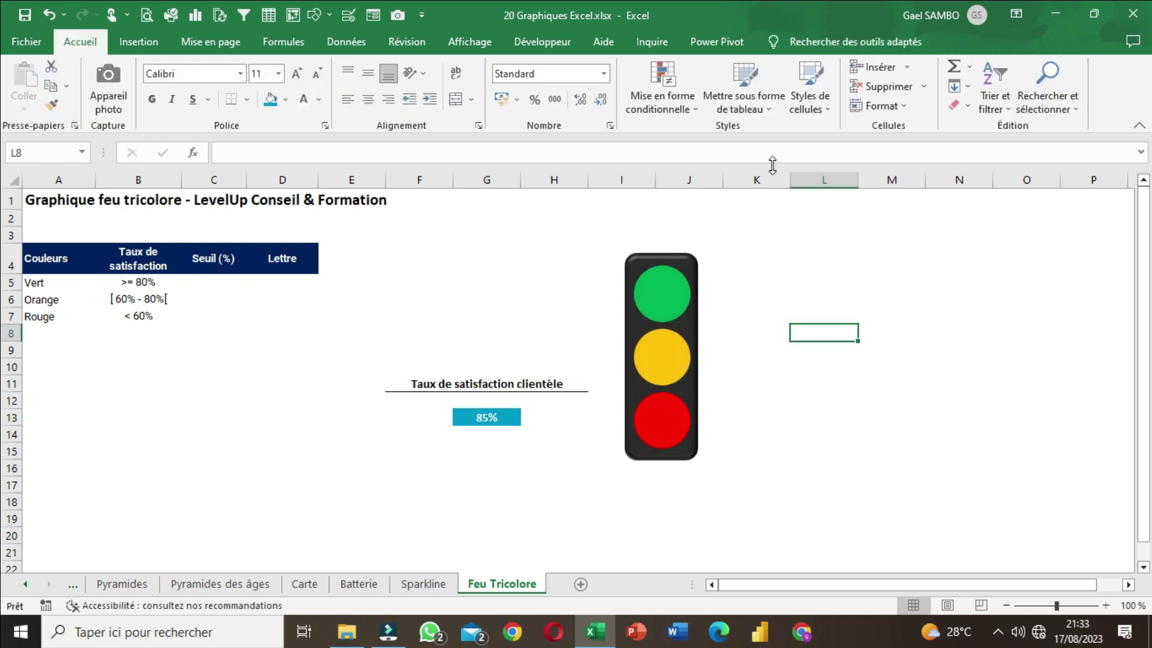
- Try nudging the rounded rectangle sideways and up and down to fine-tune its position behind the circles
left_click(689, 457)
key("Right")
key("Left")
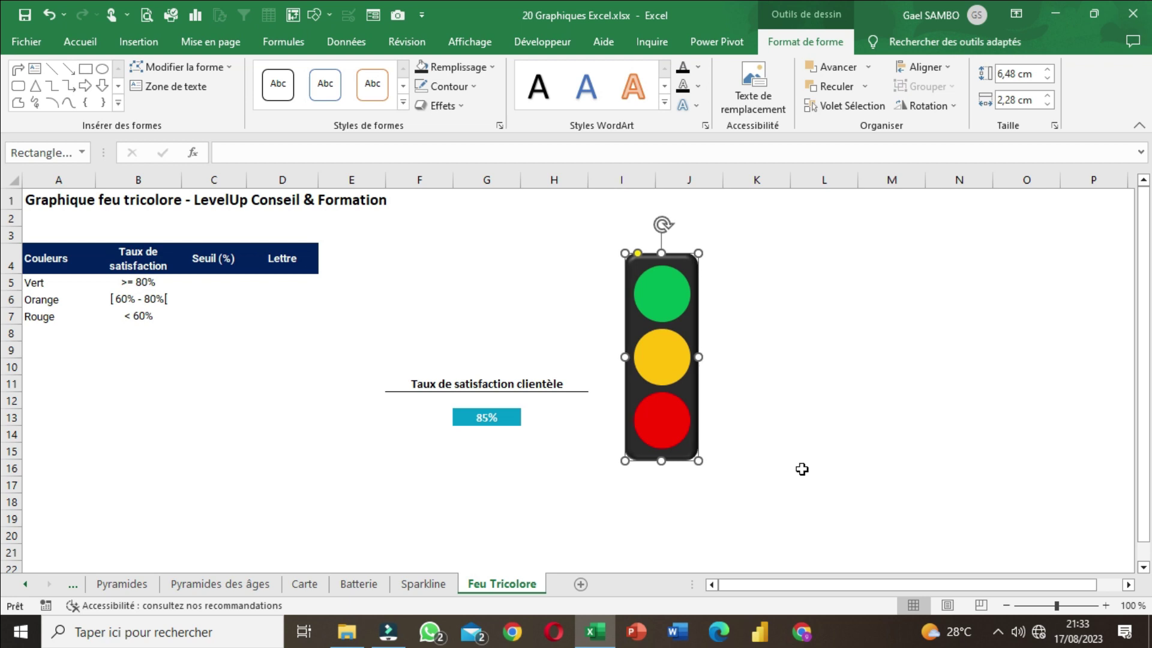
key("Right")
key("Left")
key("Up")
key("Down")
key("Down")
key("Up")
left_click(796, 461)
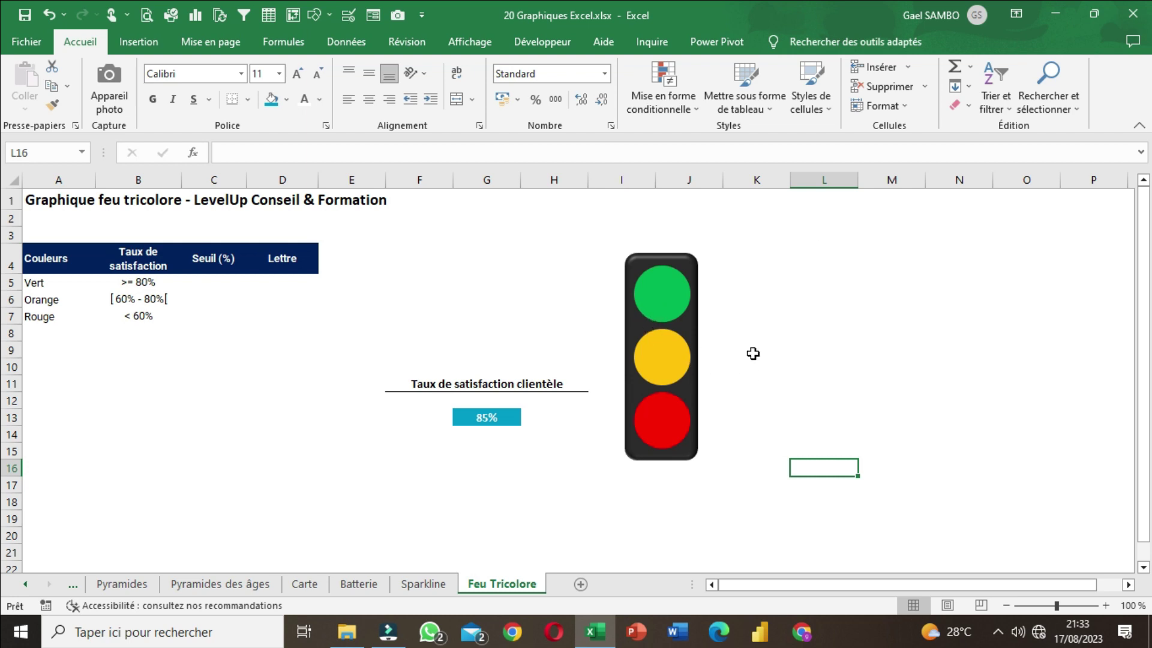
left_click(803, 339)
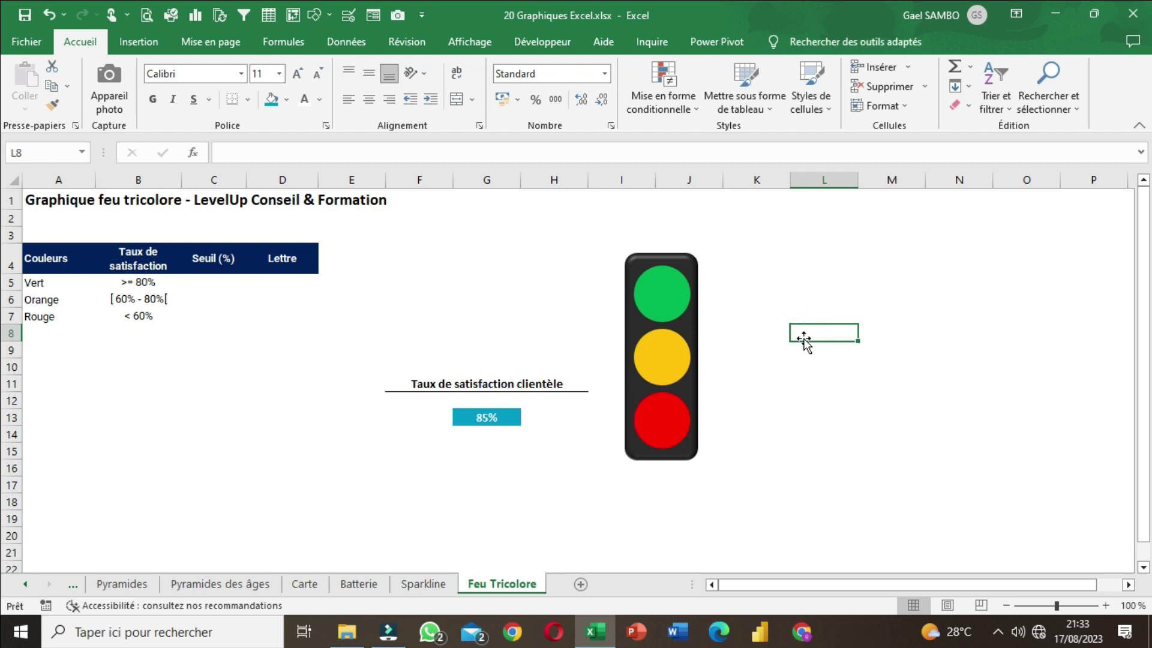
left_click(662, 300)
left_click(667, 360)
left_click(666, 402)
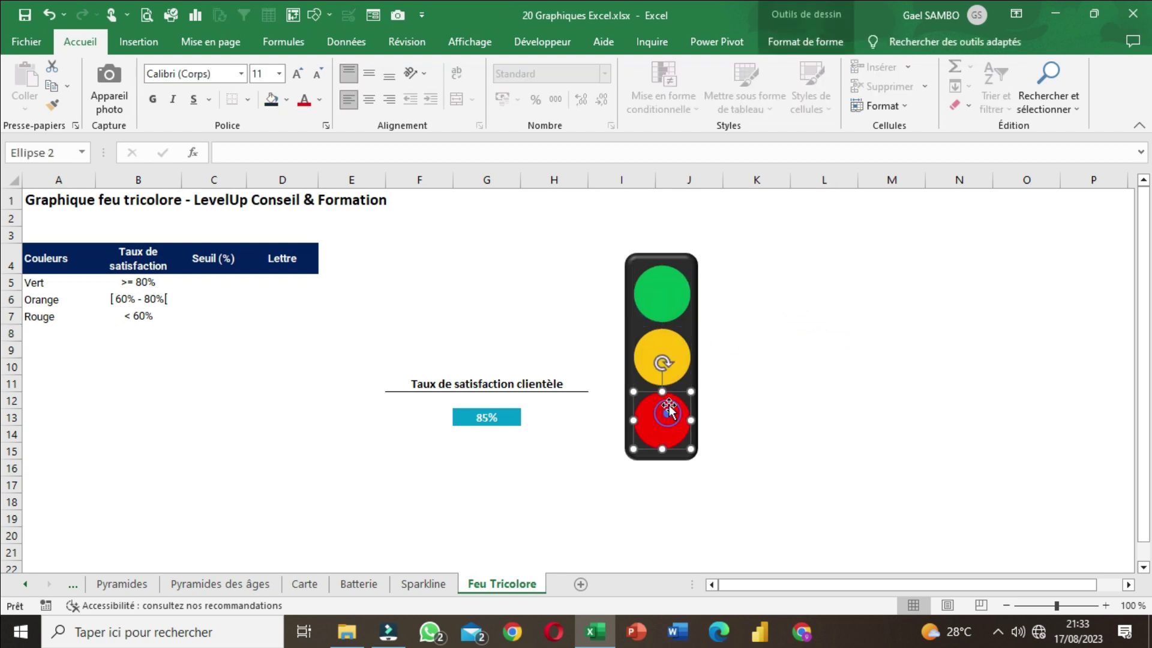
left_click(670, 304)
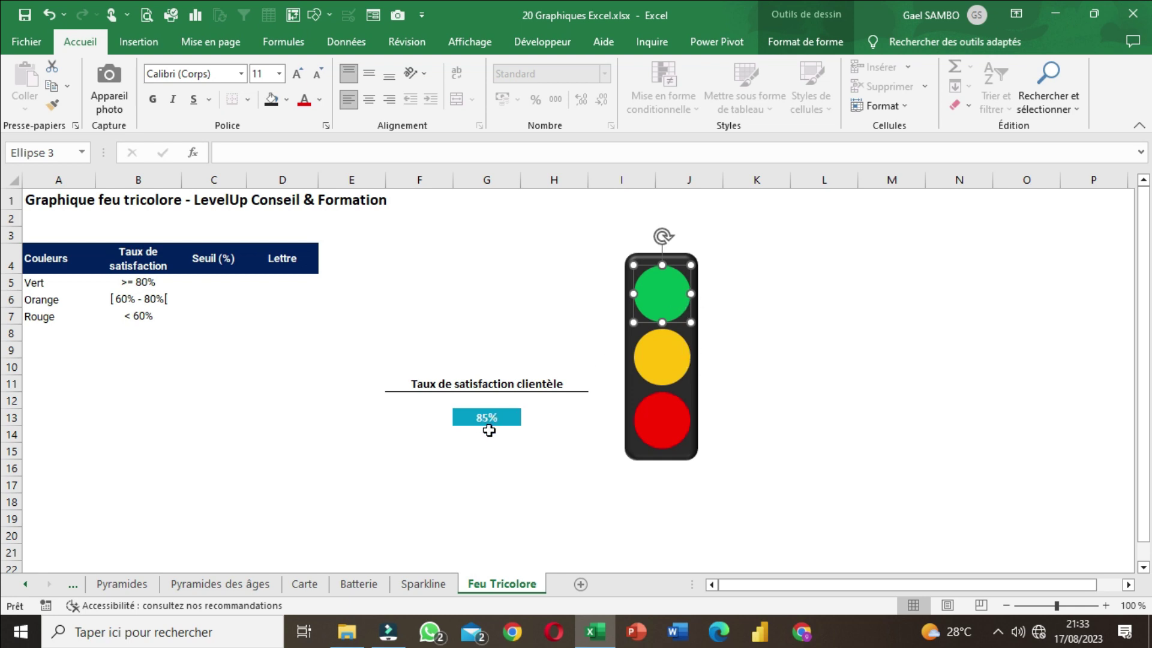
left_click(874, 380)
- Set the green circle's fill transparency to 70% in the custom fill colour settings
left_click(662, 293)
left_click(834, 45)
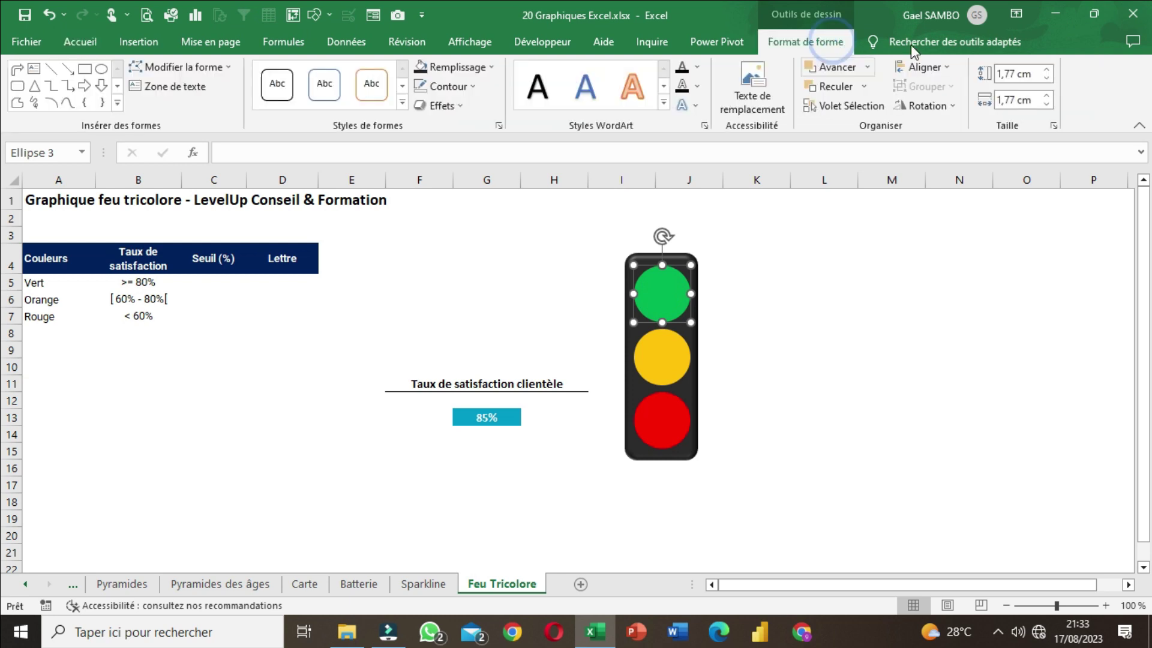
left_click(462, 71)
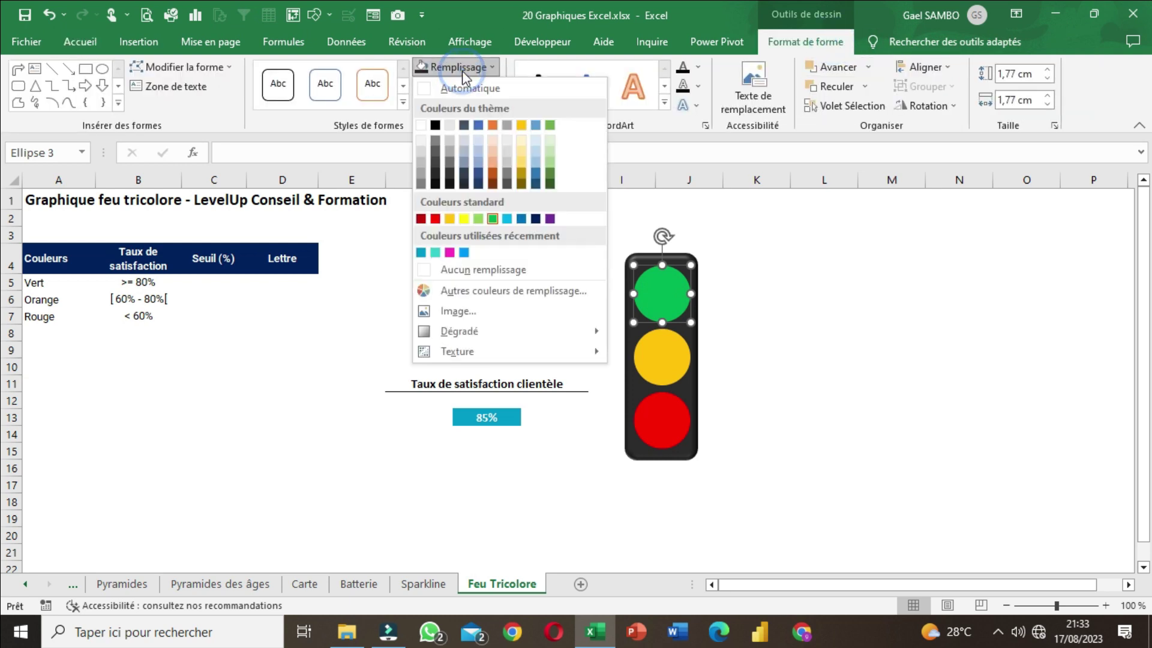
left_click(450, 291)
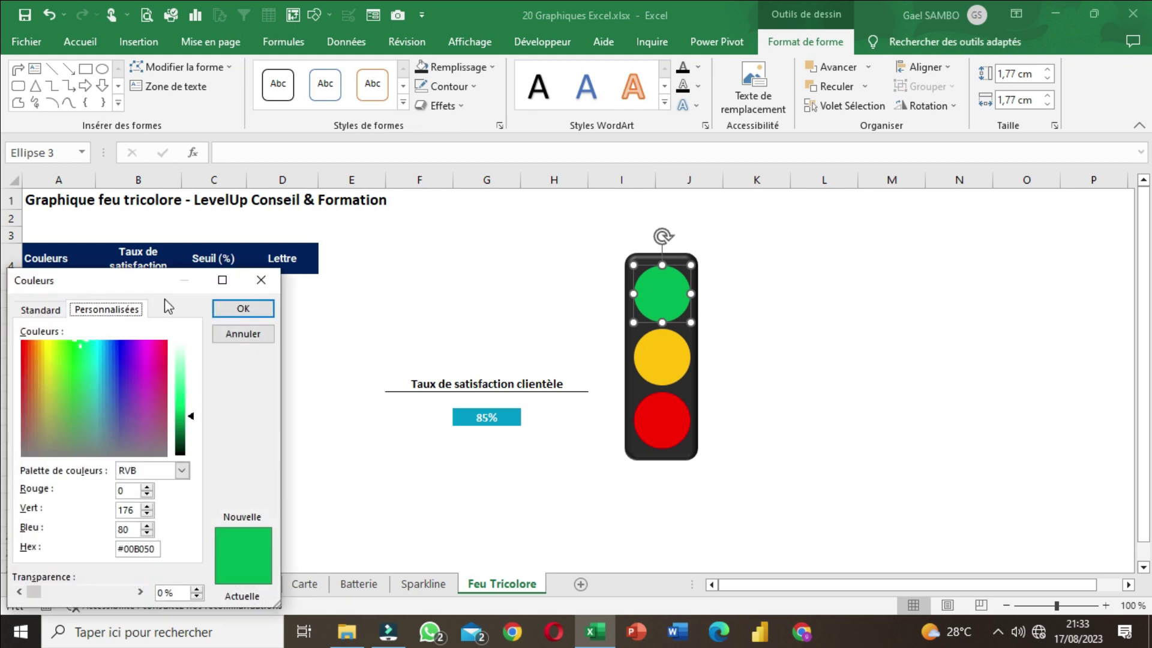
left_click_drag(123, 271, 865, 116)
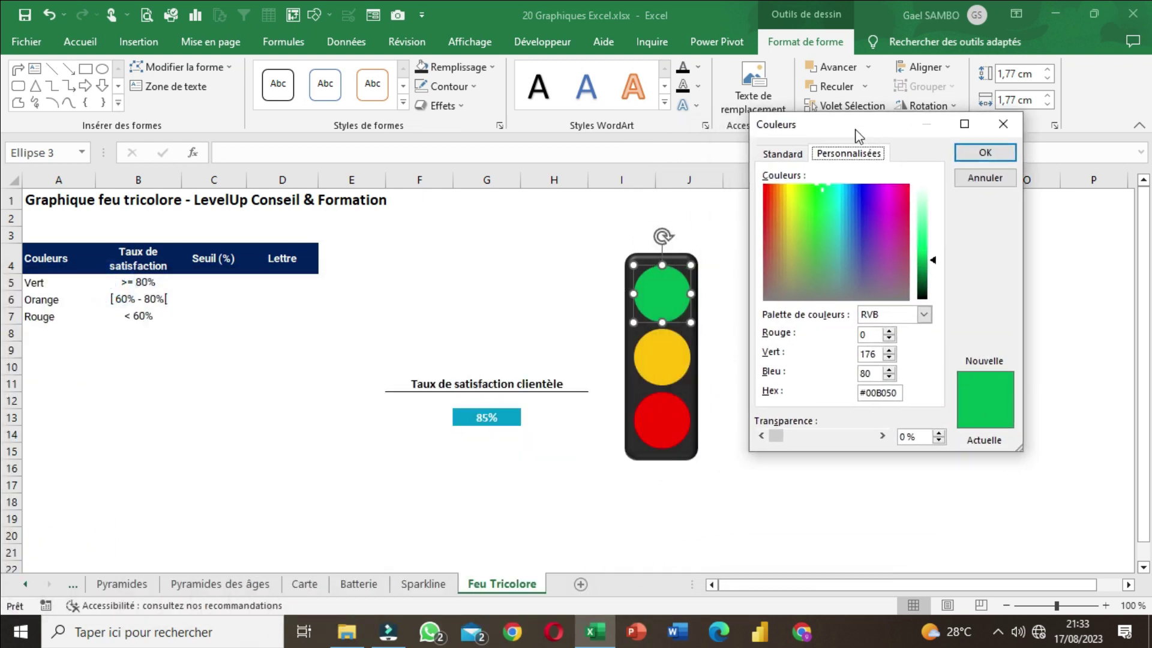
double_click(911, 438)
type("70")
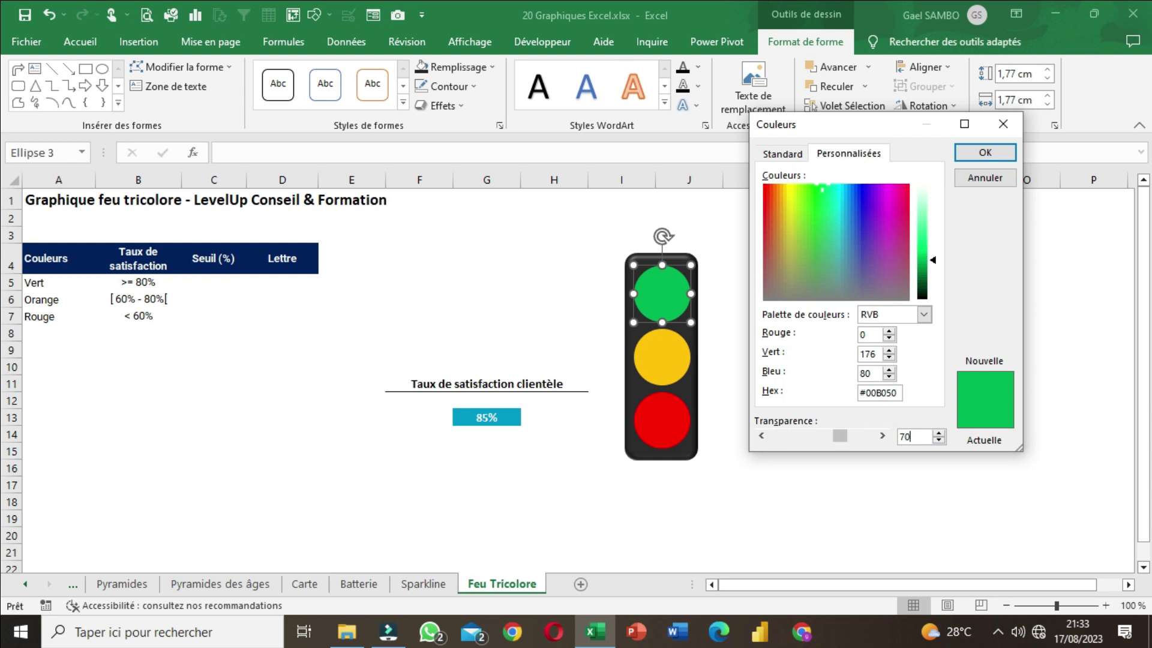
key("Return")
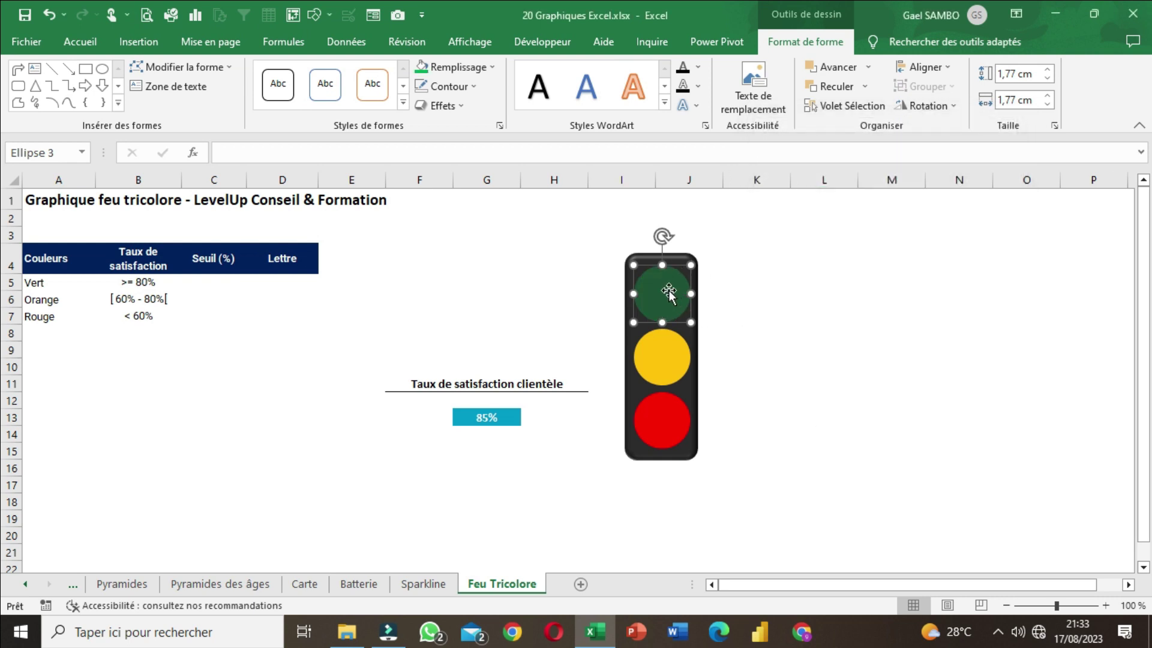
left_click(781, 313)
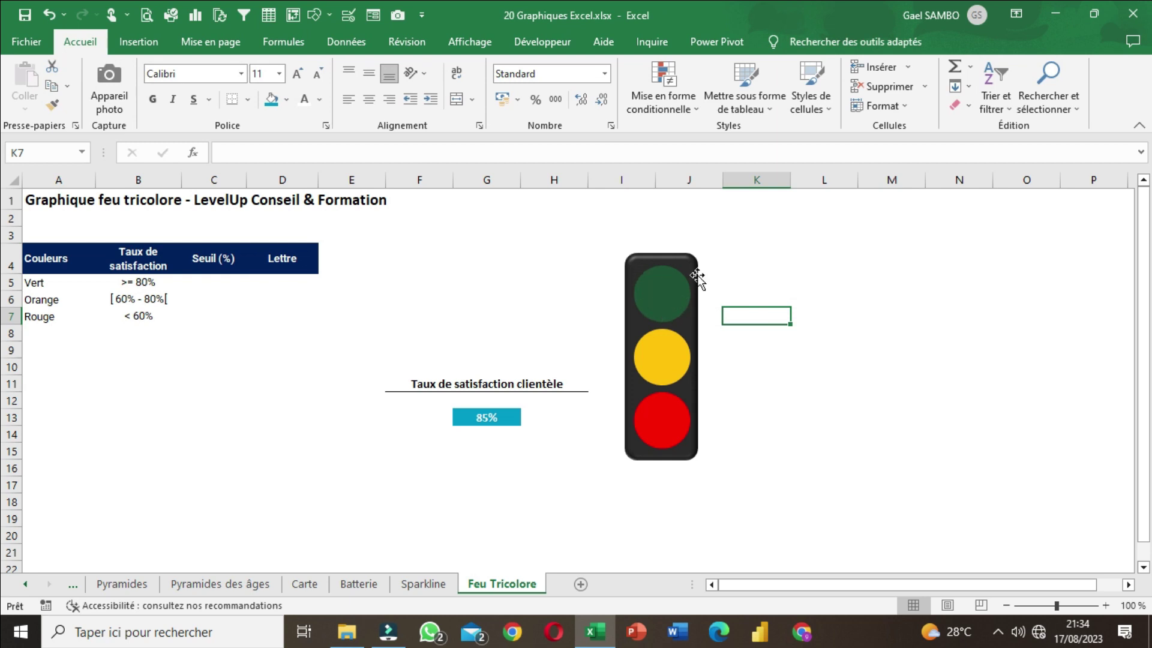
- Set the orange circle's fill transparency to 70%
left_click(663, 362)
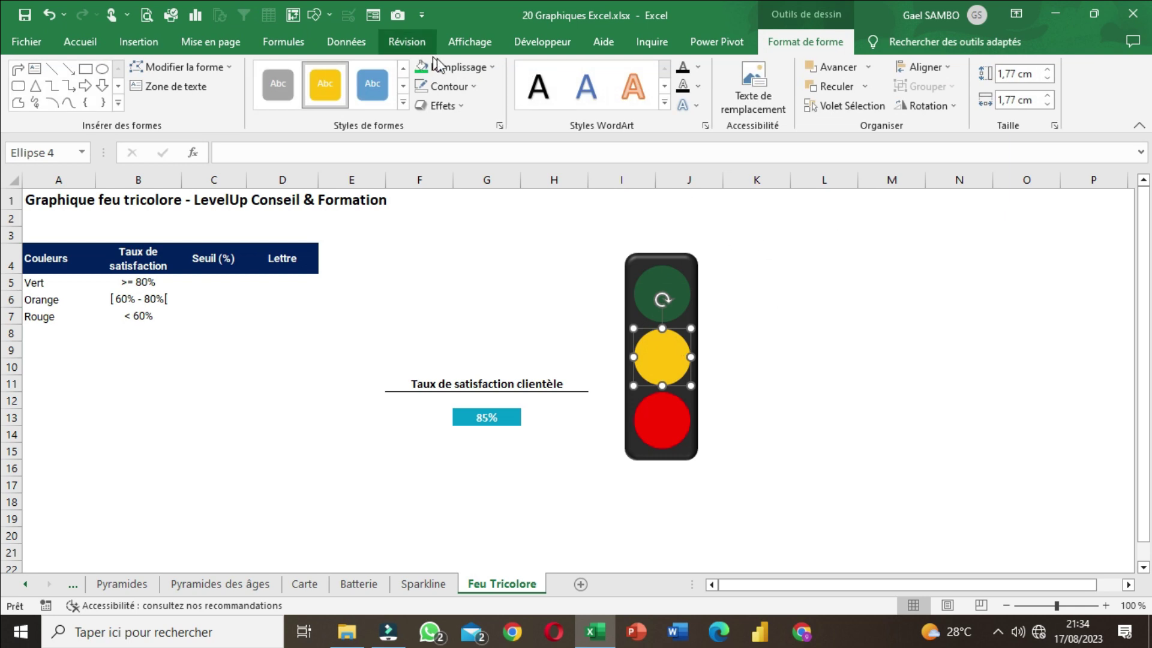
left_click(455, 67)
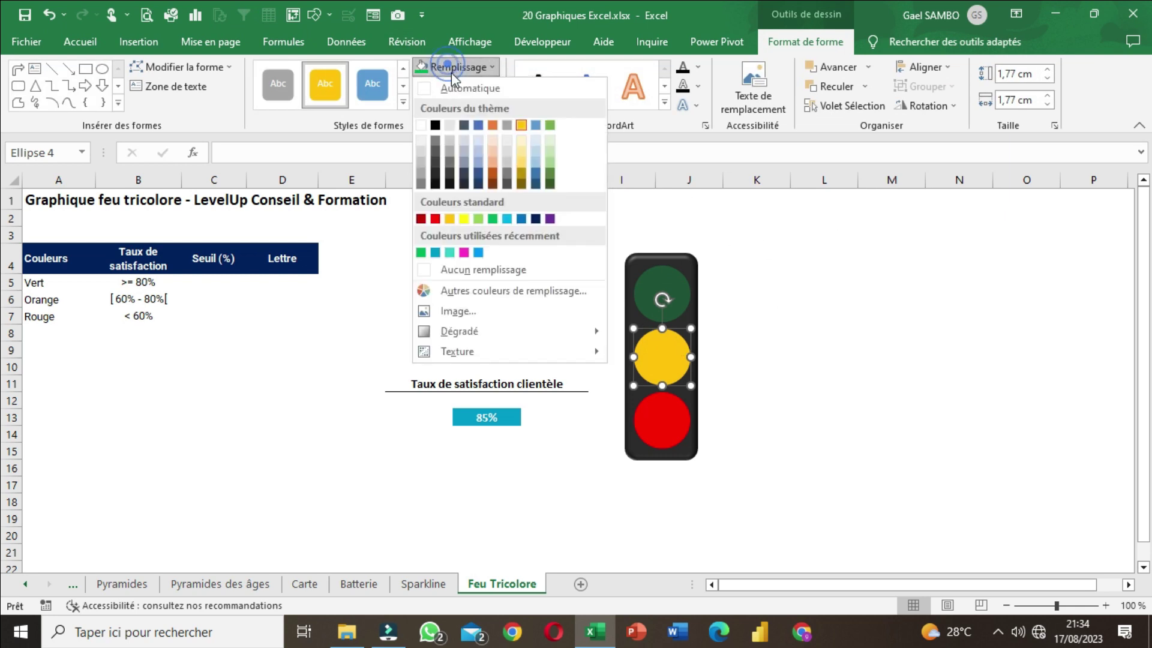
left_click(460, 292)
double_click(927, 437)
type("70")
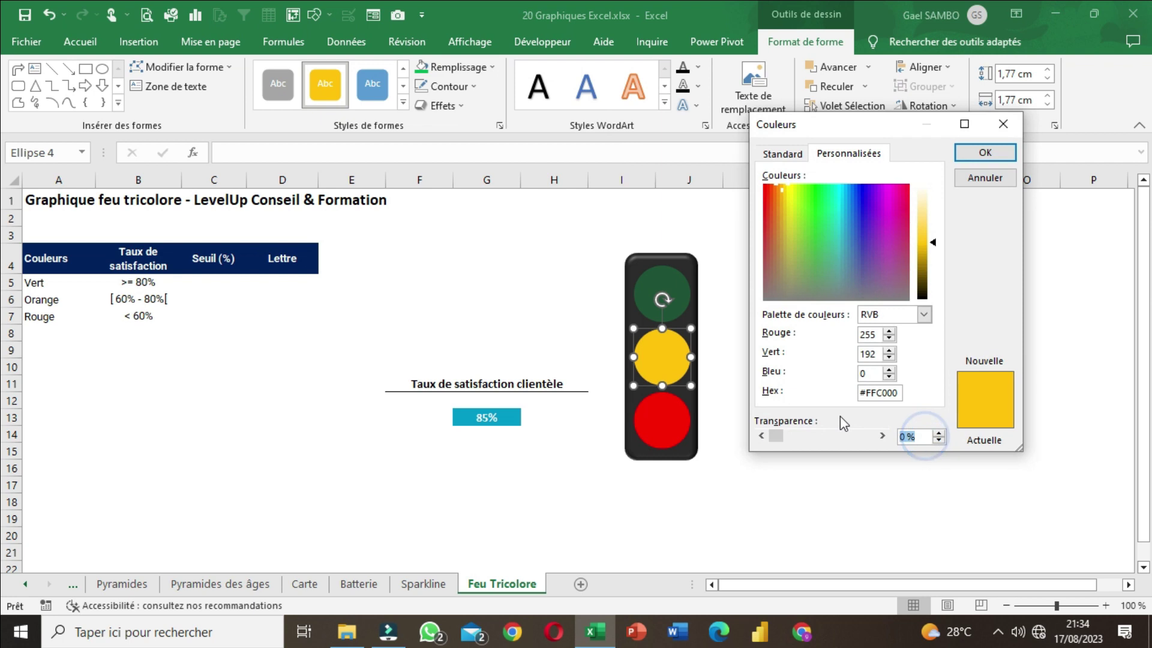
key("Return")
- Set the red circle's fill transparency to 70% in the custom fill colour settings and deselect it
left_click(662, 429)
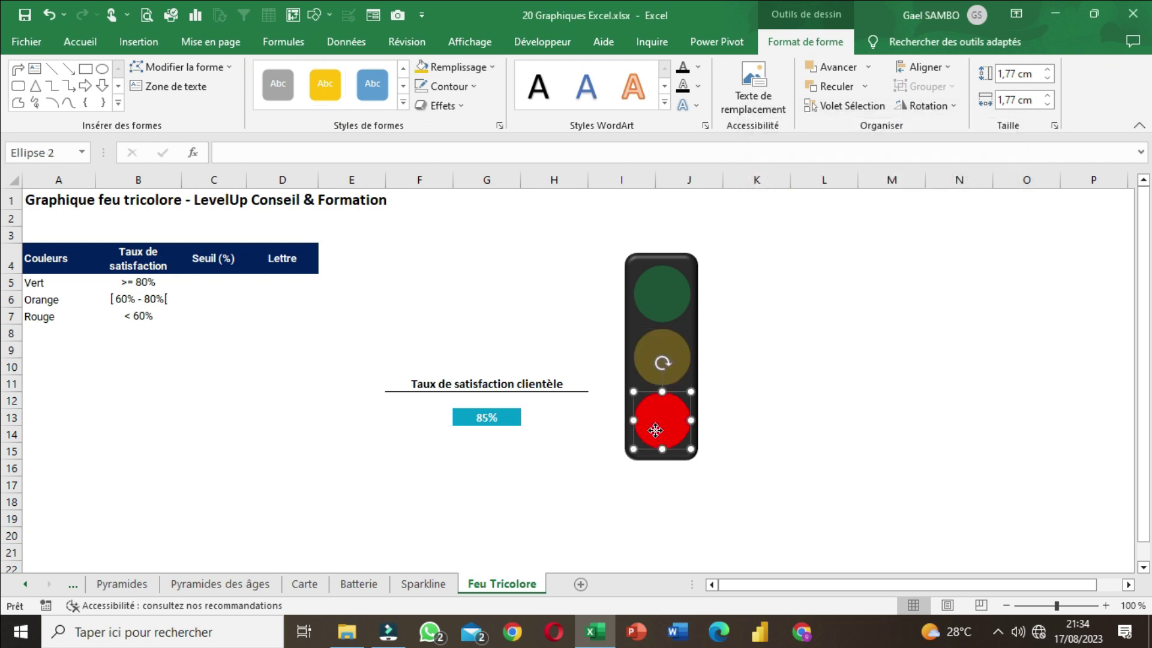
left_click(474, 60)
left_click(484, 294)
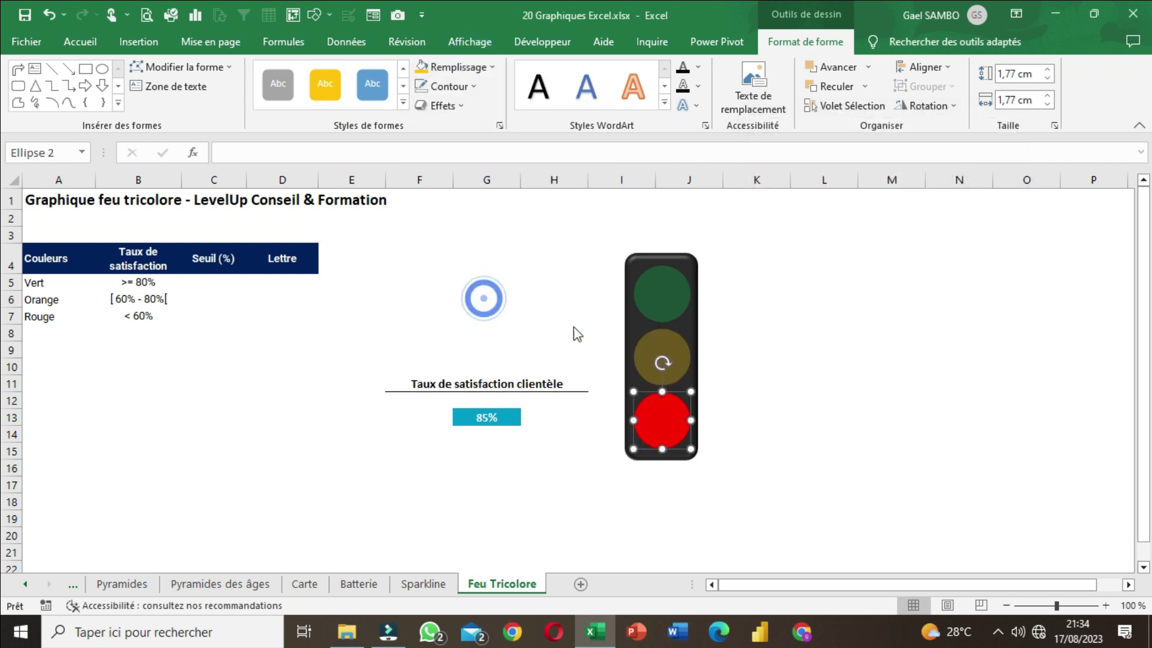
double_click(920, 437)
type("70")
key("Return")
left_click(827, 316)
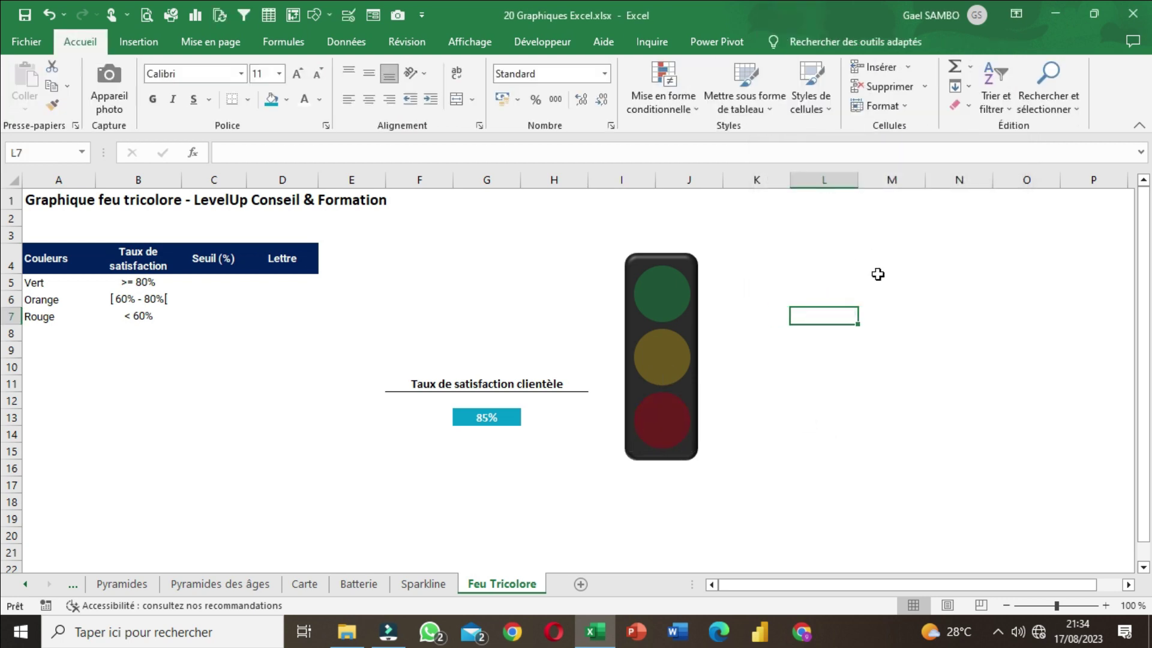
- Widen the Seuil (%) and Lettre columns slightly and save the workbook
left_click(219, 283)
left_click(286, 282)
left_click(289, 327)
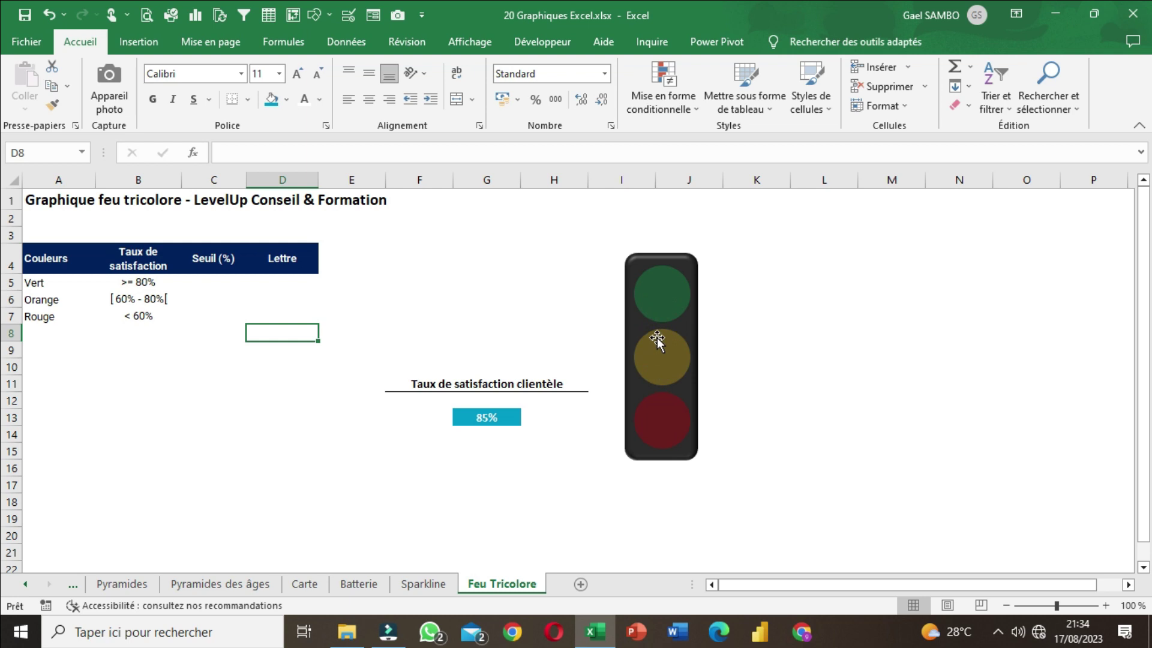
left_click(349, 325)
left_click_drag(244, 188, 247, 189)
left_click_drag(317, 190, 317, 193)
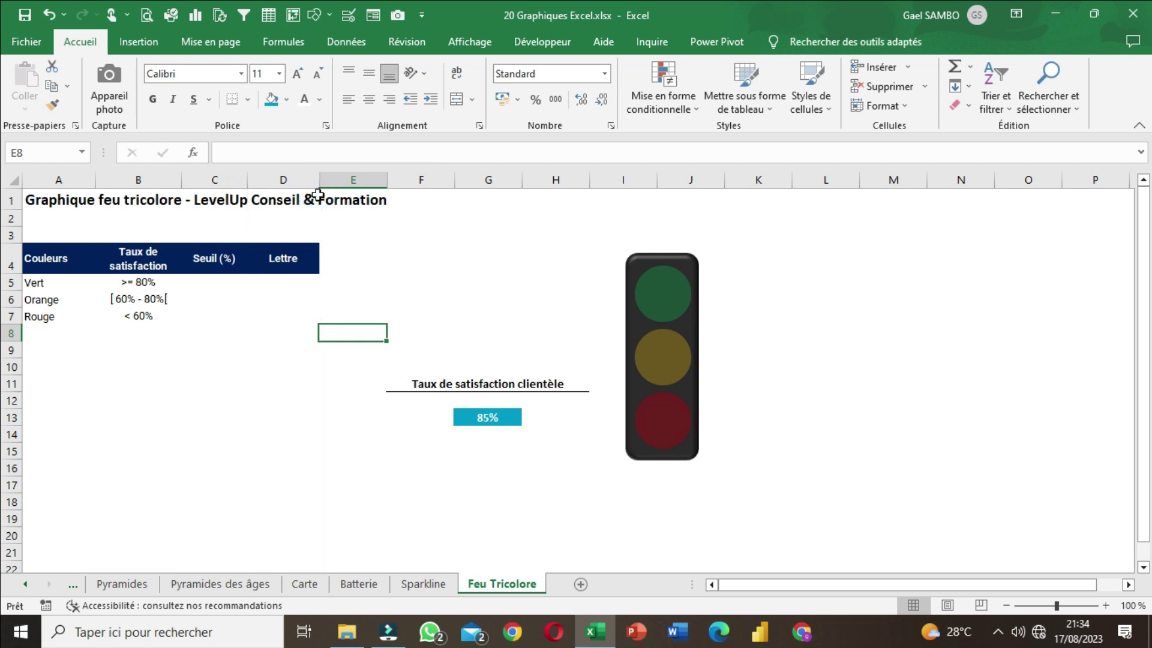
left_click(296, 298)
left_click(294, 281)
left_click(25, 15)
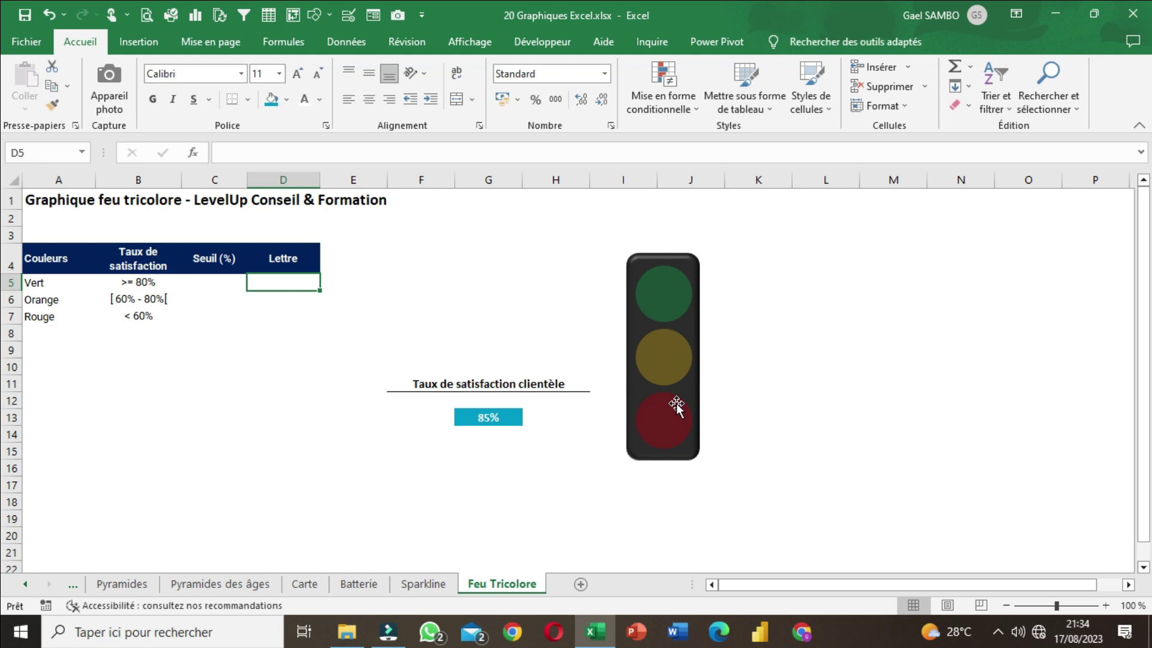
left_click(360, 298)
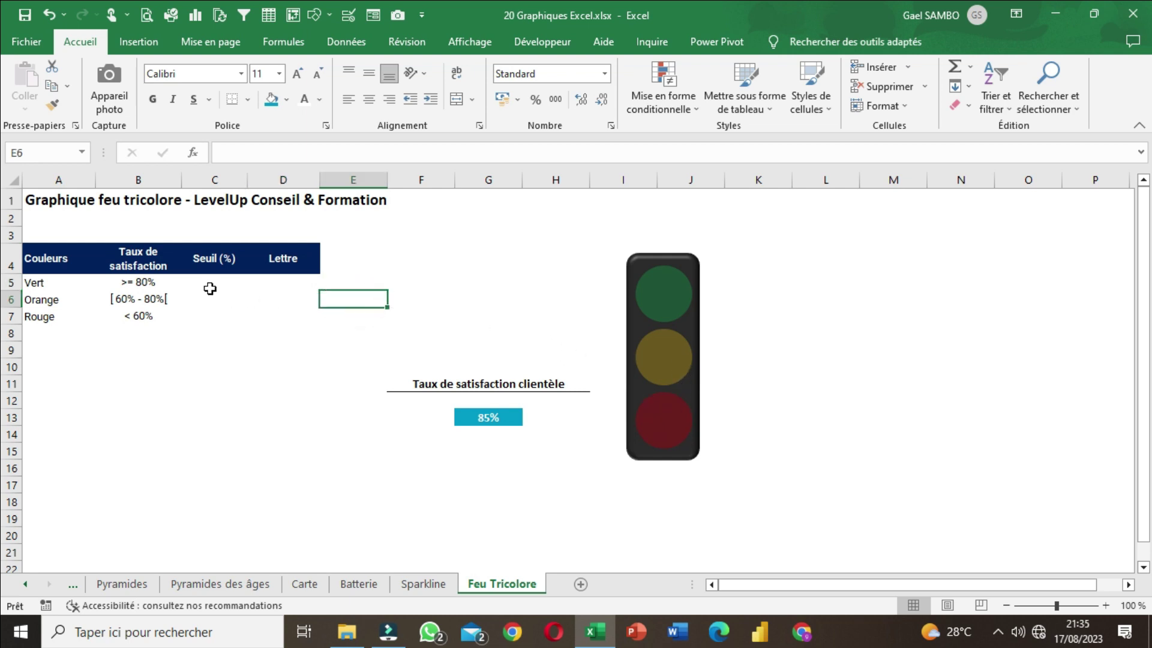
- Review the Couleurs, Seuil (%) and Lettre columns of the table together with the customer satisfaction rate cell
left_click_drag(270, 282, 287, 317)
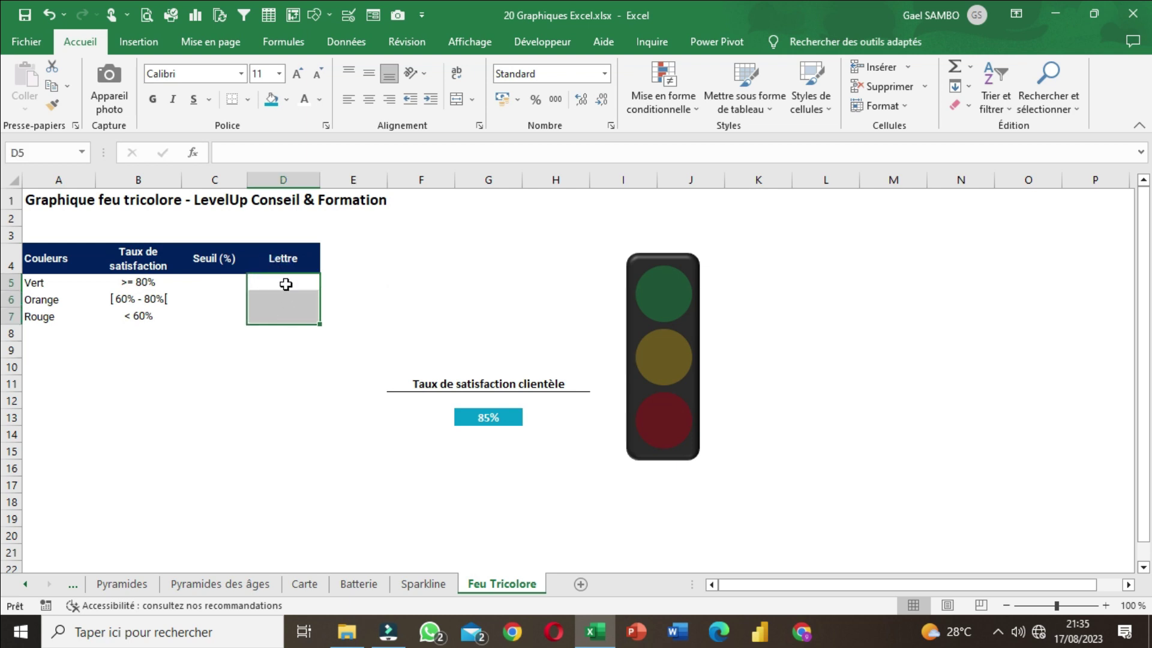
left_click(286, 284)
left_click(46, 282)
left_click(49, 299)
left_click(51, 282)
left_click(51, 315)
left_click(297, 259)
left_click(289, 294)
left_click(87, 286)
left_click_drag(90, 286, 57, 316)
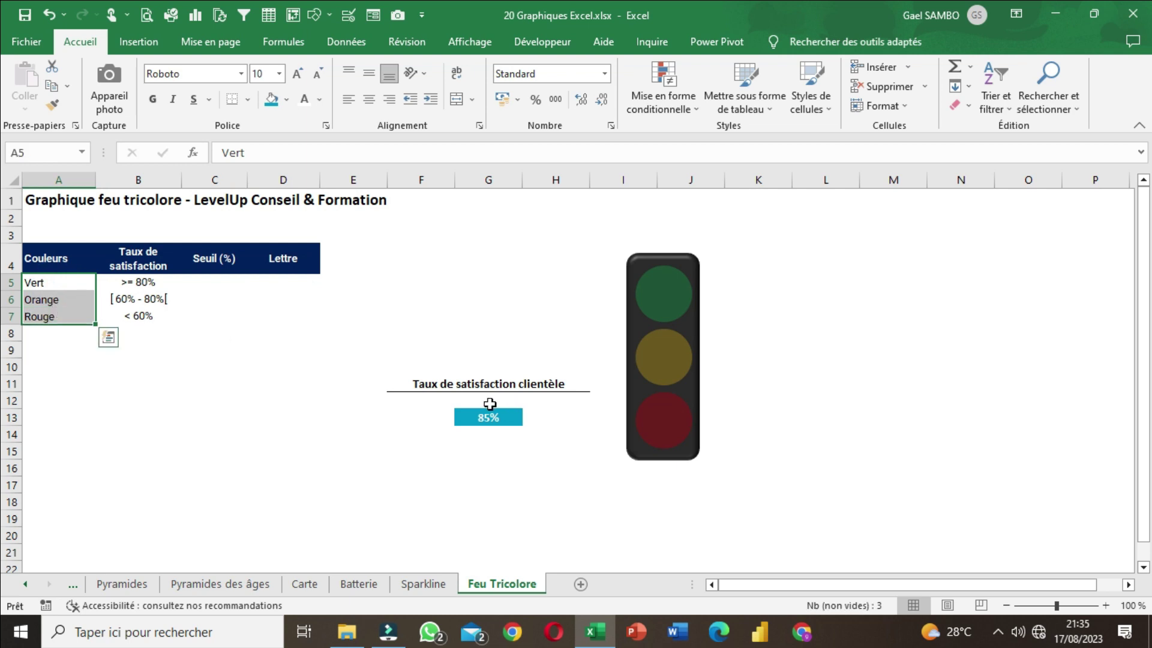
left_click(488, 414)
left_click(212, 294)
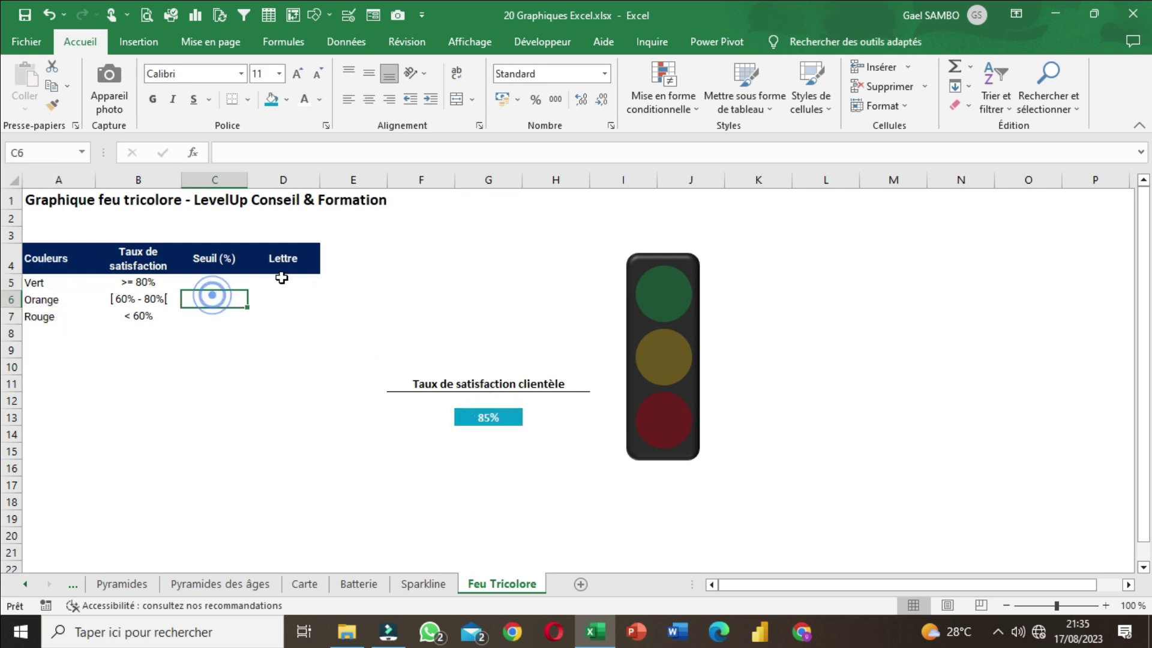
left_click(282, 280)
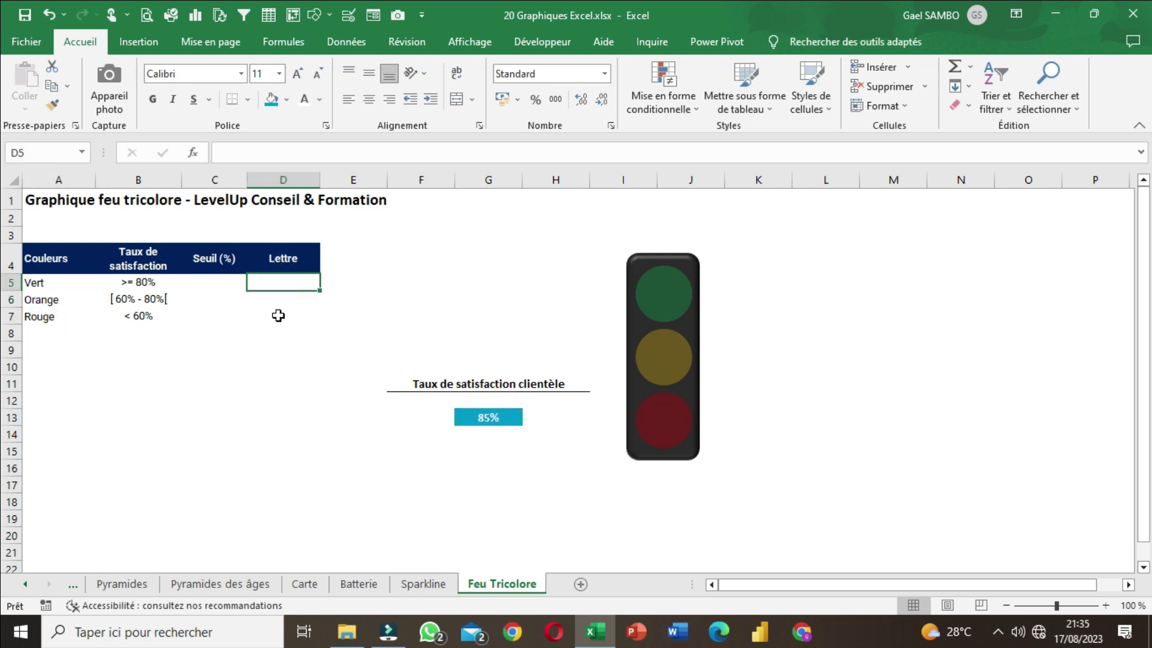
left_click(209, 281)
left_click_drag(247, 187, 245, 183)
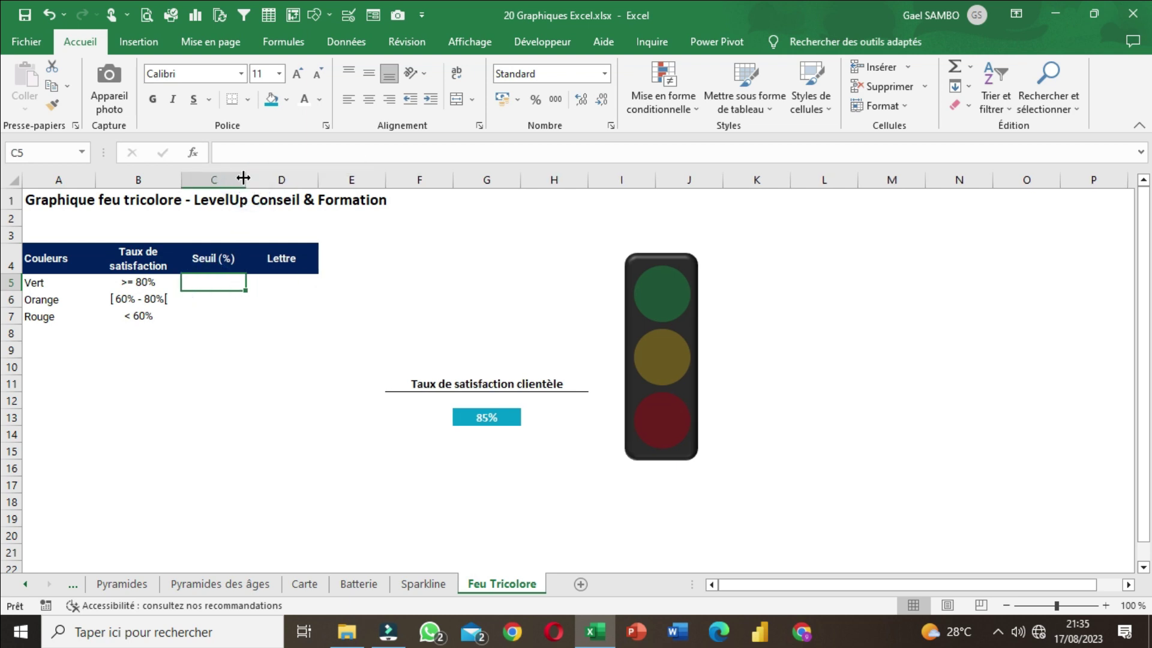
left_click(210, 316)
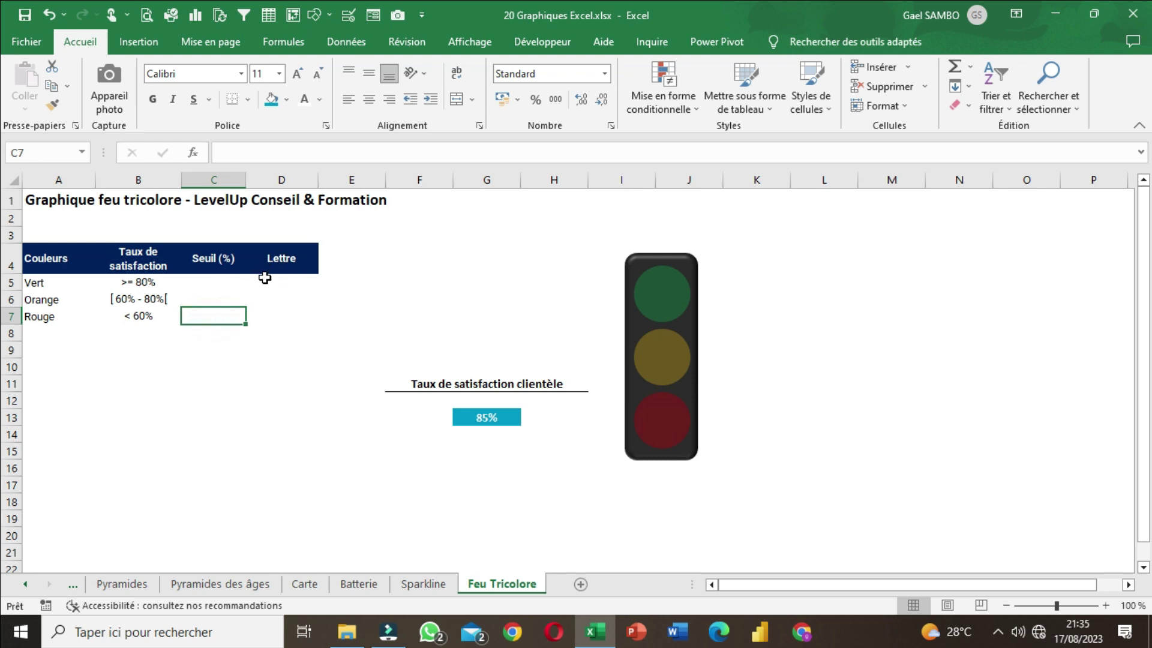
left_click(280, 283)
left_click(290, 260)
left_click(279, 300)
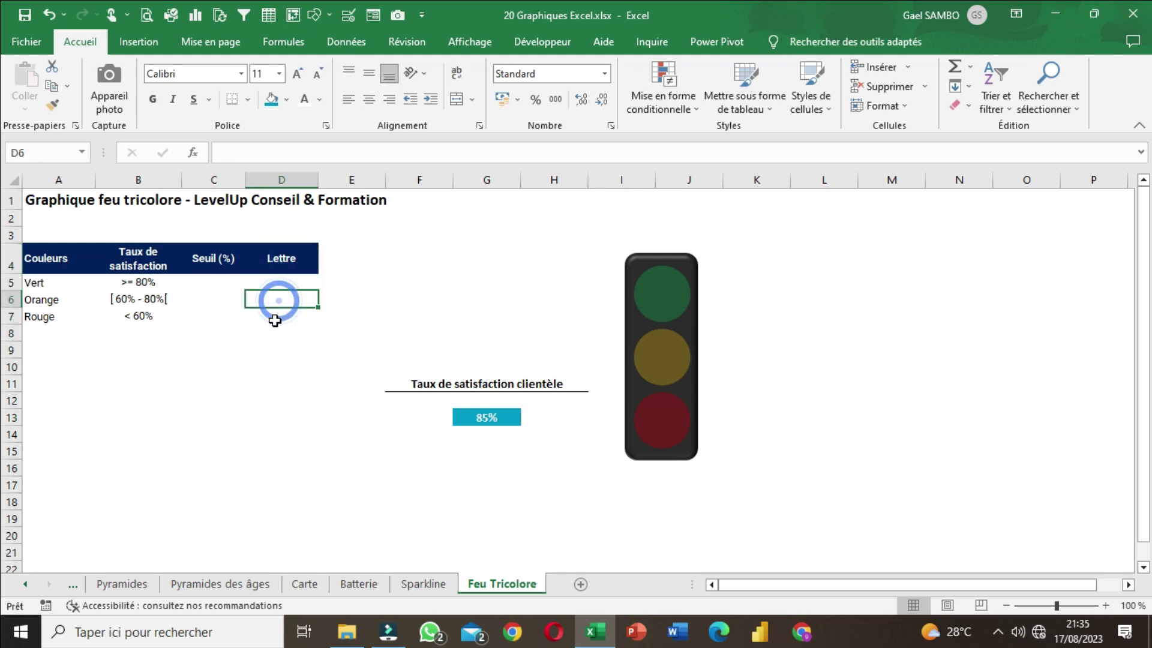
left_click_drag(245, 183, 250, 186)
- Enter 60% as the Seuil (%) value for Rouge and centre it horizontally and vertically in its cell
left_click(59, 317)
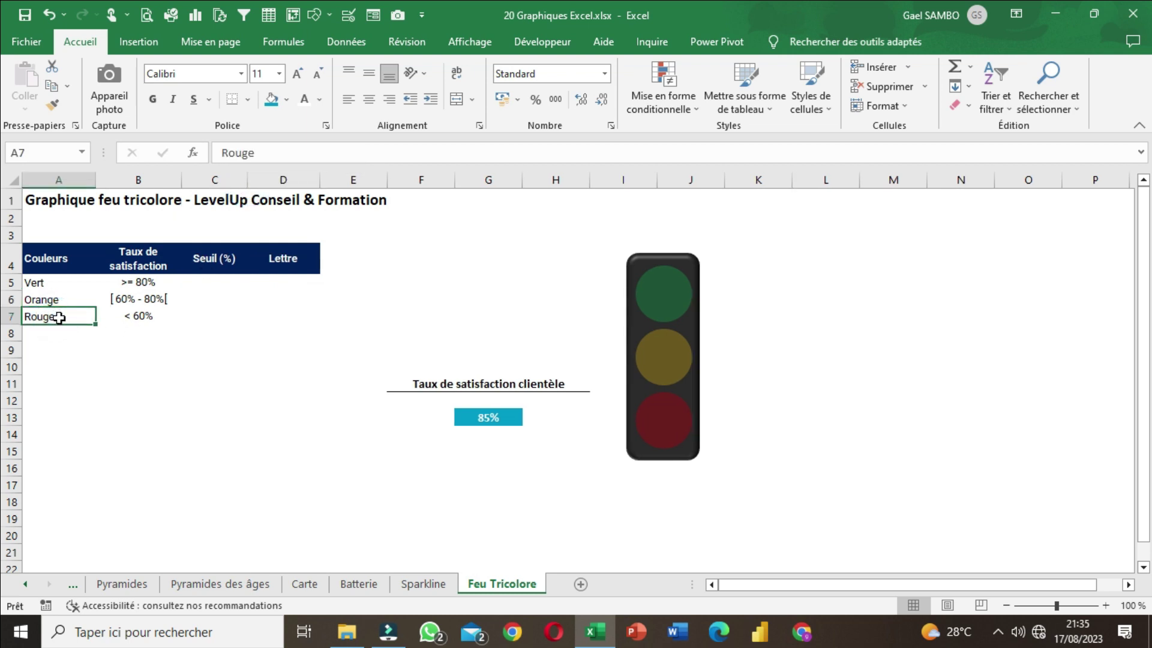
left_click_drag(90, 316, 109, 316)
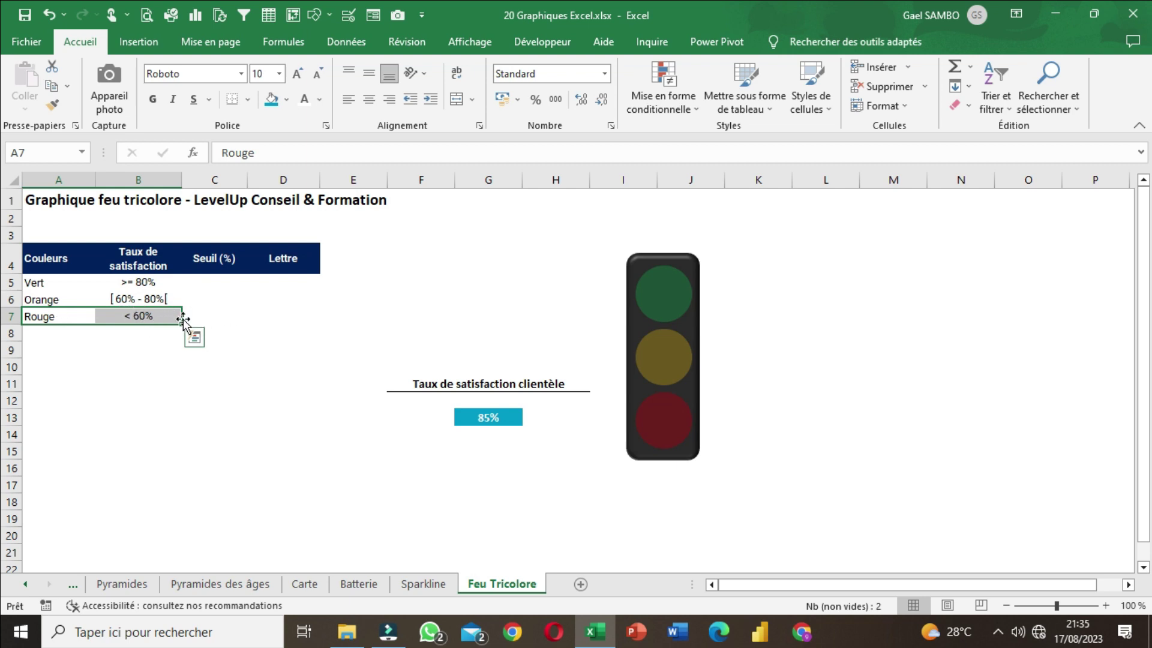
left_click(212, 314)
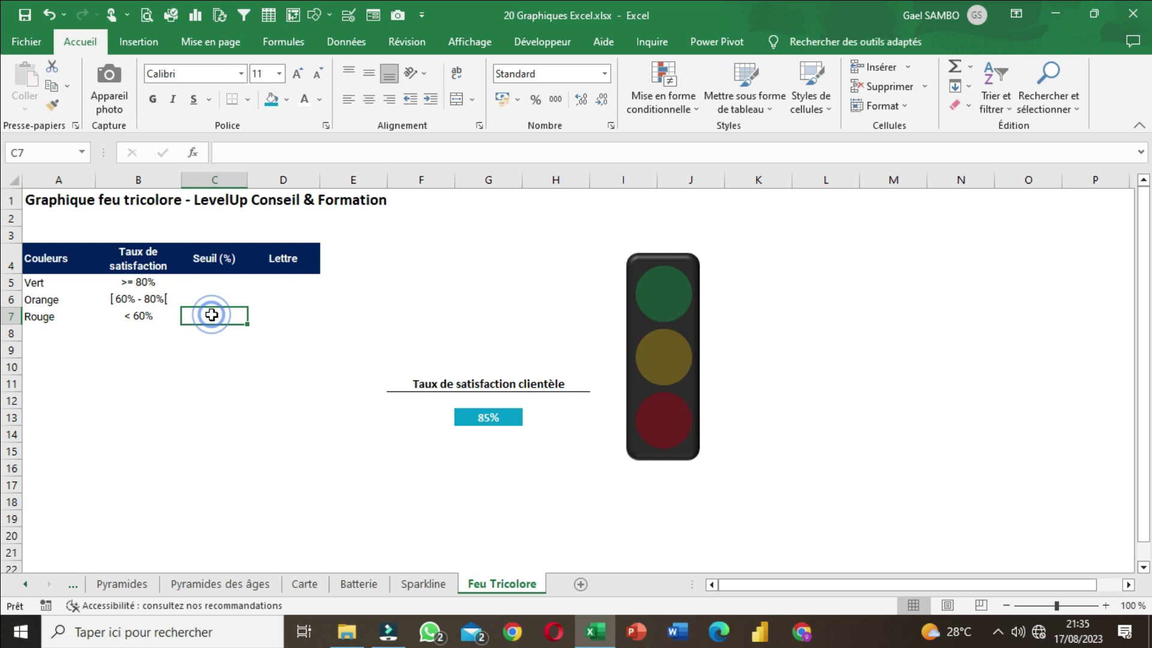
type("60")
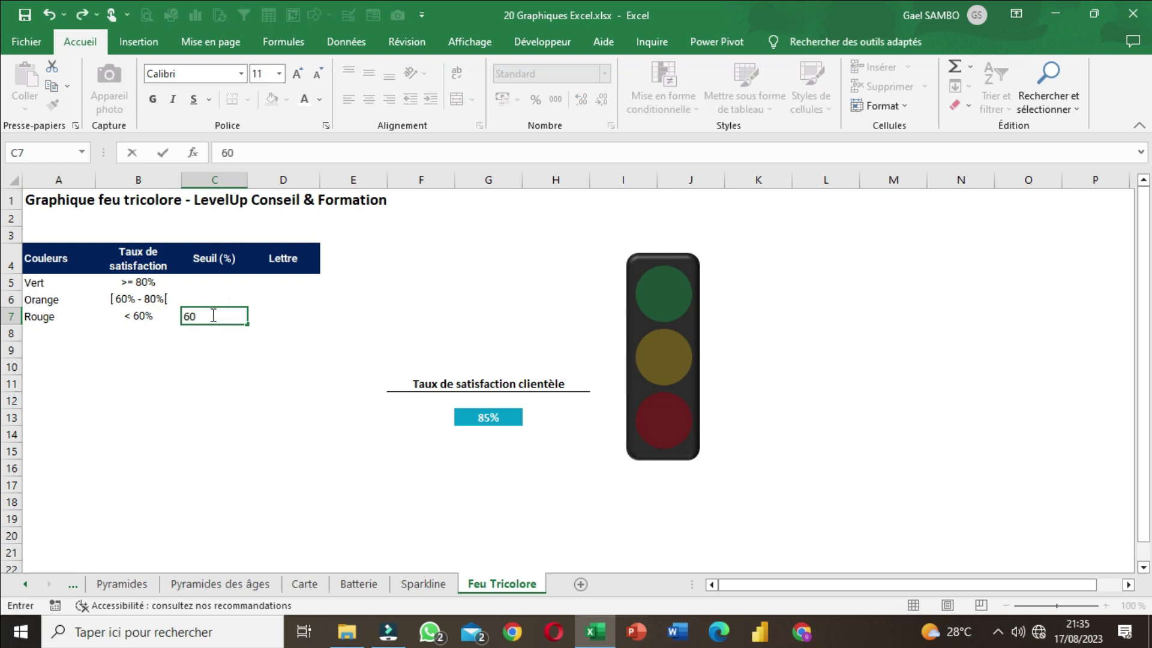
type("%")
key("Return")
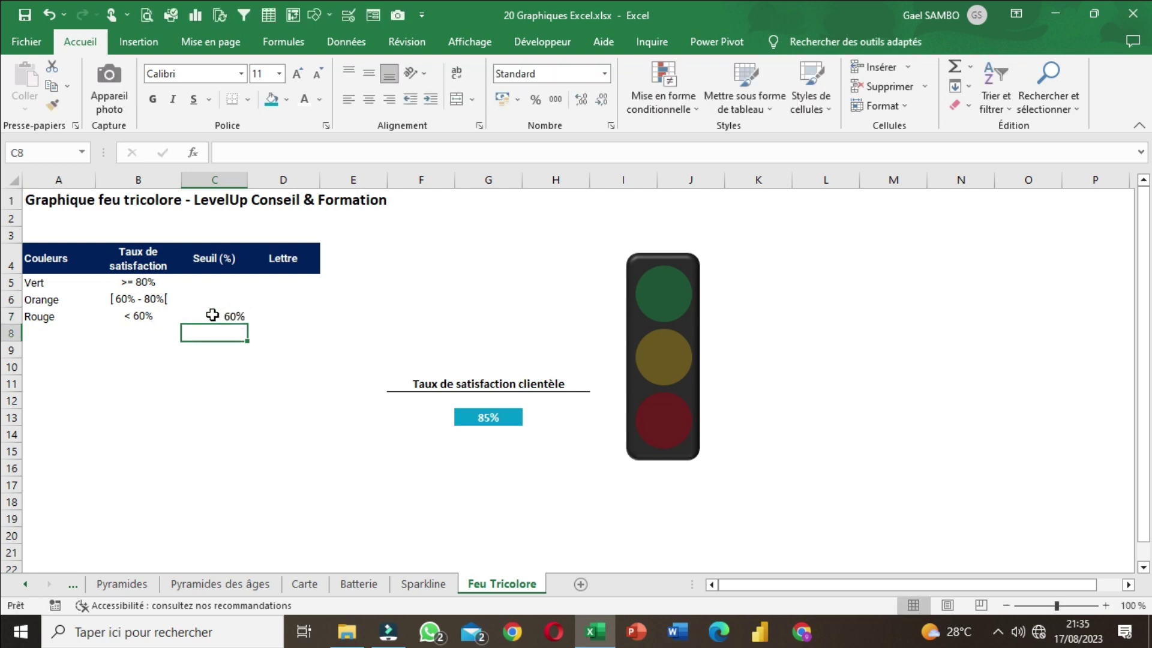
left_click(213, 314)
left_click(369, 99)
left_click(369, 76)
left_click(269, 316)
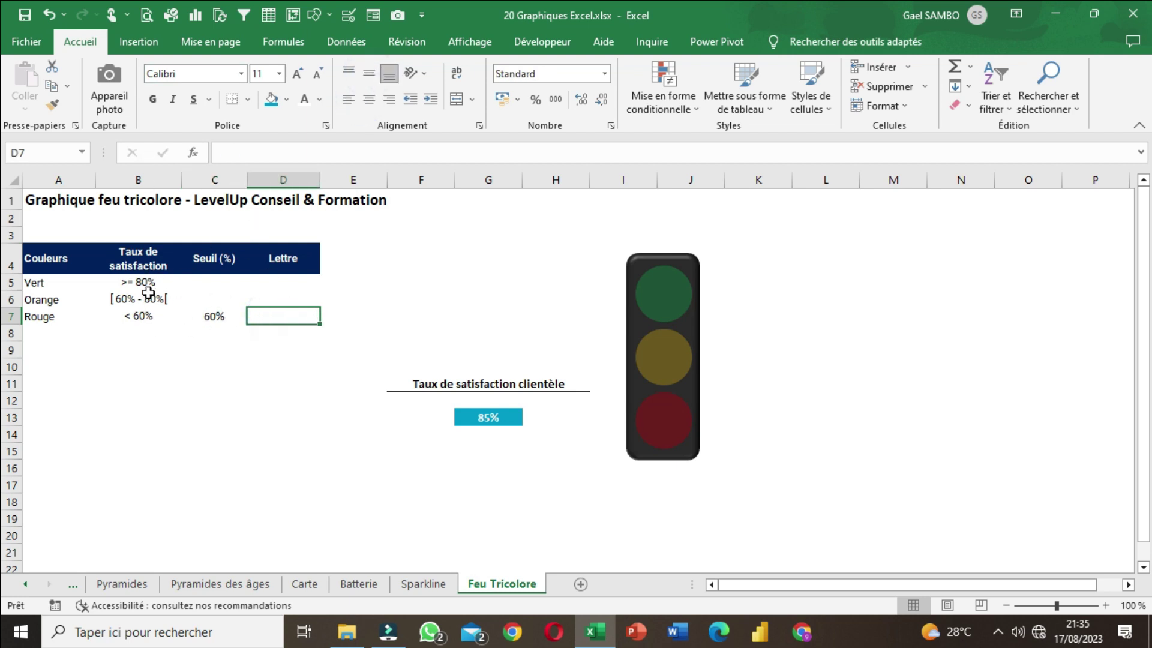
left_click(204, 317)
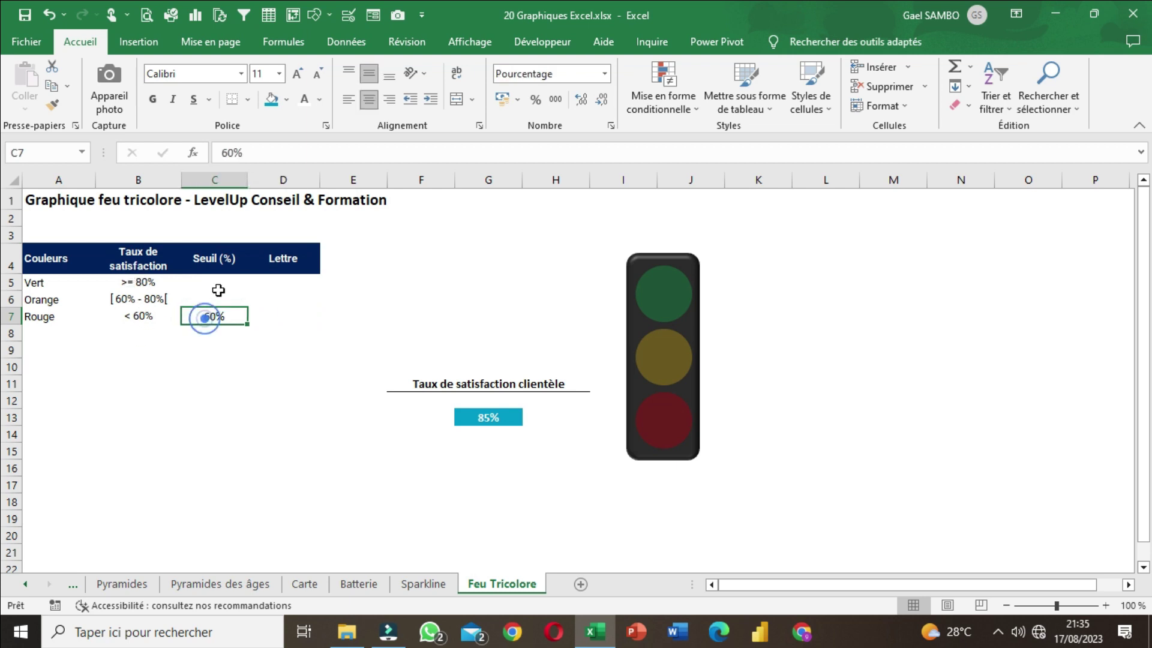
- Delete the entire Seuil (%) column from the sheet
left_click(218, 288)
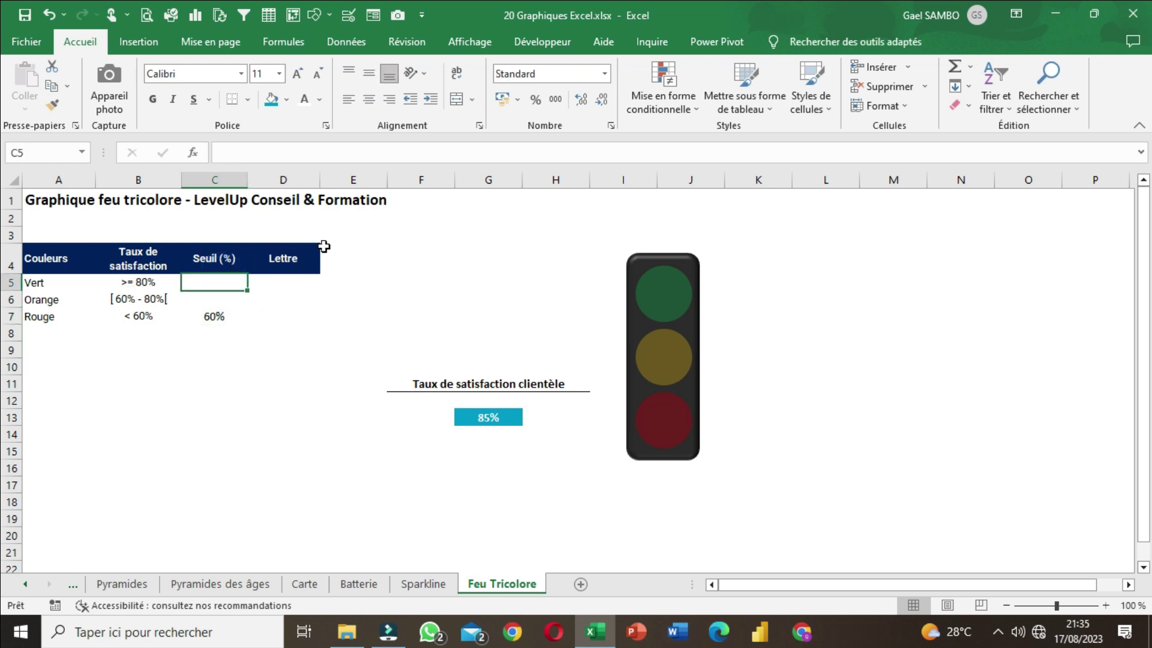
left_click(222, 295)
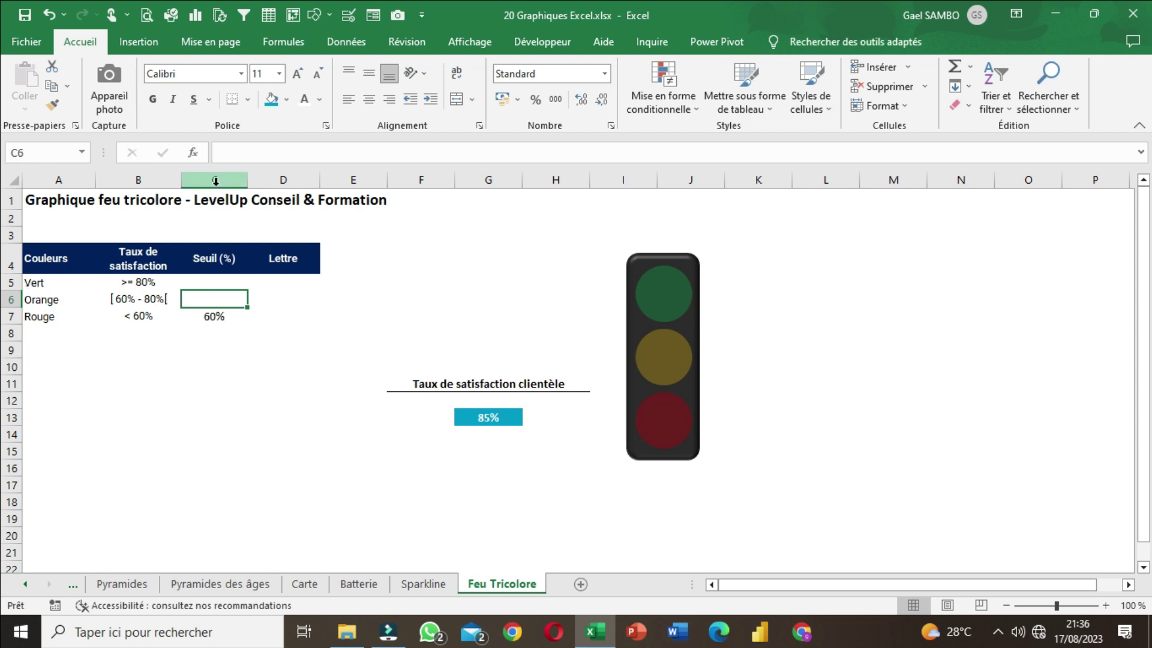
left_click(222, 234)
left_click(222, 301)
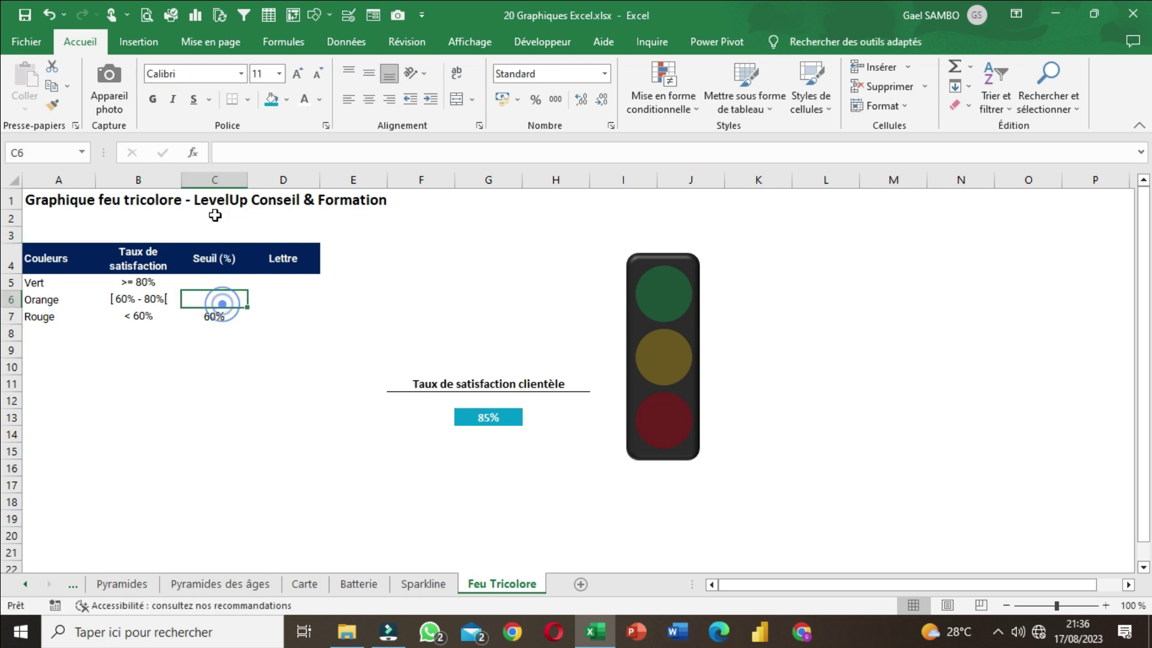
left_click(222, 180)
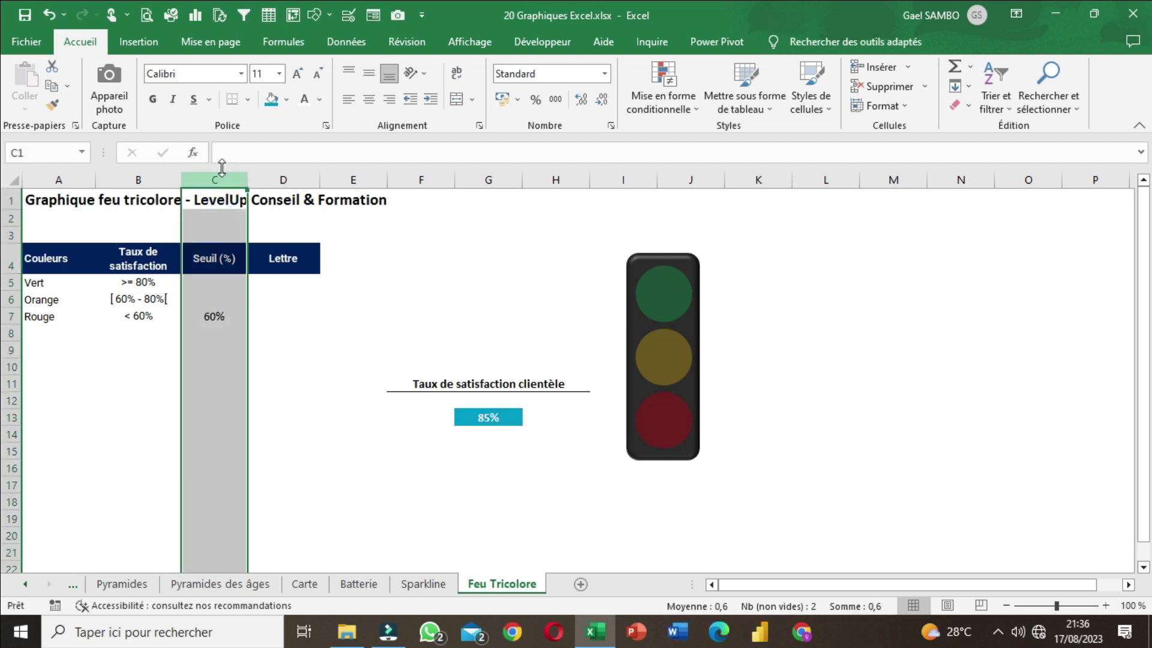
left_click(885, 87)
left_click(247, 306)
left_click(254, 180)
left_click(226, 316)
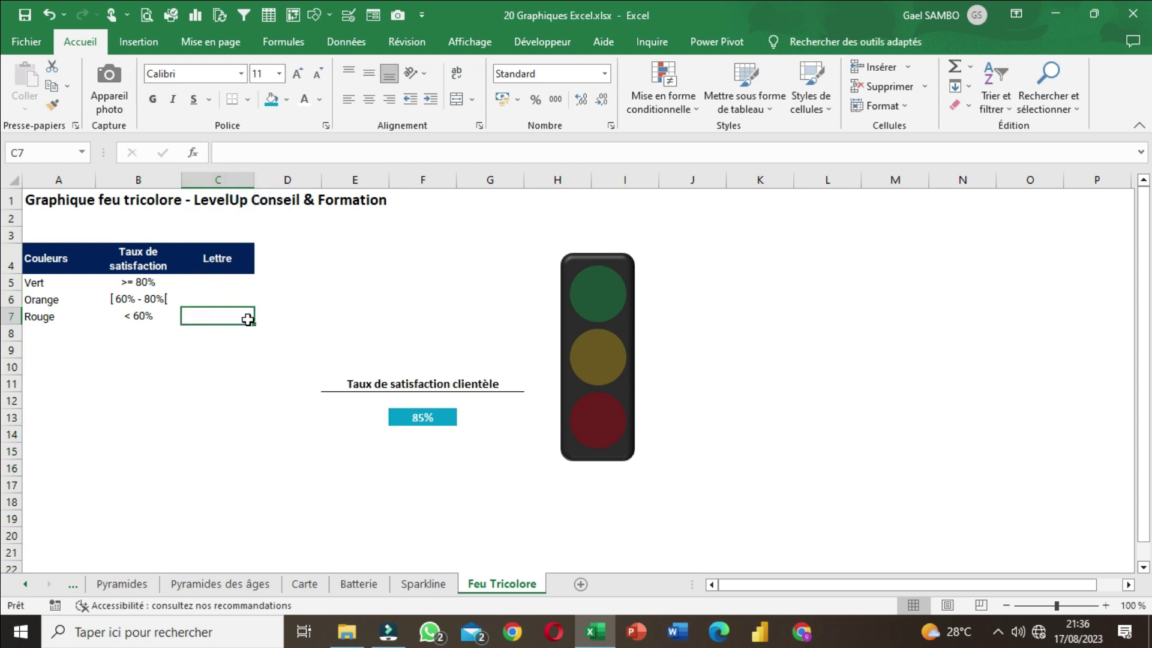
- Find and open the Windows on-screen keyboard (Clavier visuel) and move it below the table, beside the traffic light
left_click(21, 632)
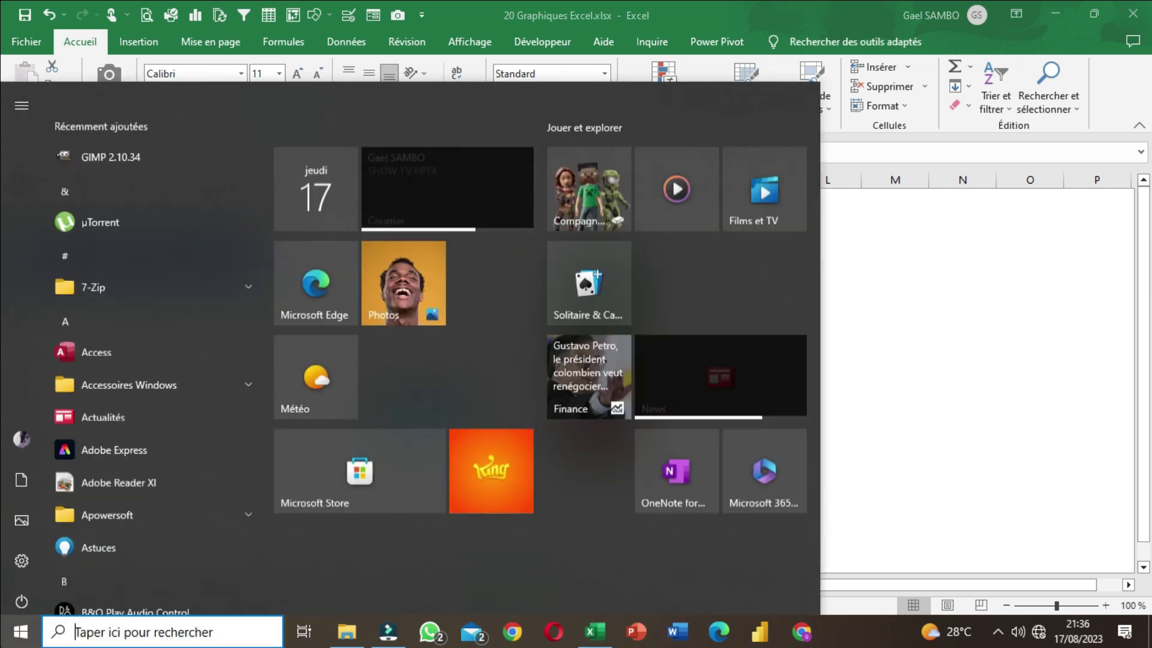
type("cla")
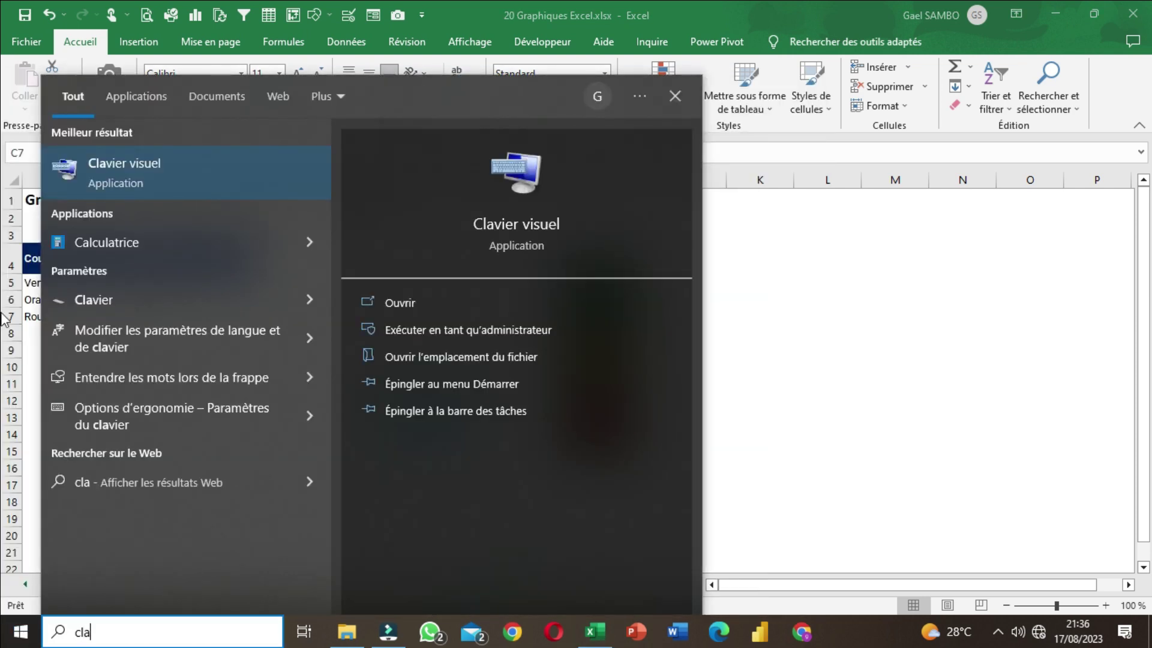
left_click(184, 190)
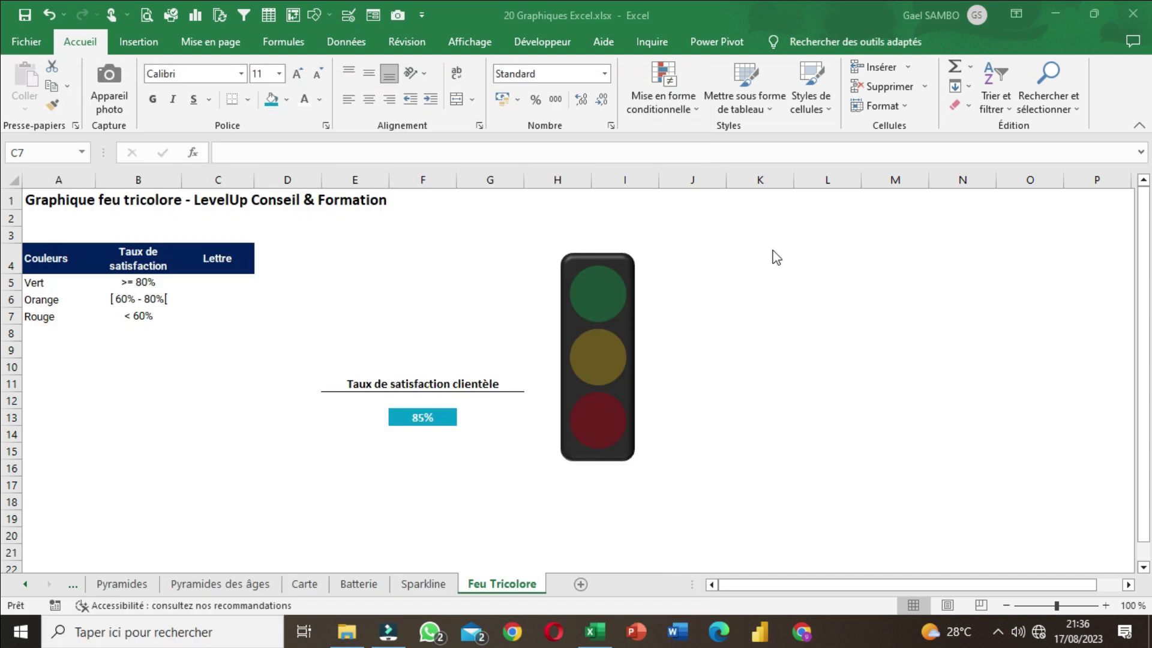
left_click_drag(622, 271, 710, 457)
- Begin an SI formula in the Lettre cell for Rouge (C7) with the test F13<60%
left_click(201, 315)
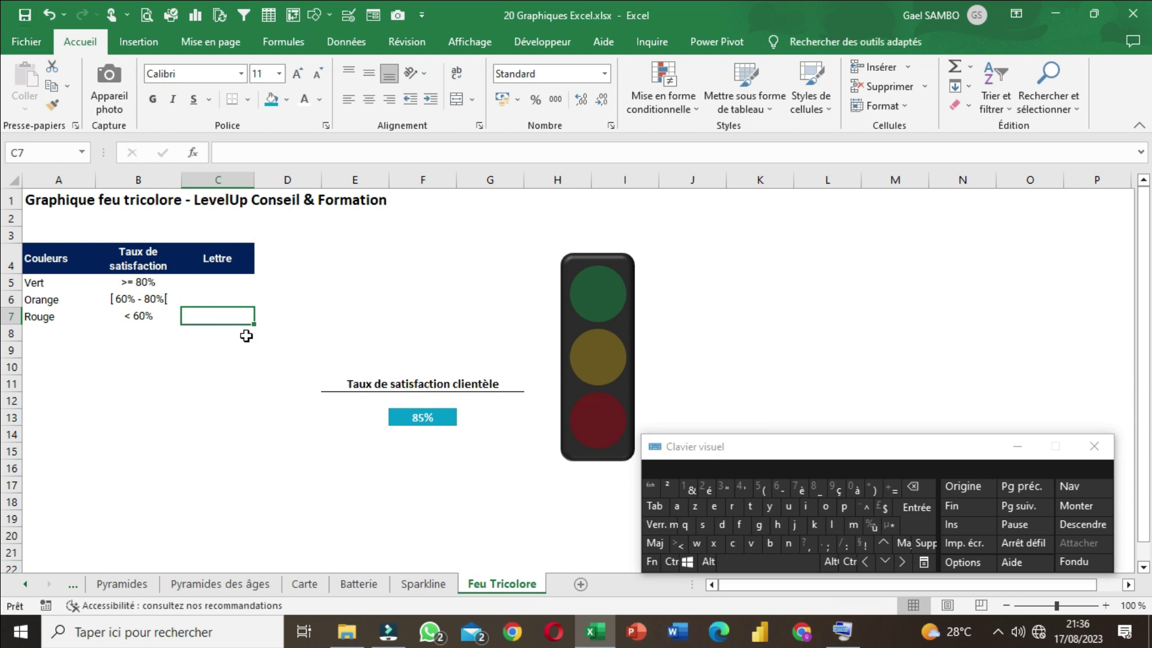
type("=si(")
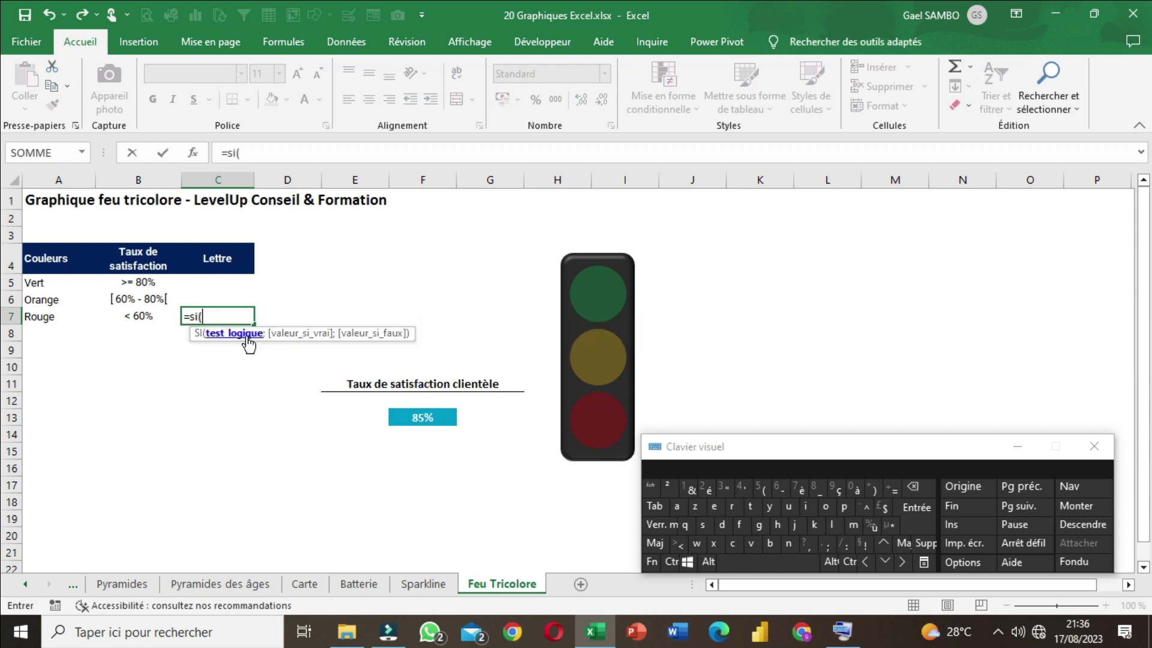
left_click(424, 417)
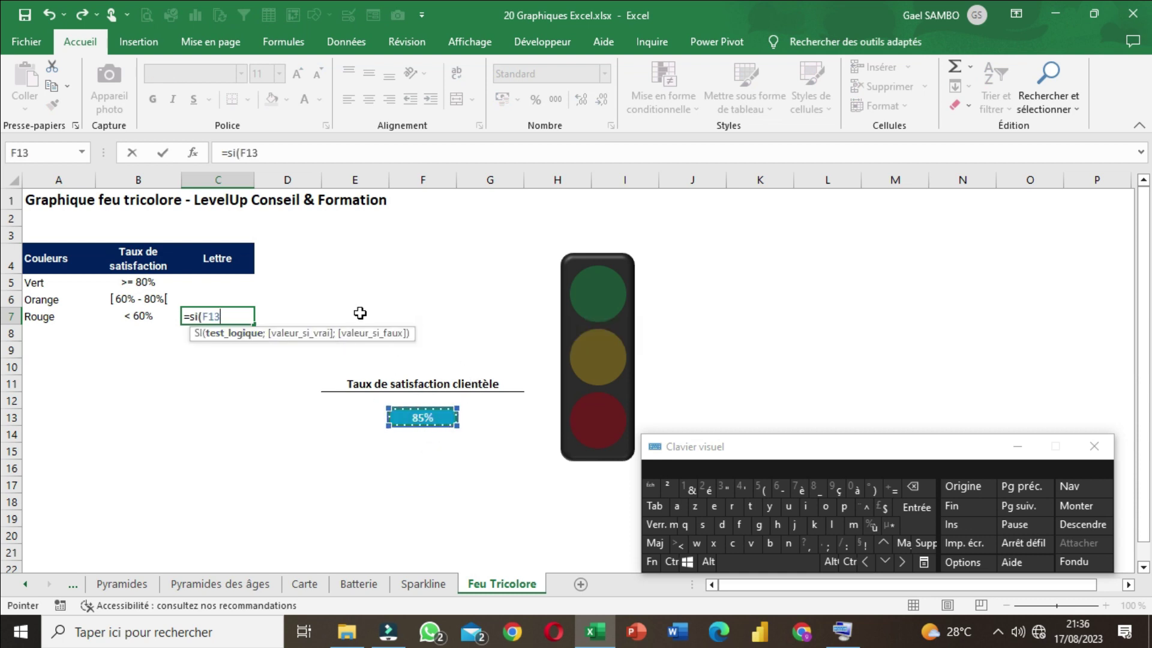
key("Caps_Lock")
left_click(679, 545)
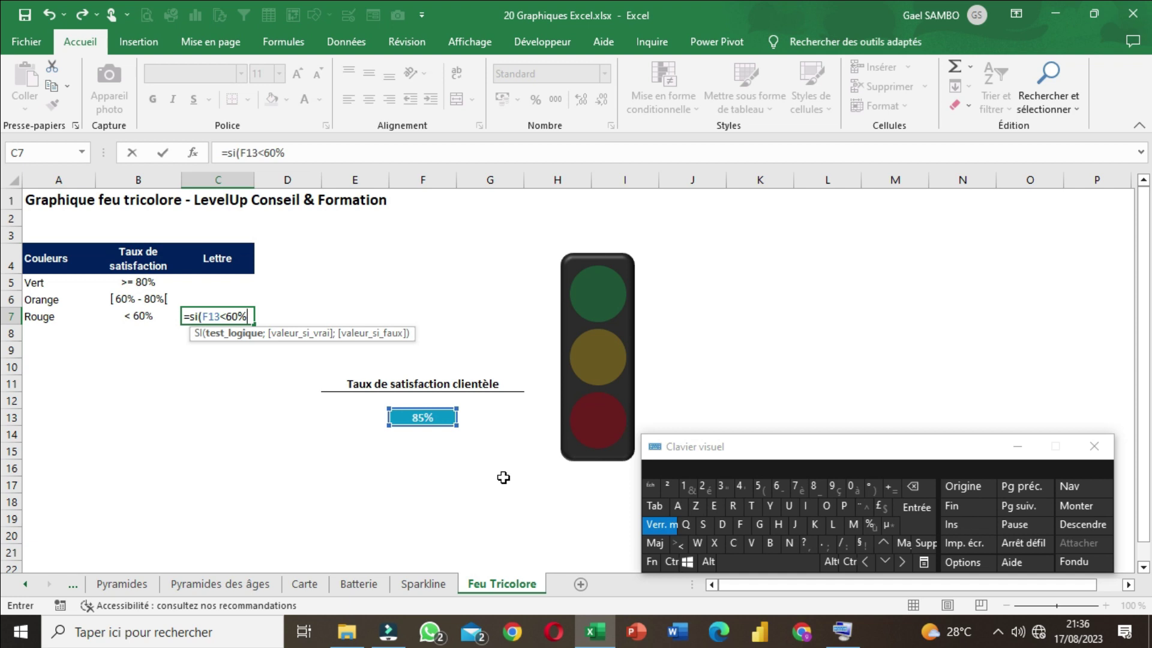
key("Caps_Lock")
type("60%;")
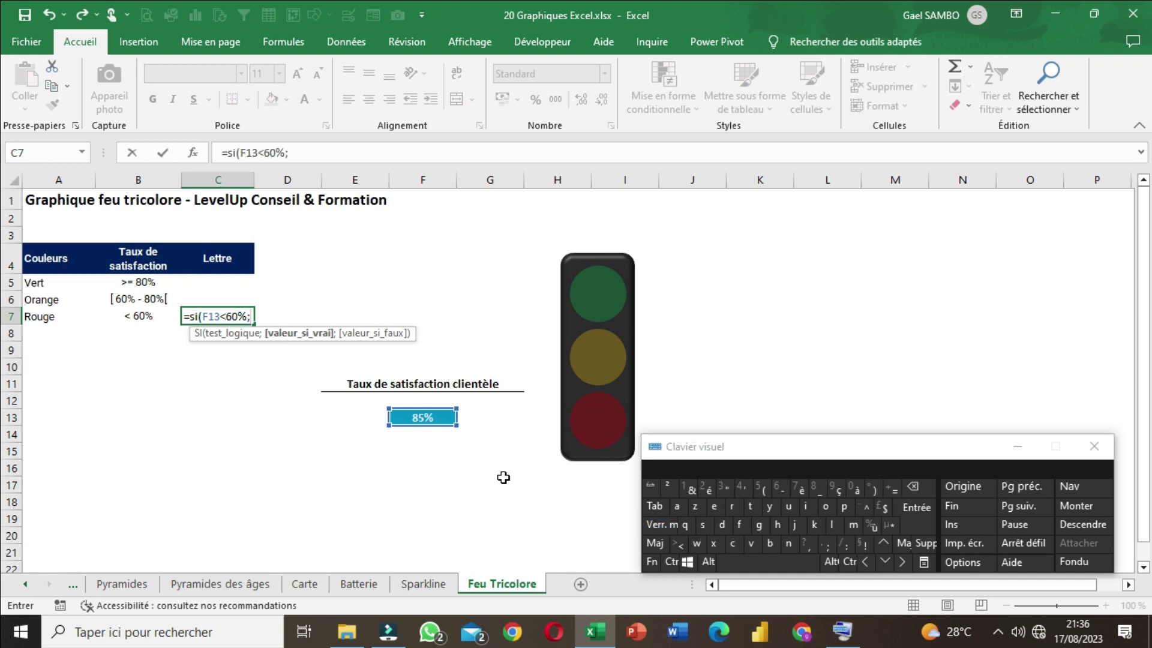
left_click(427, 416)
type(";0")
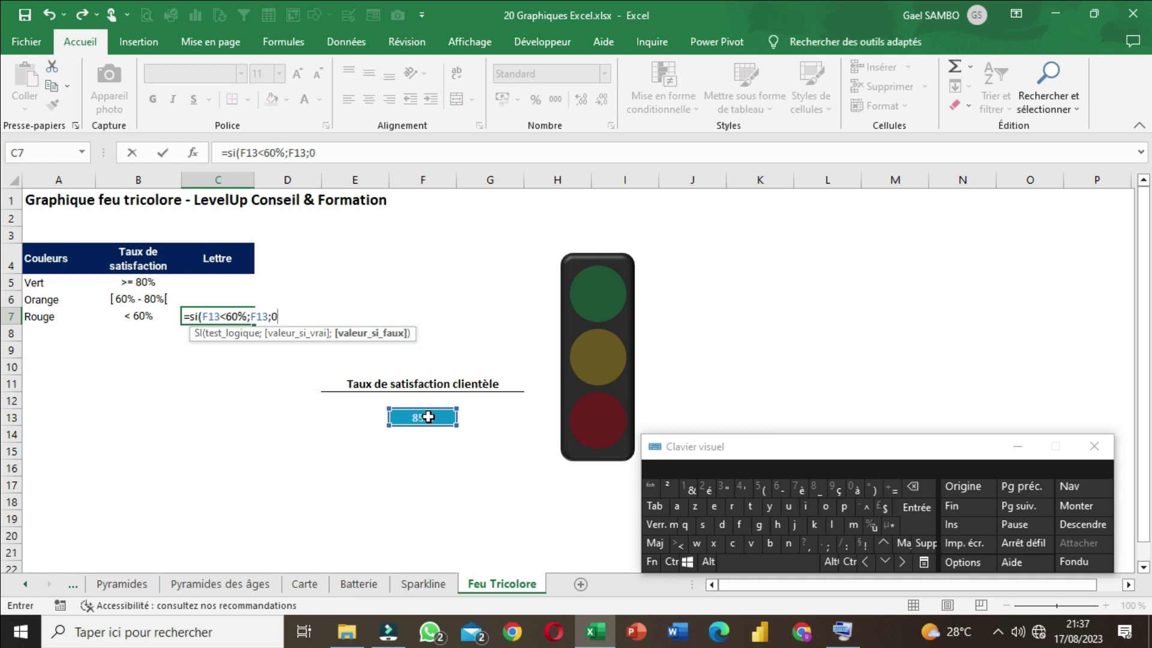
key("BackSpace")
key("BackSpace")
key("BackSpace")
key("BackSpace")
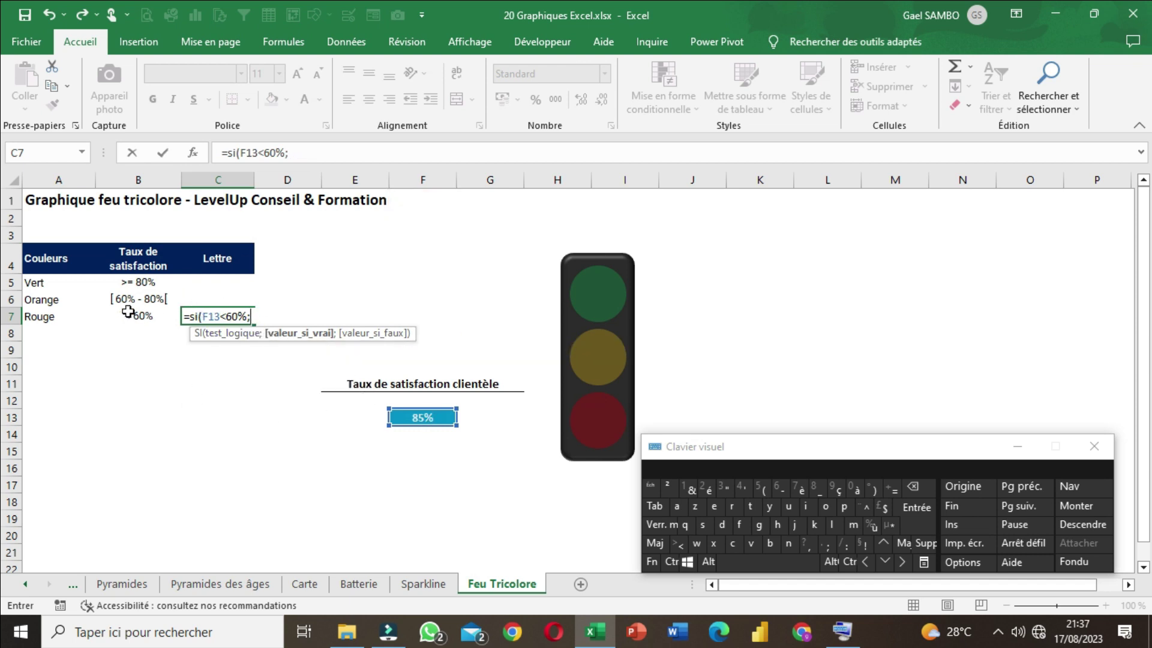
- Complete the C7 formula with "l" if true and empty text "" if false, and centre the cell horizontally and vertically
type("\"")
type("l\";\"\"")
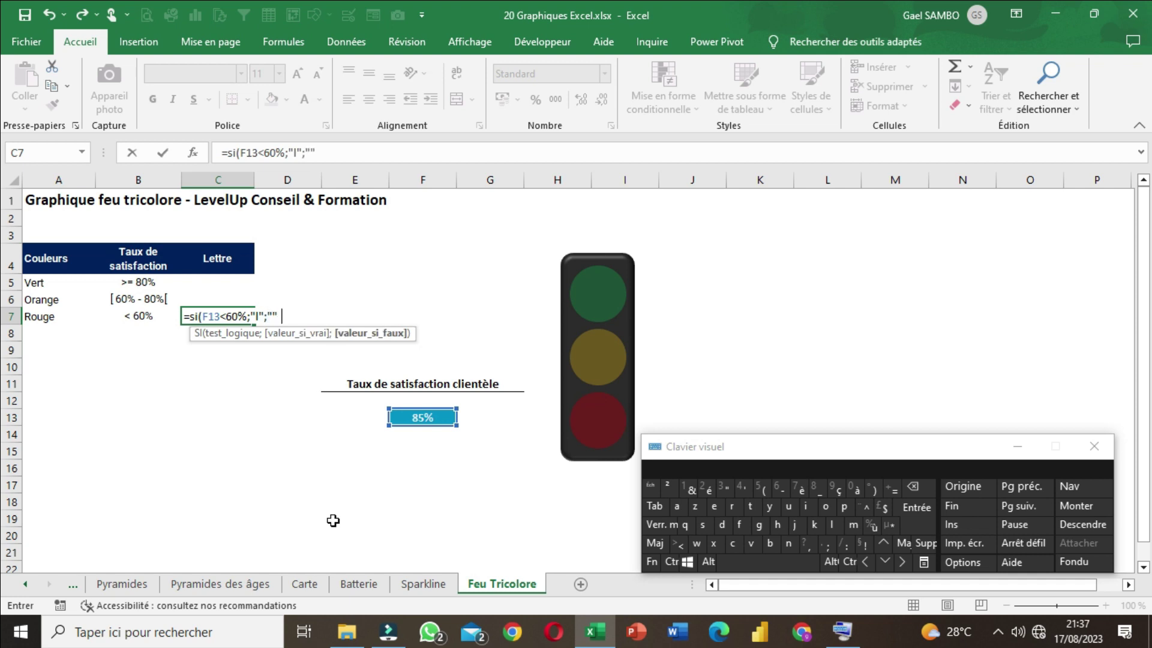
type(")")
key("Return")
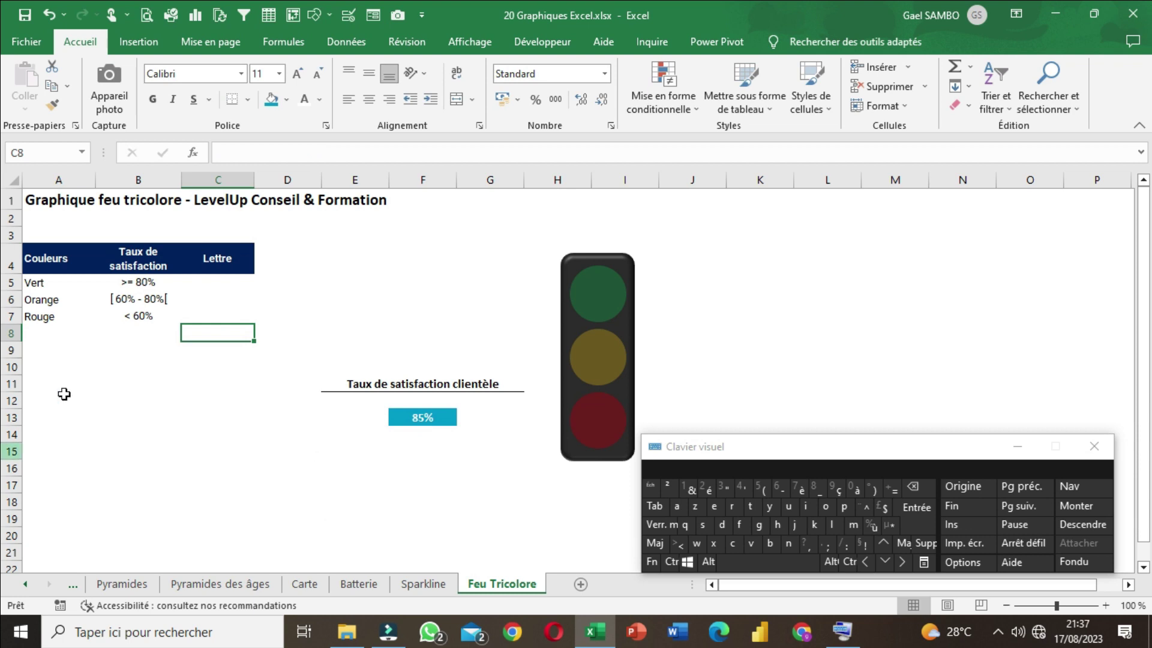
left_click(238, 312)
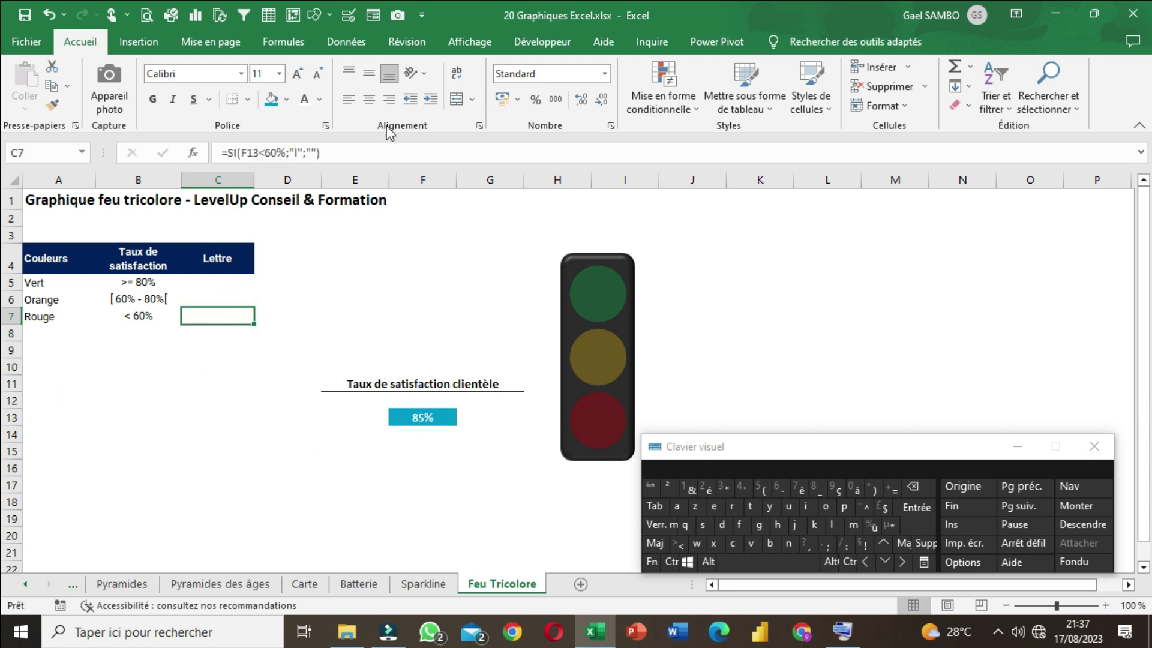
left_click(370, 74)
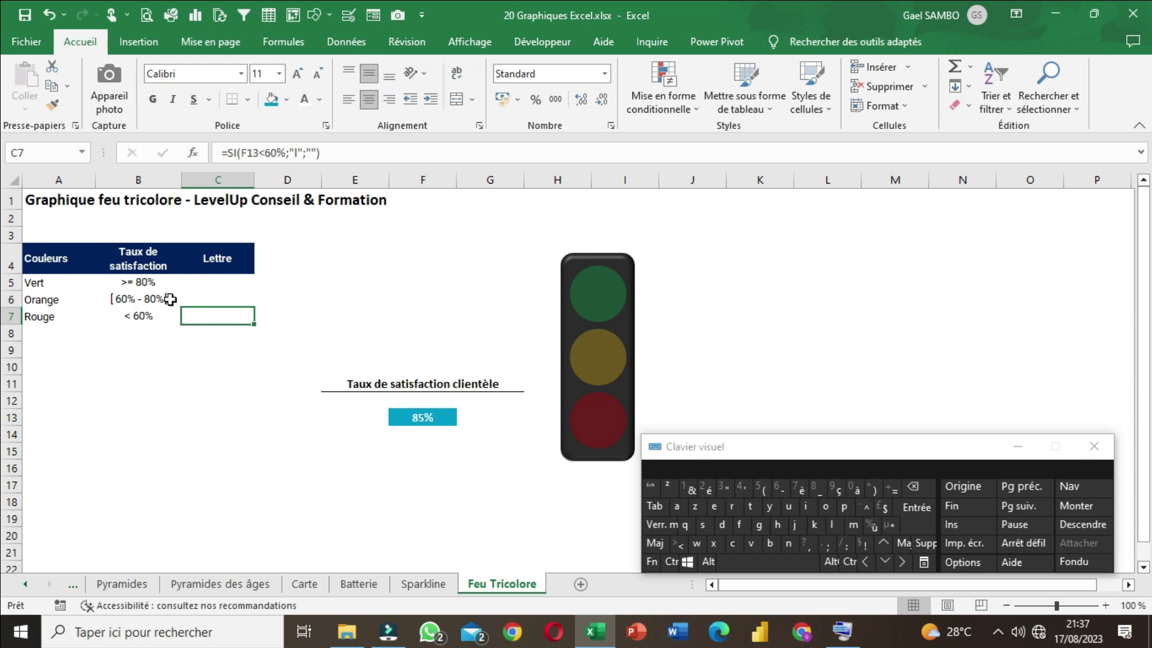
left_click(193, 297)
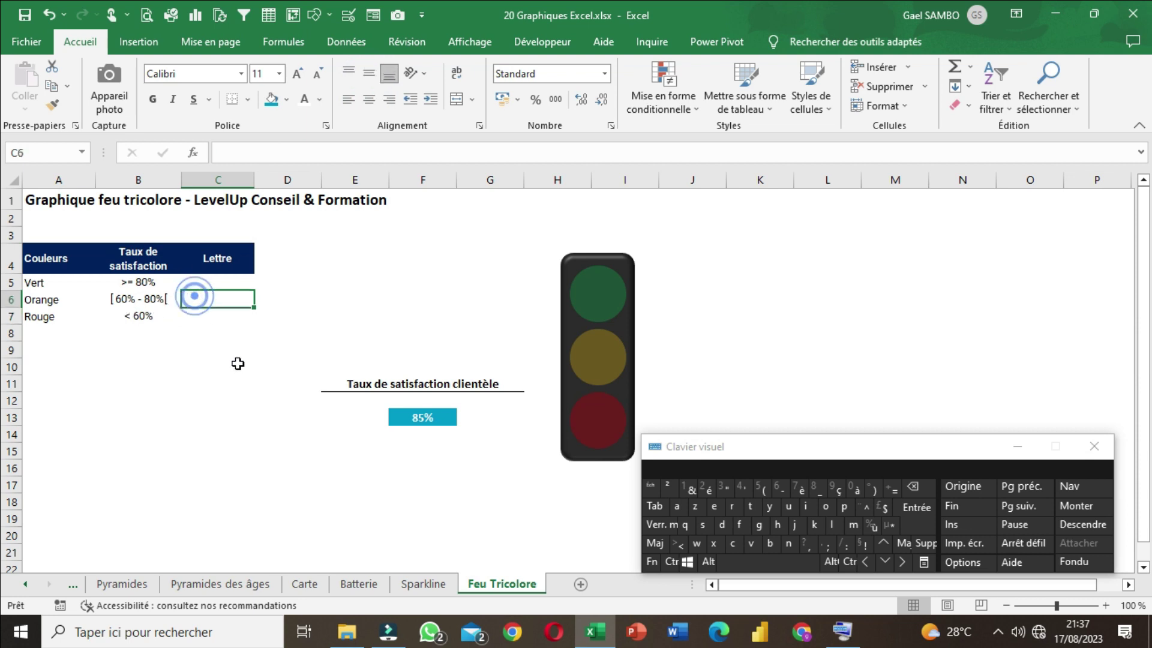
type("=")
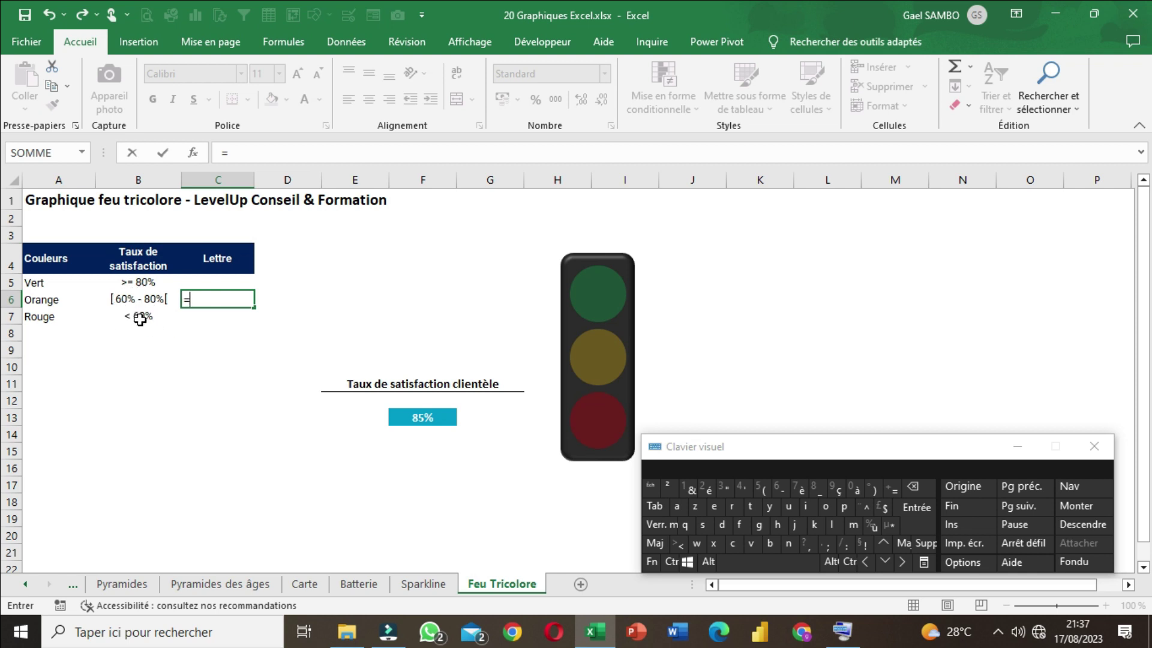
key("Escape")
left_click(191, 322)
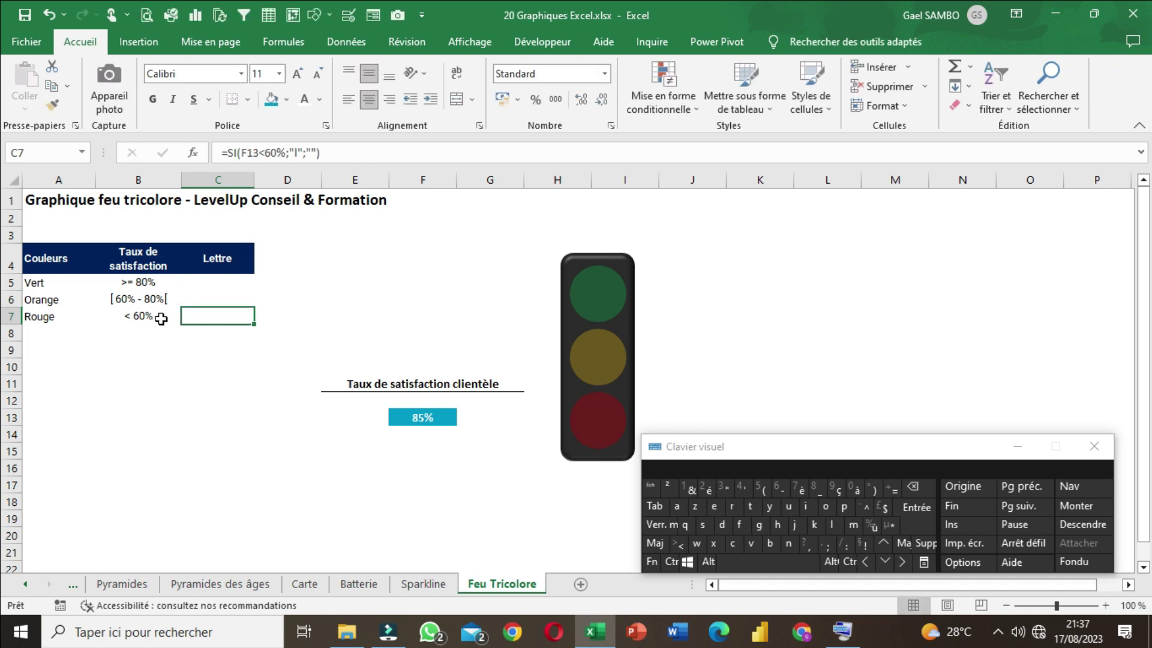
- Begin a formula in the Lettre cell for Orange (C6) with ET nested inside SI, referencing the satisfaction rate cell F13
left_click(207, 301)
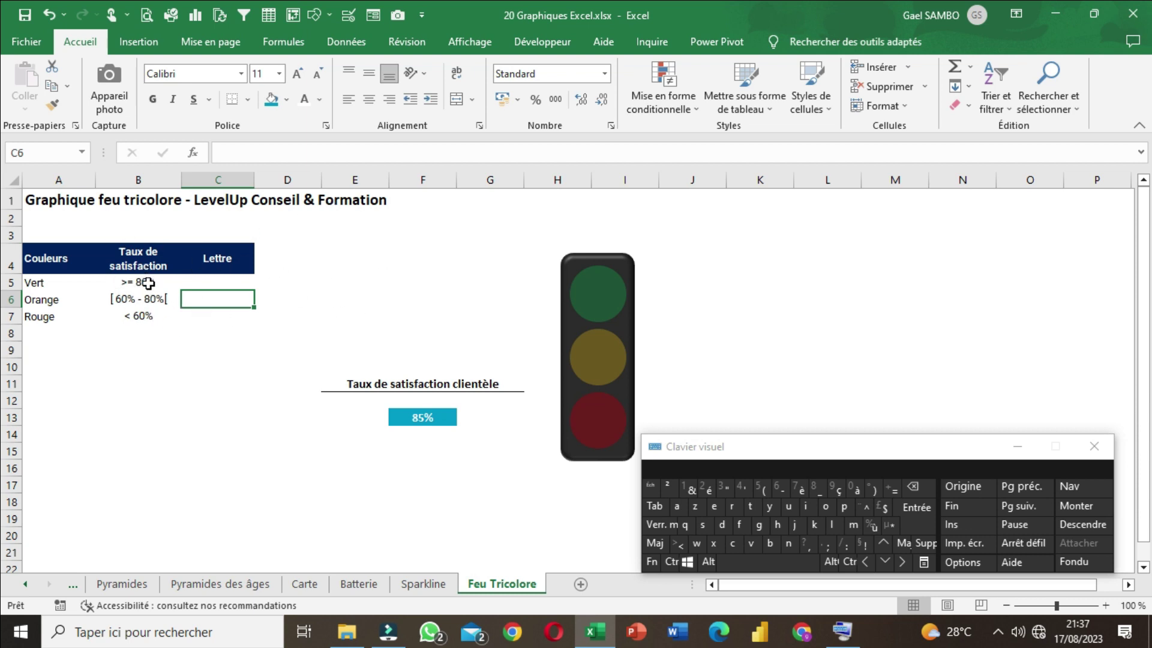
type("=")
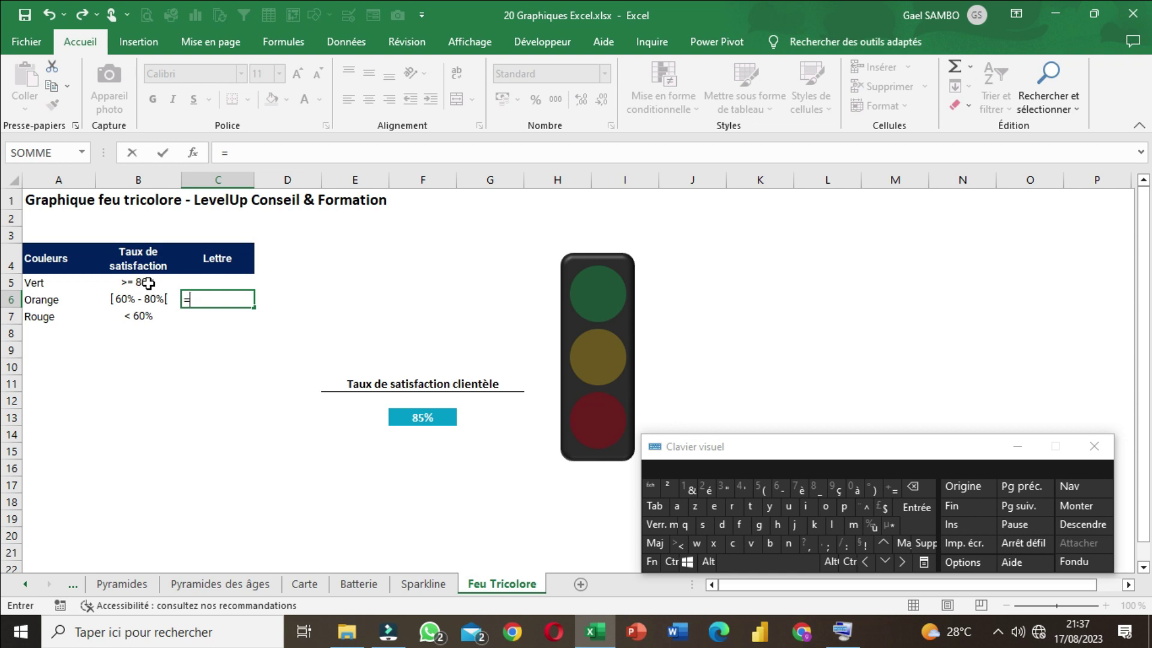
type("si")
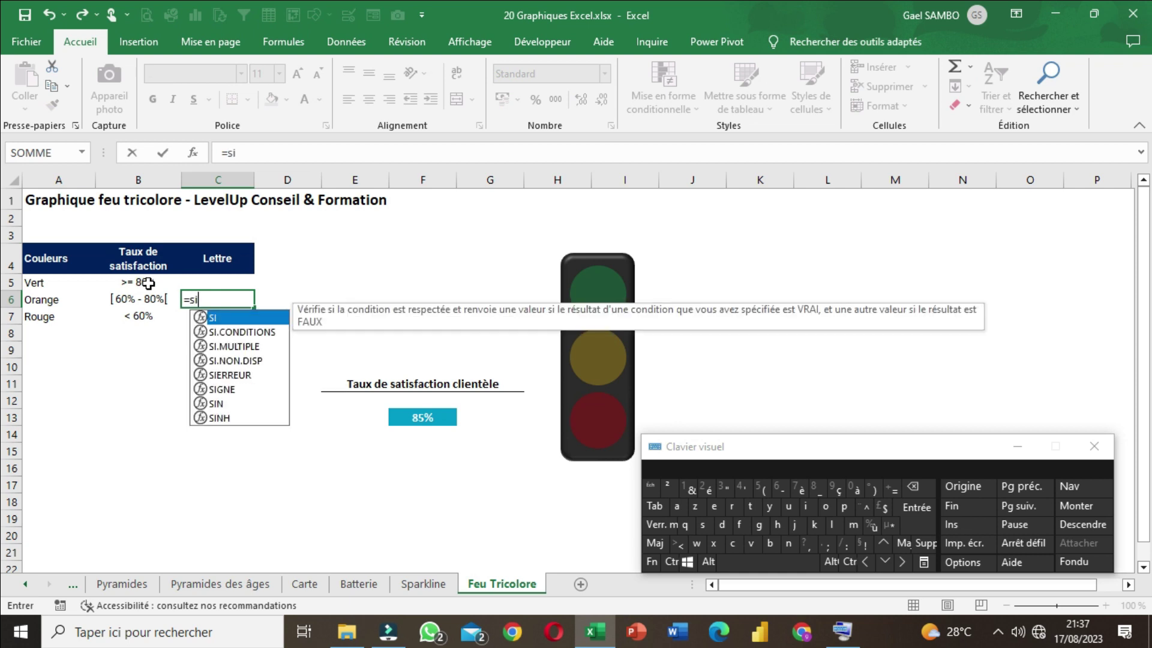
type("(")
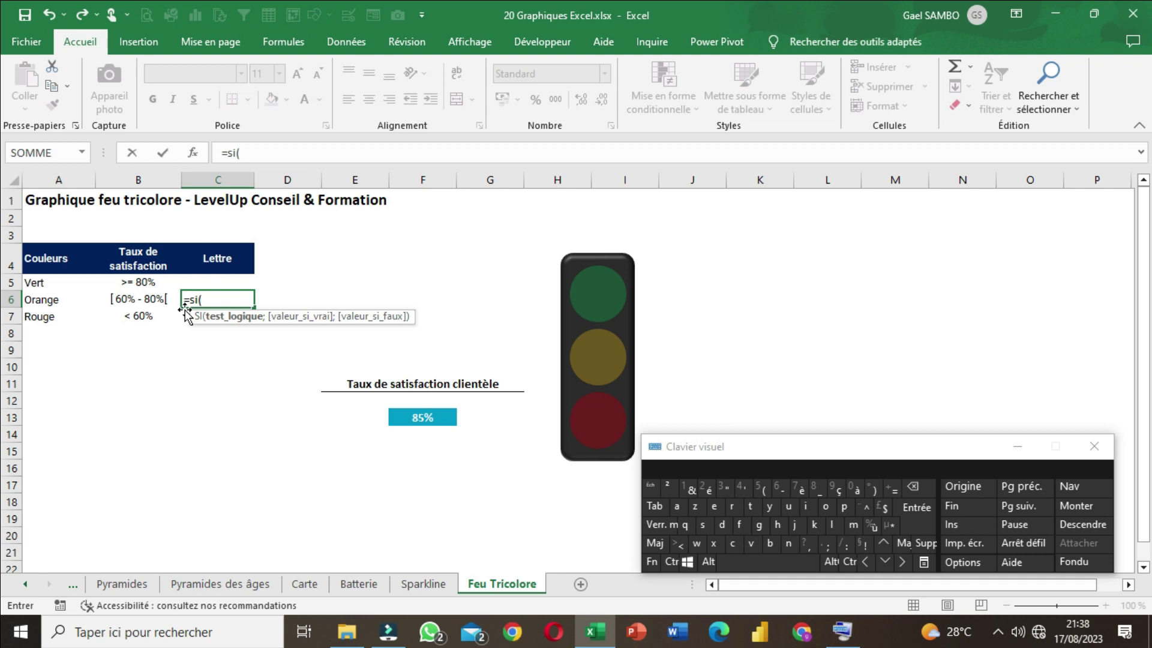
type("et(")
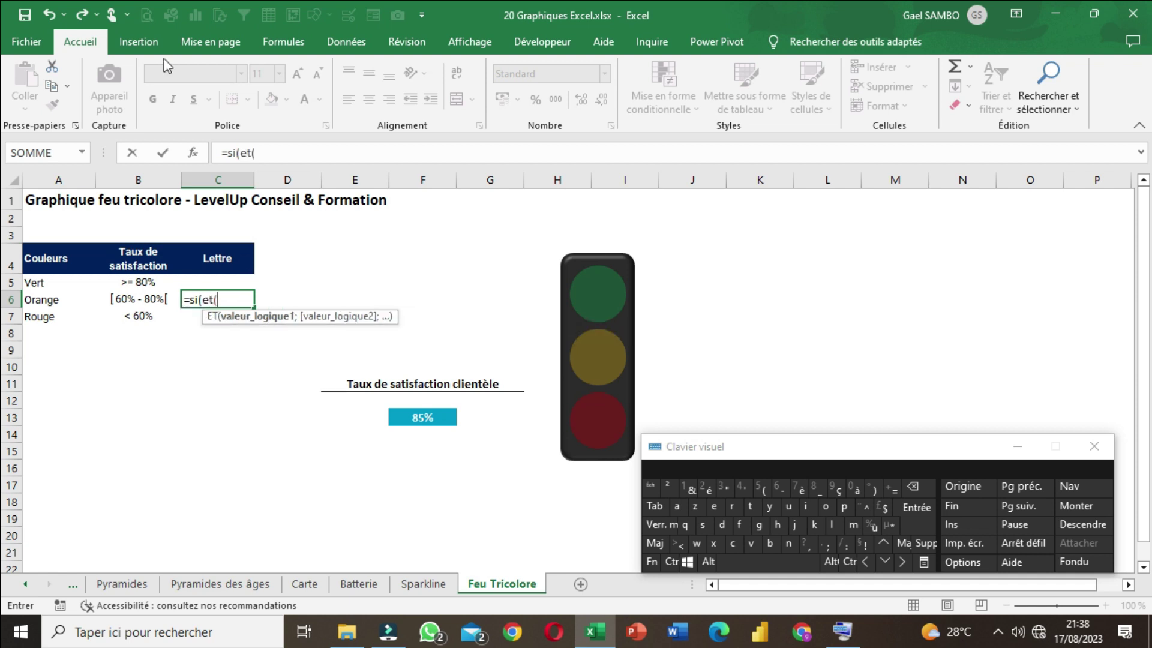
left_click(397, 418)
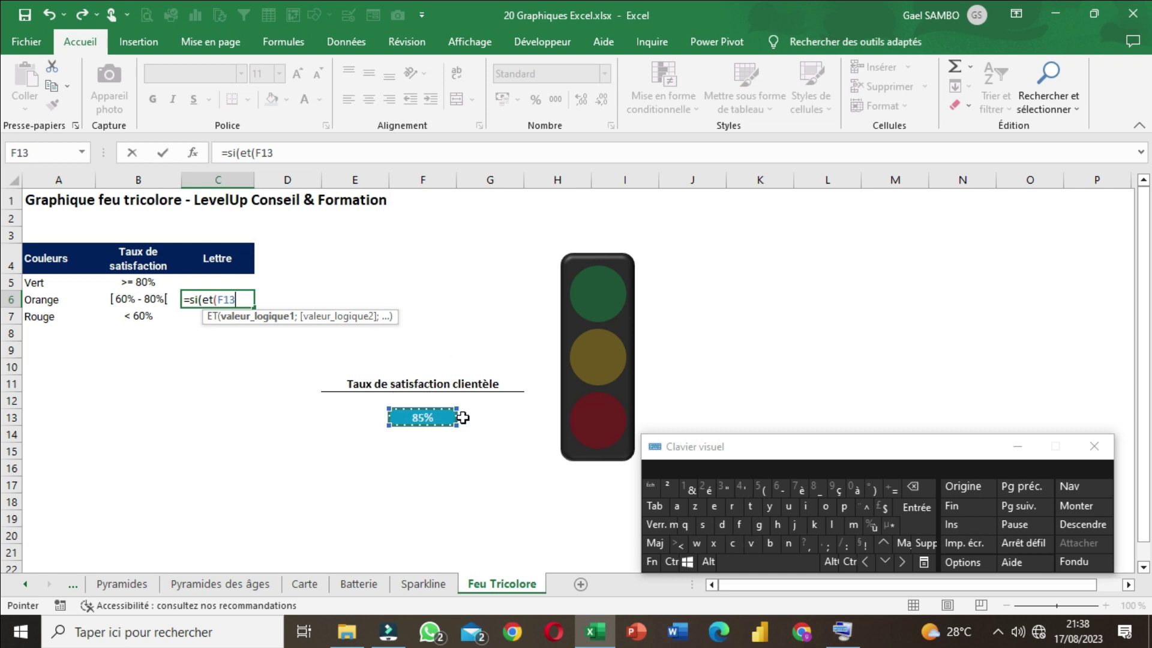
- Make the first ET condition of the C6 formula F13>=60%
left_click(657, 526)
left_click(675, 545)
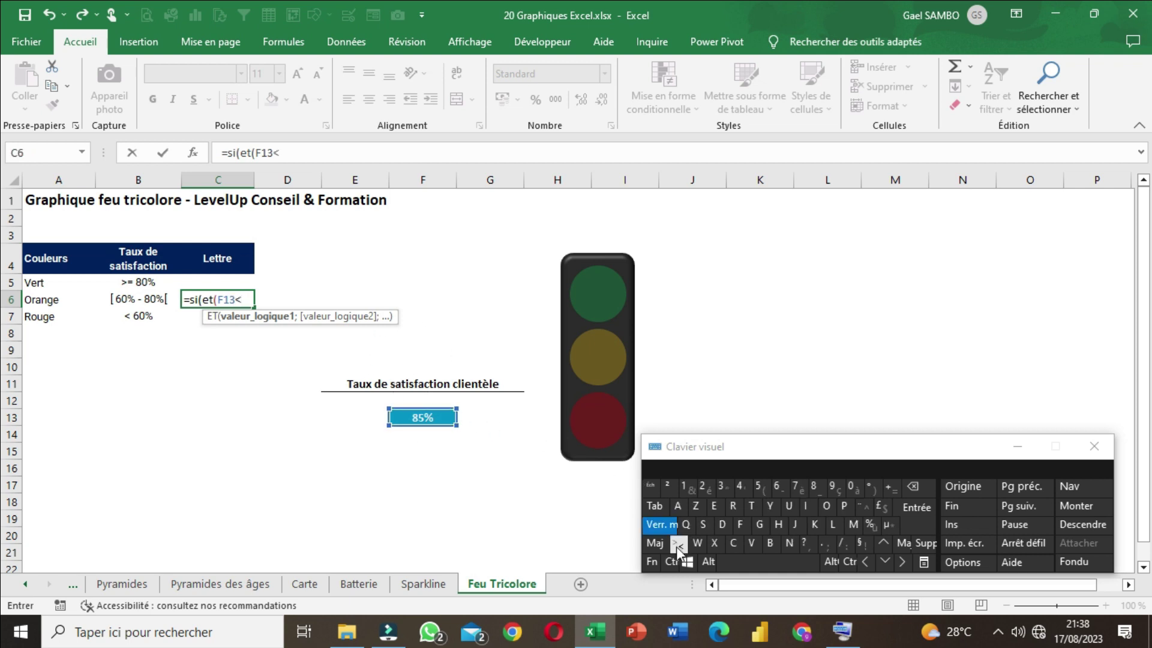
left_click(913, 487)
left_click(654, 543)
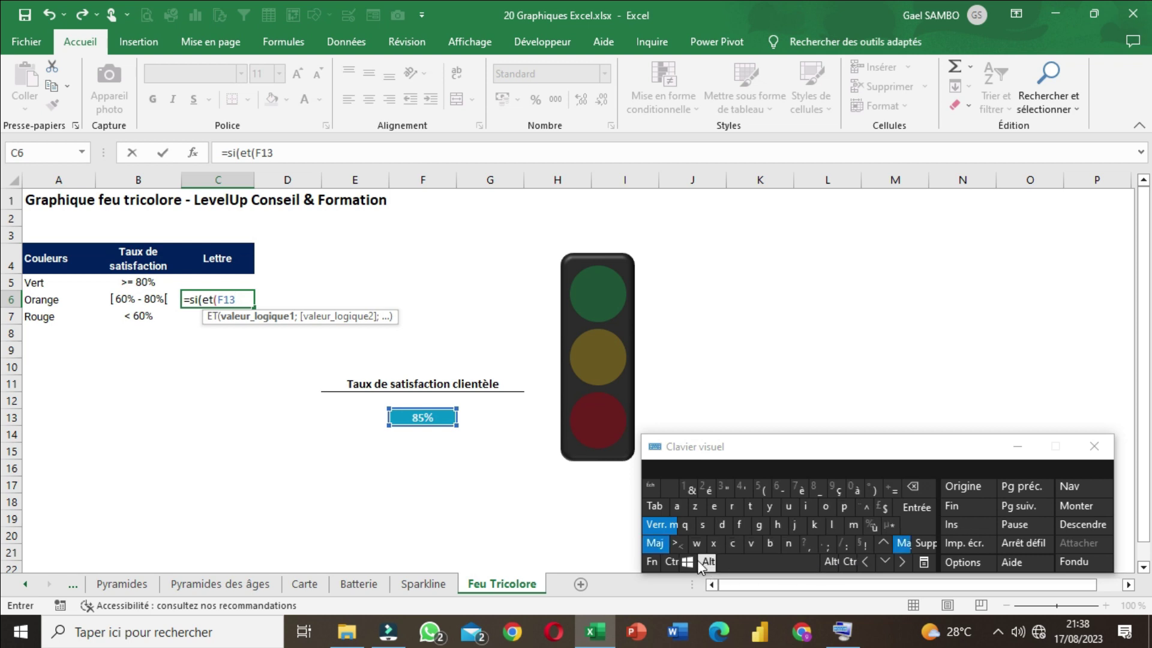
left_click(675, 544)
type("=60")
key("Caps_Lock")
type("%")
key("Caps_Lock")
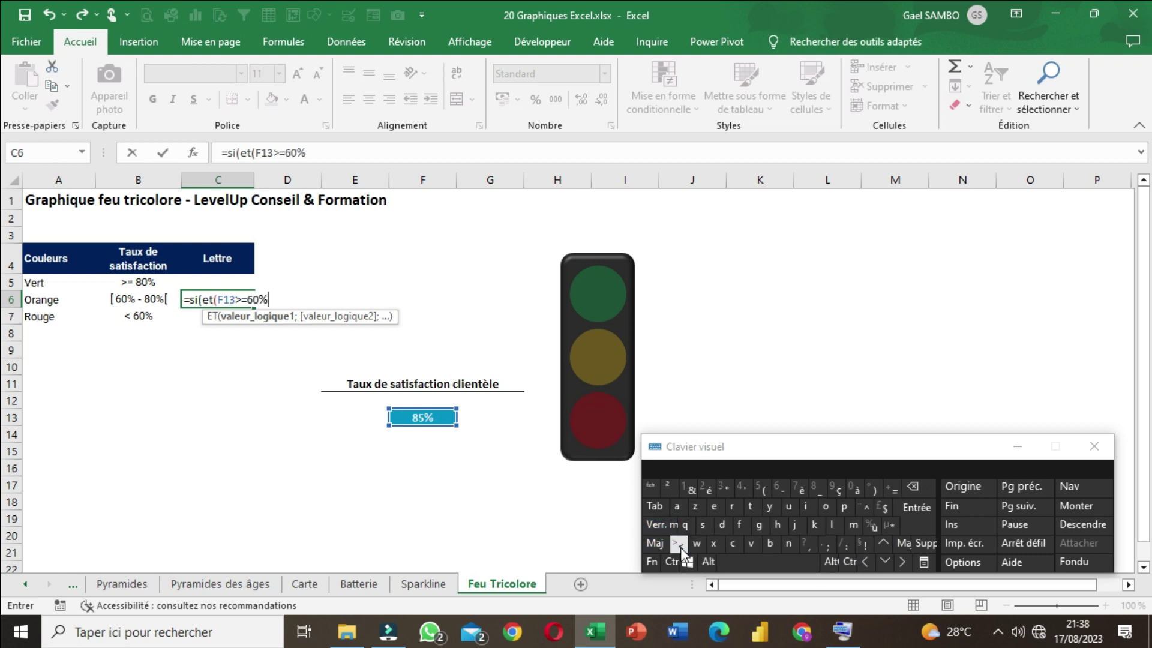
type(";")
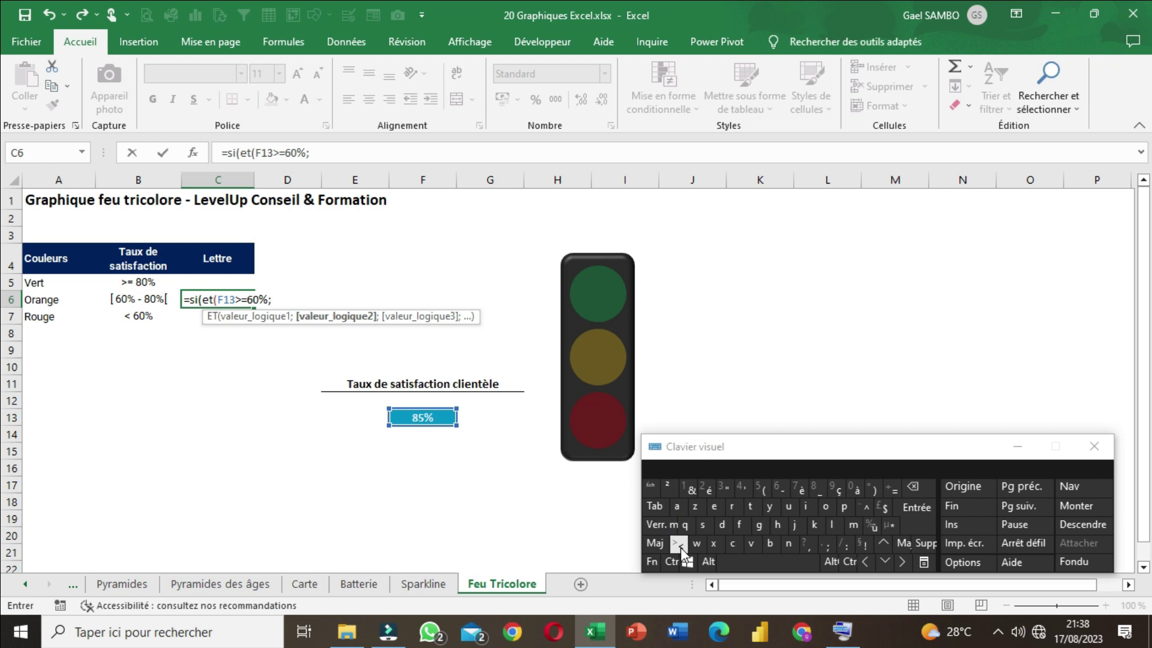
- Add F13<80% as the second ET condition in the C6 formula and close the ET function
left_click(410, 417)
type("<80%")
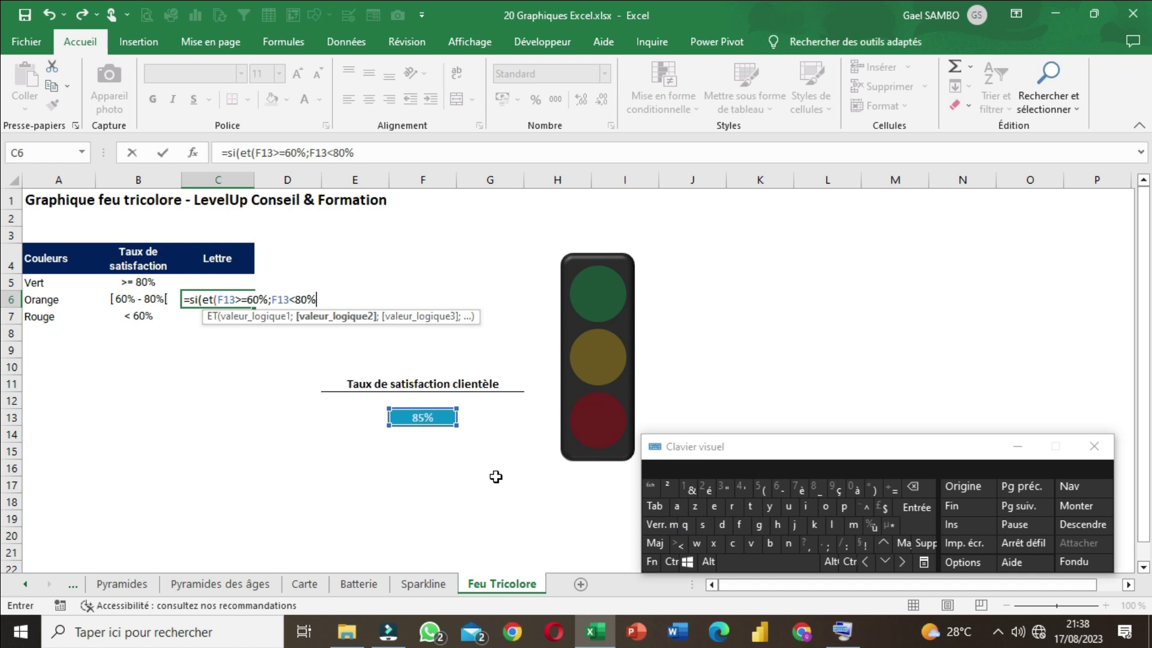
type(")")
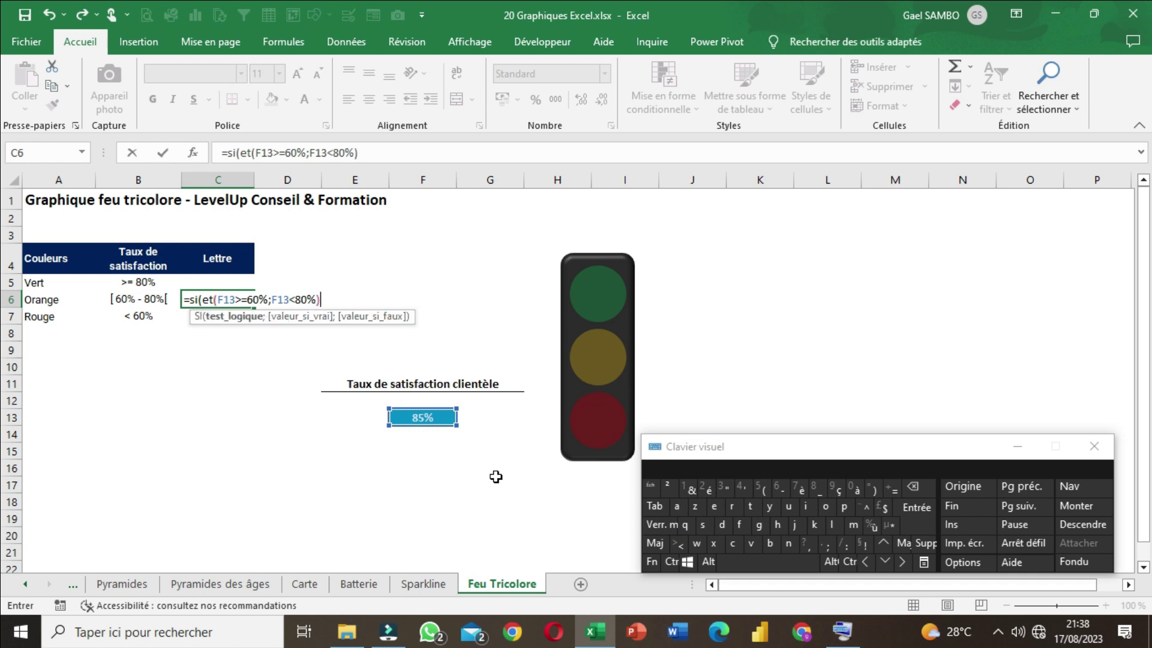
type(";")
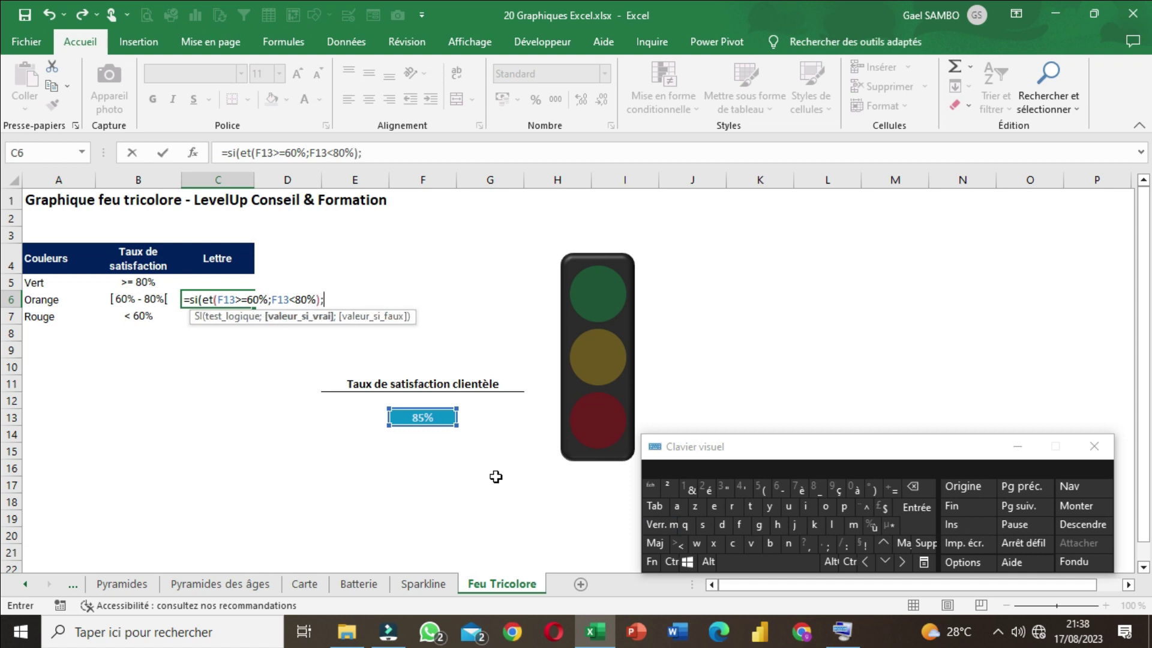
left_click(415, 418)
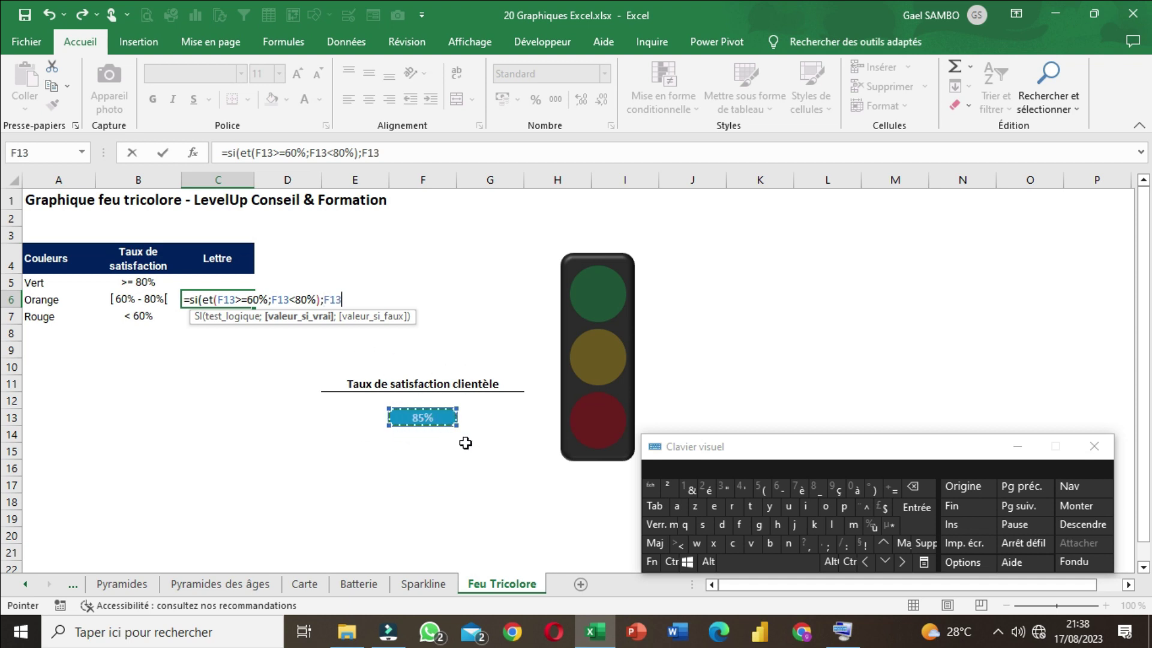
type(";")
key("BackSpace")
key("BackSpace")
key("BackSpace")
key("BackSpace")
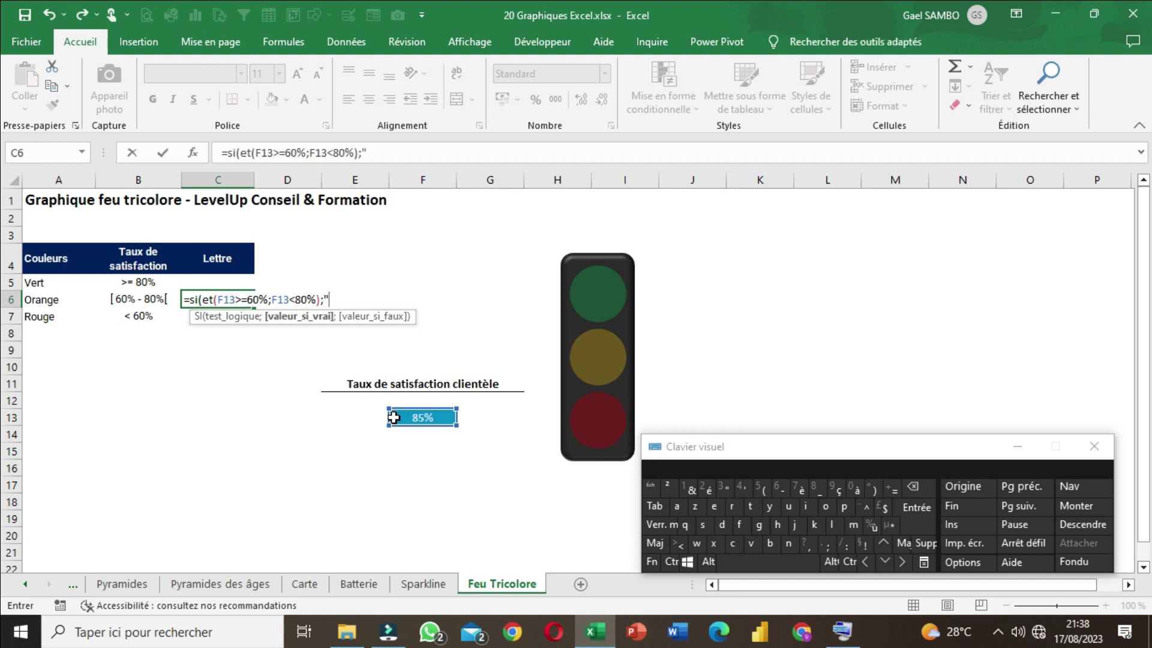
- Complete the C6 formula with "l" if true and empty text "" if false, and centre the cell horizontally and vertically
type("\"I\";")
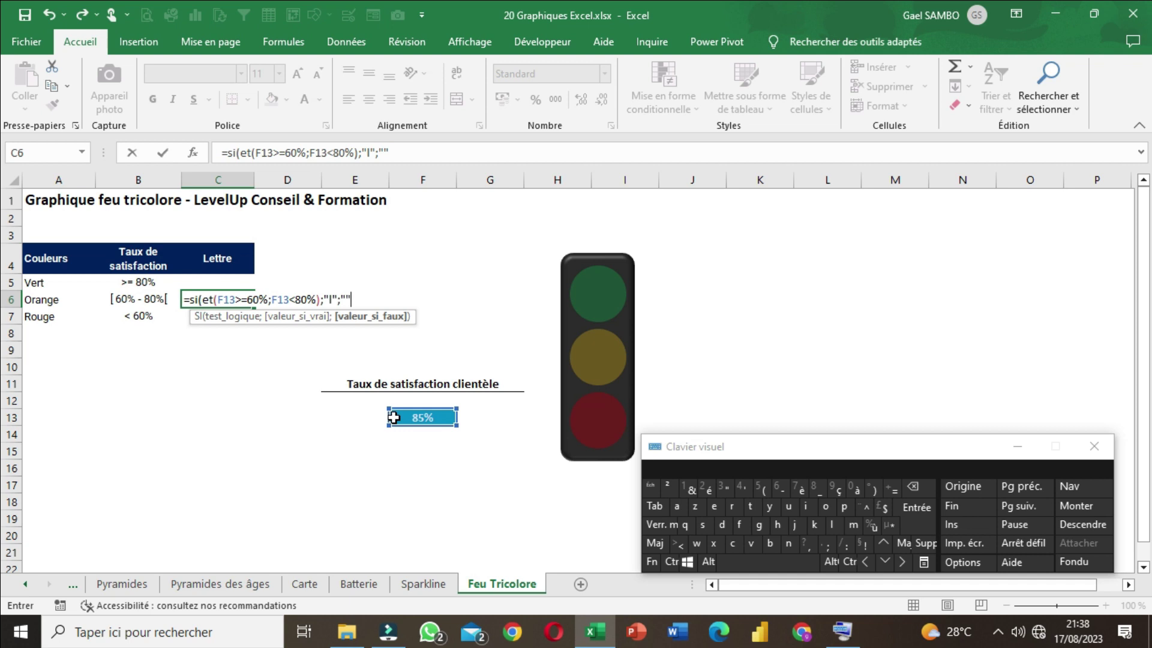
type("\"\")")
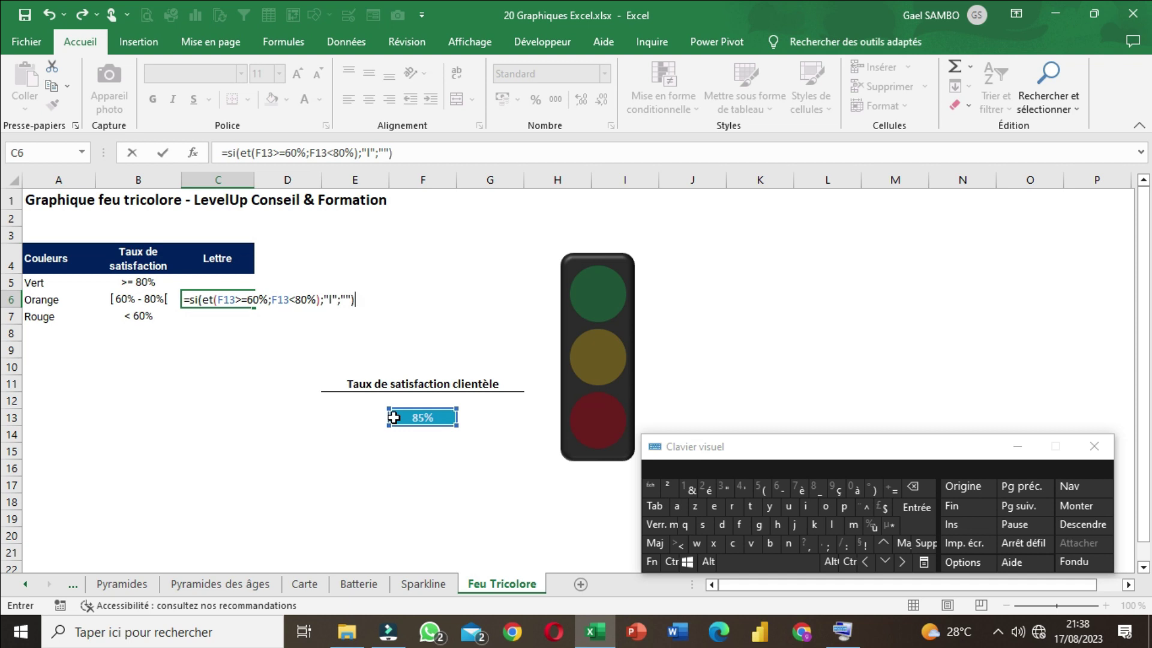
key("Return")
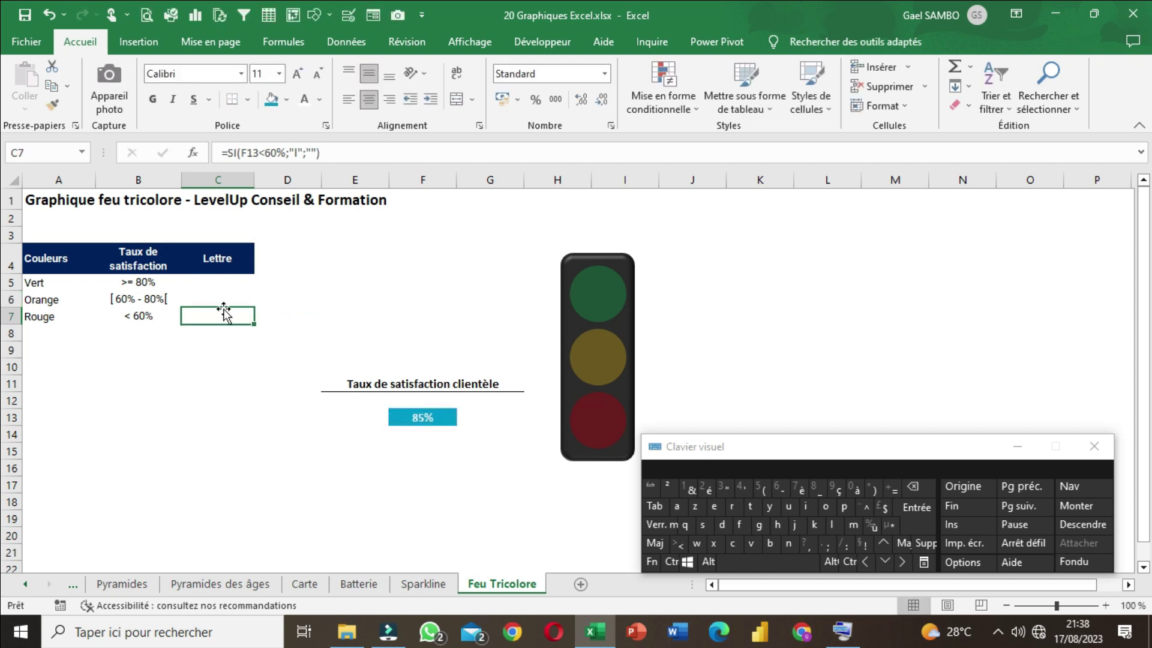
left_click(217, 299)
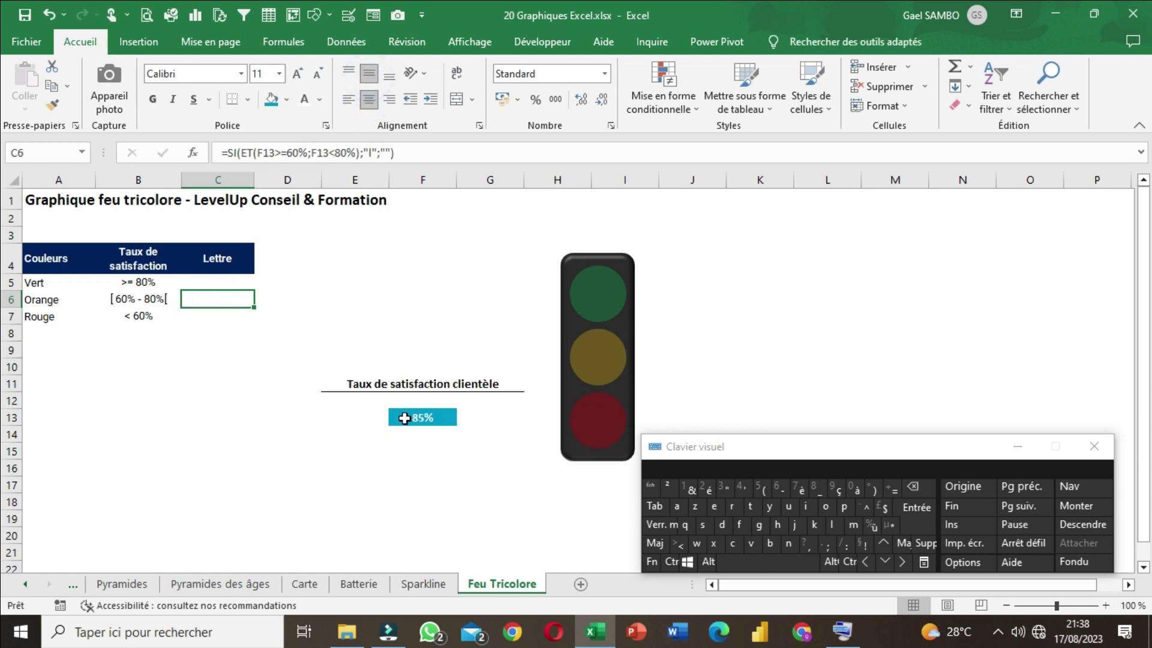
- Check the satisfaction rate cell against the Orange and Rouge formulas, and select the Lettre cell for Vert (C5)
left_click(414, 418)
left_click_drag(211, 299, 213, 320)
key("ctrl+v")
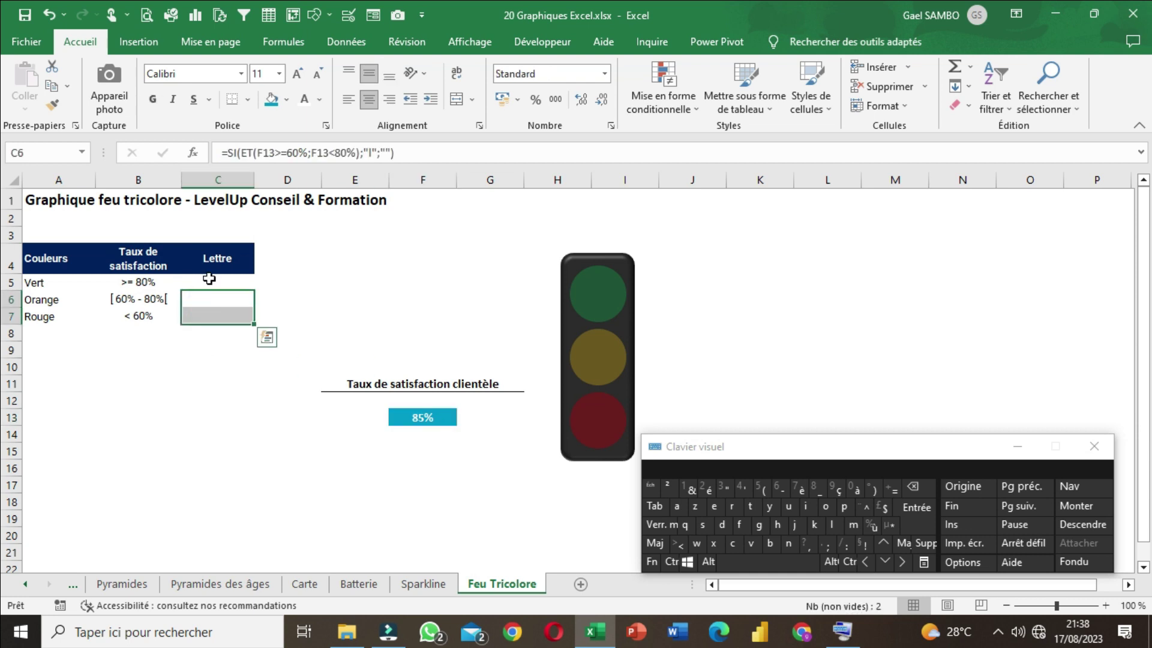
left_click(209, 280)
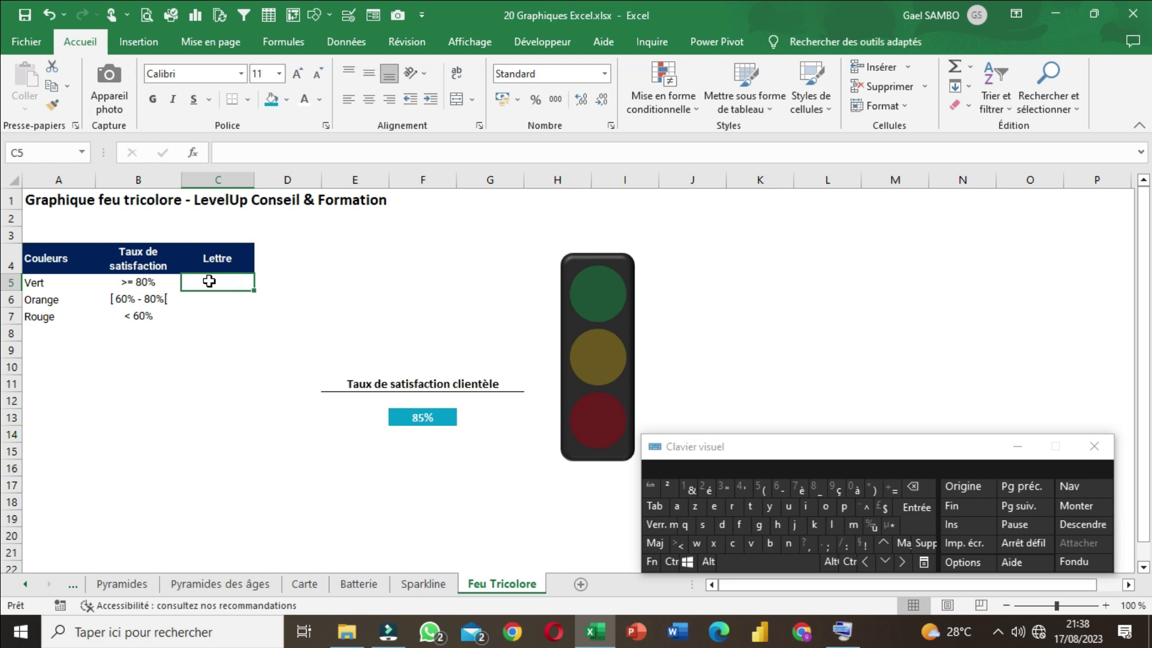
- Enter the formula =SI(F13>=80%;"l";"") in the Lettre cell for Vert (C5)
type("=si")
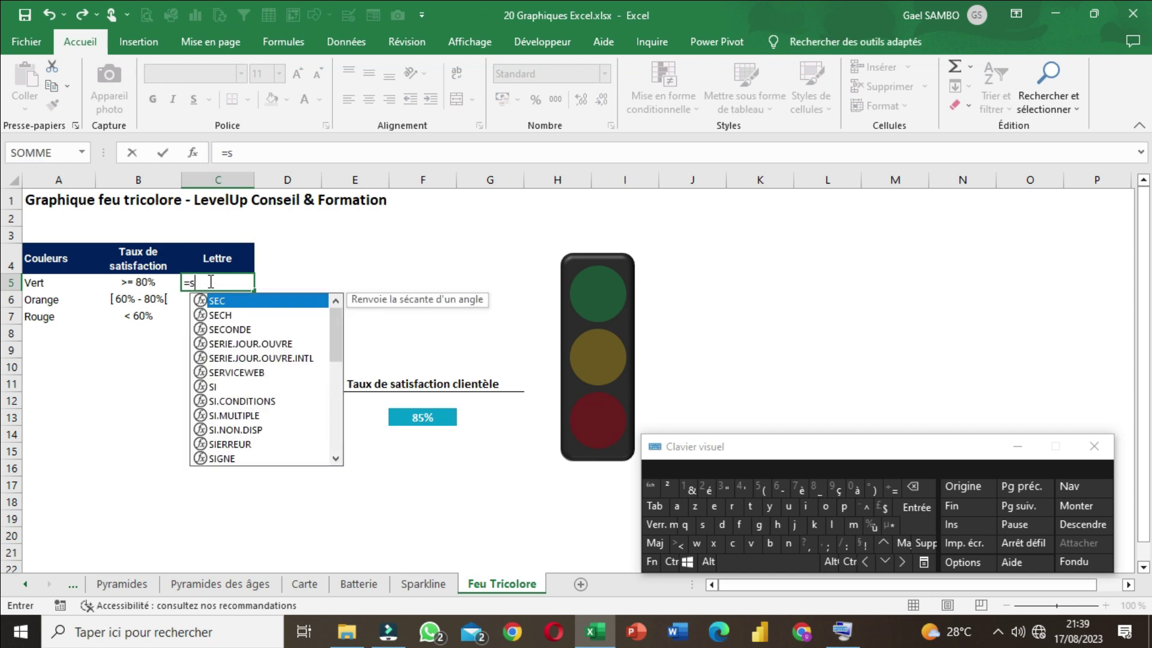
type("(")
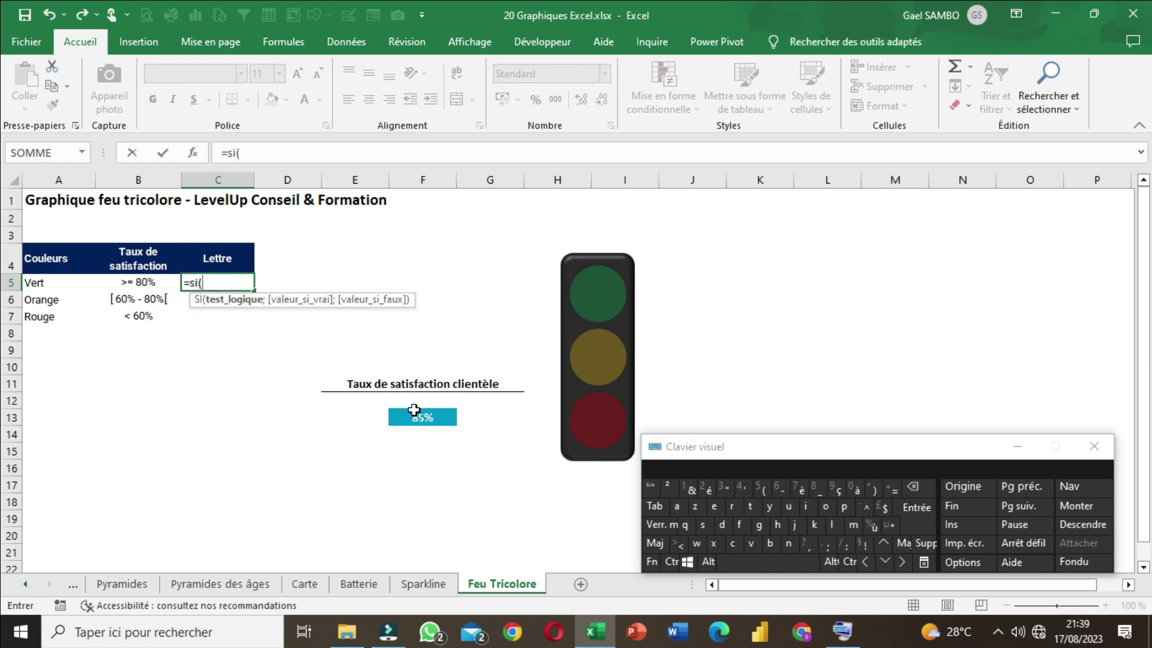
left_click(414, 419)
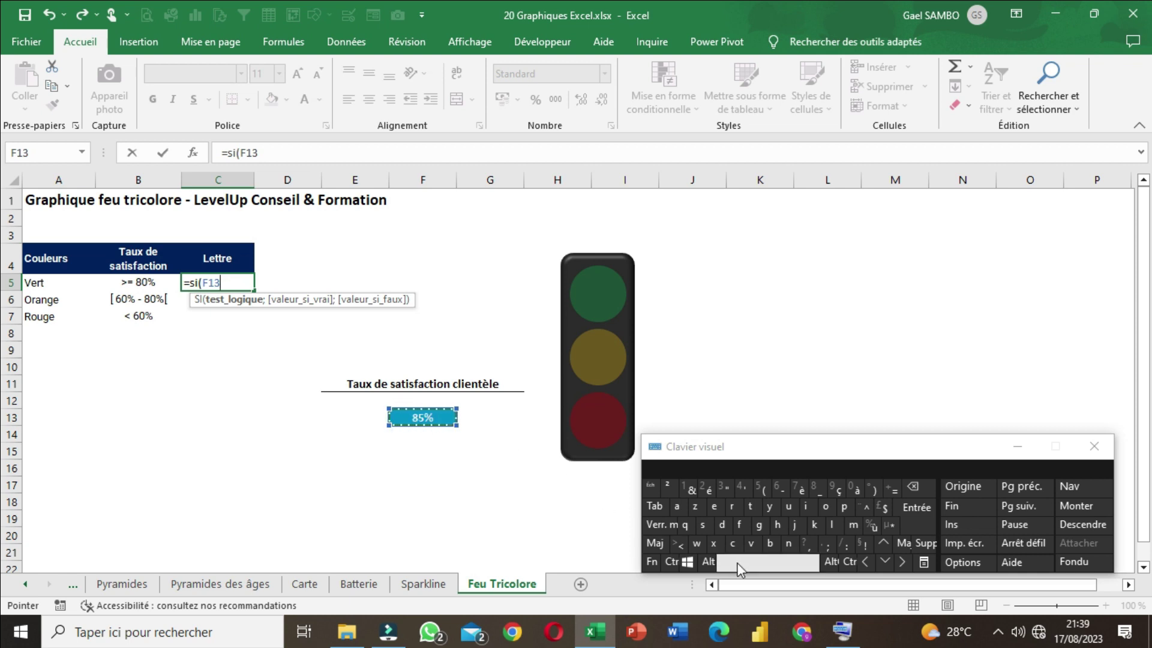
left_click(655, 543)
left_click(678, 545)
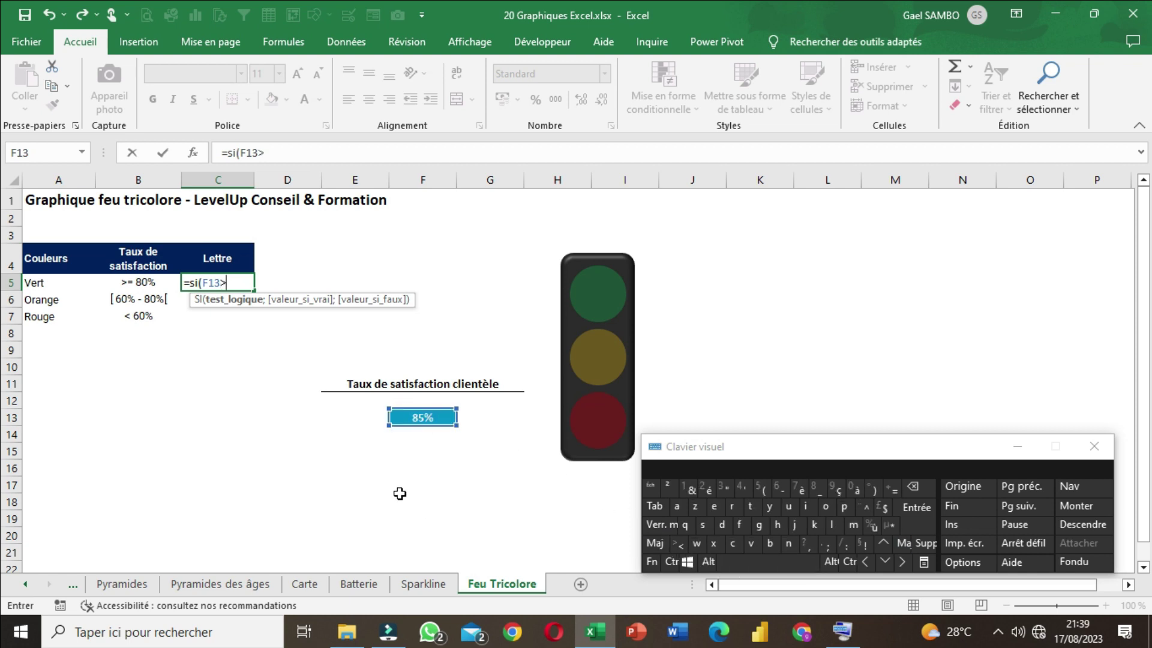
type("=80%;\"l")
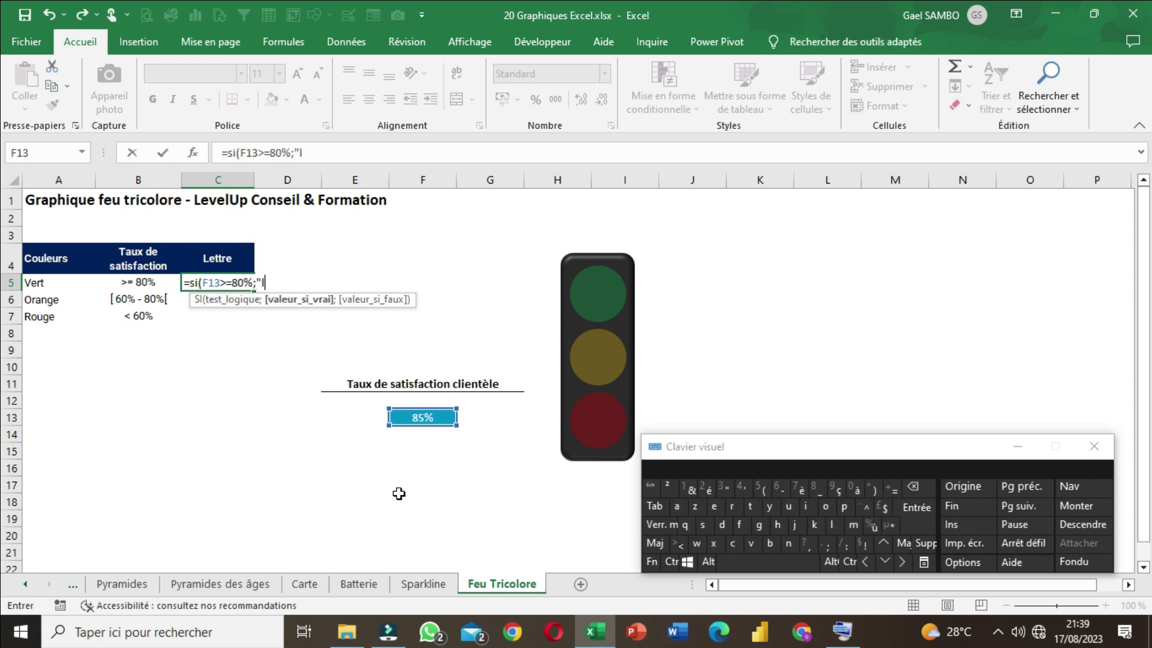
type("\";")
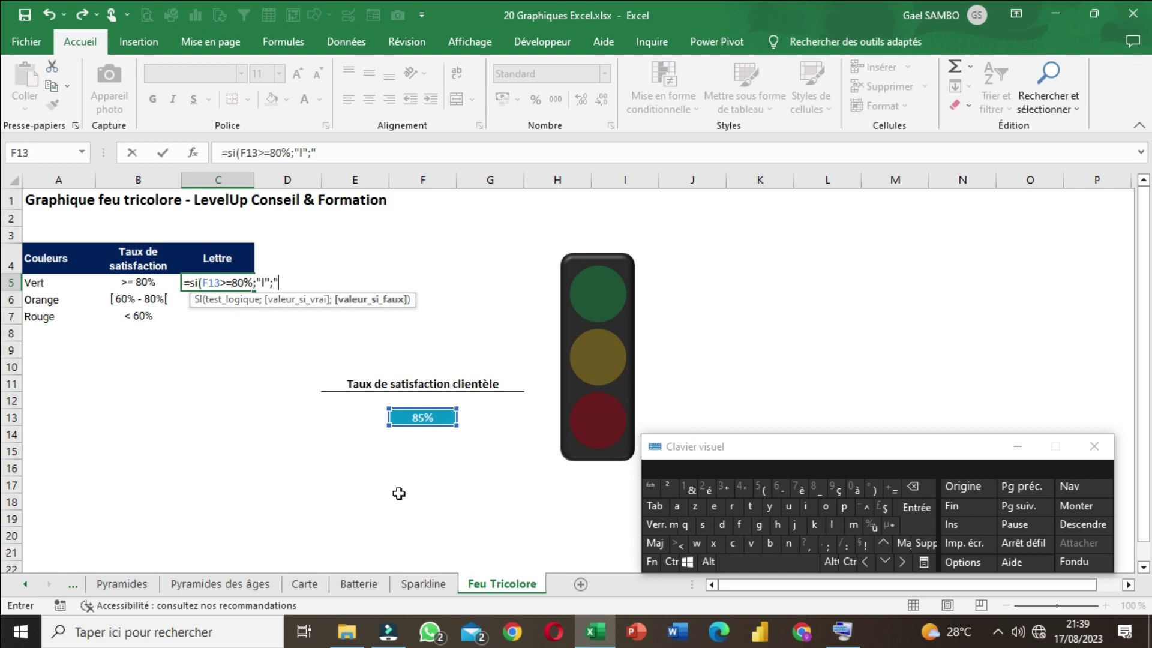
type("\"\")")
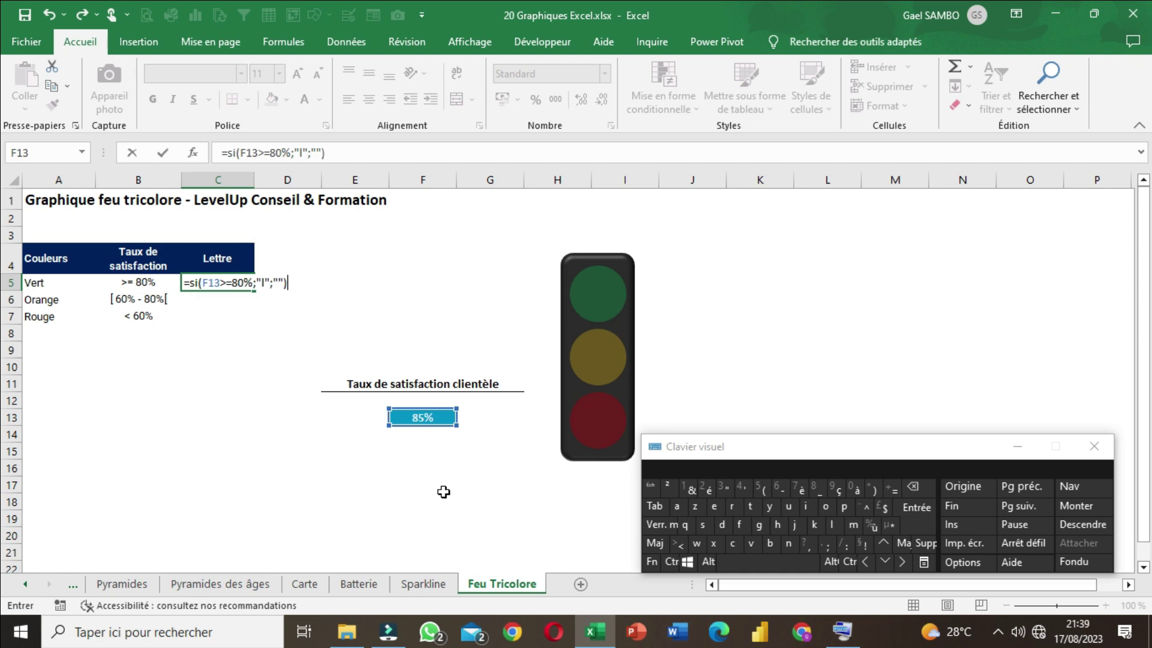
key("Return")
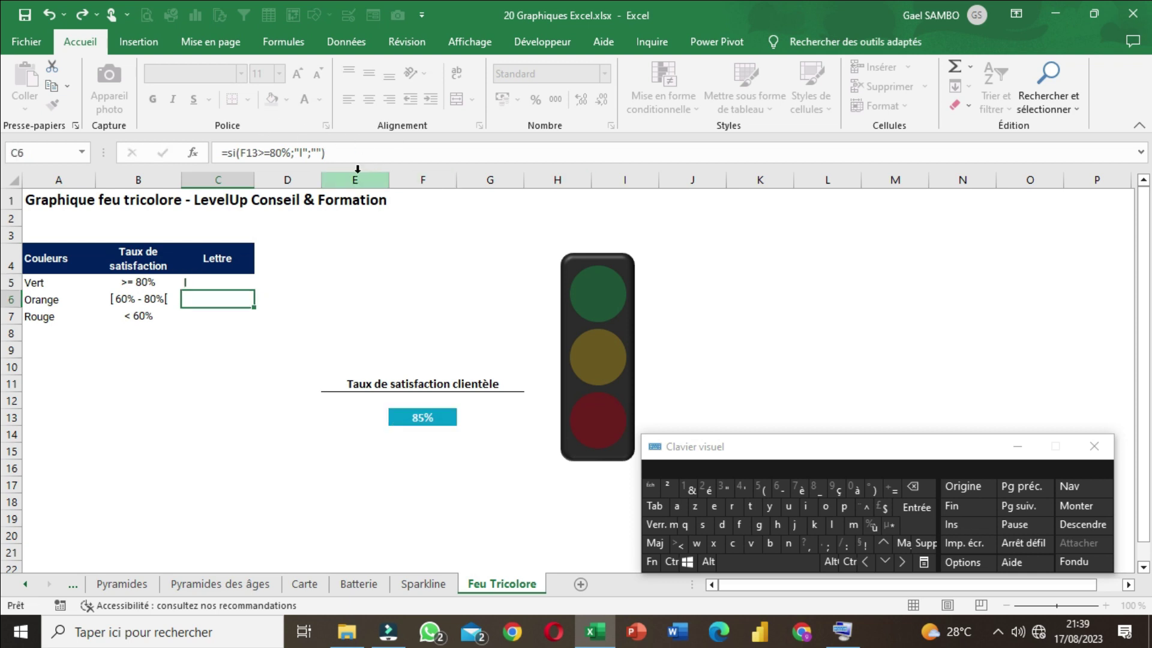
- Centre the Lettre cells C5:C7 horizontally and vertically, and close the on-screen keyboard
left_click_drag(210, 281, 217, 311)
left_click(369, 99)
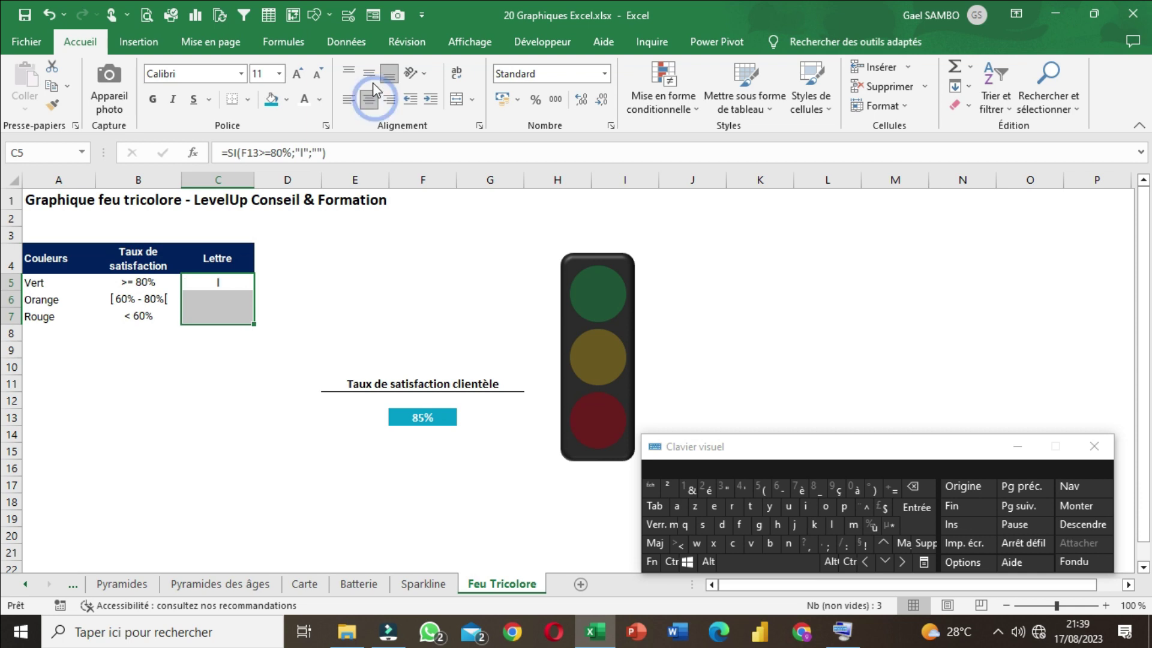
left_click(393, 404)
left_click(402, 409)
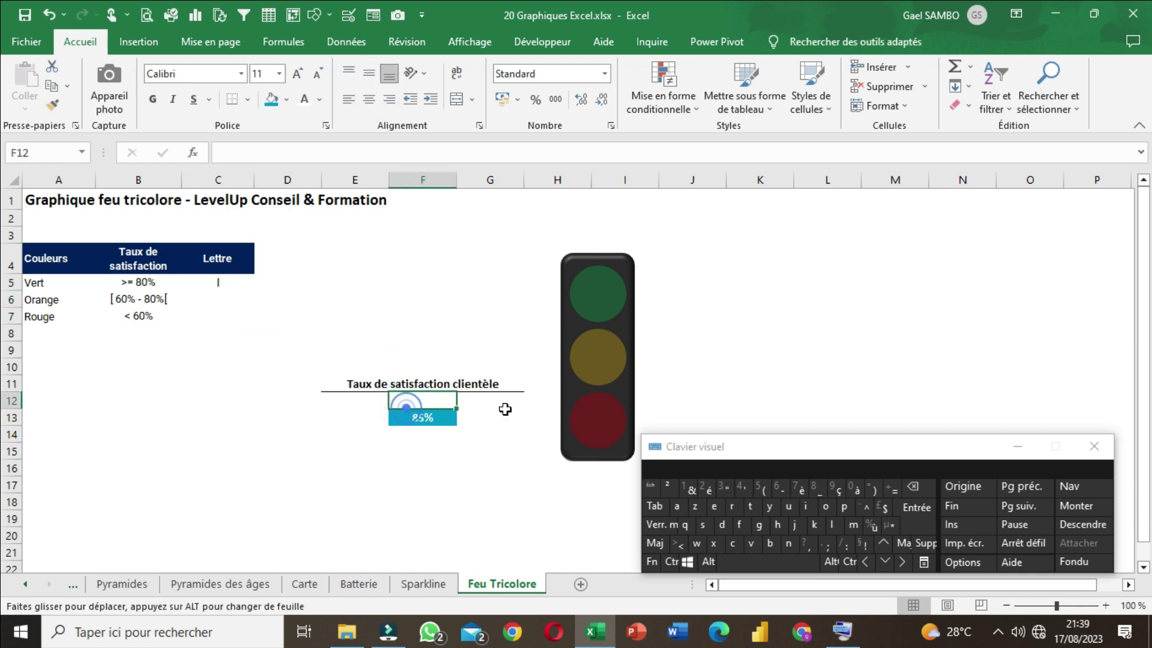
left_click(439, 413)
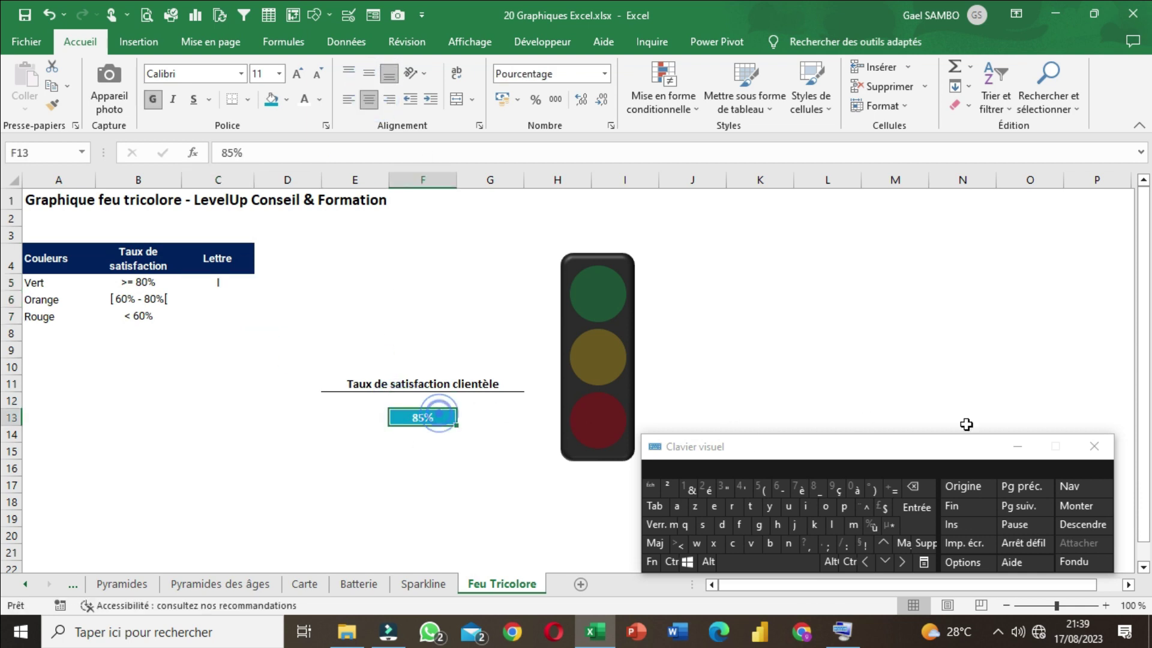
left_click(1094, 447)
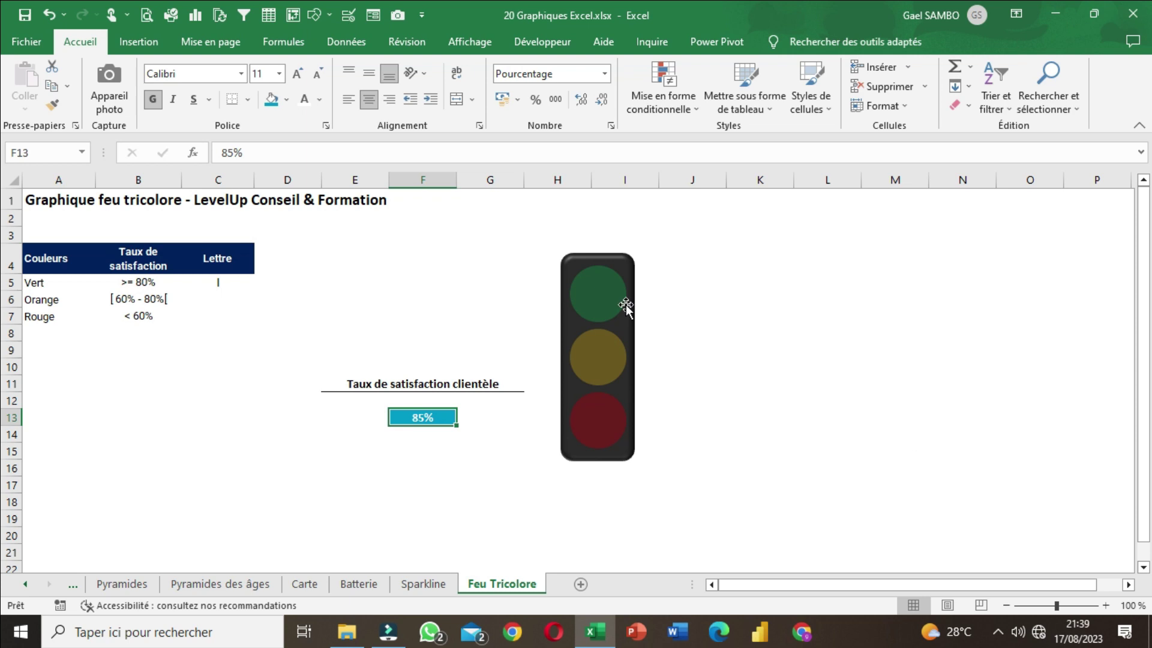
- Test the Lettre formulas by setting the satisfaction rate in F13 to 50%, 77% and 85% in turn
type("50")
key("Return")
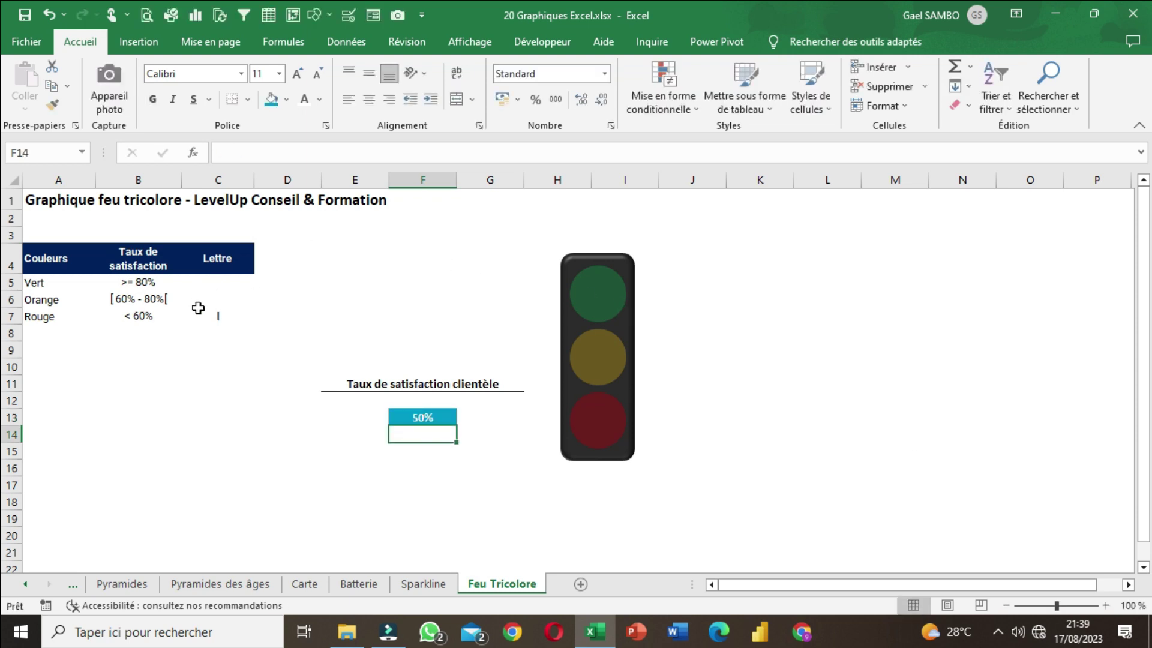
key("Up")
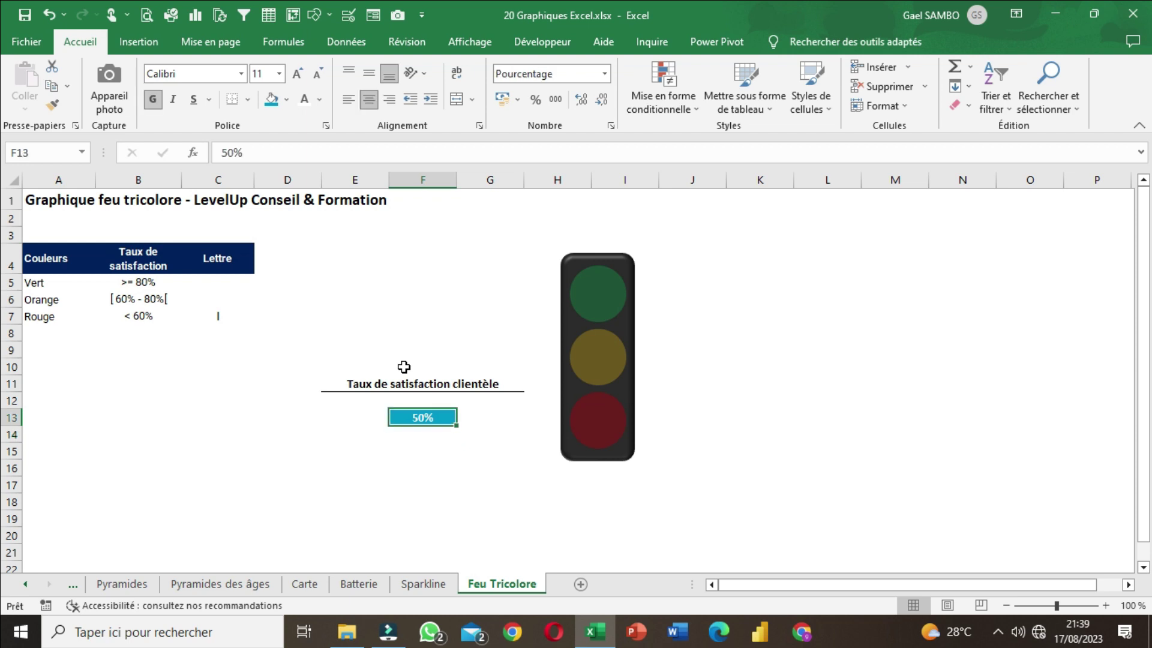
type("77")
key("Return")
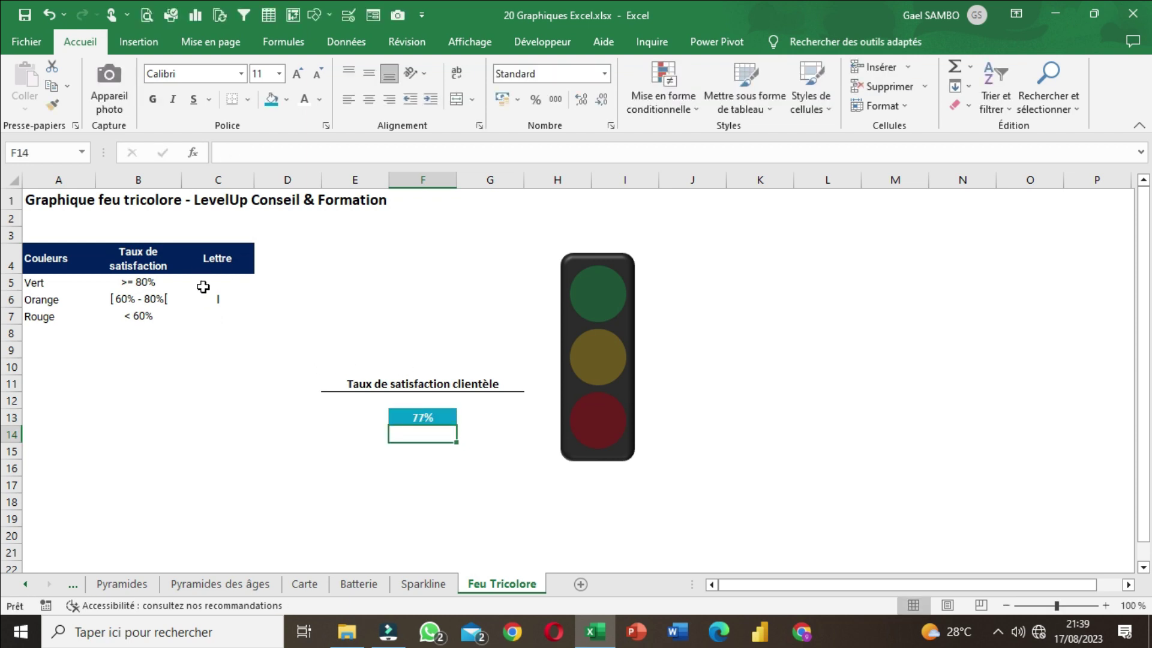
left_click(400, 411)
type("85")
key("Return")
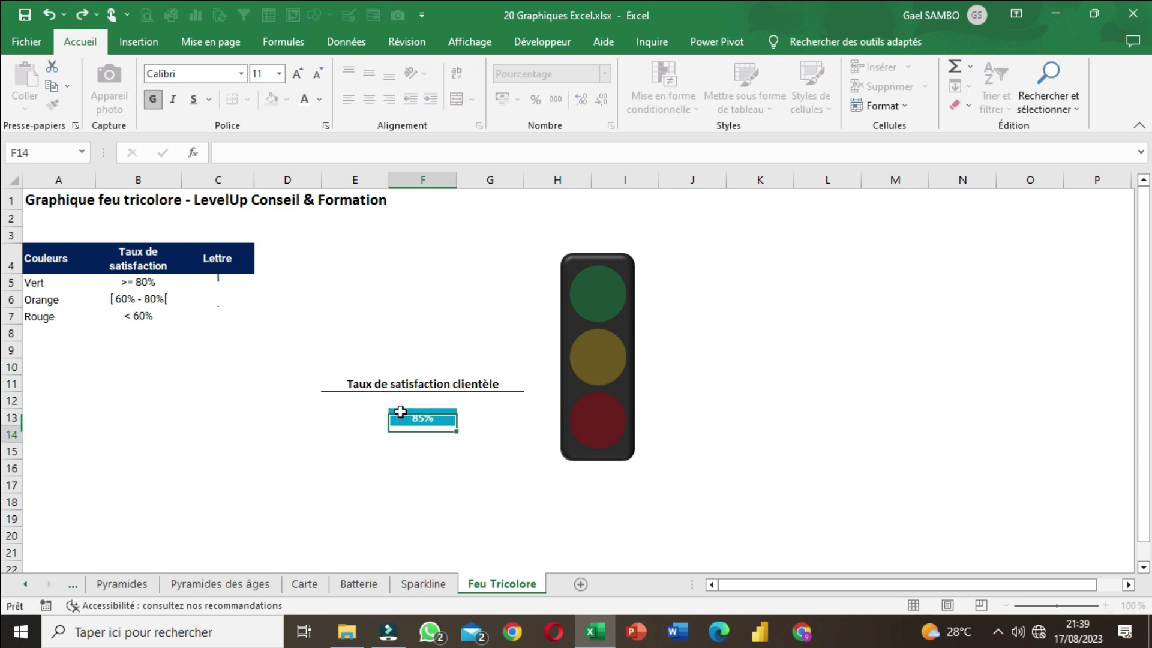
left_click(400, 412)
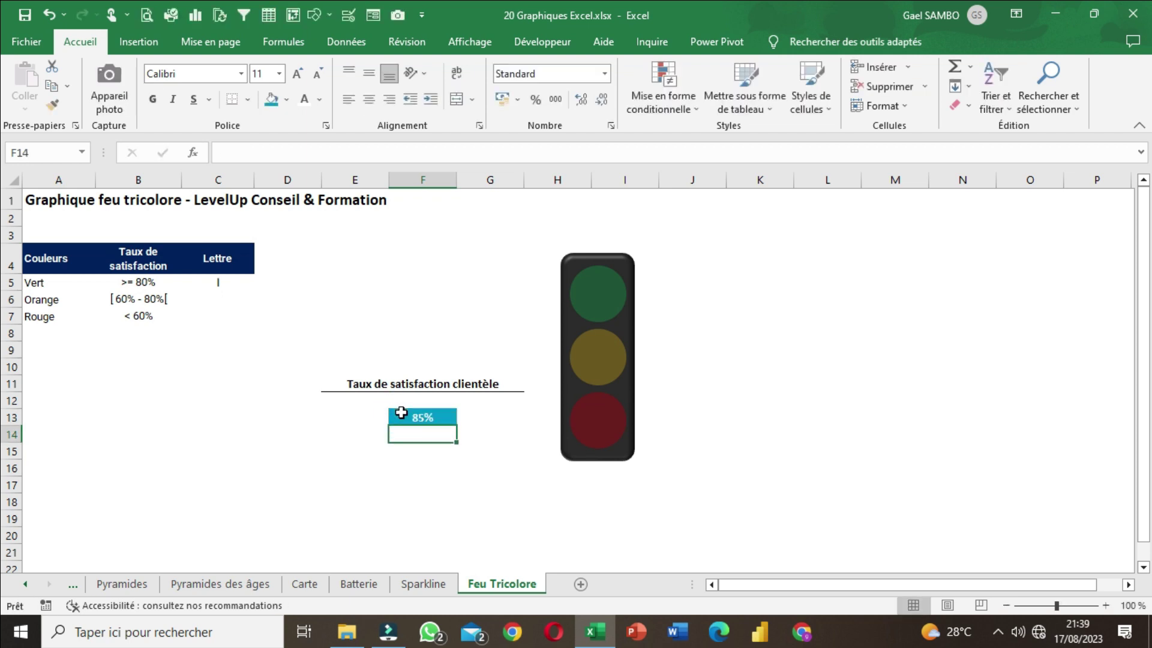
- Apply the Wingdings font to the Lettre cells C5:C7
left_click(315, 260)
left_click_drag(217, 279, 223, 317)
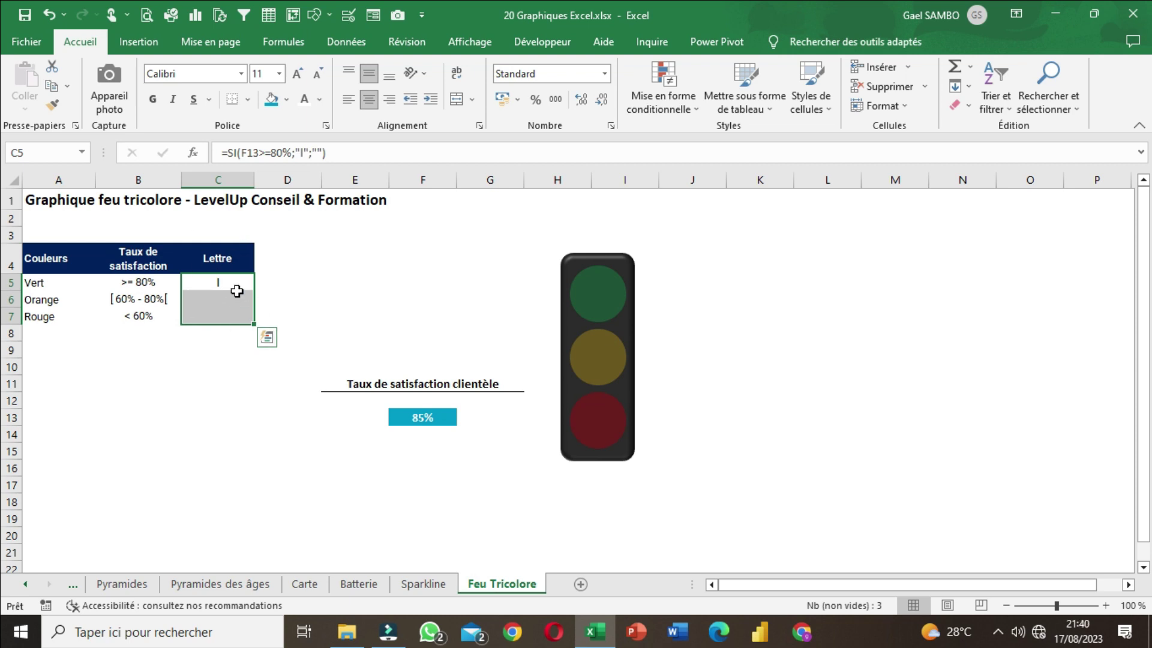
left_click(242, 74)
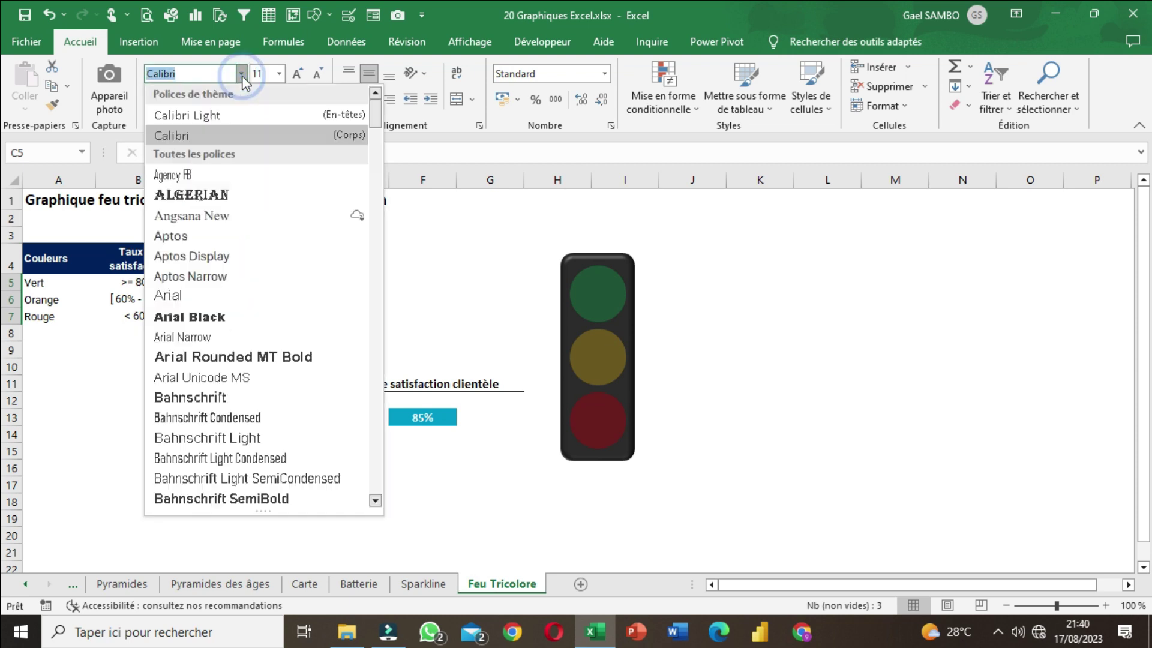
left_click_drag(384, 118, 373, 499)
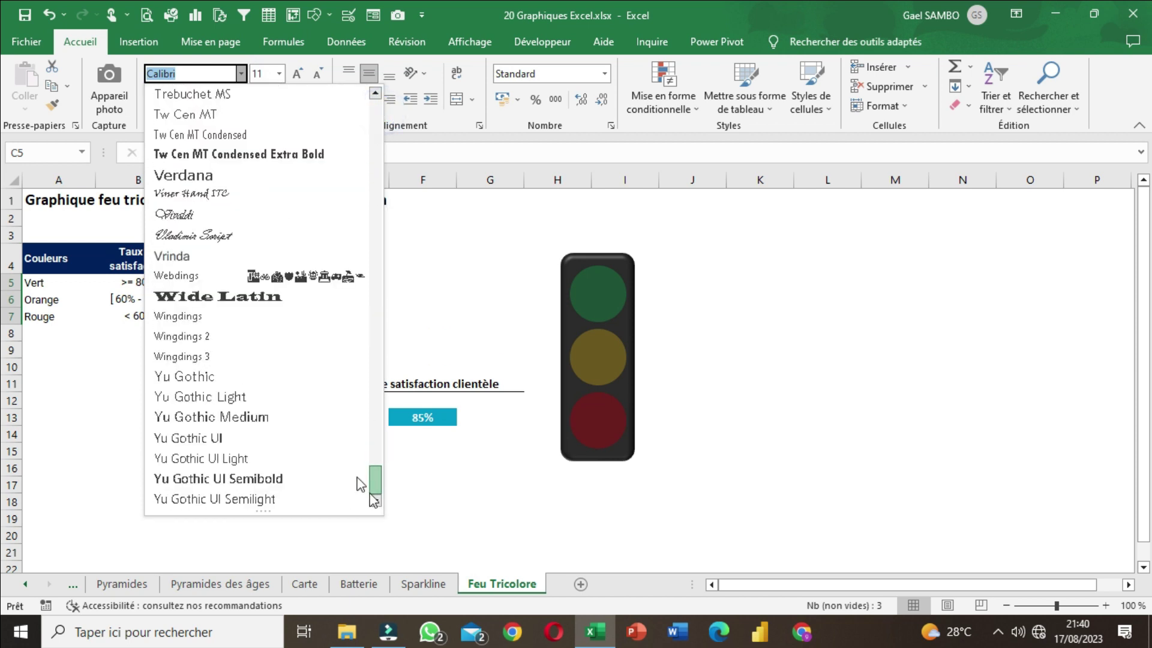
left_click(186, 316)
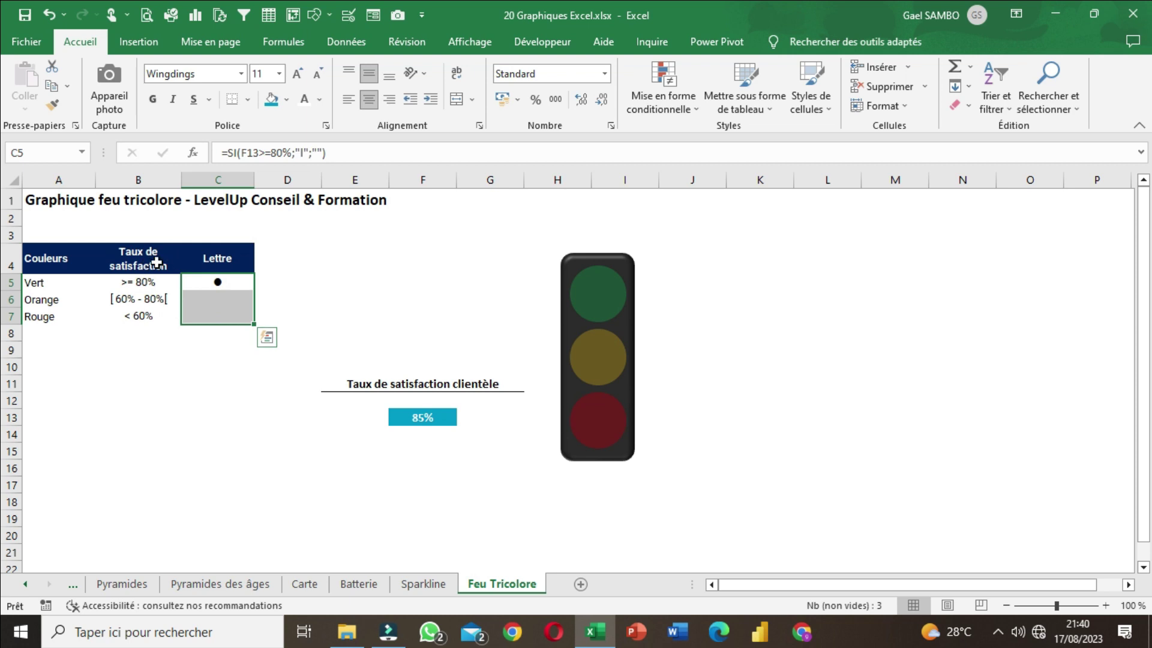
- Set the satisfaction rate in F13 to 75% and check the Orange and Vert Lettre cells
left_click(411, 418)
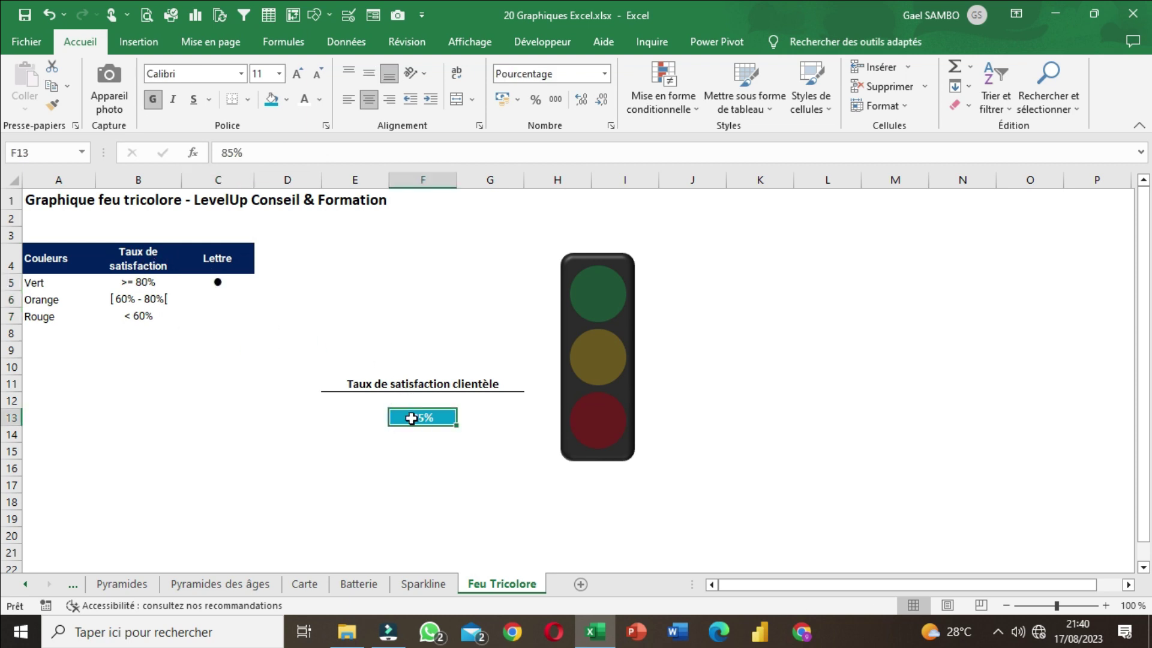
type("75")
key("Return")
left_click(411, 418)
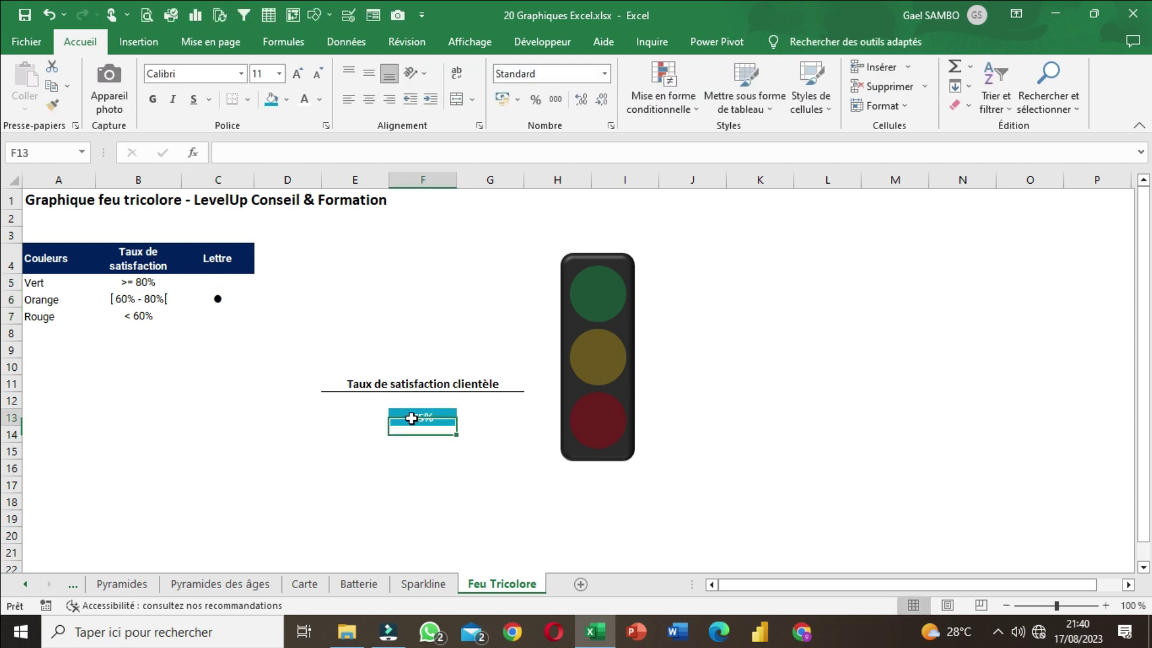
left_click(232, 297)
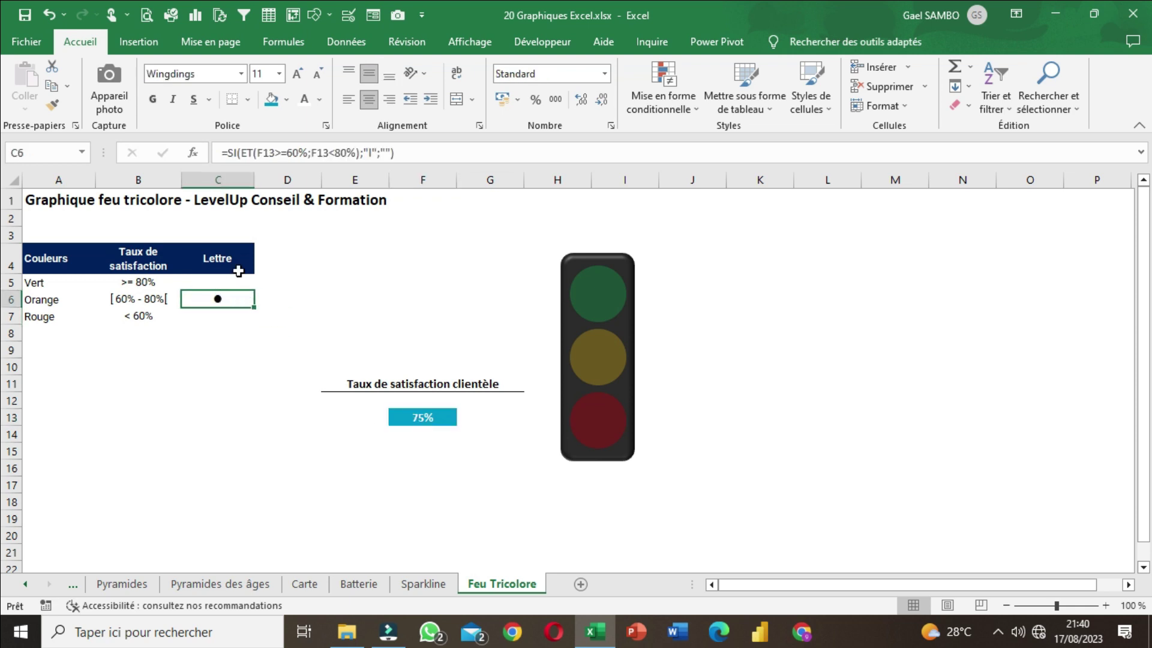
left_click(230, 278)
- Save the workbook and select the Lettre cell for Orange (C6)
key("ctrl+s")
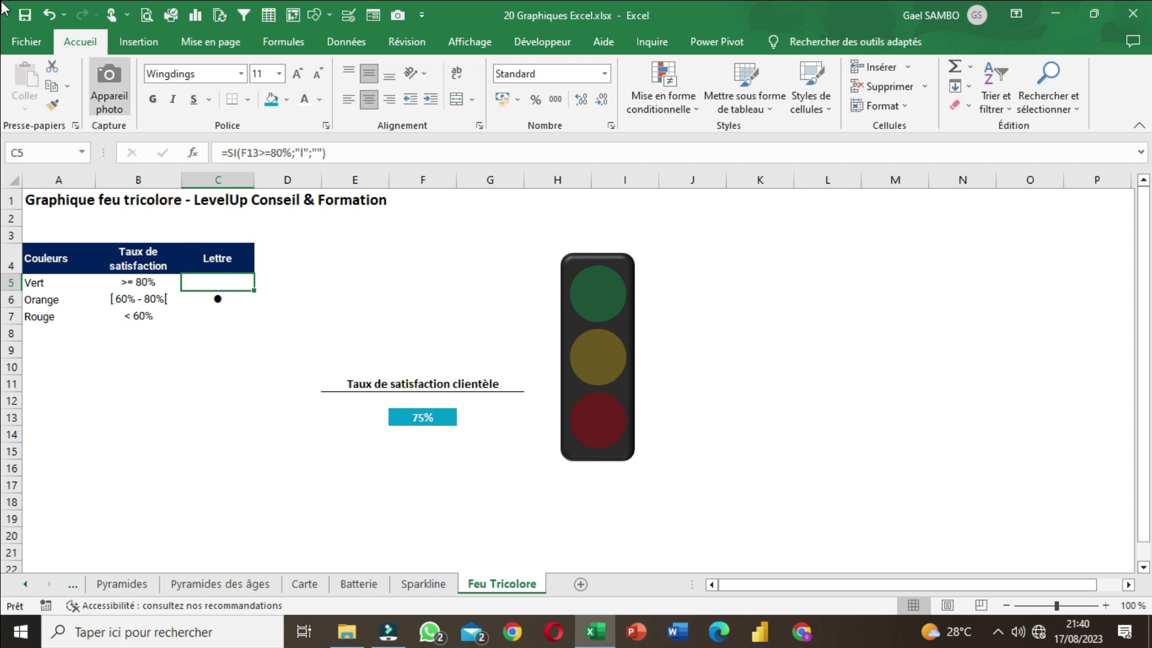
left_click(25, 16)
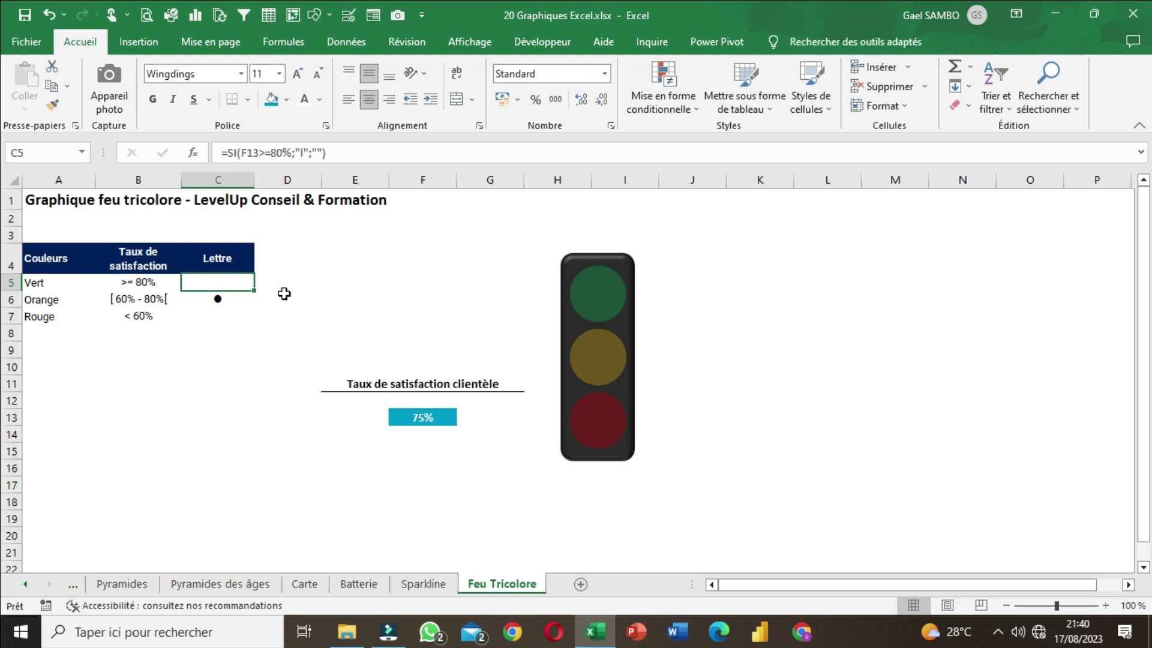
left_click(348, 299)
left_click(208, 294)
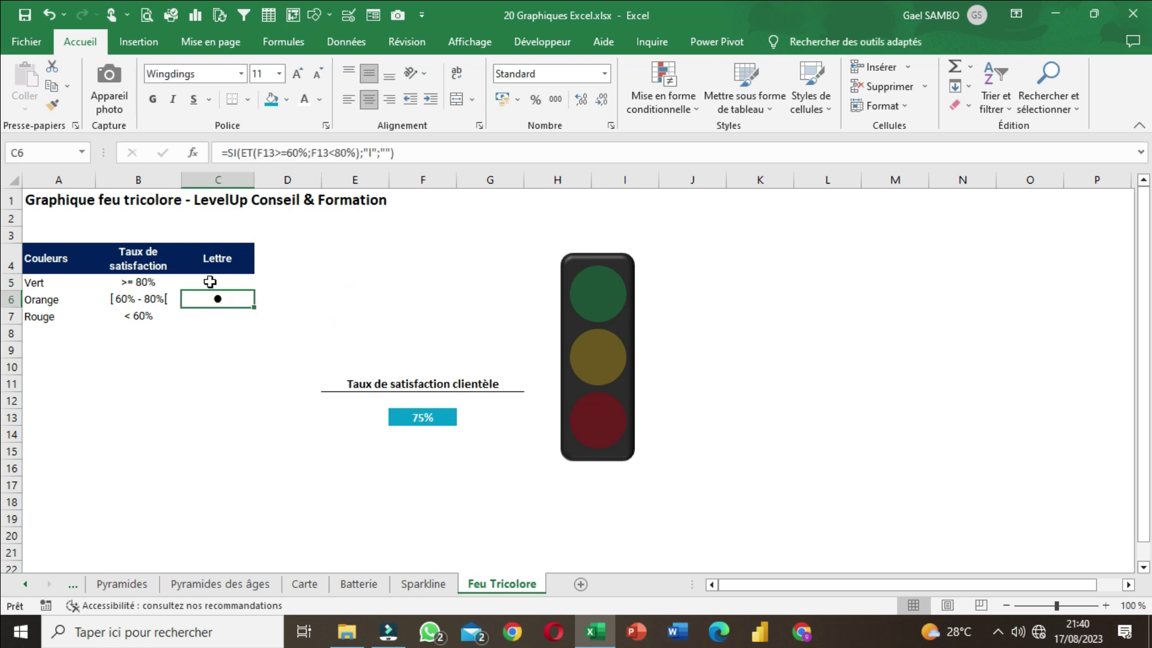
- Set the satisfaction rate in F13 to 85%
left_click(416, 416)
type("80")
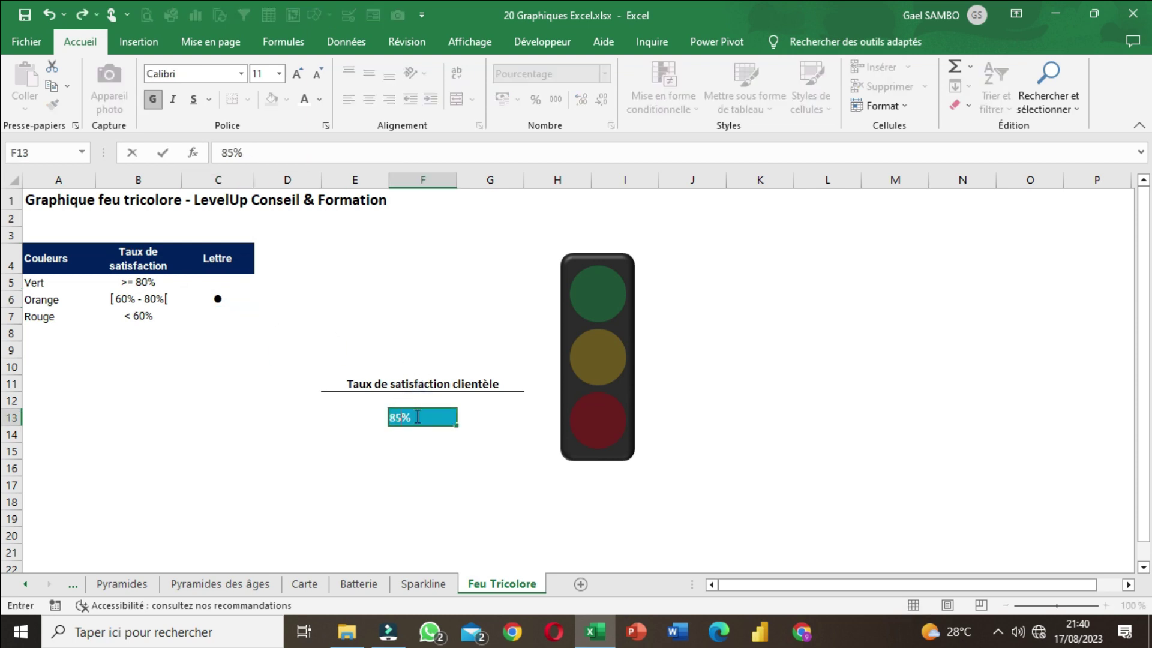
key("Return")
left_click(416, 416)
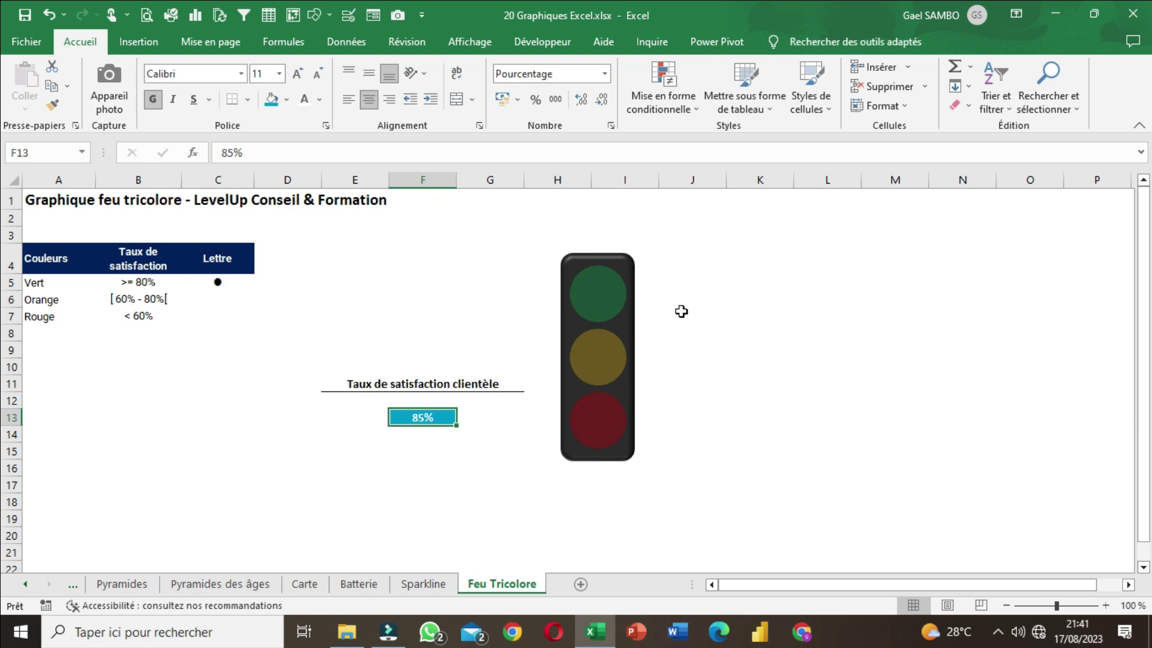
- Insert a text box on the sheet above the satisfaction rate title, spanning about rows 4 to 6 in columns E and F
left_click(139, 42)
left_click(225, 87)
left_click(251, 175)
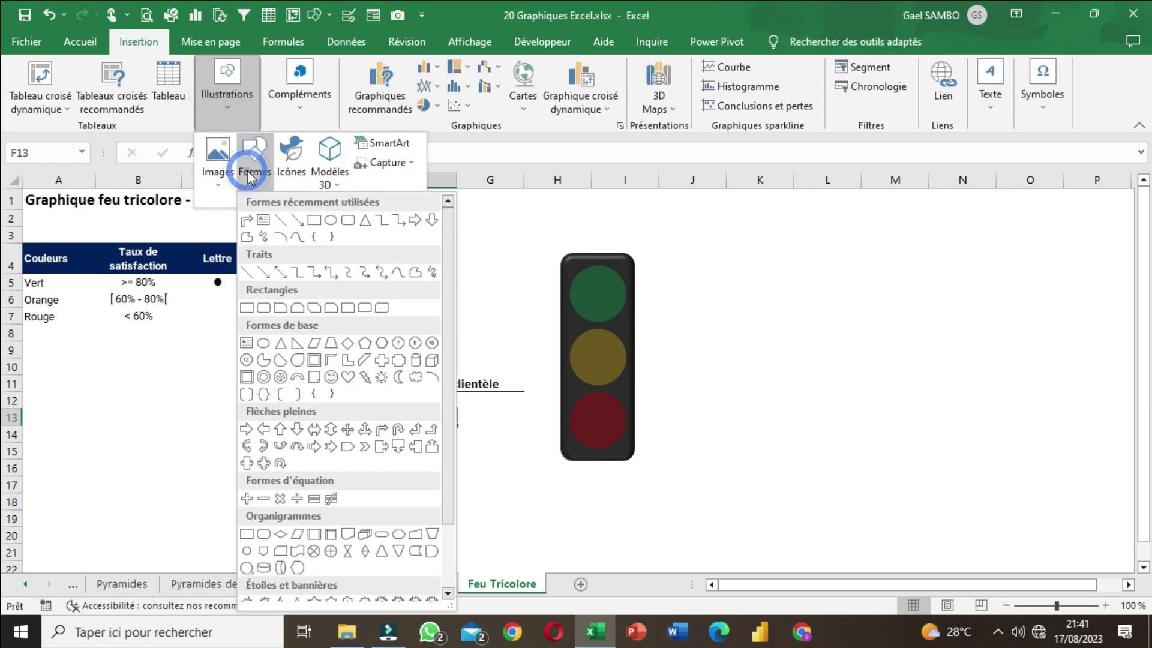
left_click(257, 221)
left_click_drag(357, 246, 441, 308)
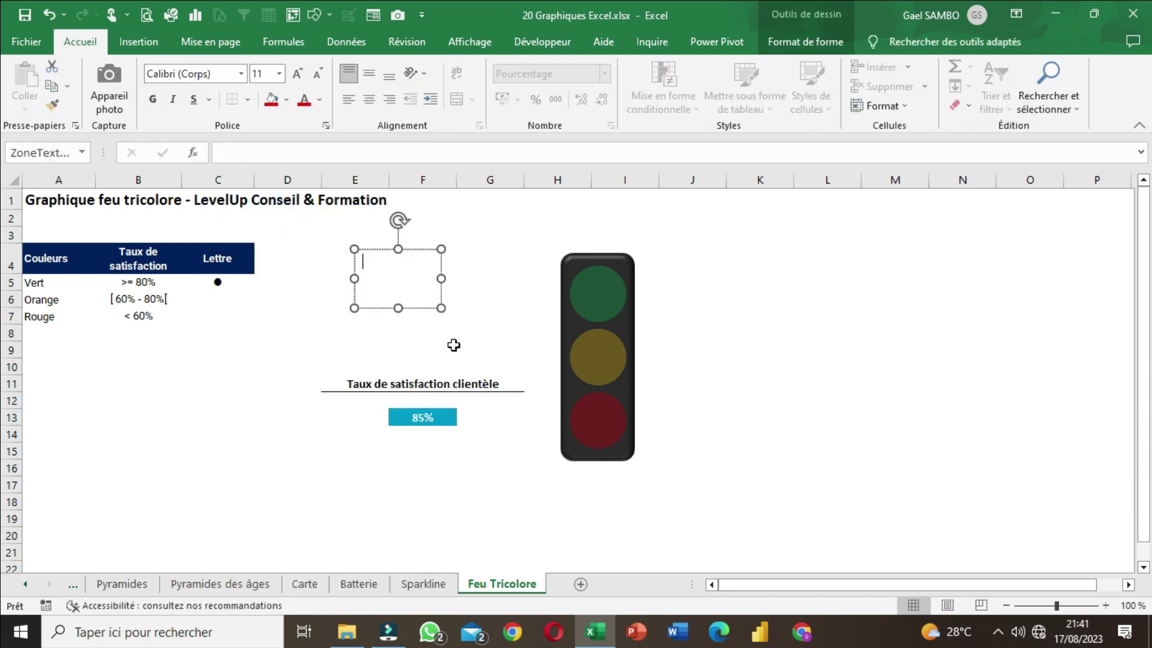
left_click(451, 348)
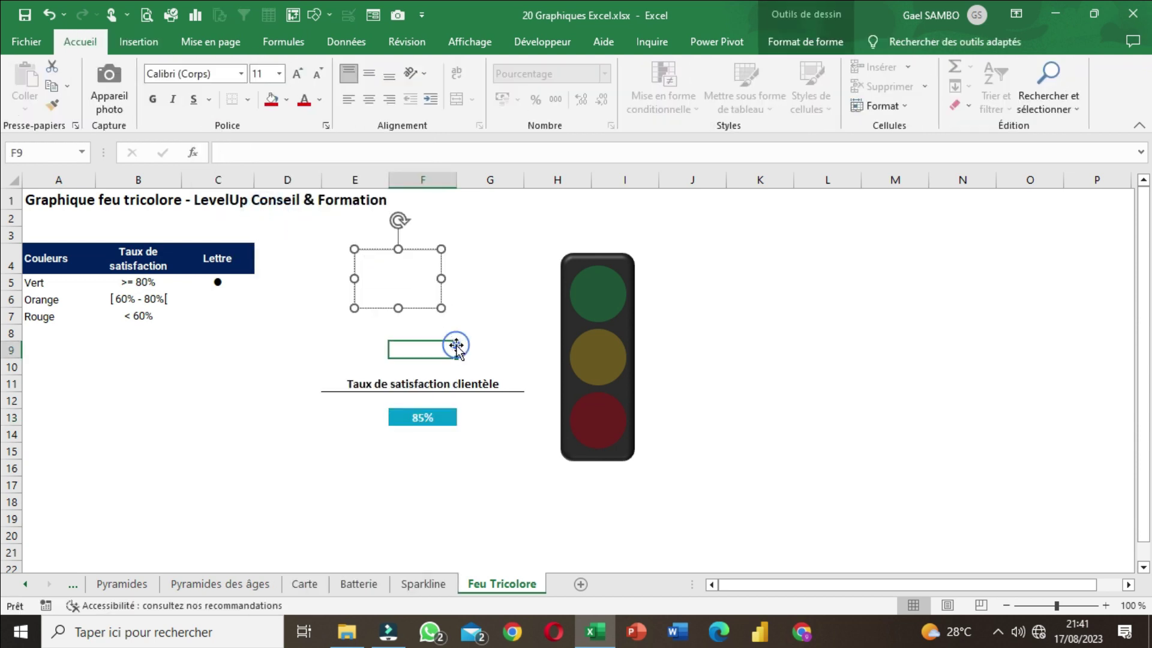
- Link the new text box to the Vert Lettre cell with the formula =$C$5
left_click(412, 301)
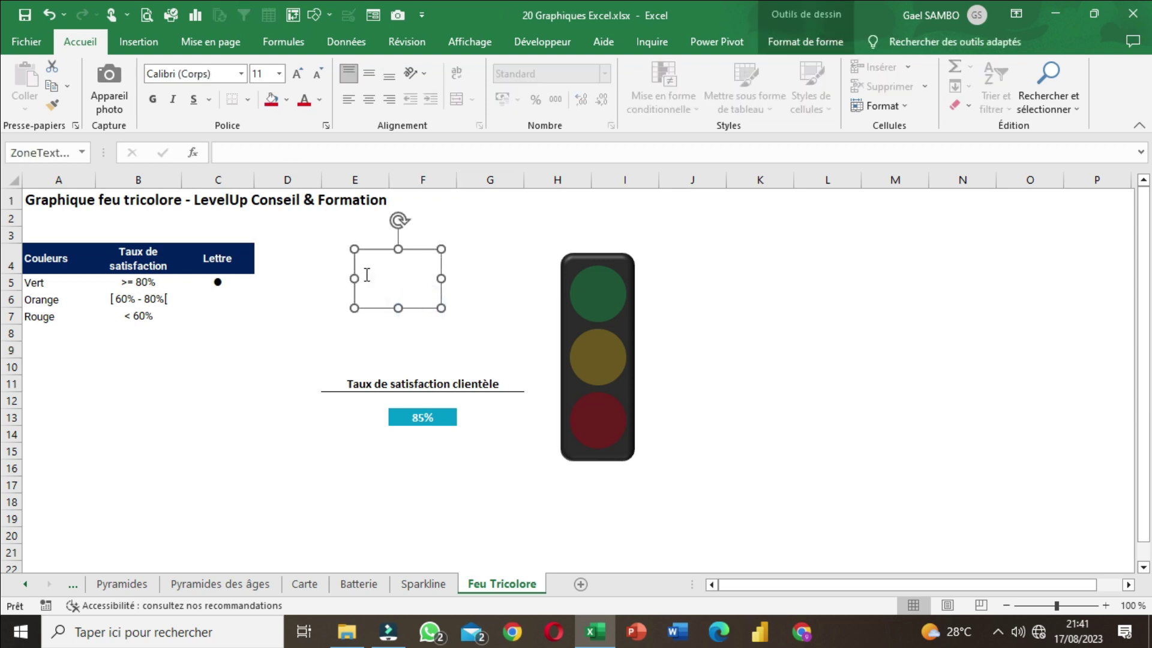
left_click(243, 151)
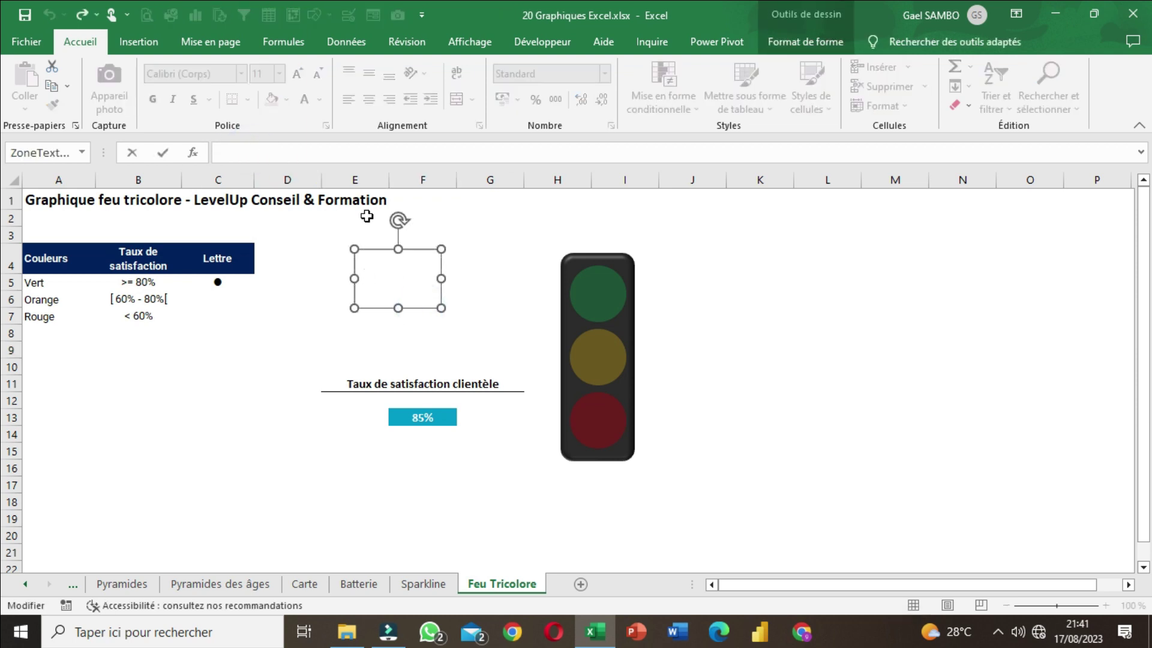
type("=")
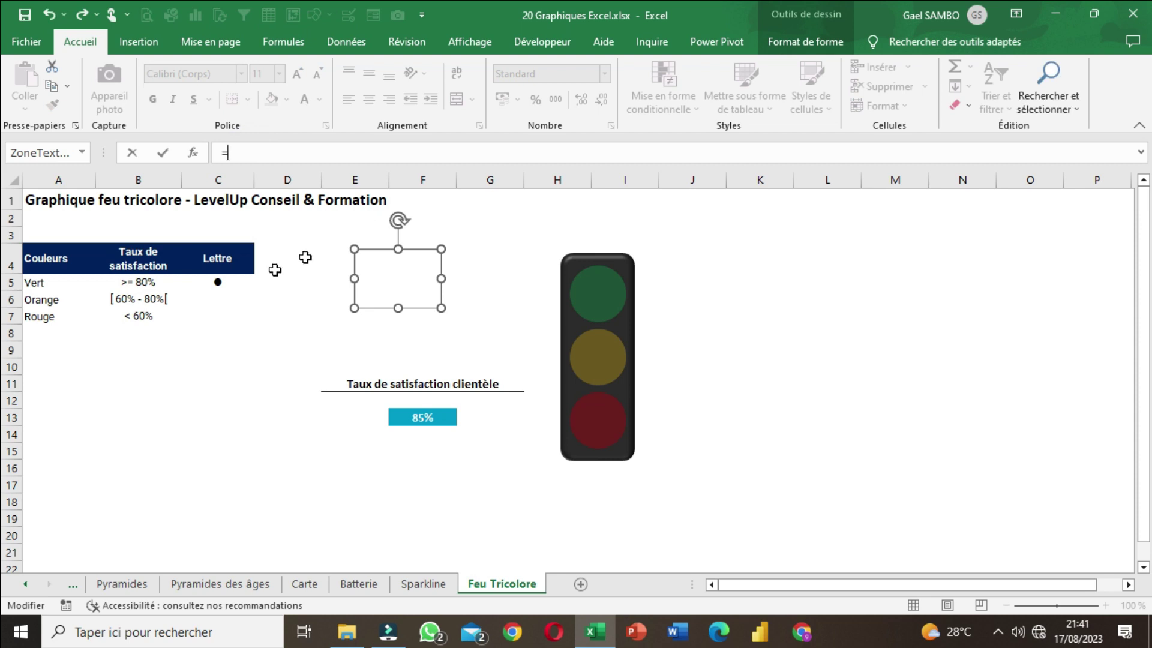
left_click(220, 280)
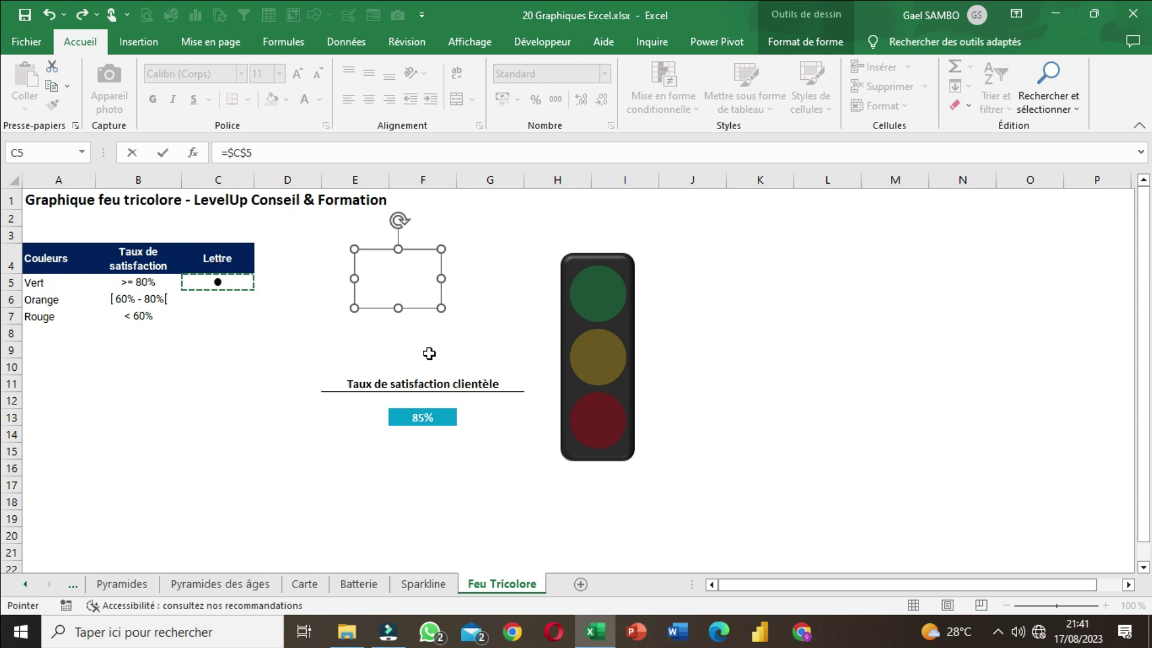
key("Return")
left_click(437, 334)
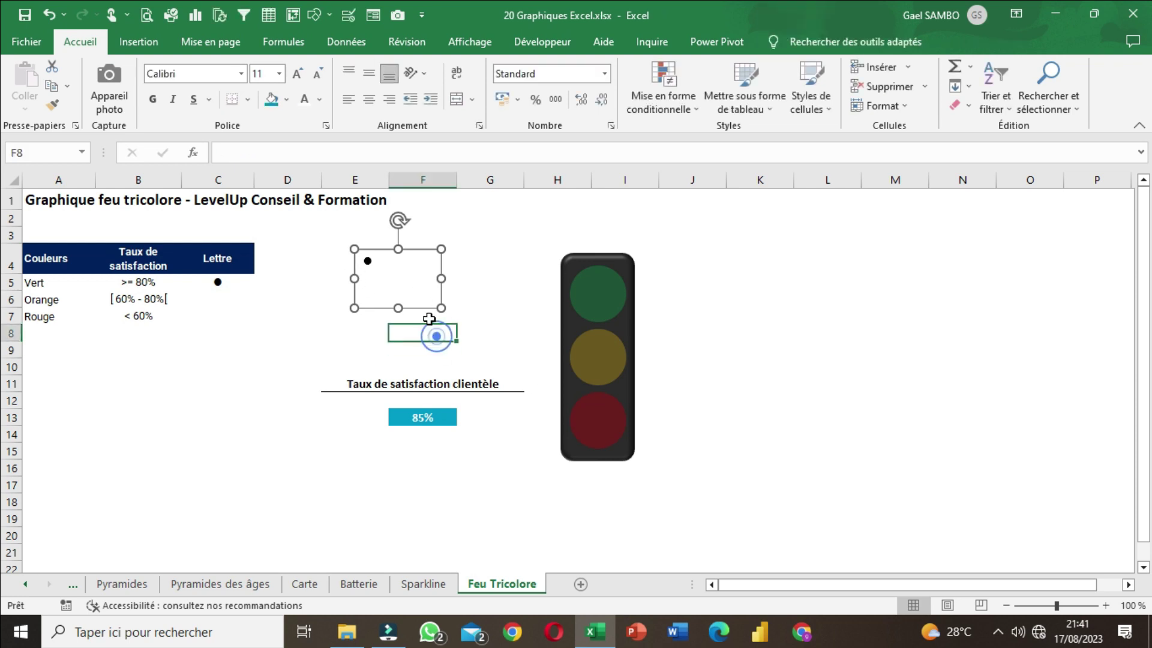
- Centre the text box's dot horizontally and vertically and enlarge its font size to 60
left_click(413, 306)
left_click(369, 98)
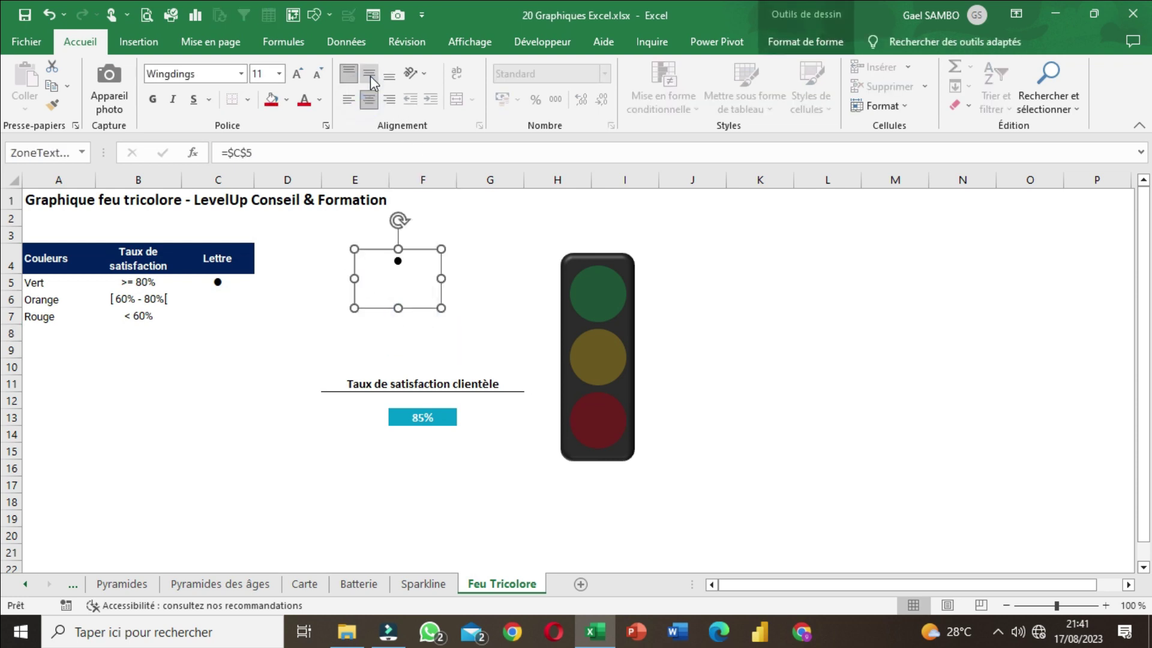
left_click(370, 74)
left_click(298, 75)
left_click(297, 74)
left_click(297, 74)
left_click(297, 75)
left_click(298, 74)
left_click(297, 75)
left_click(297, 74)
left_click(297, 74)
left_click(298, 74)
- Remove the outline and the fill from the text box linked to C5
left_click(800, 38)
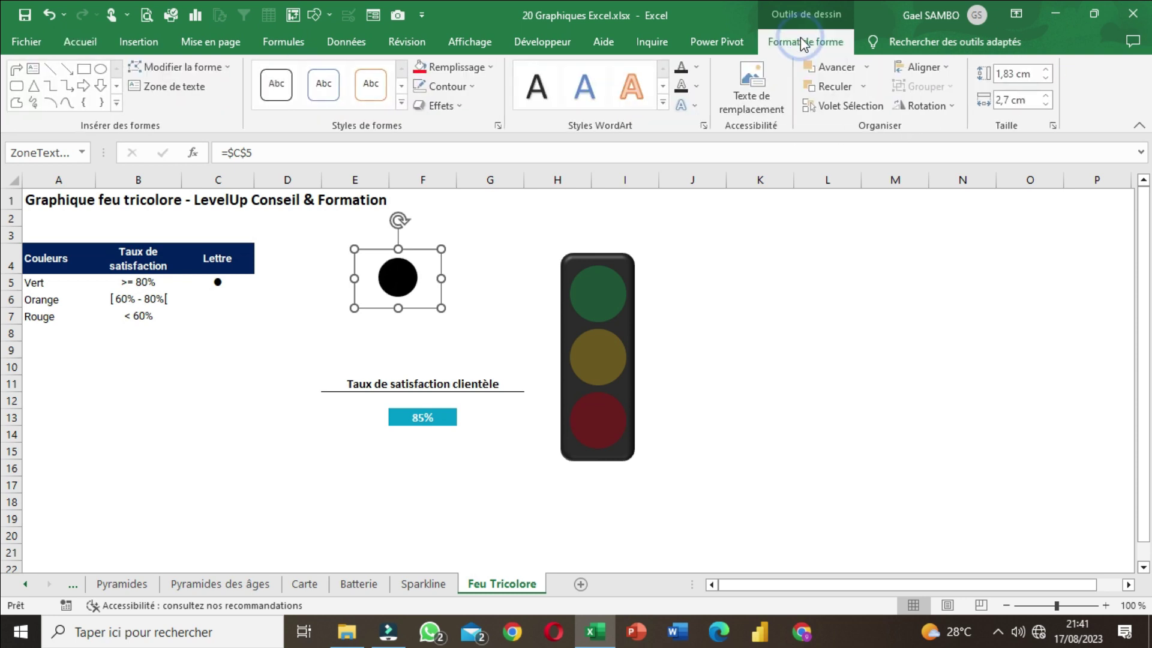
left_click(460, 85)
left_click(465, 285)
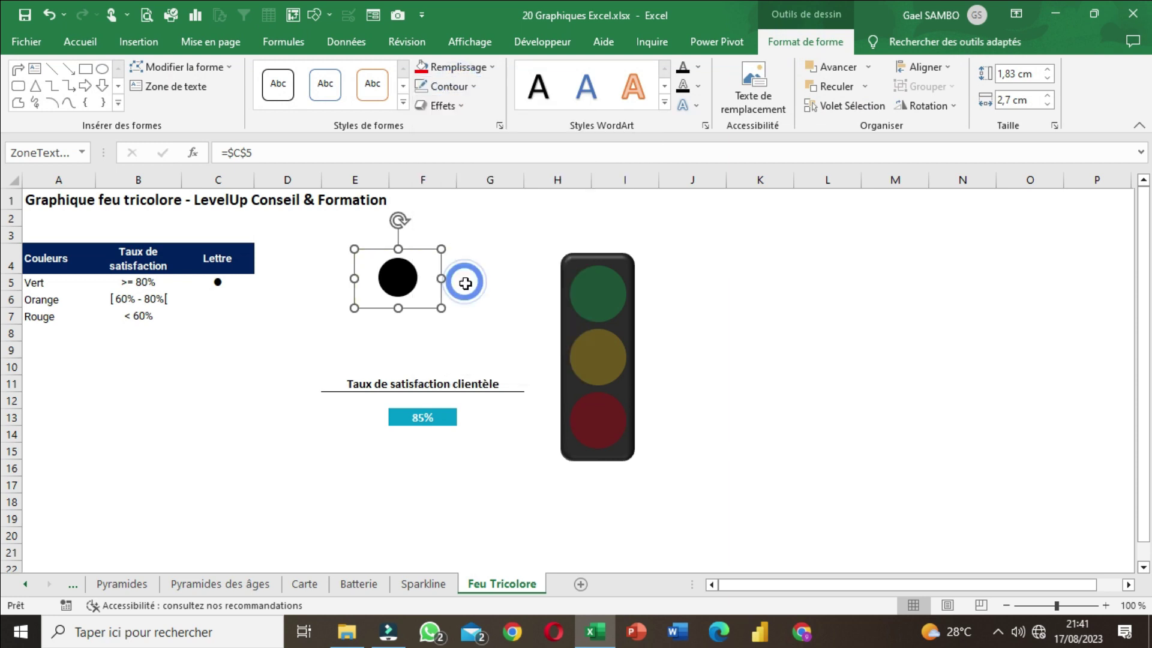
left_click(461, 68)
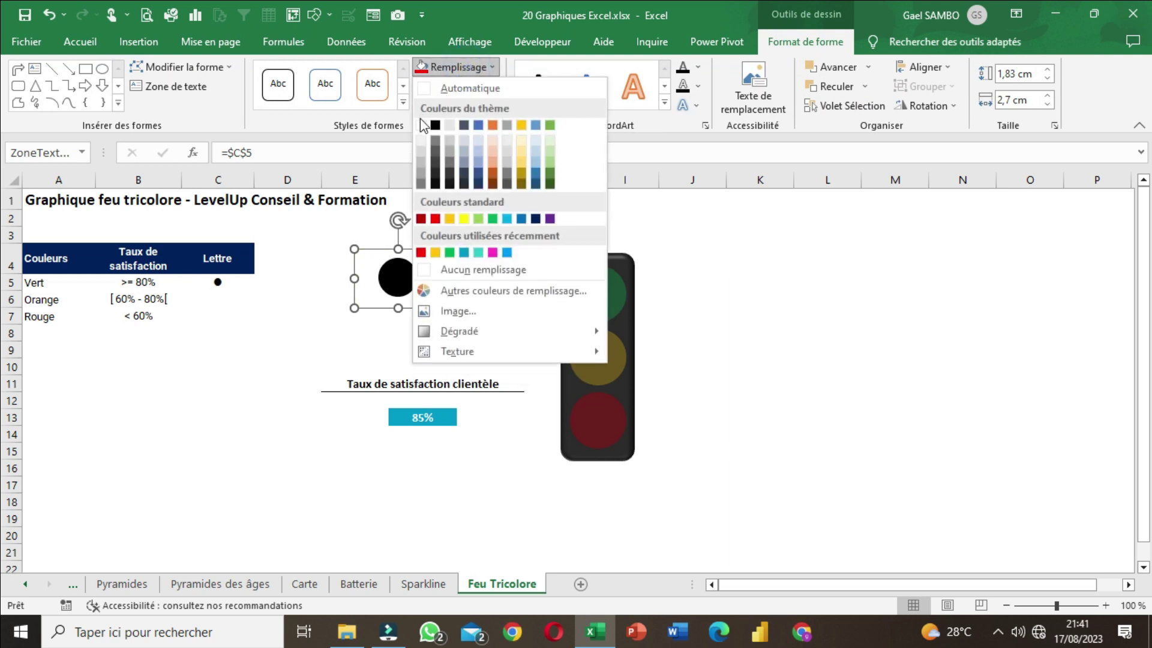
left_click(474, 277)
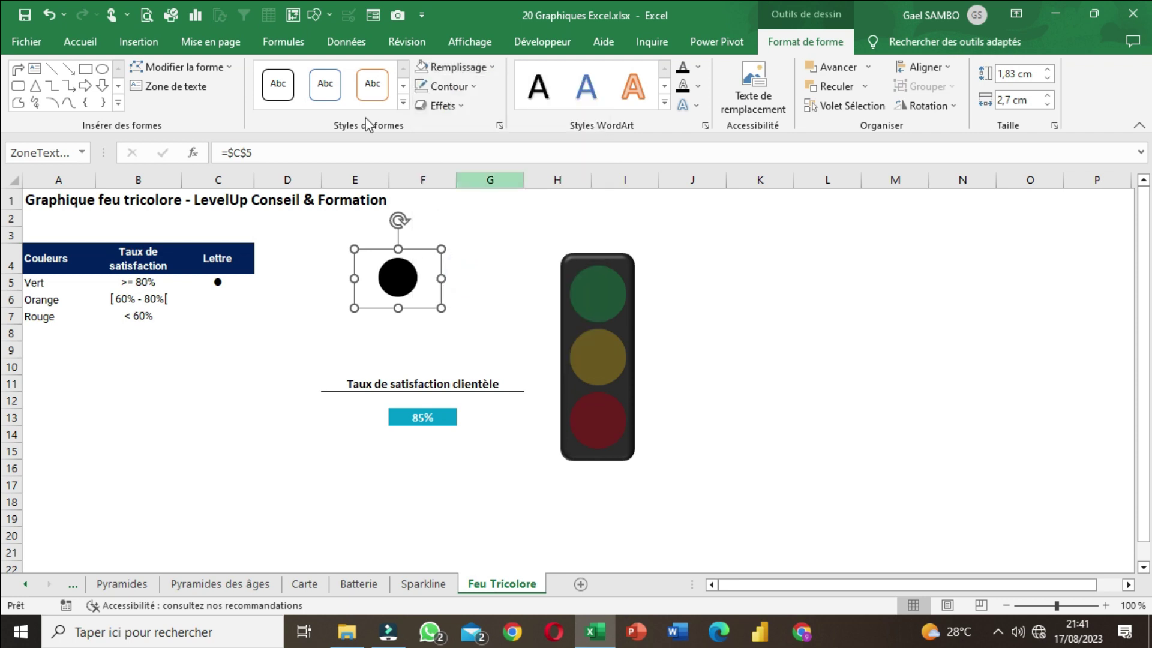
- Colour the text box's dot green, using the recently used green font colour
left_click(89, 44)
left_click(321, 100)
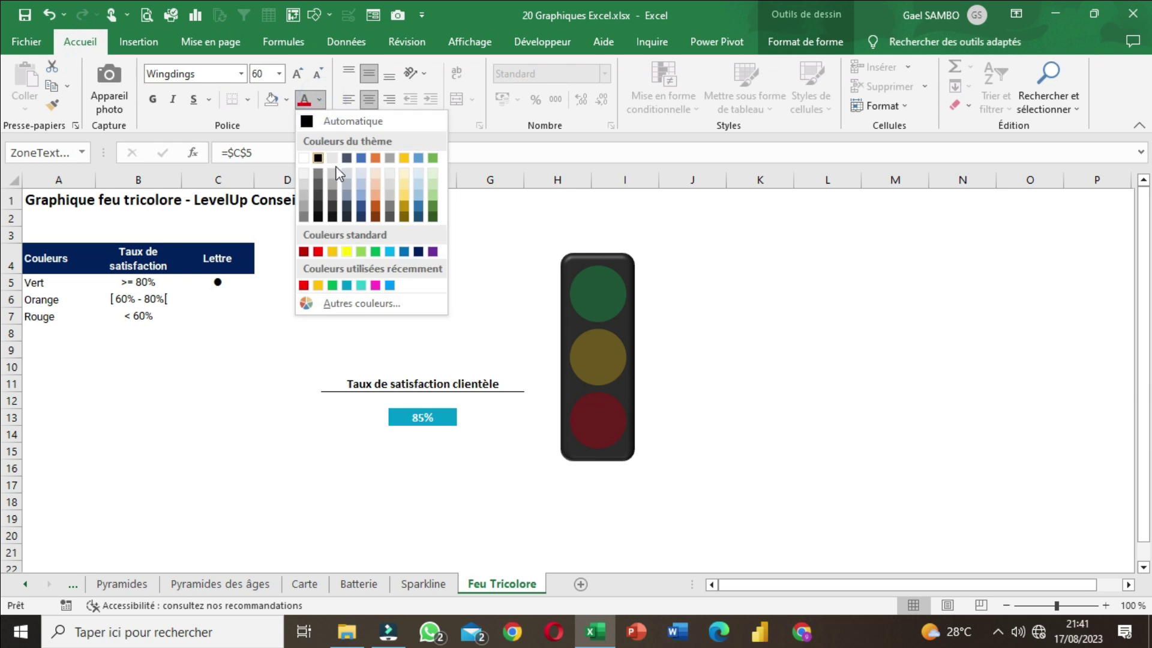
left_click(333, 285)
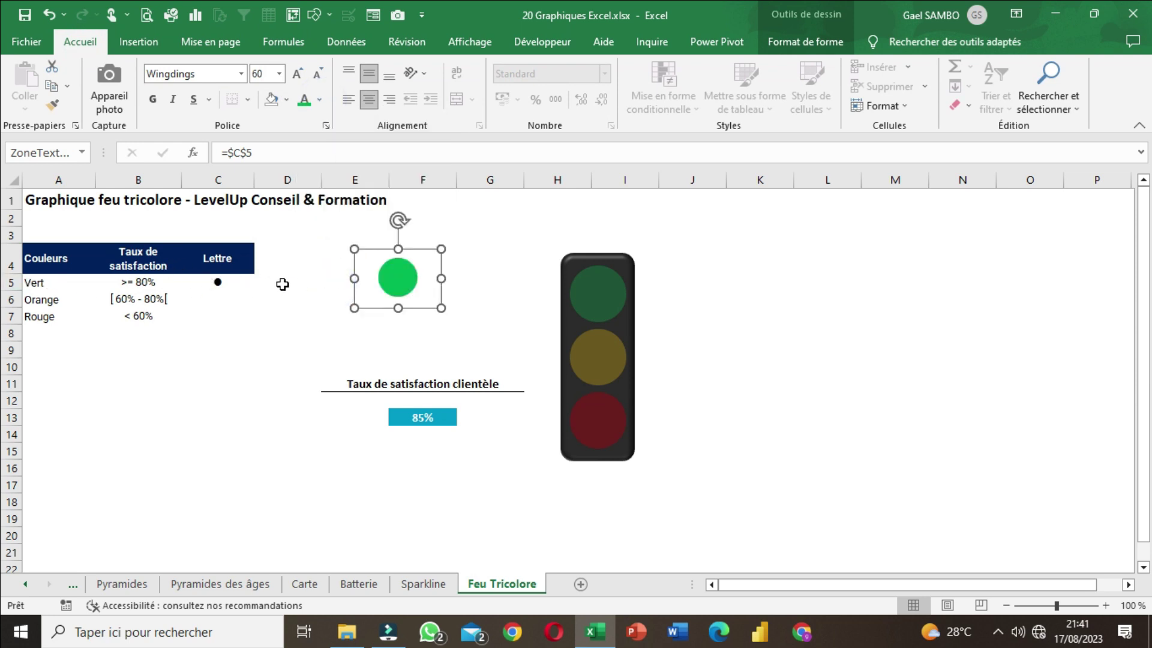
left_click(404, 332)
- Place the green dot's text box over the traffic light's green circle and enlarge its font size to 80
left_click_drag(403, 290, 604, 306)
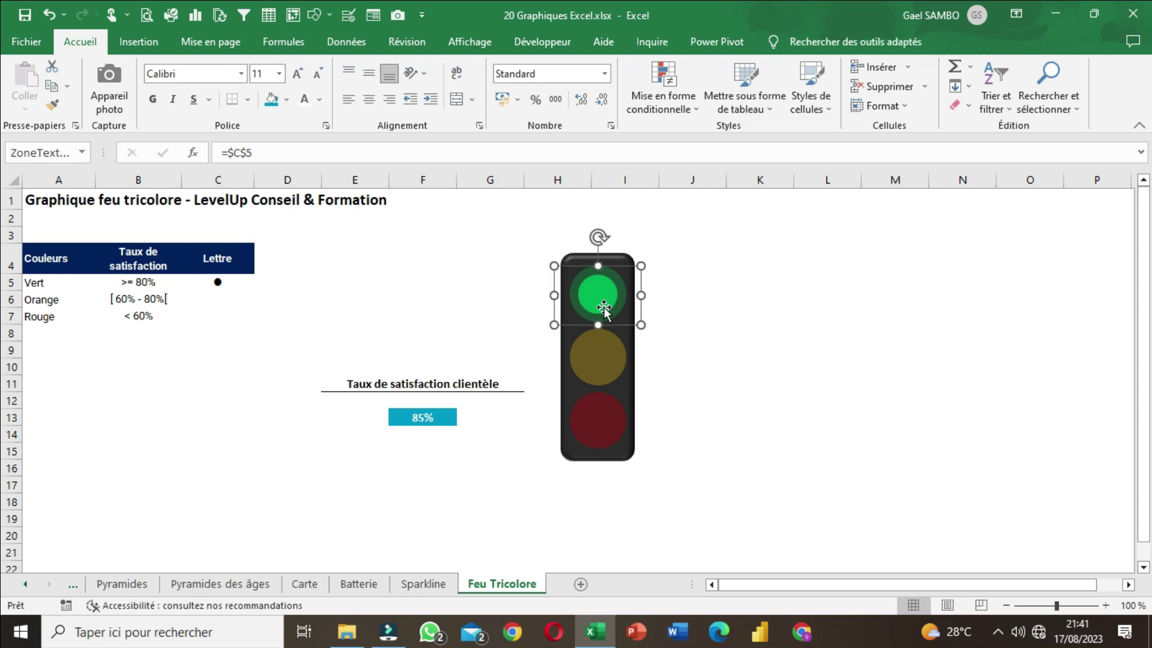
left_click(299, 76)
left_click(299, 75)
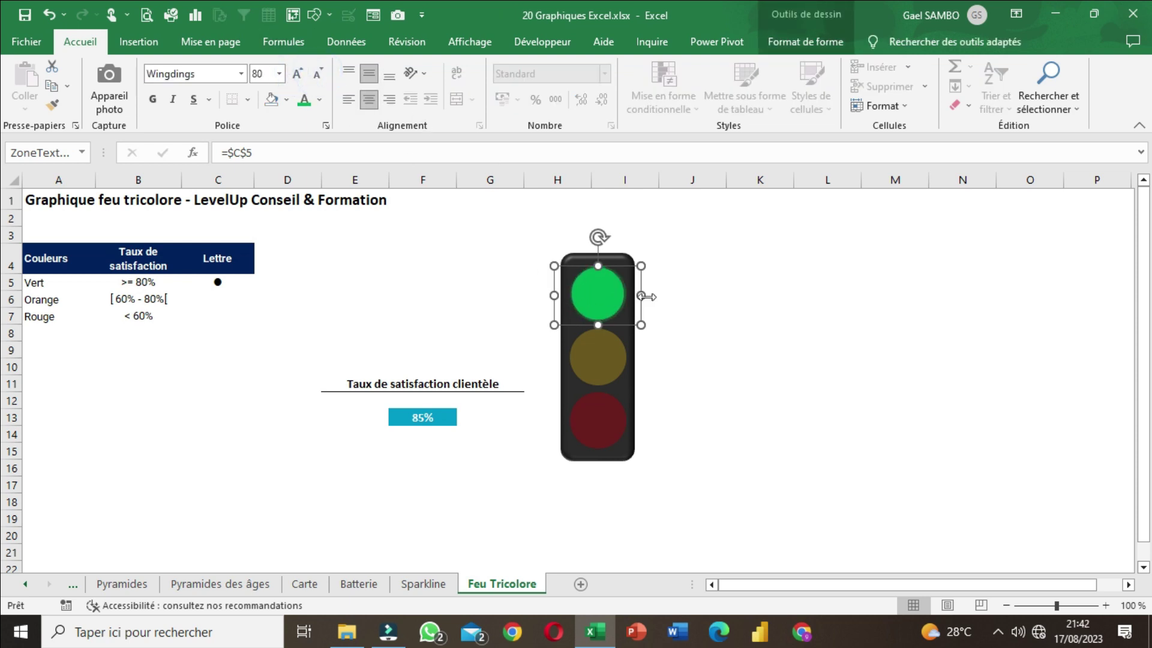
left_click(761, 340)
left_click(610, 300)
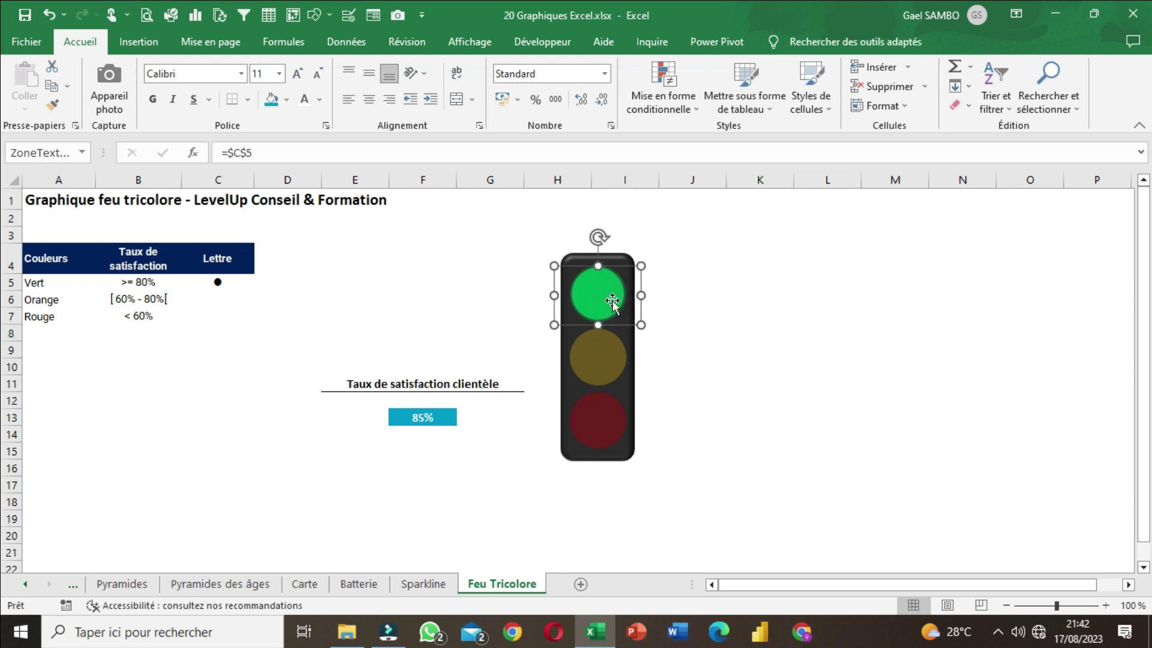
- Draw a text box about 2.2 cm high and 2.67 cm wide above the "Taux de satisfaction clientèle" heading
left_click(780, 349)
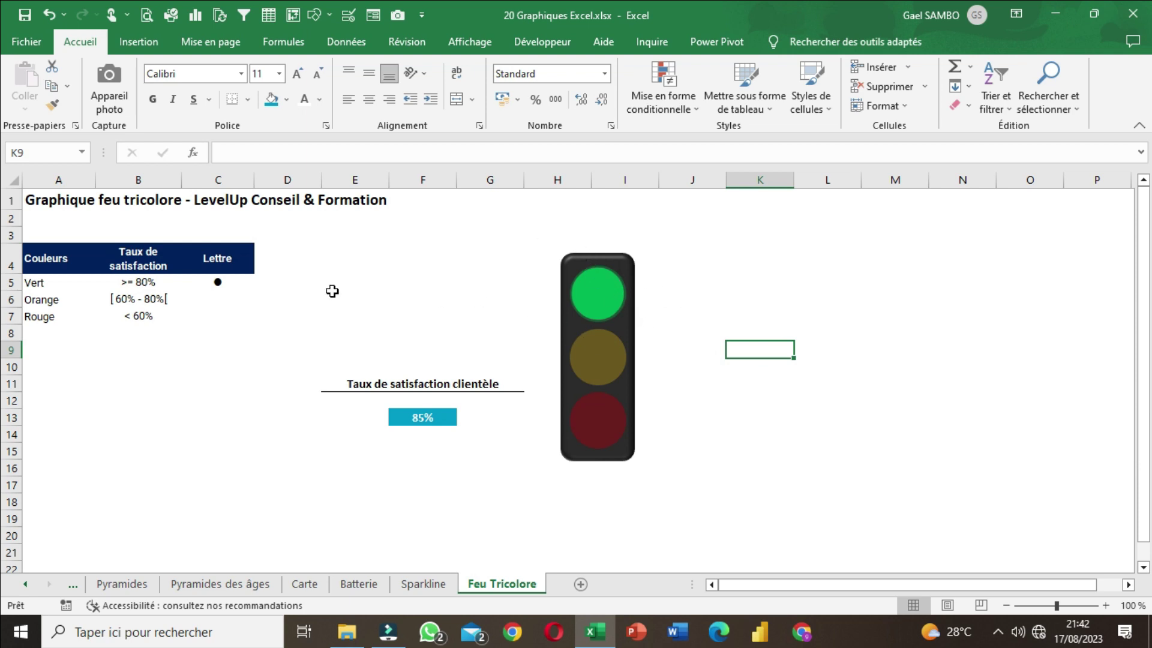
left_click(139, 42)
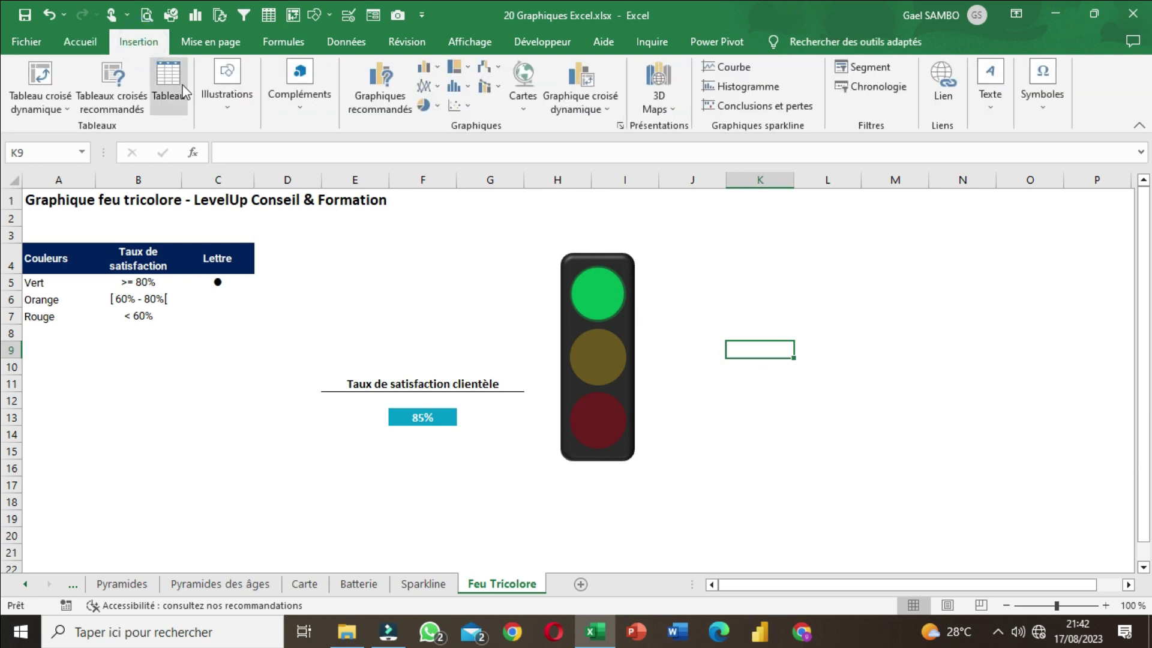
left_click(232, 106)
left_click(254, 163)
left_click(262, 216)
left_click_drag(338, 255, 423, 325)
- Set the customer satisfaction rate in F13 to 70%
left_click(423, 418)
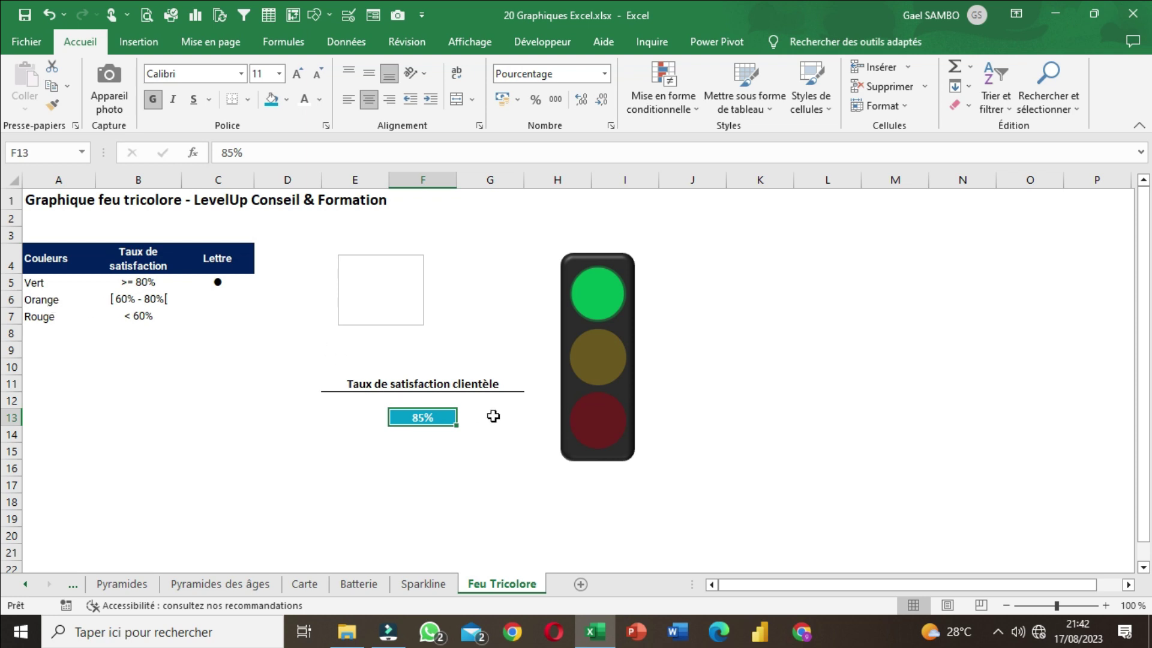
type("70")
key("Return")
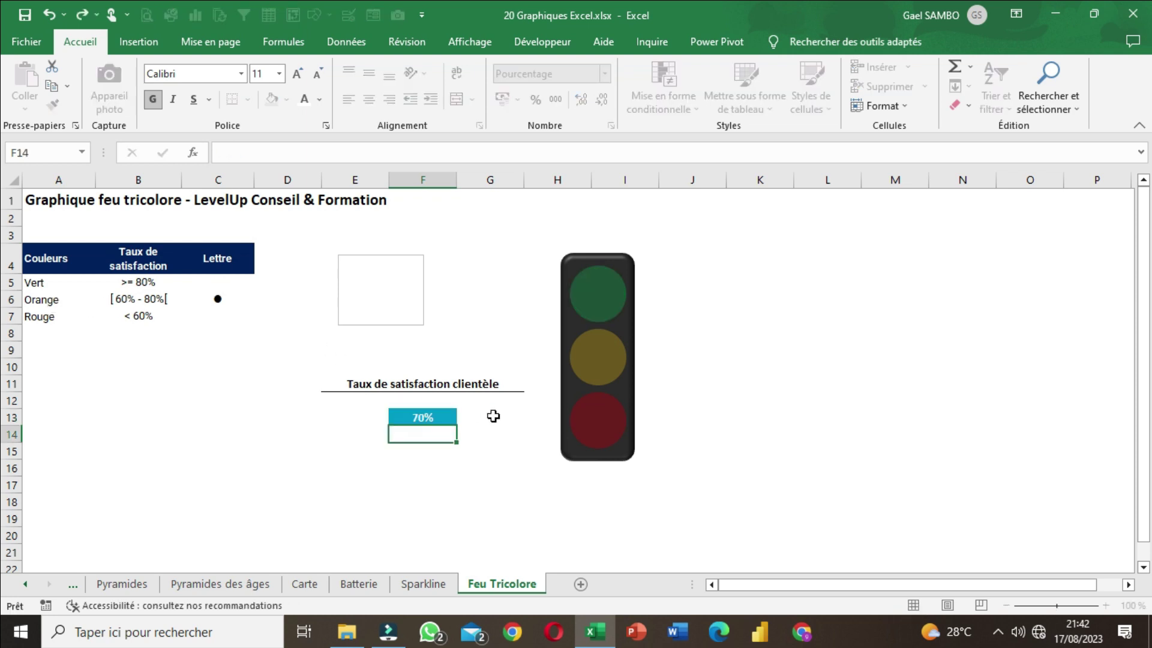
- Link the new text box to the Orange letter cell with the formula =$C$6
left_click(214, 301)
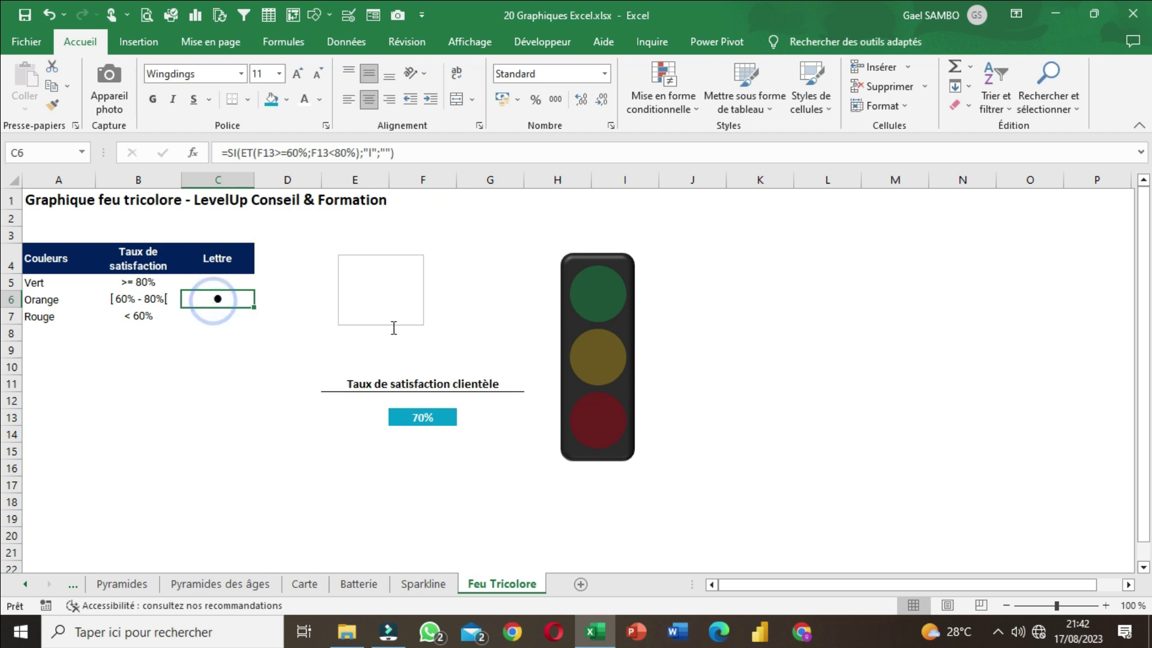
left_click(404, 325)
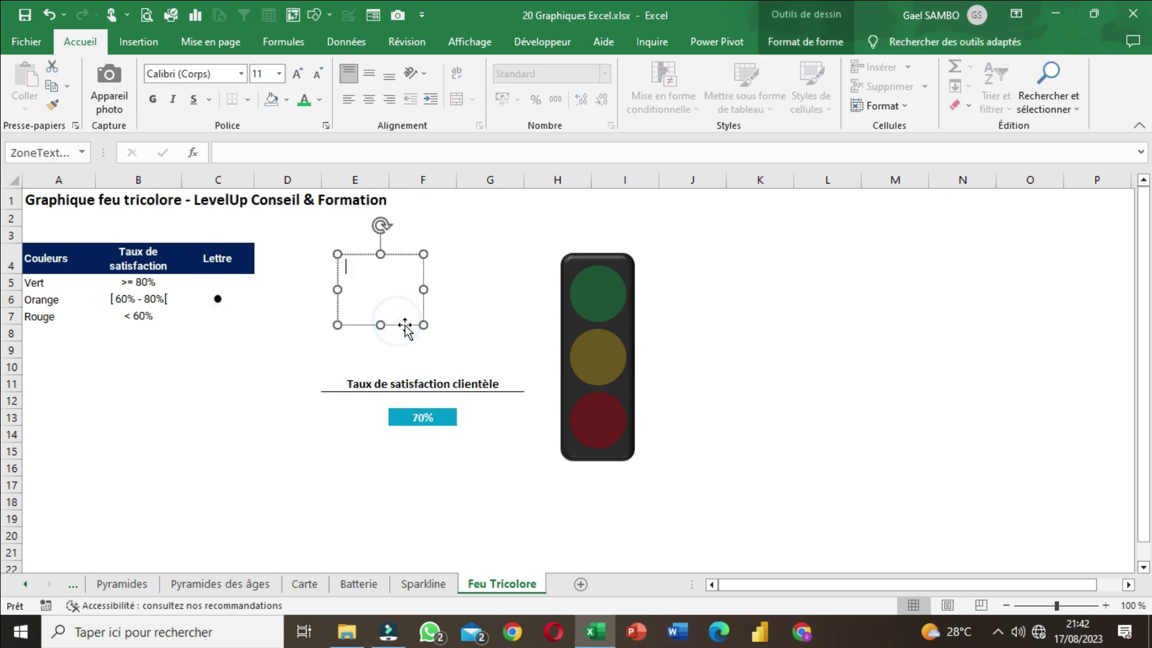
left_click(276, 154)
type("=")
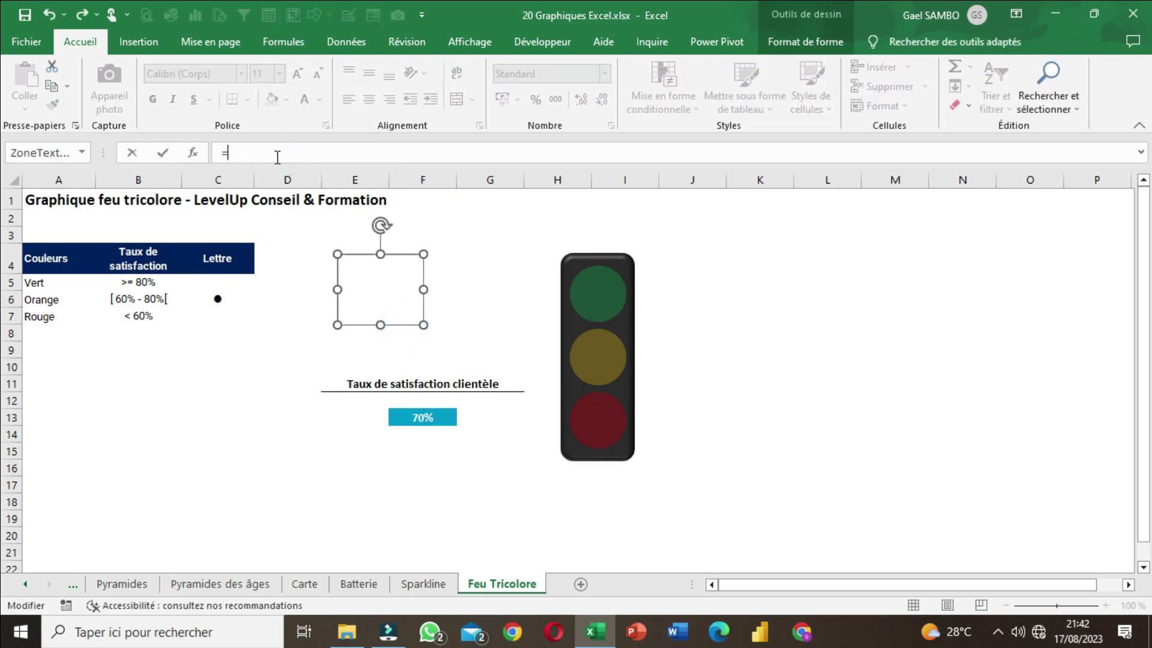
left_click(214, 303)
key("Return")
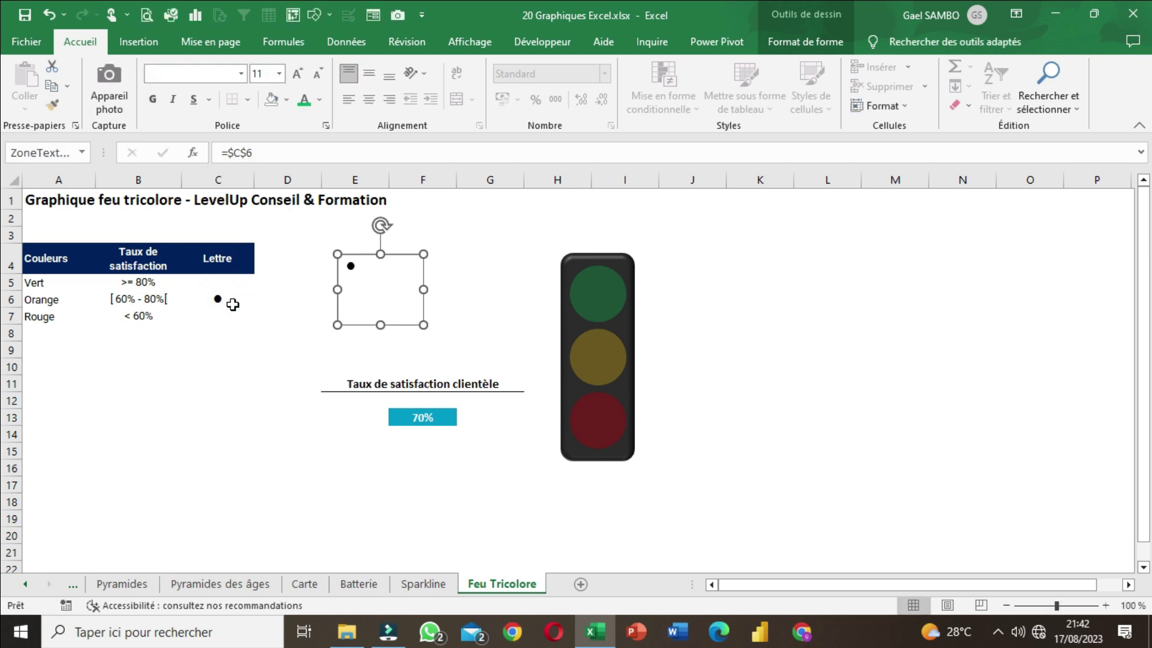
- Set the font size of the text box linked to C6 to 80 and centre its dot vertically
left_click(596, 312)
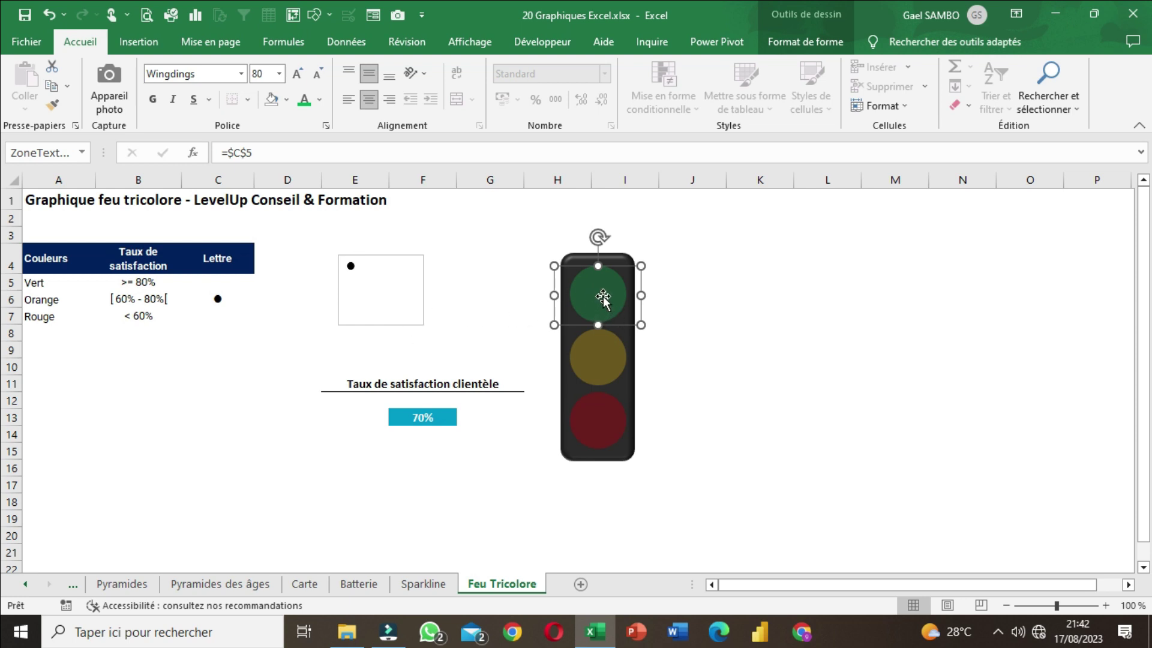
left_click(369, 325)
left_click(263, 73)
type("8")
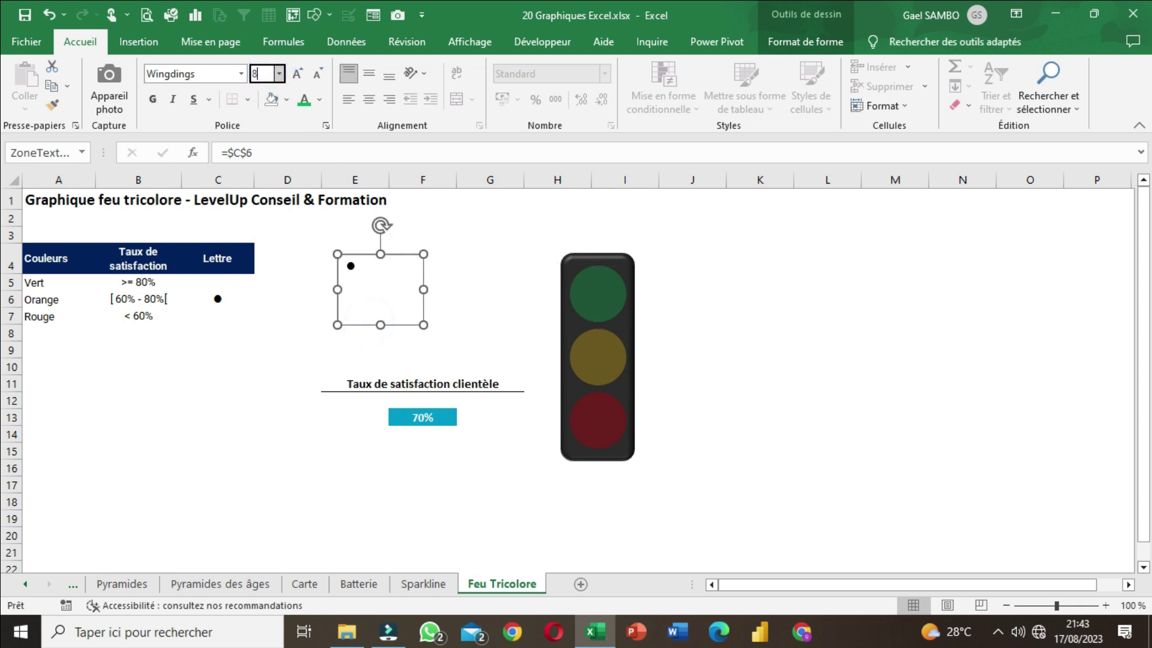
type("0")
key("Return")
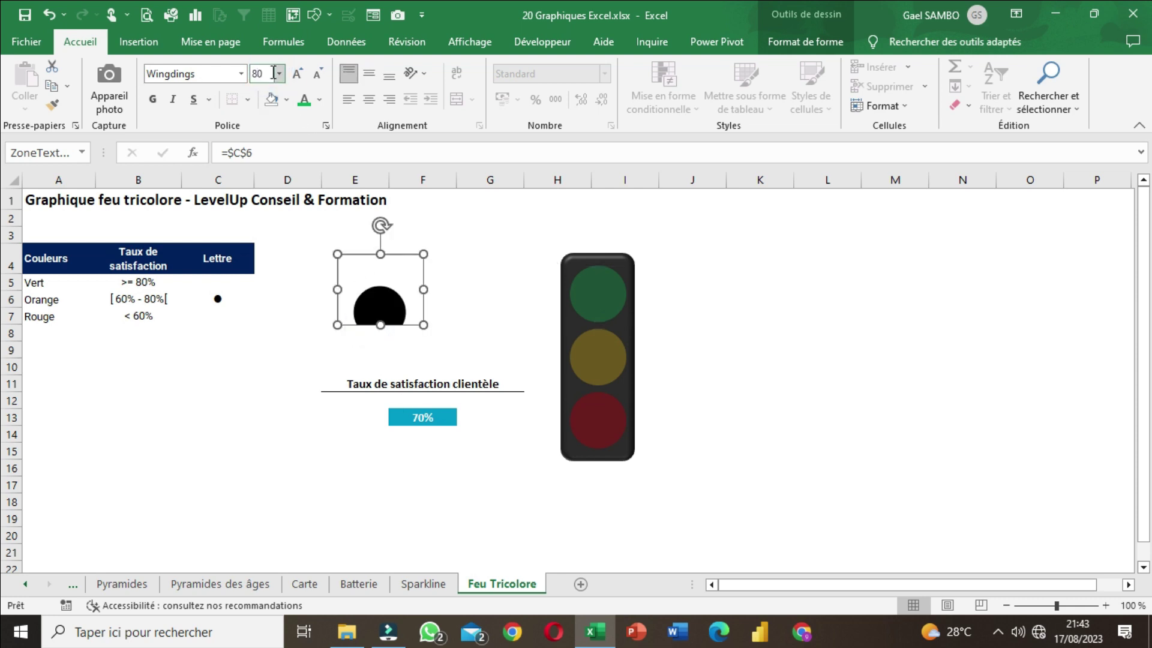
left_click(366, 78)
- Remove the outline and the fill from the text box linked to C6
left_click(818, 42)
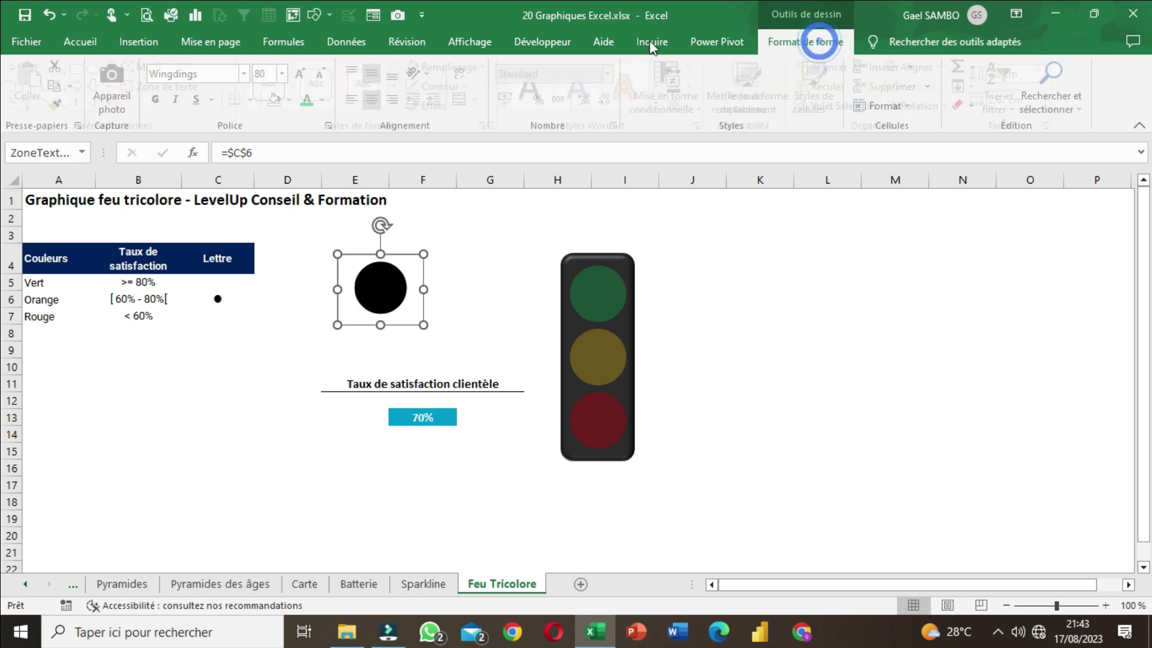
left_click(446, 87)
left_click(483, 283)
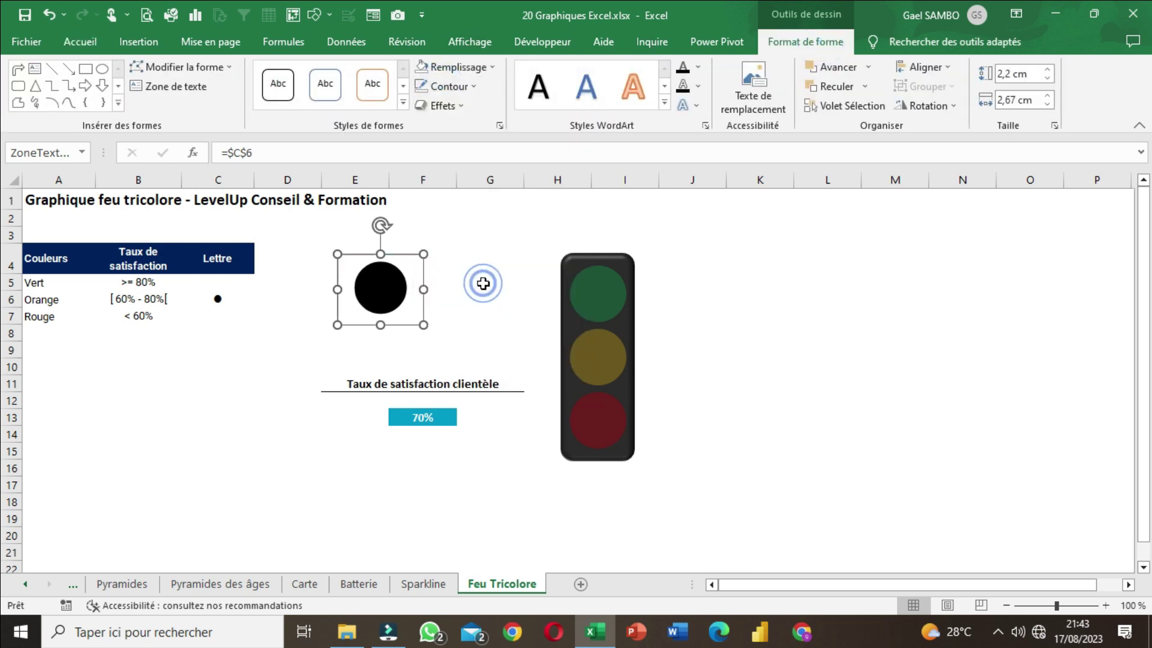
left_click(460, 65)
left_click(461, 270)
- Set the font colour of the dot linked to C6 to red
left_click(81, 42)
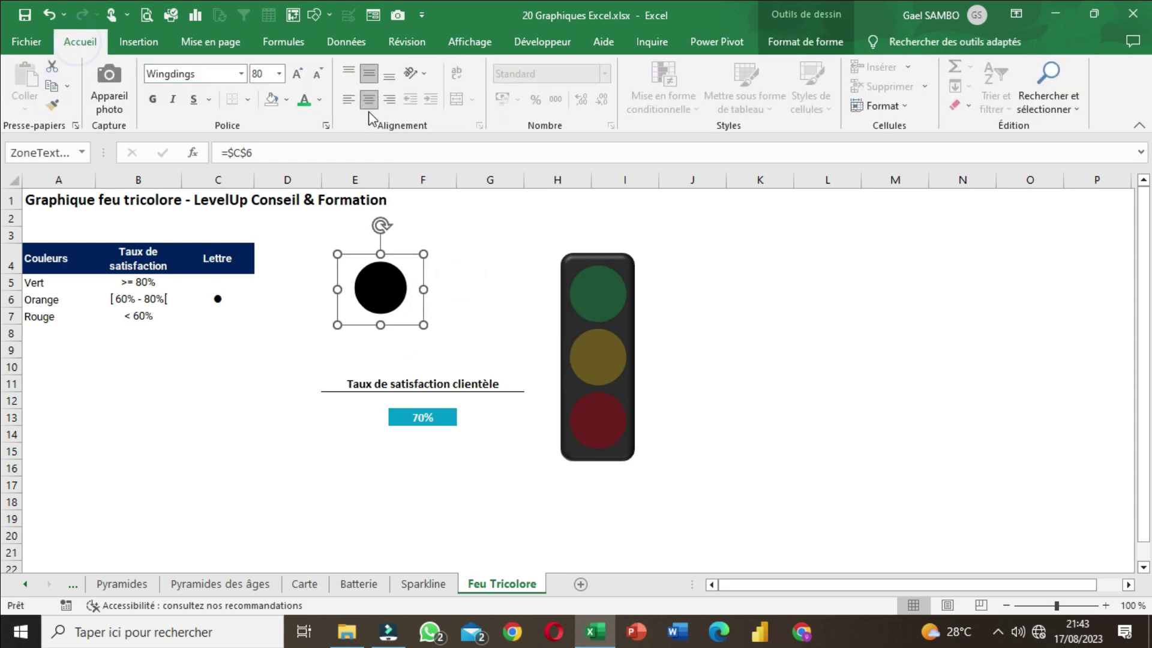
left_click(321, 100)
left_click(316, 256)
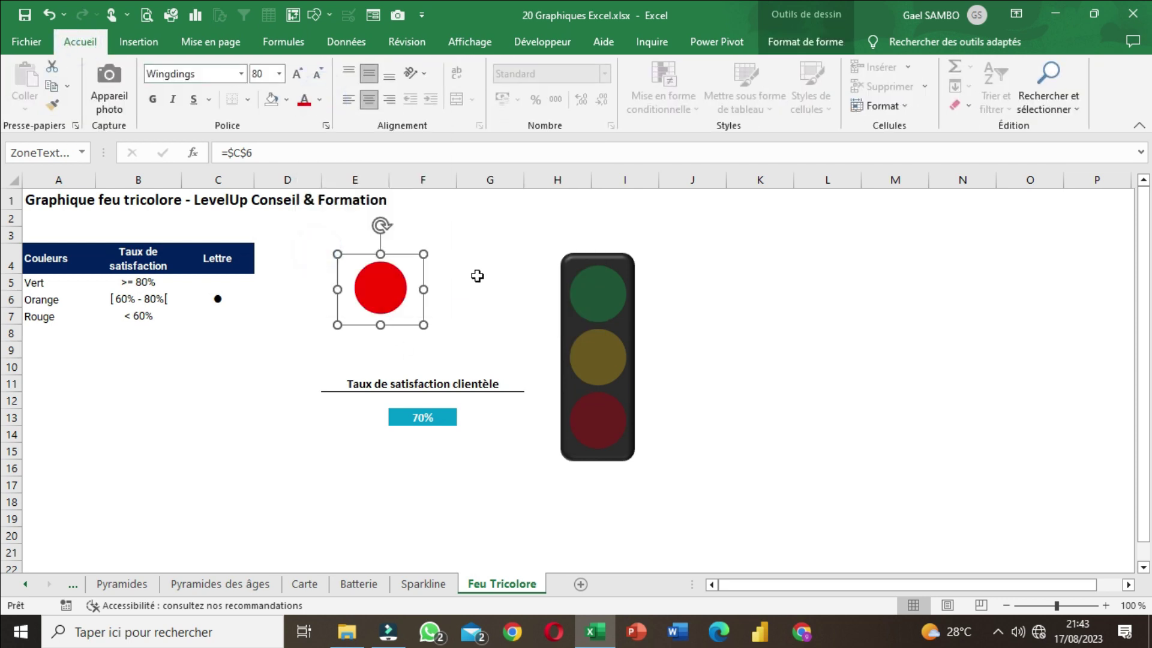
left_click(450, 273)
- Set the font colour of the dot linked to C6 to gold
left_click_drag(380, 288, 411, 286)
left_click(319, 100)
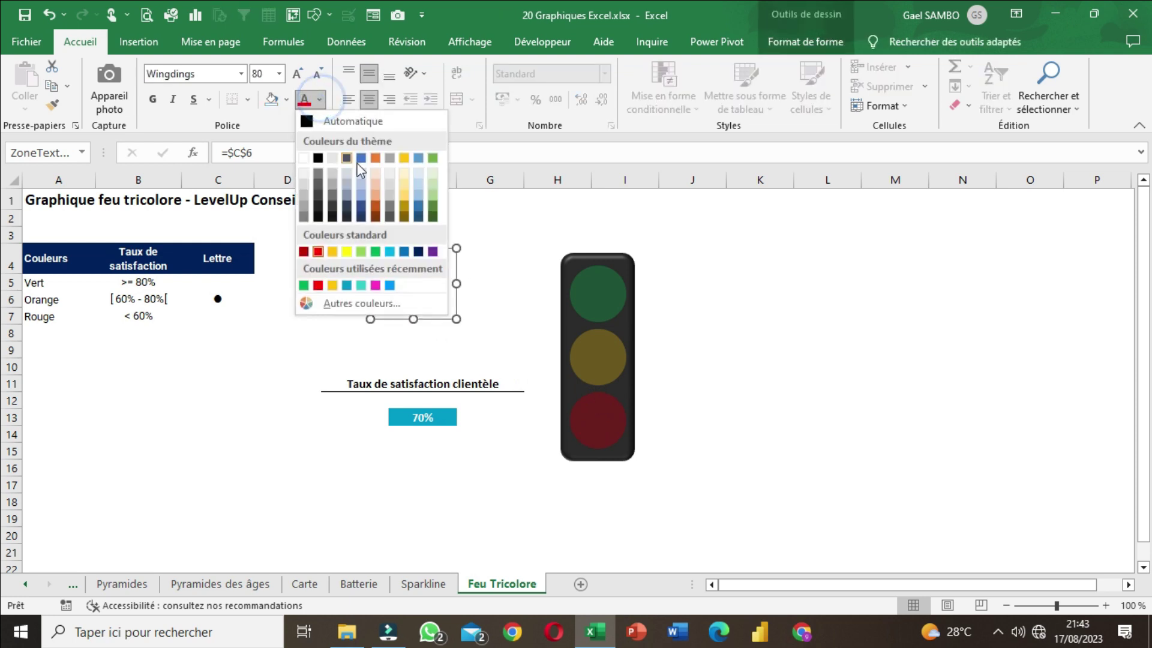
left_click(401, 158)
left_click(484, 248)
- Place the gold dot's text box over the middle light of the traffic light and nudge it slightly upward
mouse_move(430, 280)
left_mouse_down()
mouse_move(468, 316)
mouse_move(603, 366)
left_mouse_up()
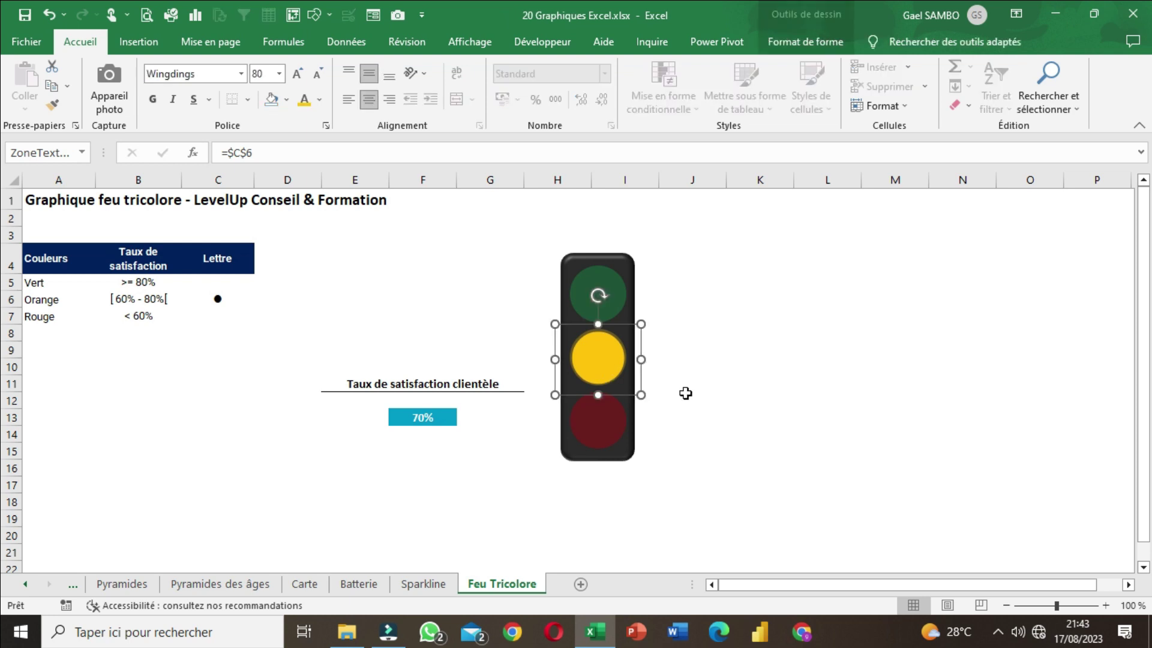
key("Up")
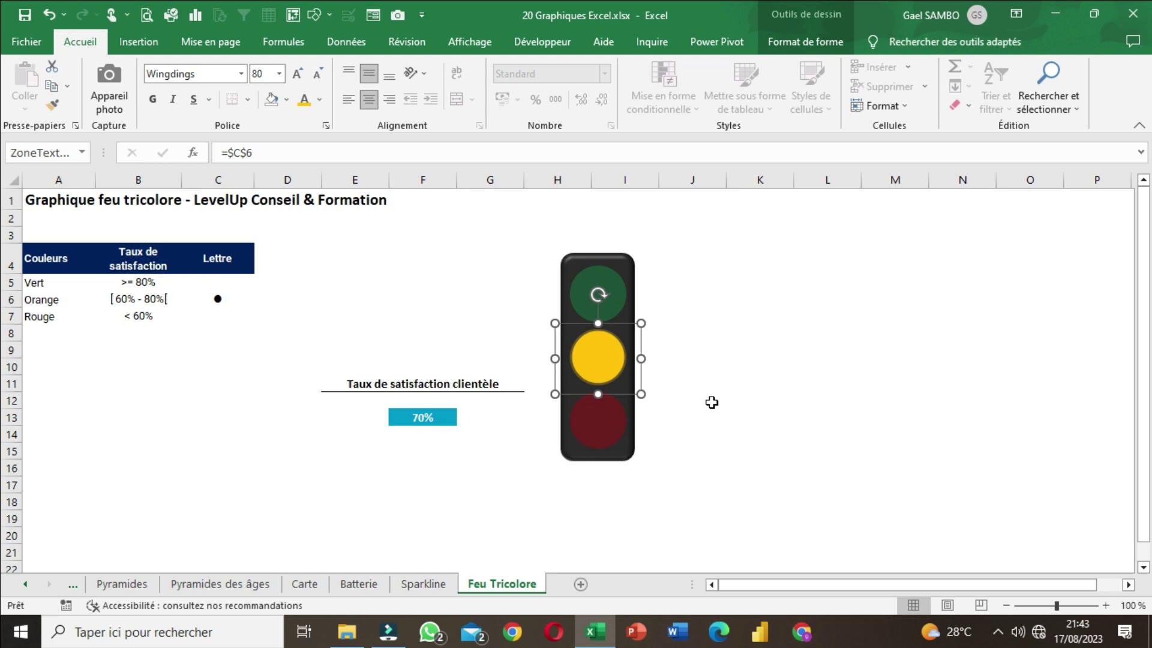
left_click(711, 402)
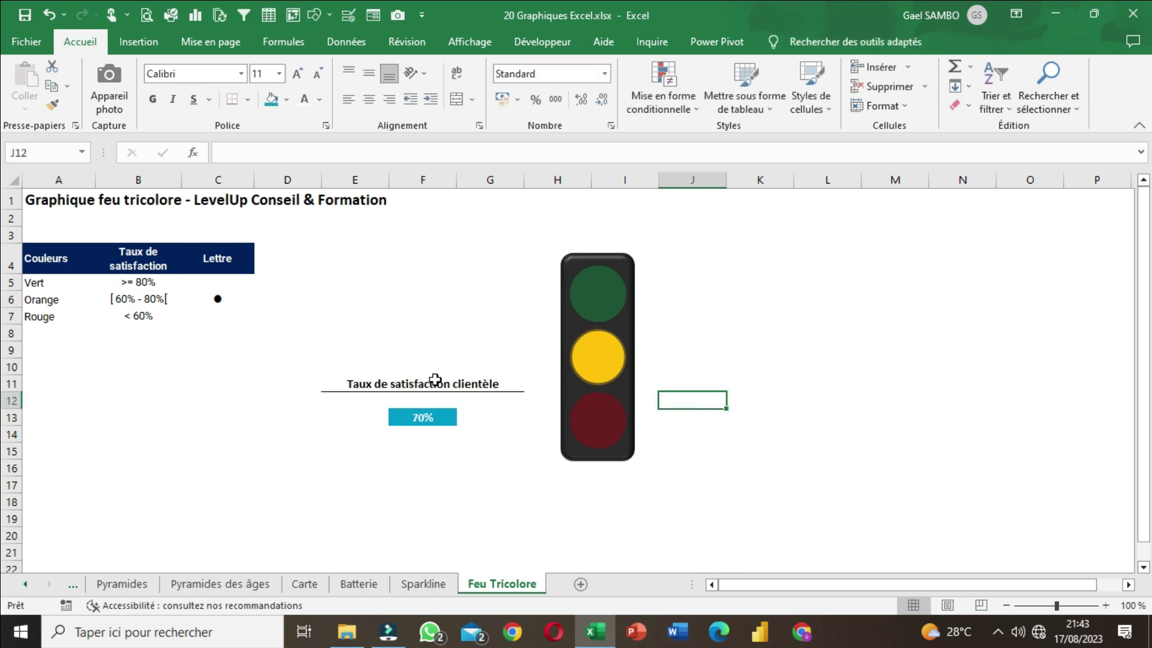
- Set the customer satisfaction rate in F13 to 55% and check the Vert and Orange letter cells C5 and C6
left_click(434, 417)
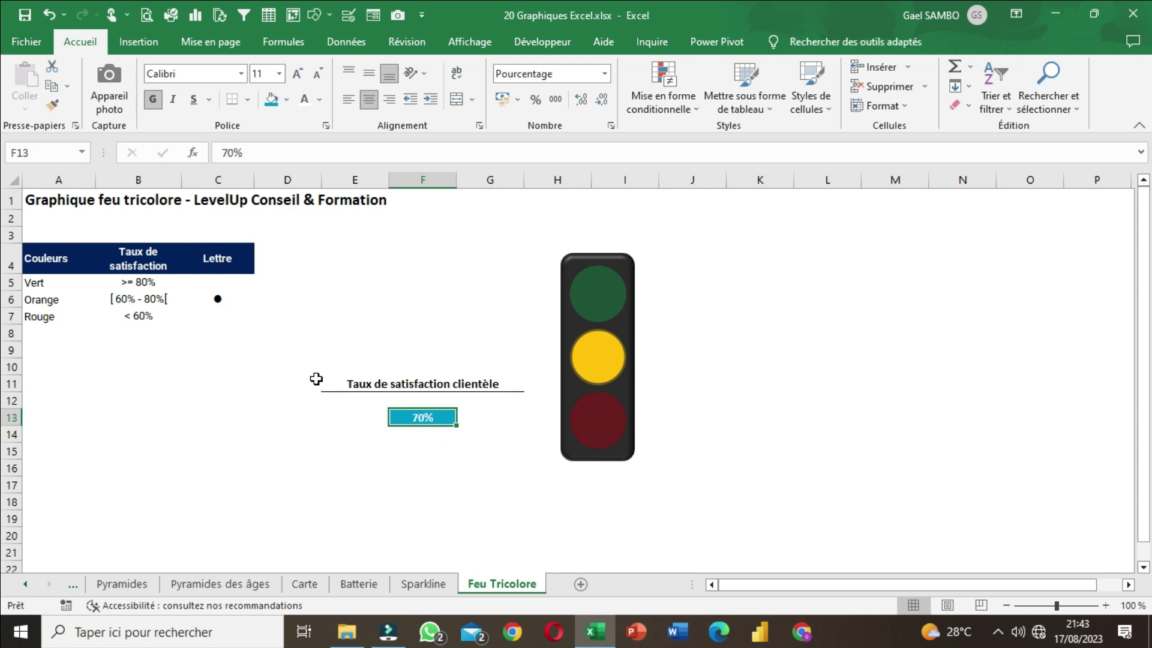
type("55%")
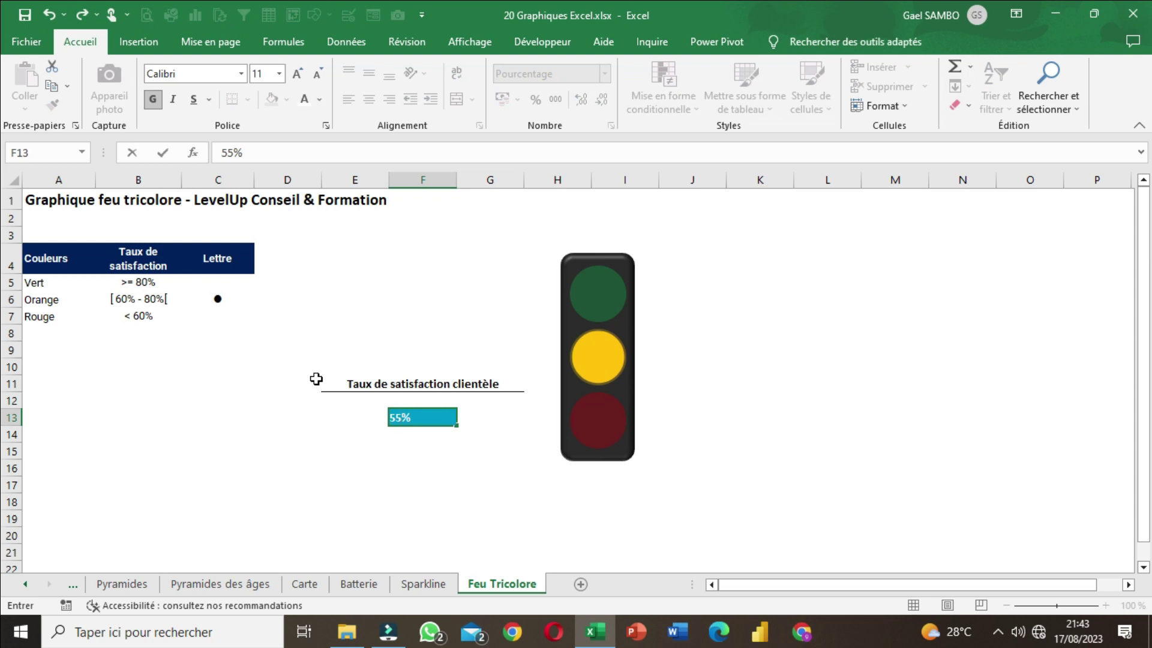
key("Return")
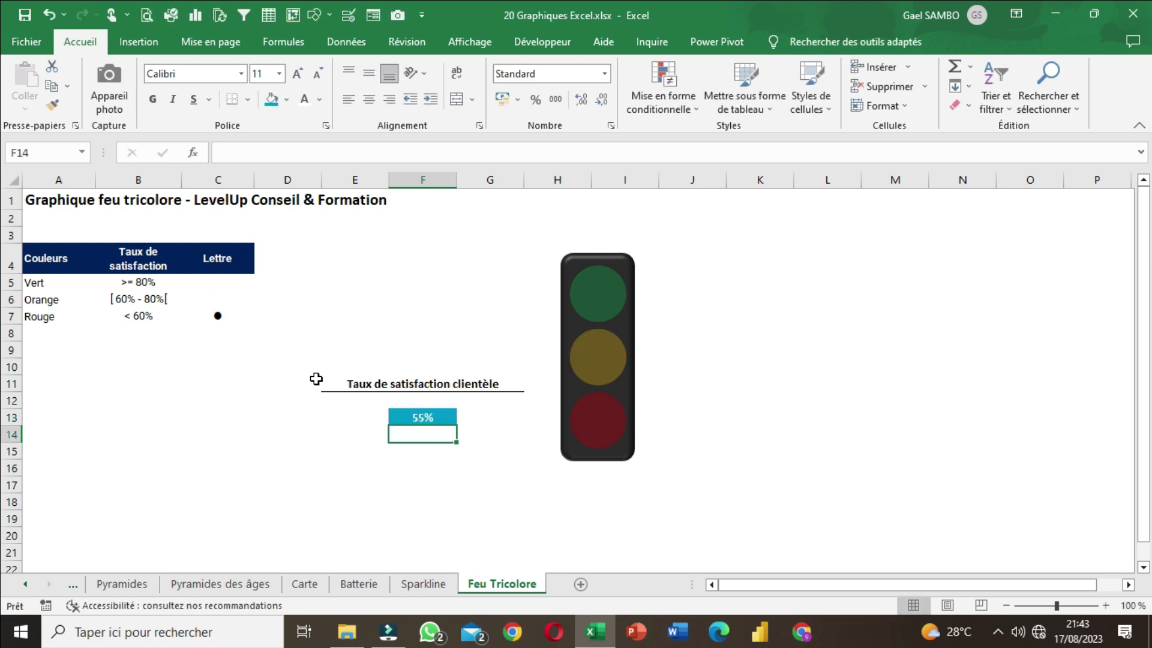
left_click(216, 309)
left_click(221, 302)
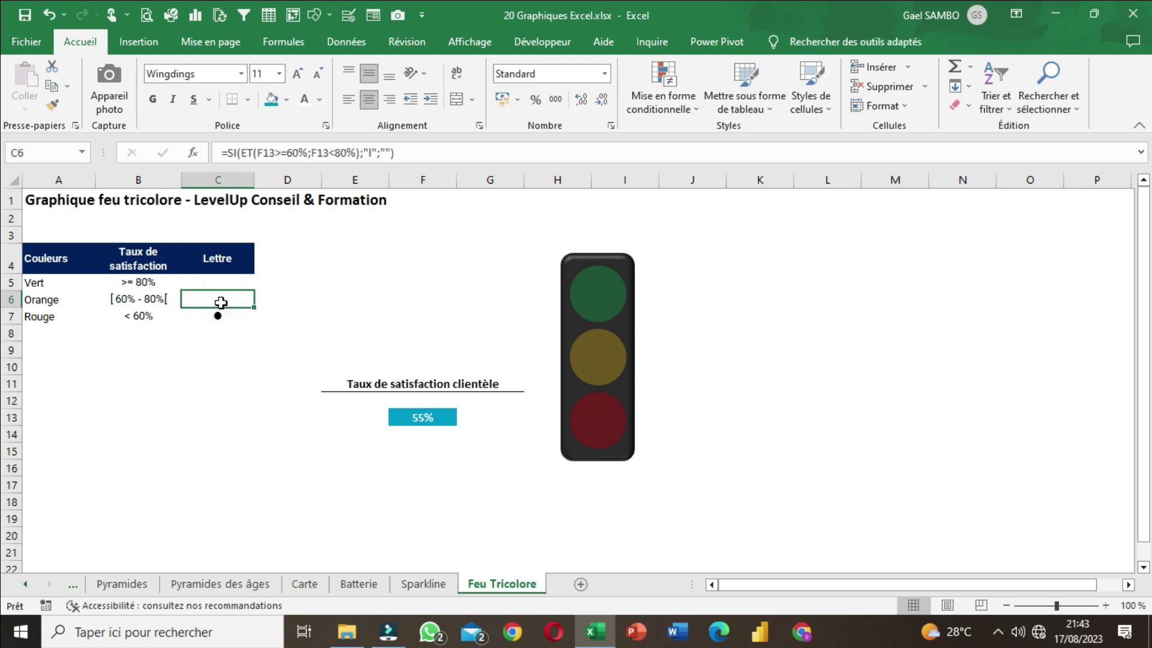
left_click_drag(220, 278, 228, 298)
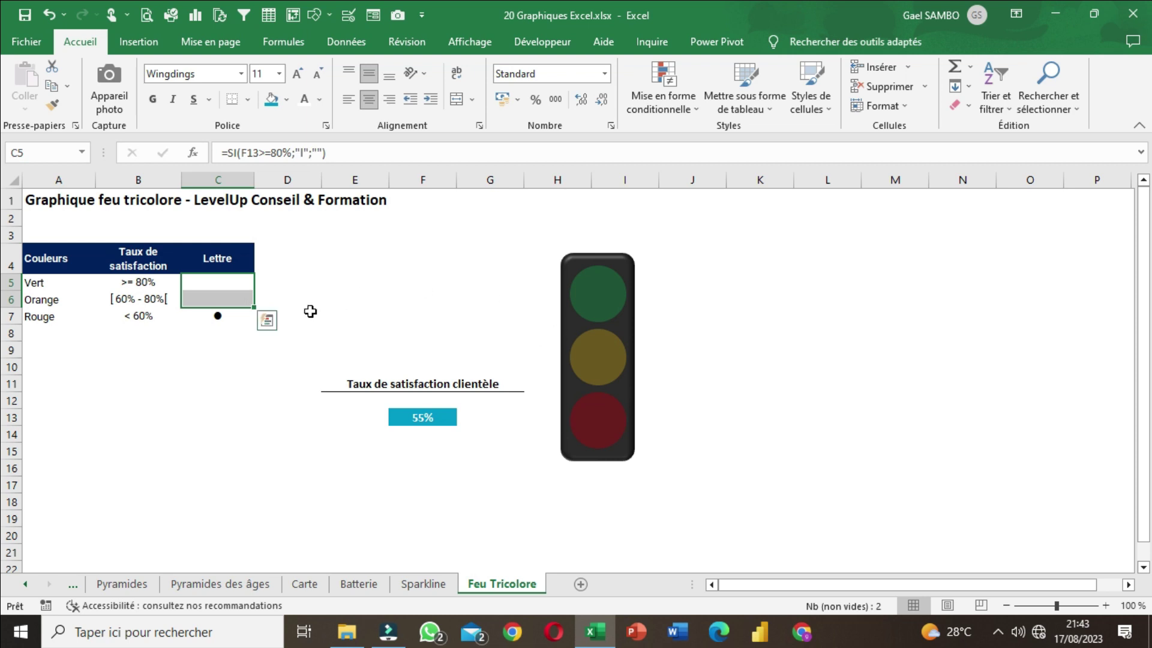
left_click(217, 282)
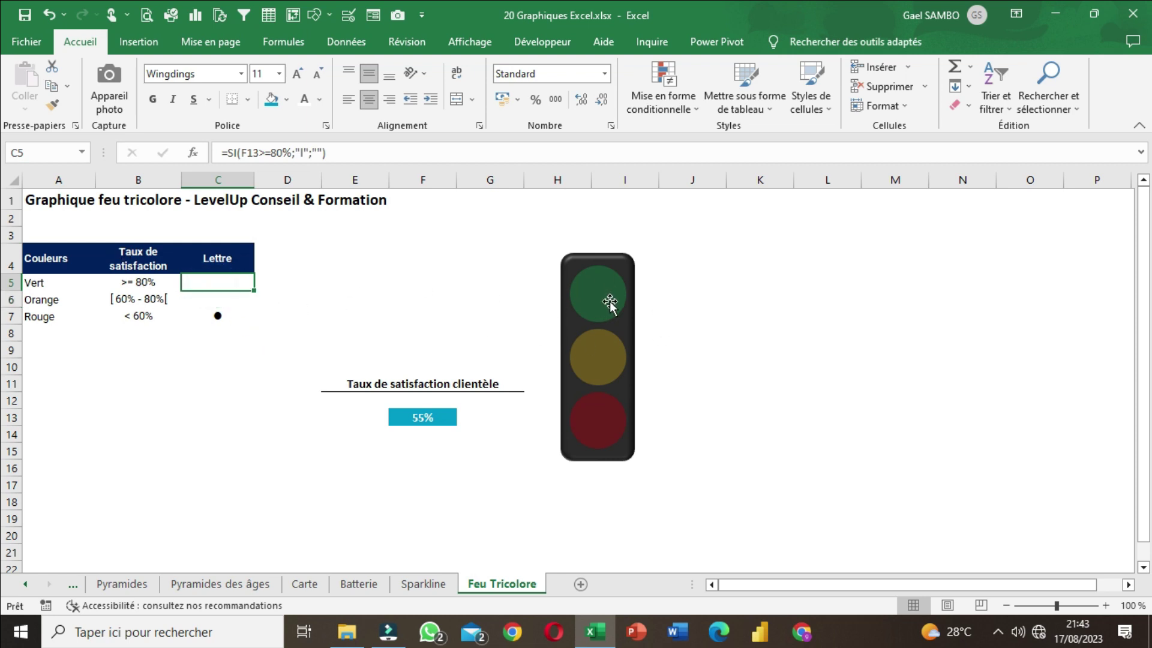
- Draw another text box about 2.01 cm high and 2.88 cm wide above the "Taux de satisfaction clientèle" heading
left_click(370, 332)
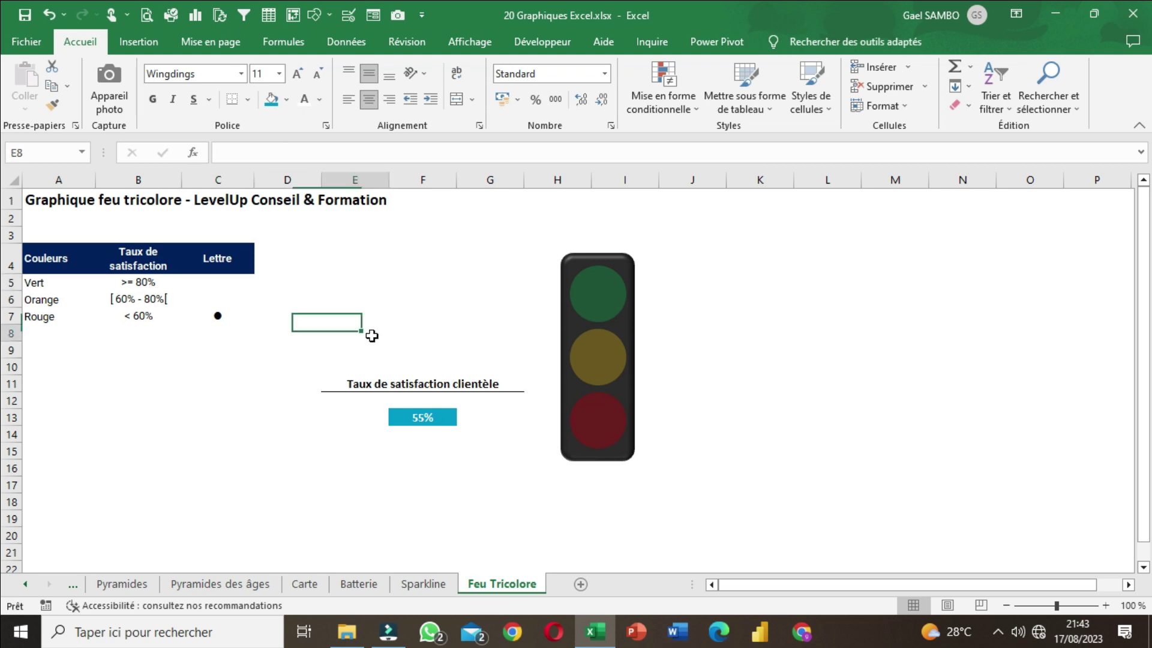
left_click(128, 49)
left_click(220, 87)
left_click(253, 162)
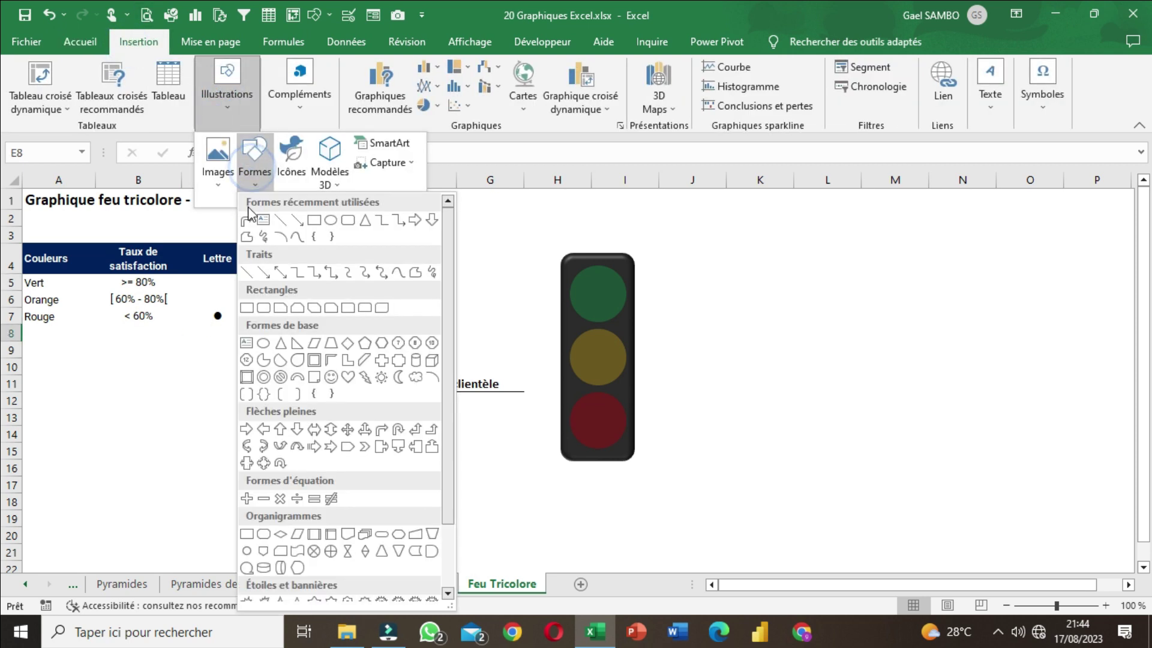
left_click(249, 210)
left_click_drag(327, 246, 419, 310)
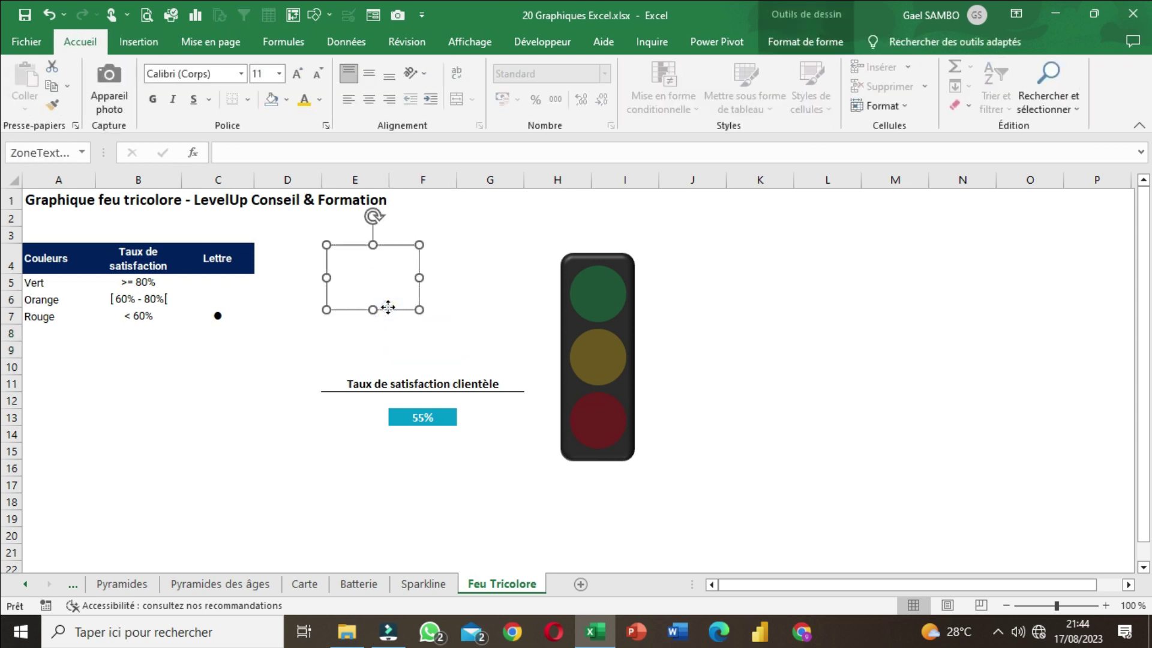
- Link the new text box to the Rouge letter cell with the formula =$C$7
left_click(287, 159)
type("=")
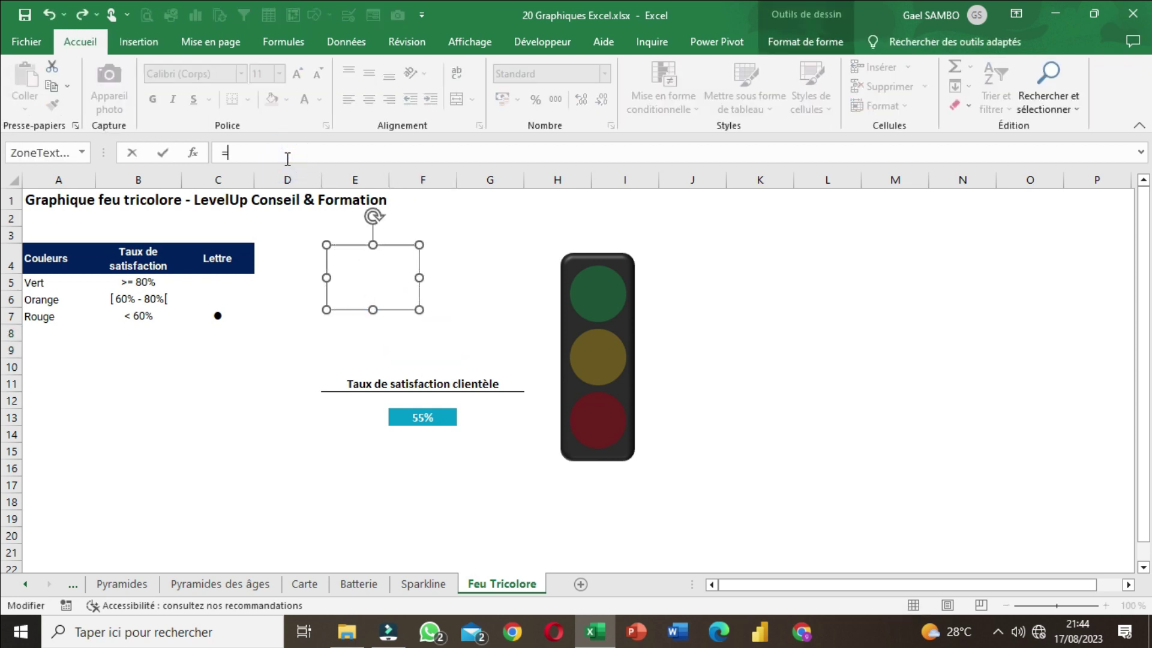
left_click(214, 316)
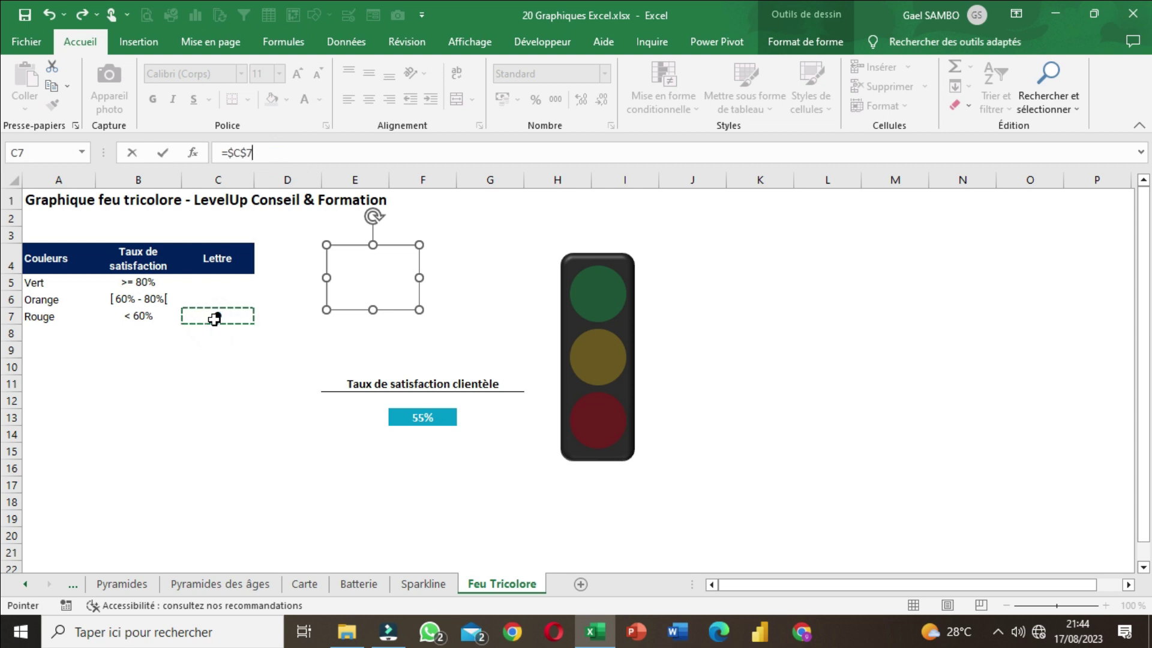
key("Return")
- Centre the dot vertically in the text box linked to C7 and set its font size to 80
left_click(373, 75)
left_click(265, 74)
type("80")
key("Return")
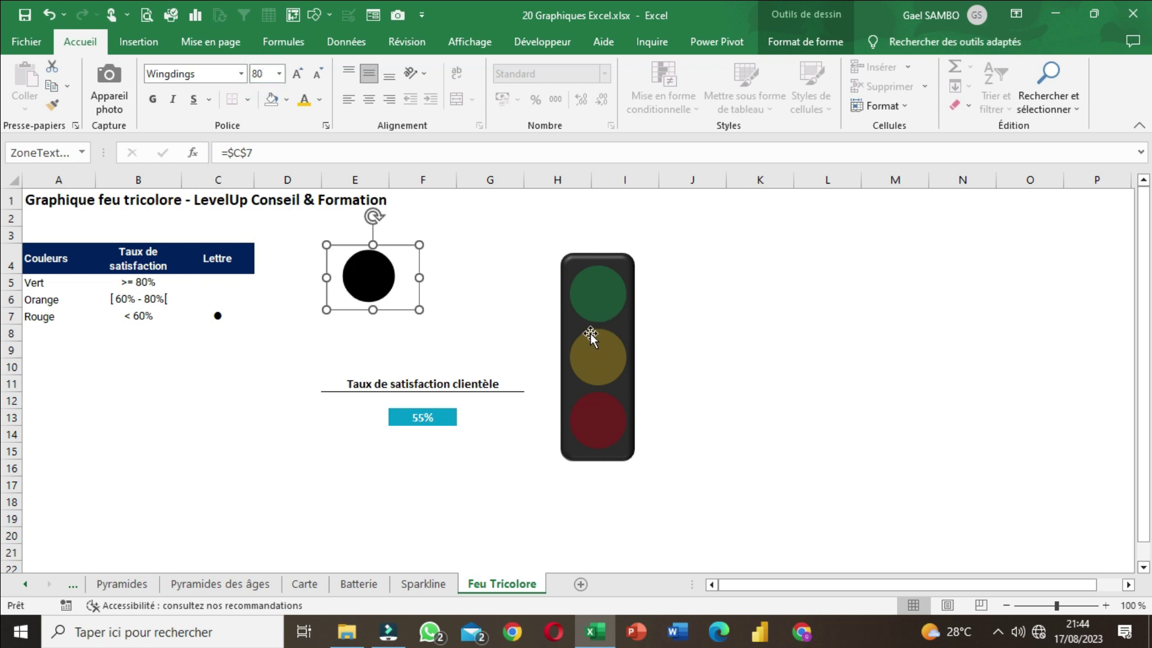
- Remove the outline and the fill from the text box linked to C7
left_click(825, 40)
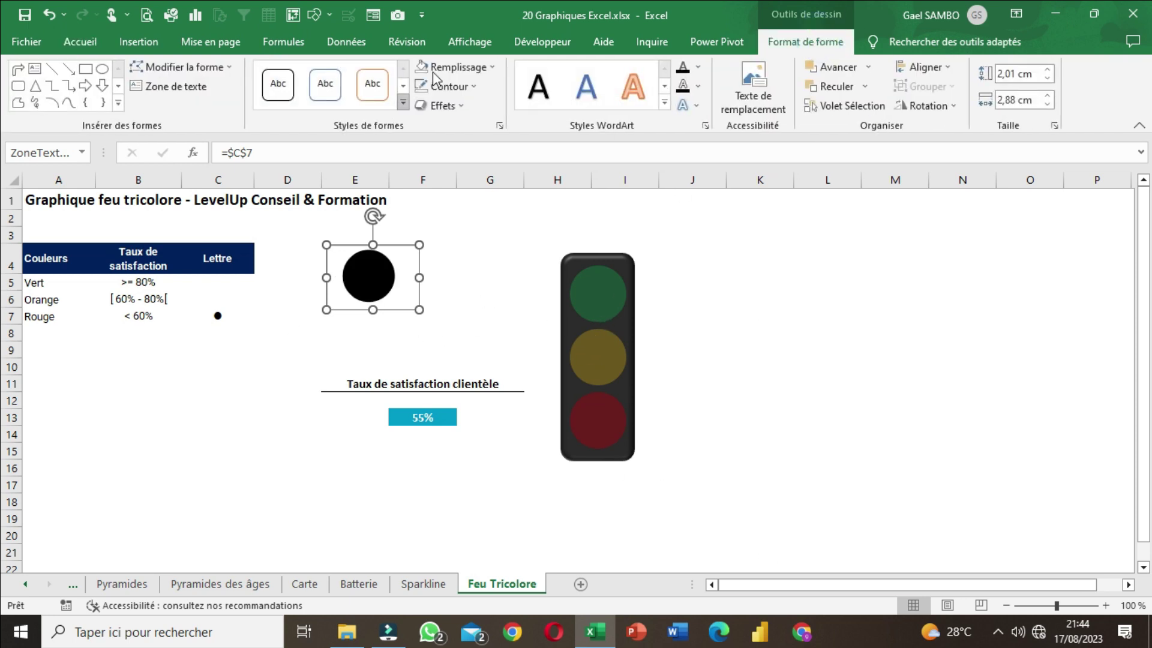
left_click(445, 86)
left_click(465, 272)
left_click(455, 67)
left_click(442, 272)
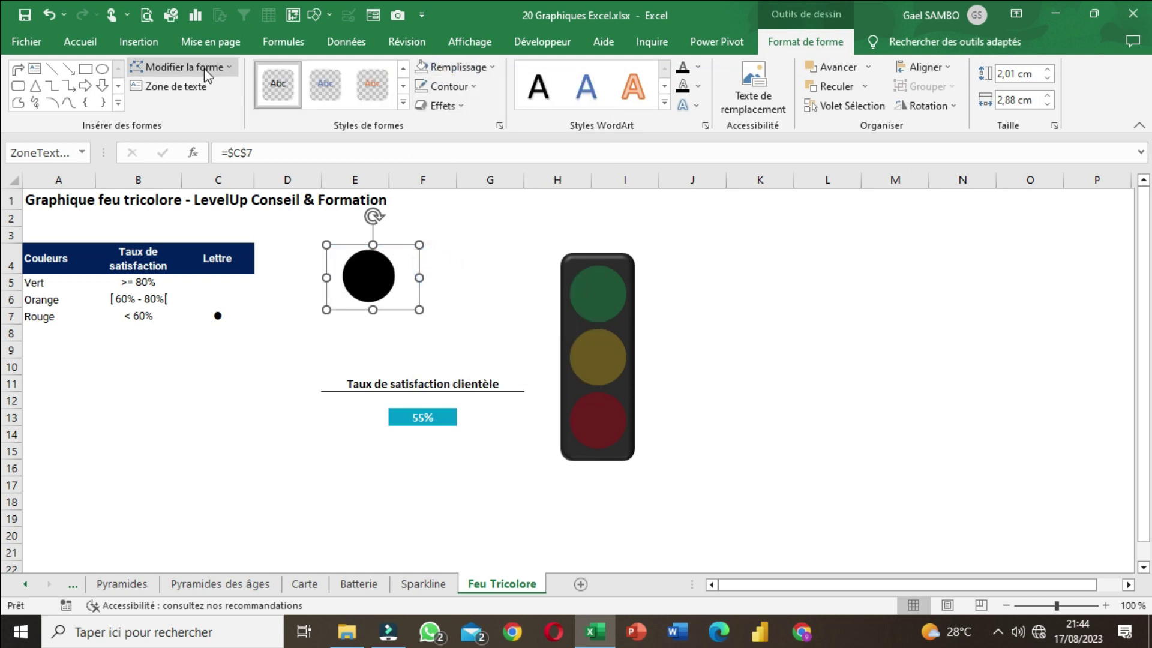
- Set the font colour of the dot linked to C7 to red and place its text box over the bottom light
left_click(80, 41)
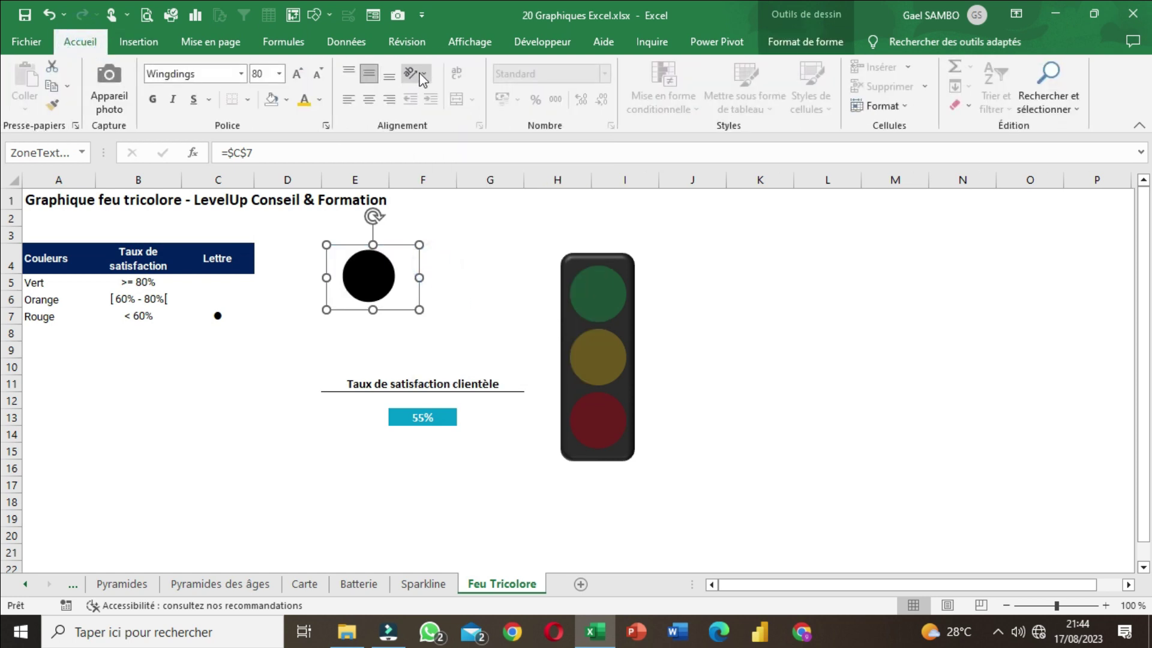
left_click(322, 102)
left_click(325, 250)
left_click_drag(380, 281, 610, 426)
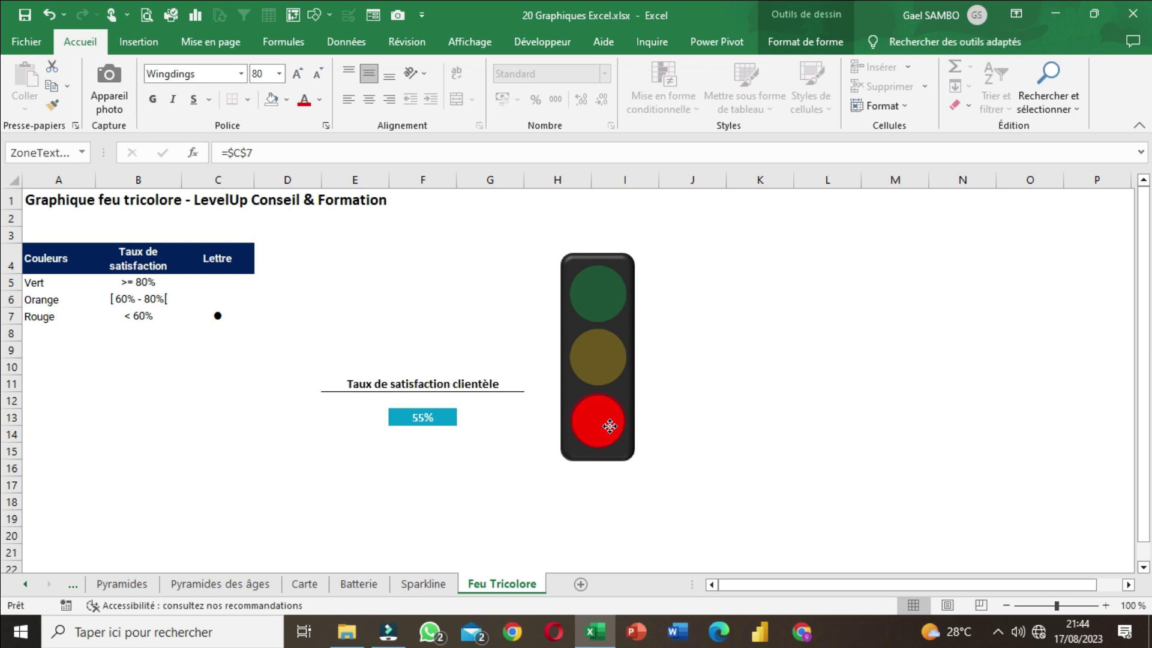
- Fine-tune the position of the red dot's text box so it sits centred over the bottom light
left_click_drag(608, 425, 611, 425)
left_click(611, 424)
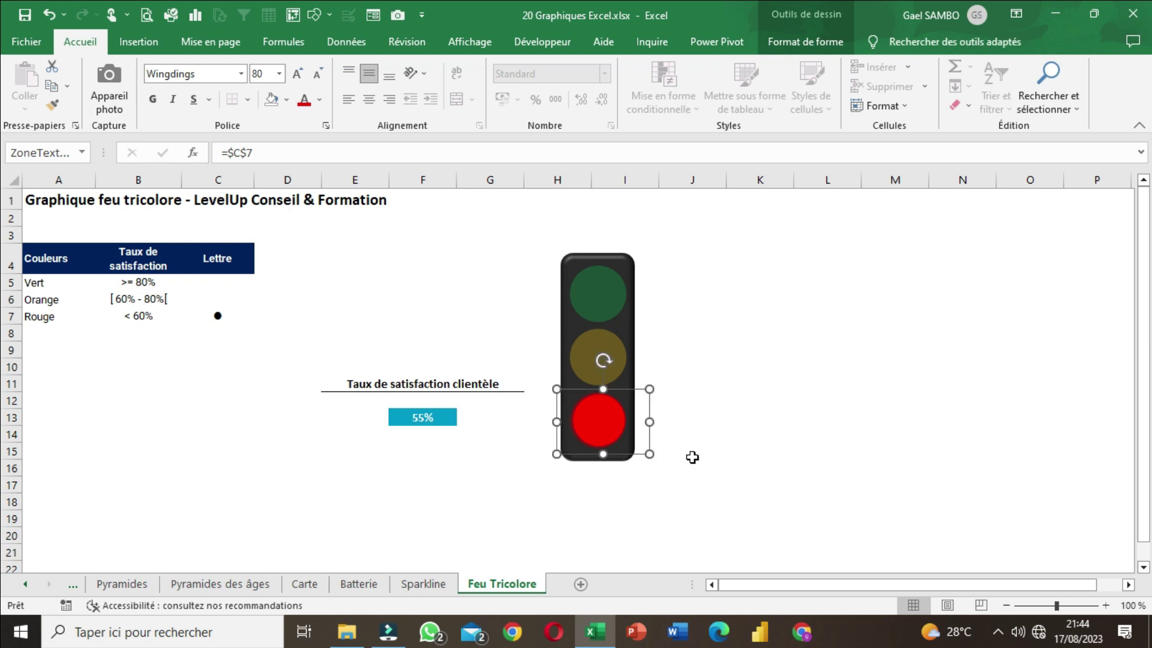
key("Left")
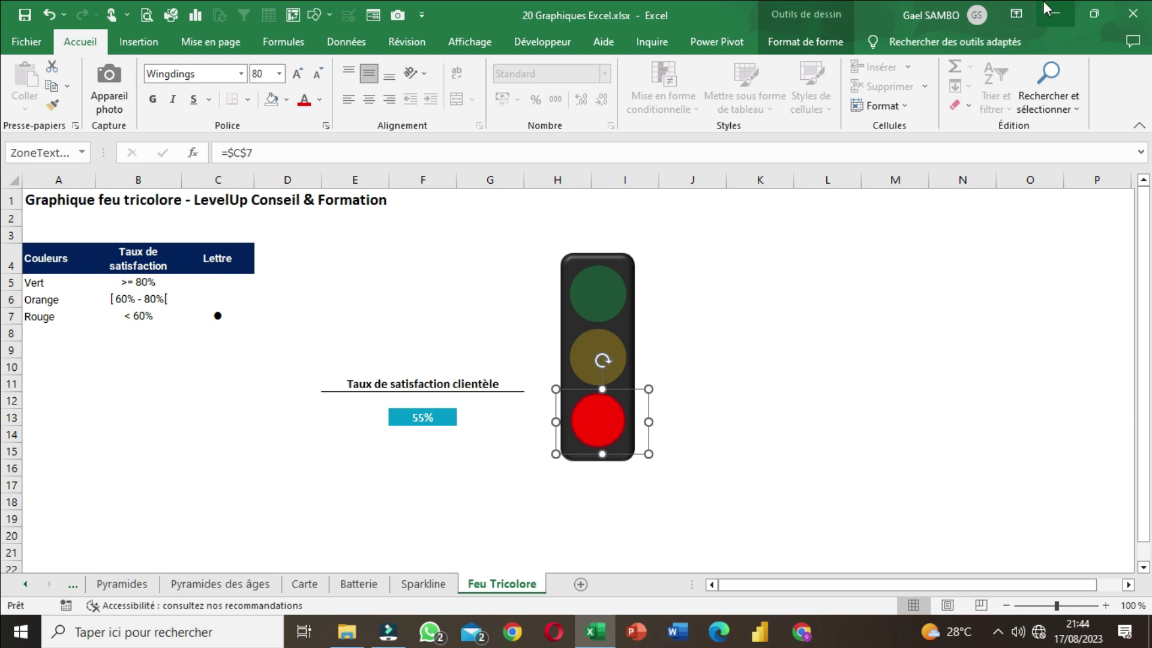
left_click(755, 387)
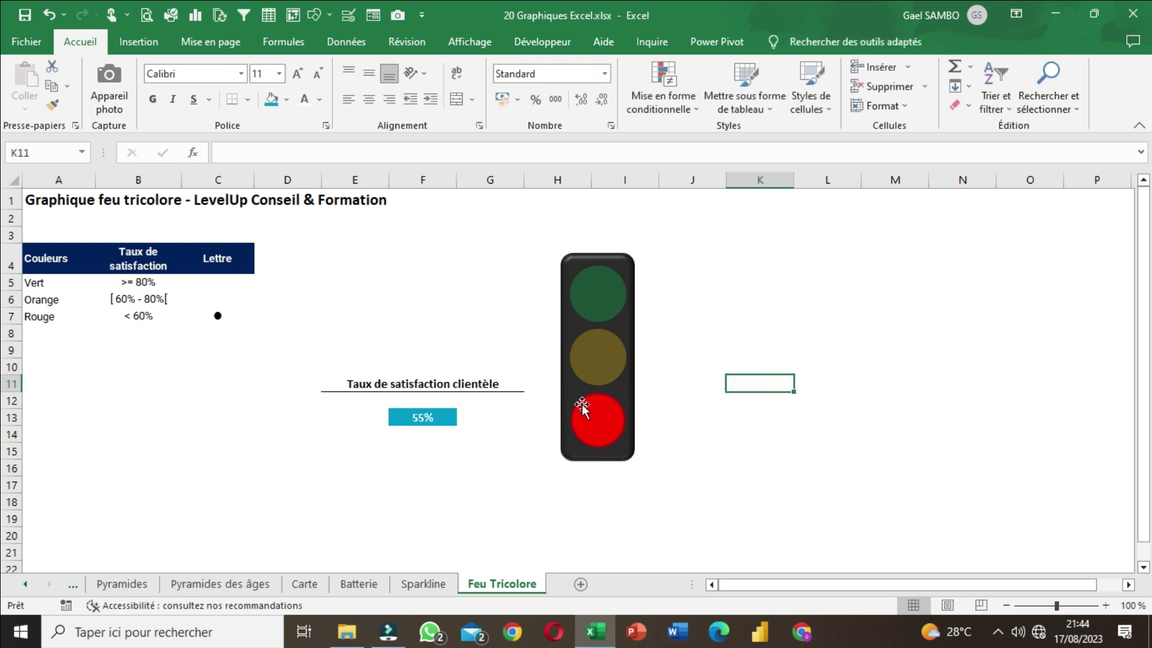
- Set the customer satisfaction rate in F13 to 90% to test the green light
left_click(445, 414)
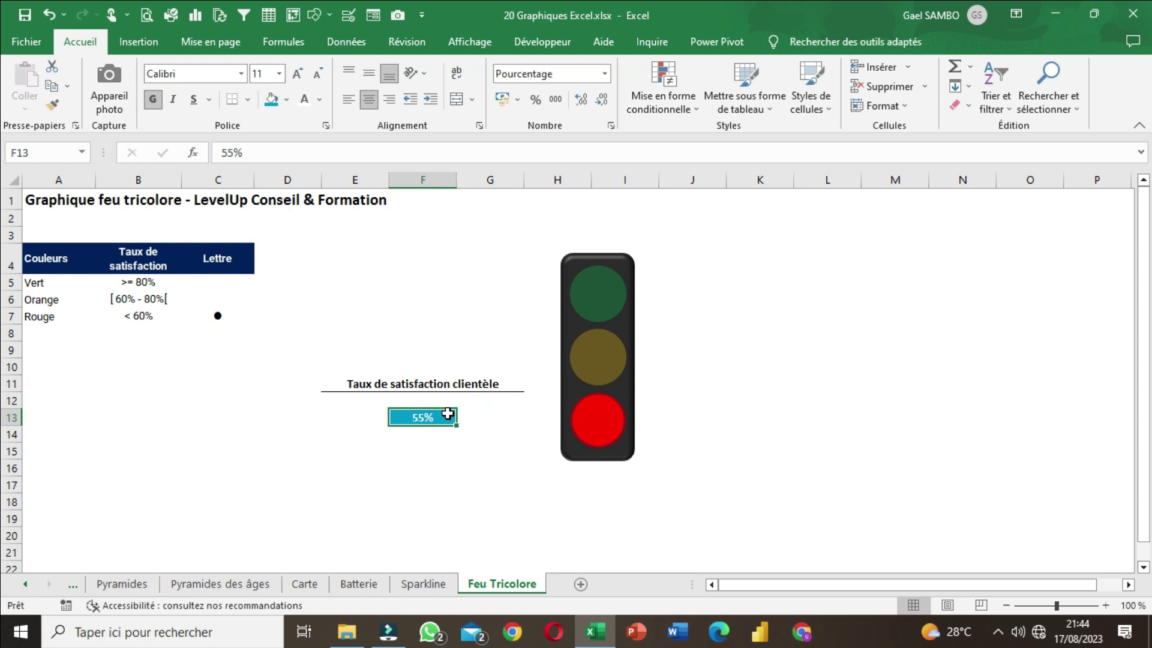
left_click(999, 633)
left_click(1000, 634)
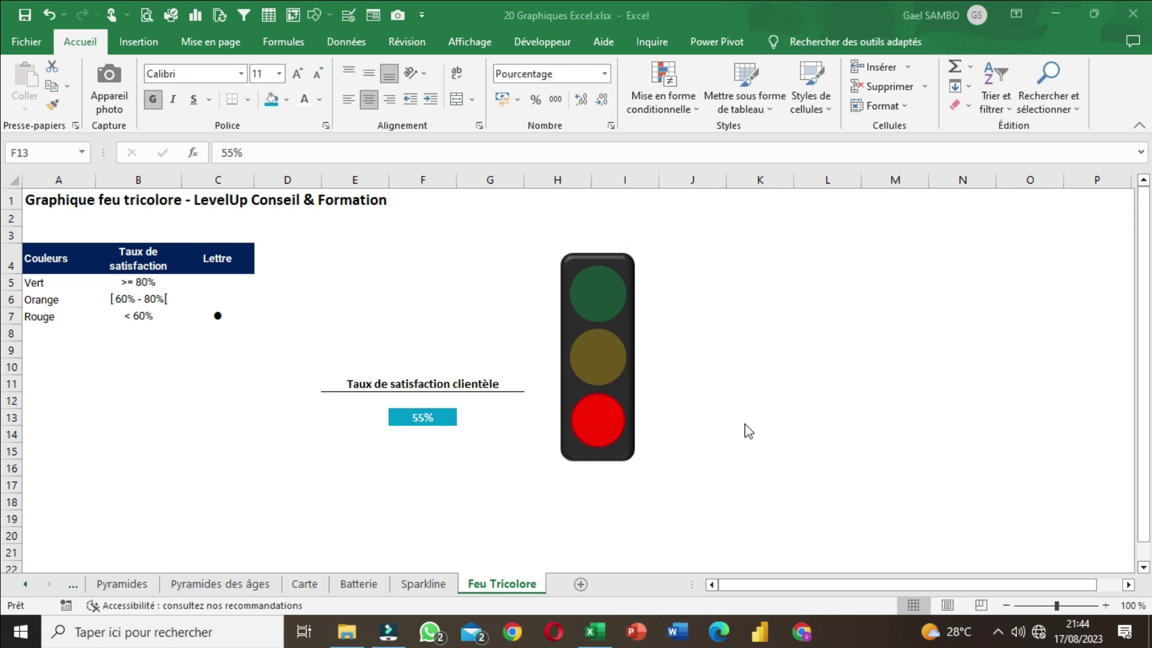
left_click(425, 417)
type("90")
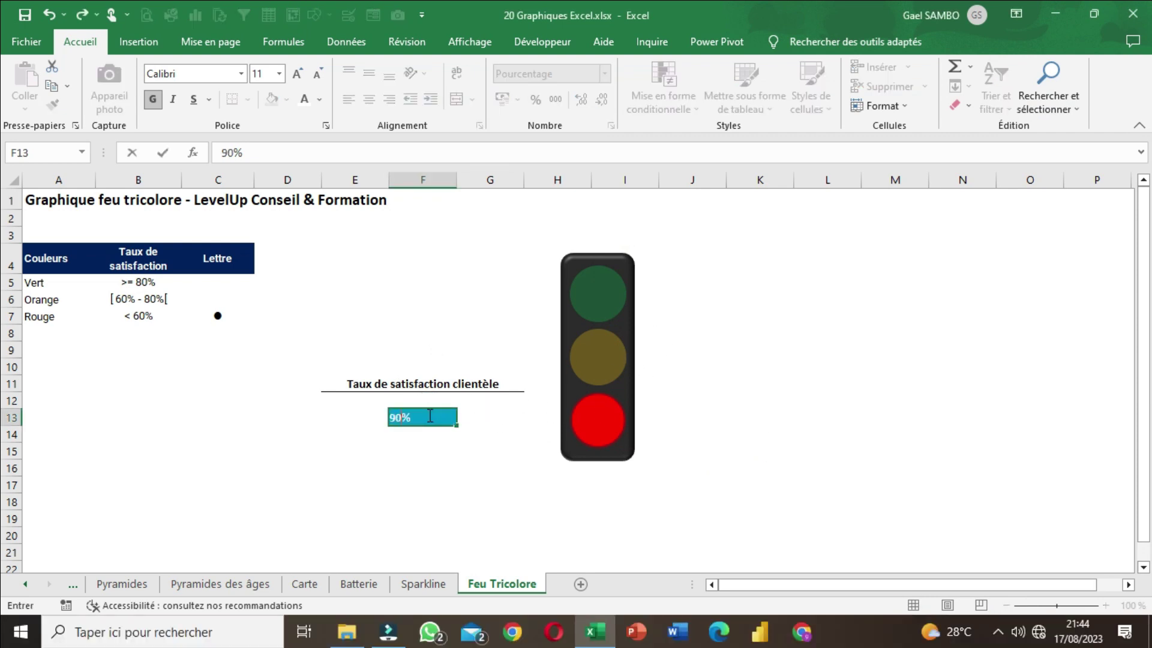
key("Return")
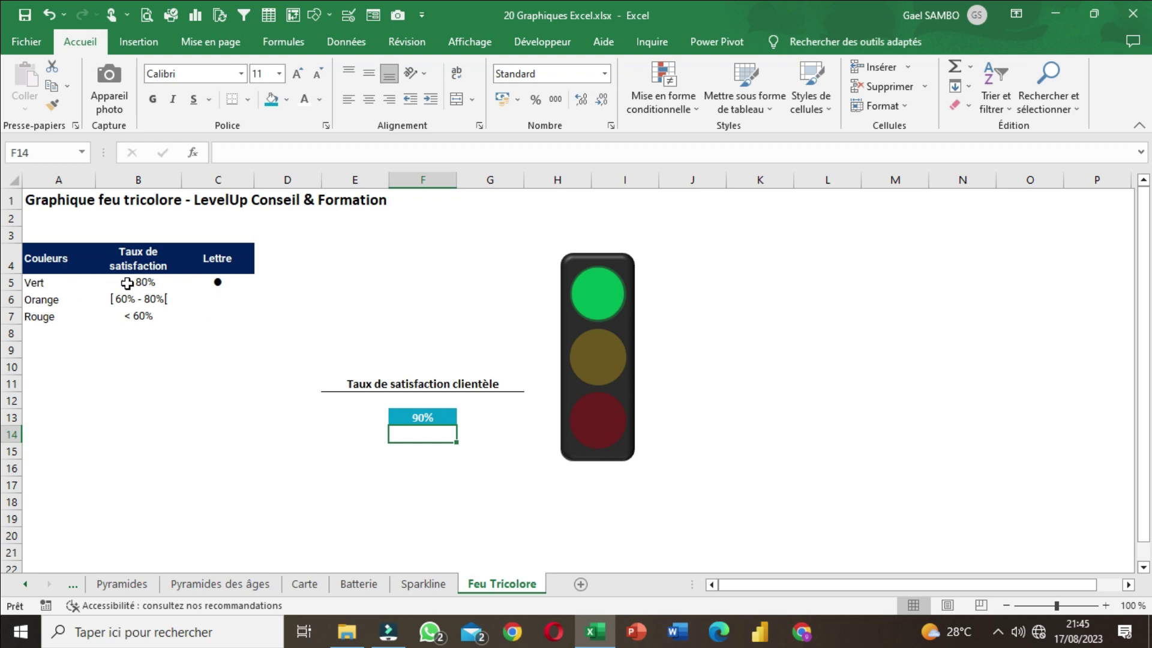
- Set the customer satisfaction rate in F13 to 65% to test the amber light
left_click(430, 416)
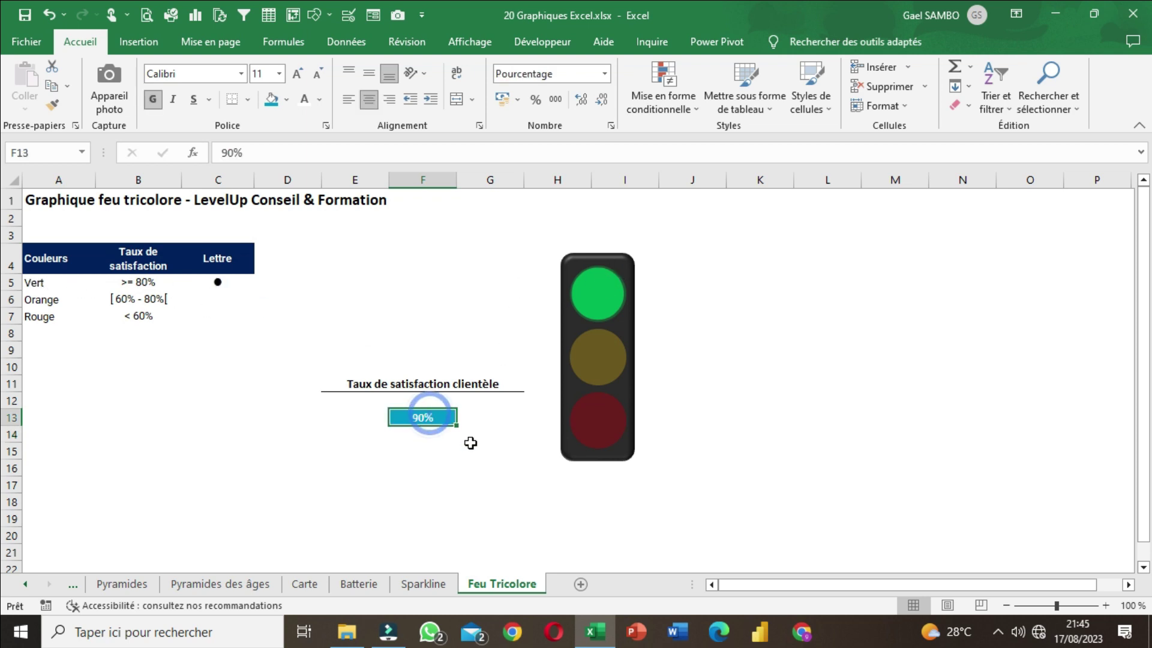
type("65")
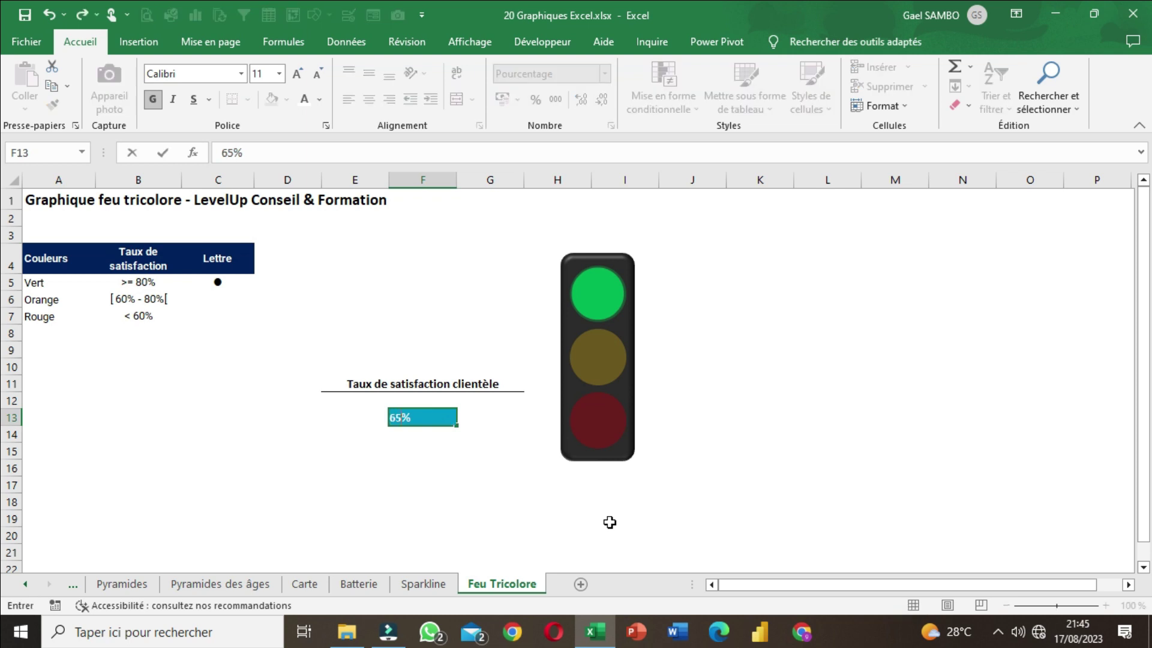
key("Return")
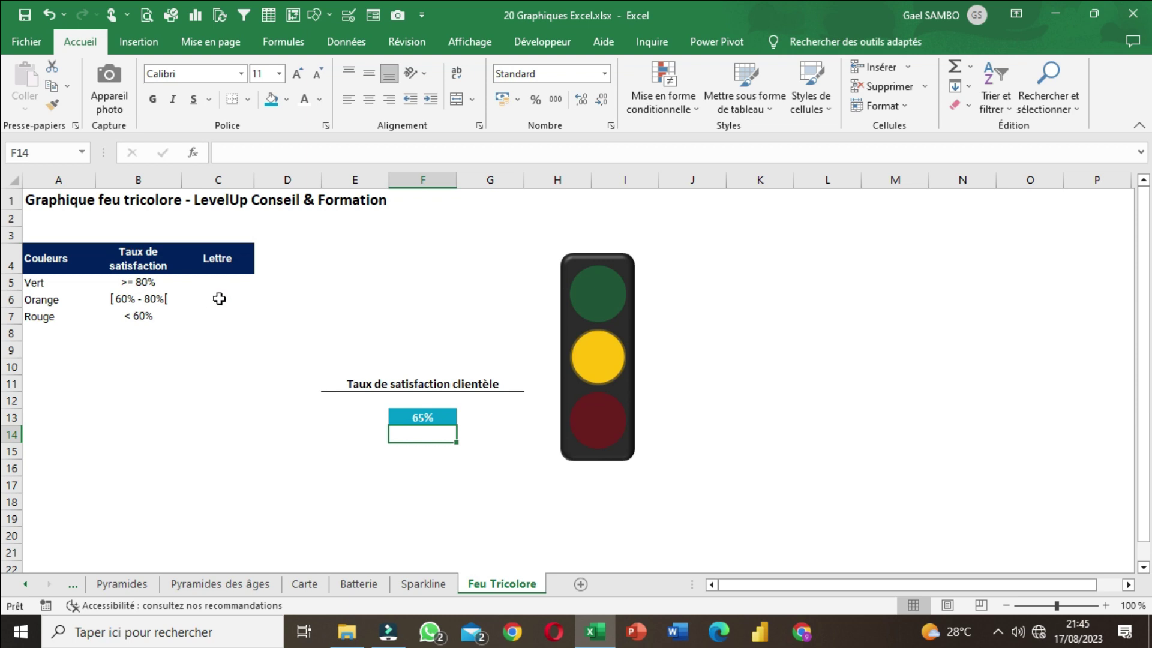
- Set the customer satisfaction rate in F13 to 45% to test the red light, and save the workbook
left_click(425, 414)
type("45")
key("Return")
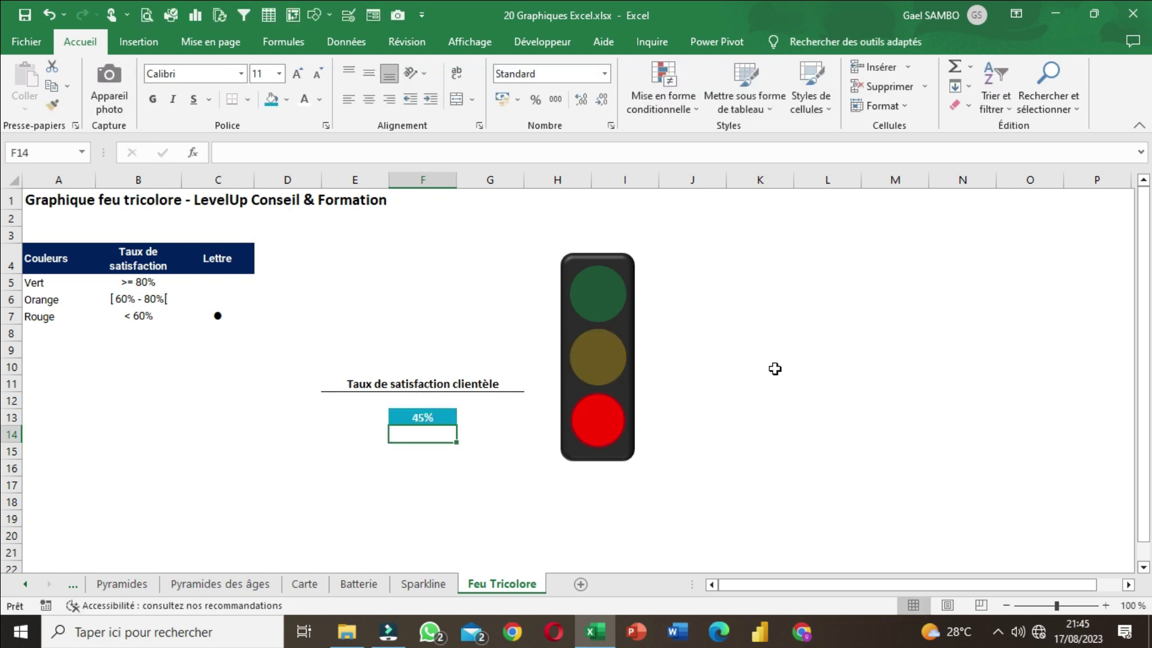
left_click(25, 15)
left_click(737, 387)
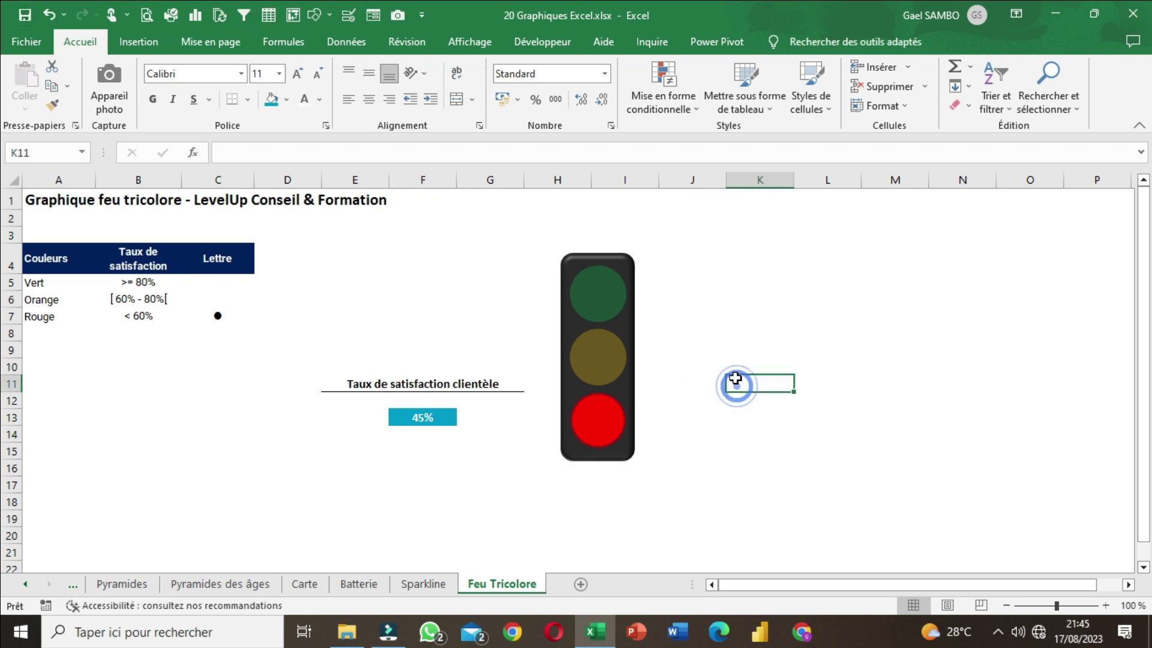
- Apply the 5-point Orange, Accent 2 glow text effect to the red dot in the bottom light
left_click(602, 420)
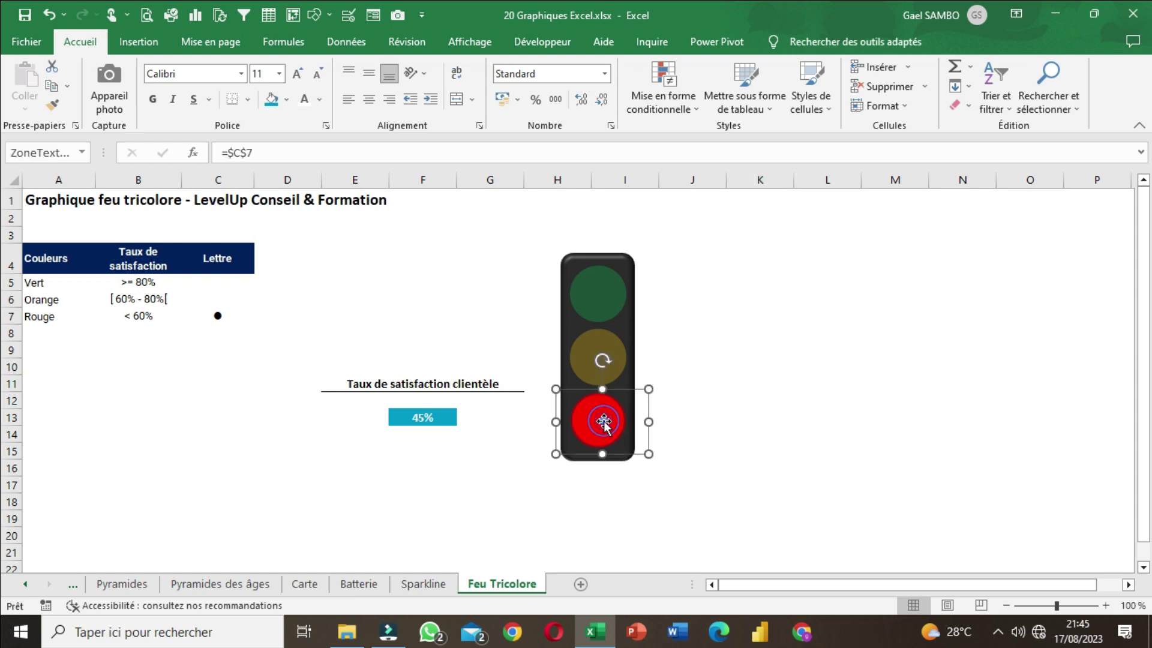
left_click(804, 41)
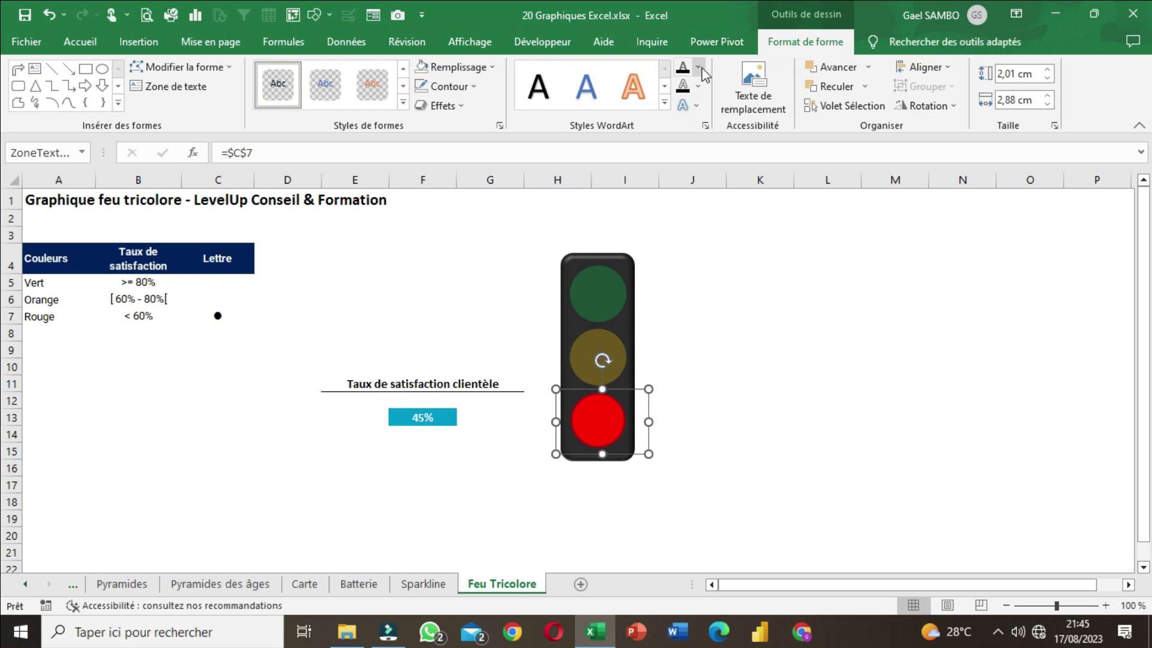
left_click(699, 68)
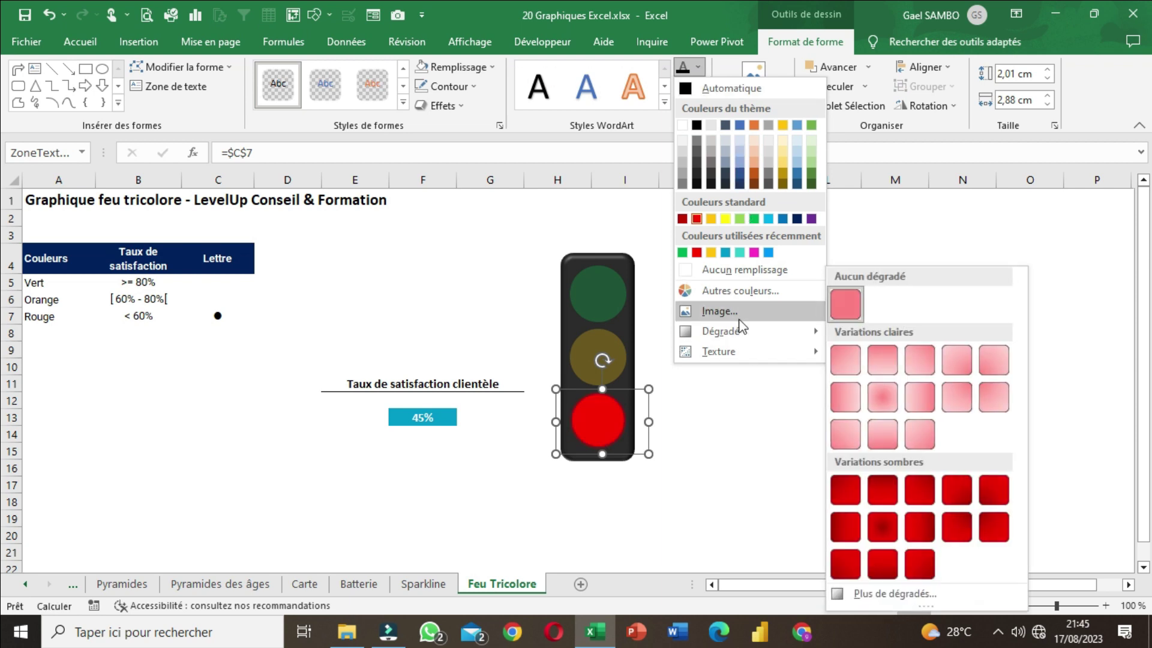
left_click(698, 68)
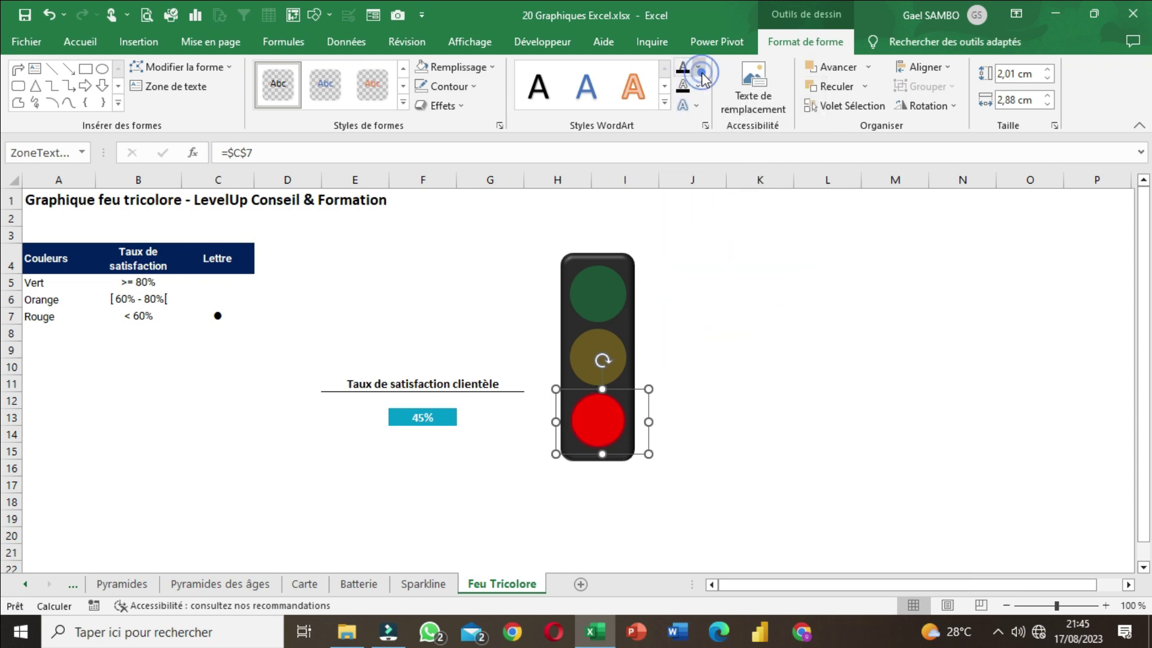
left_click(699, 105)
left_click(699, 104)
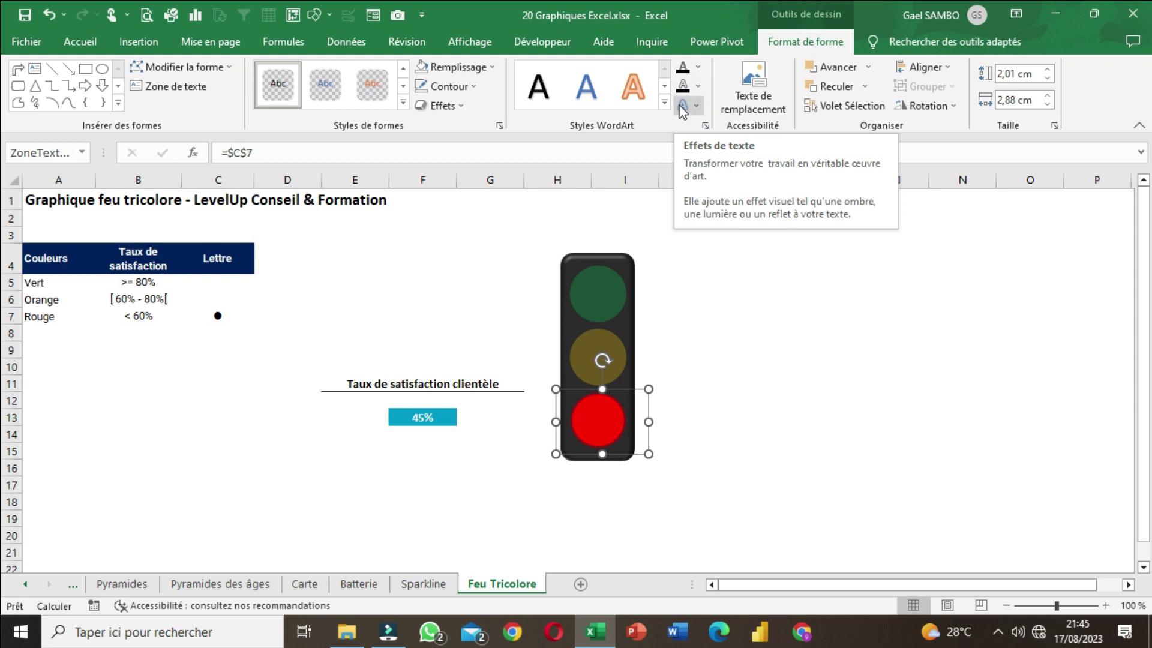
left_click(697, 106)
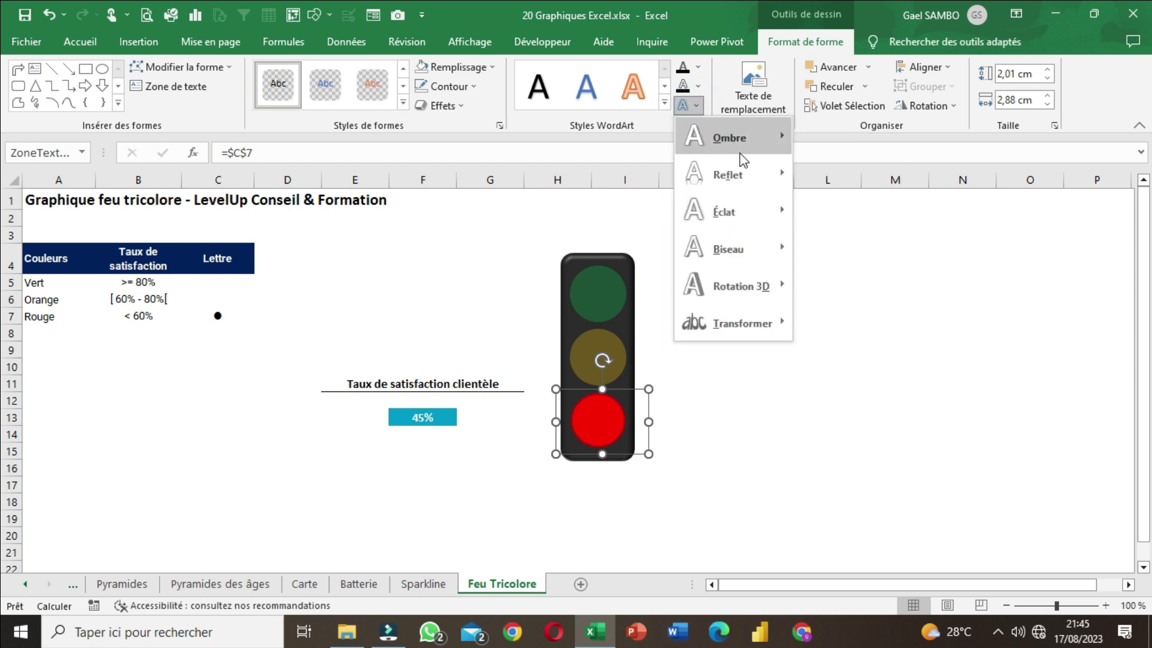
mouse_move(759, 216)
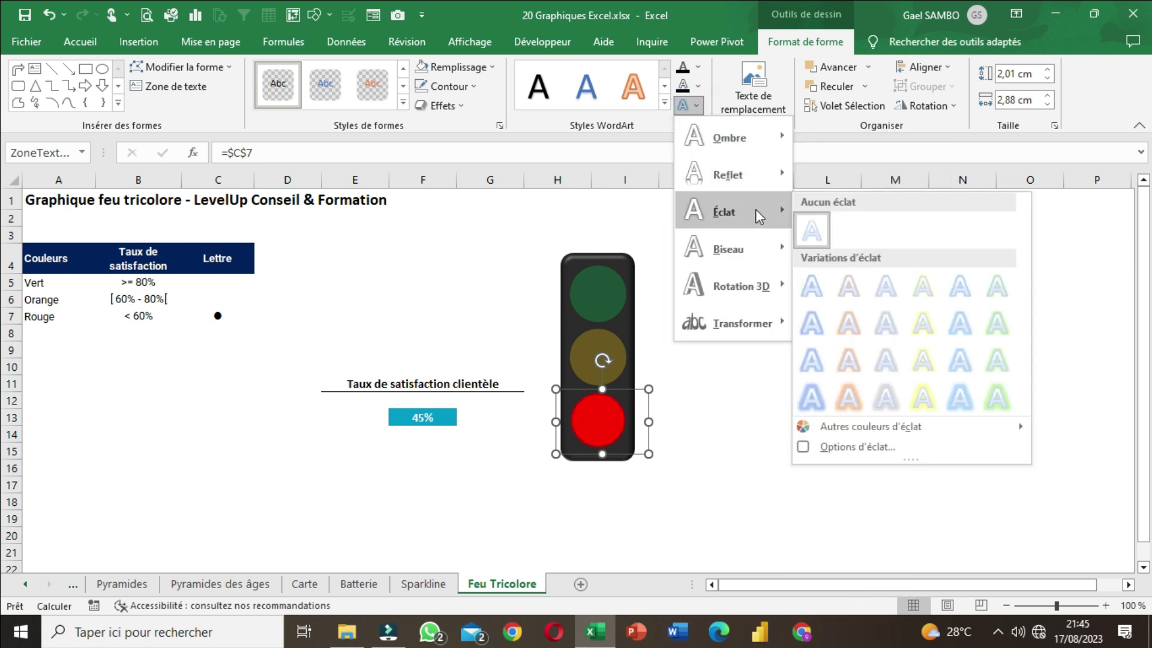
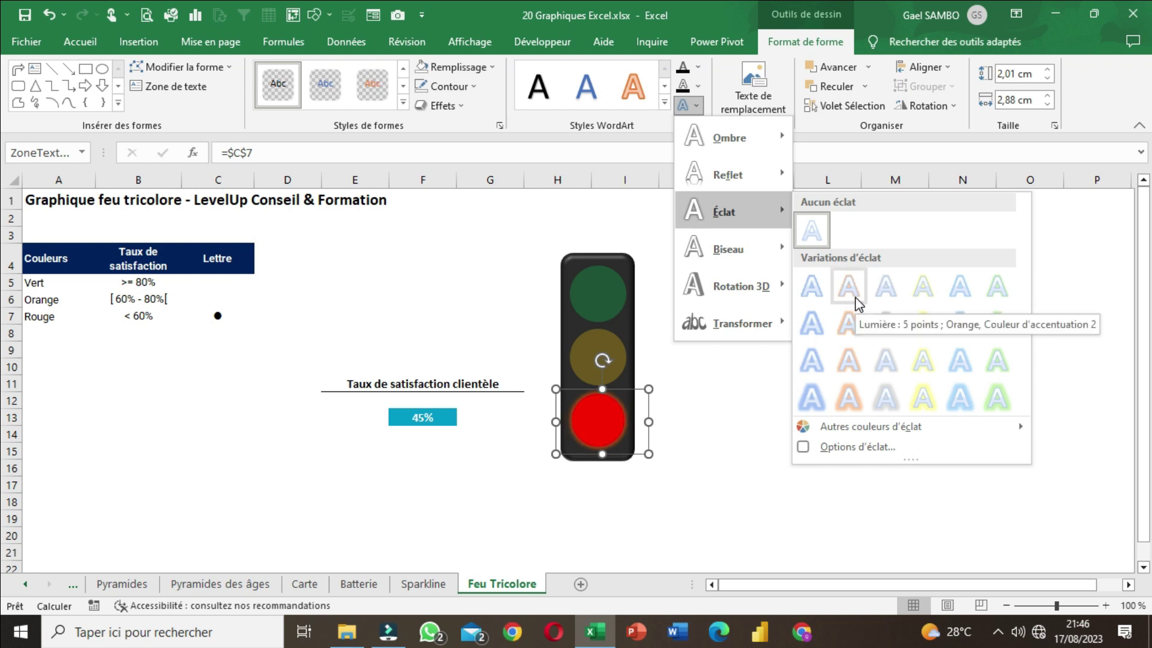
left_click(856, 297)
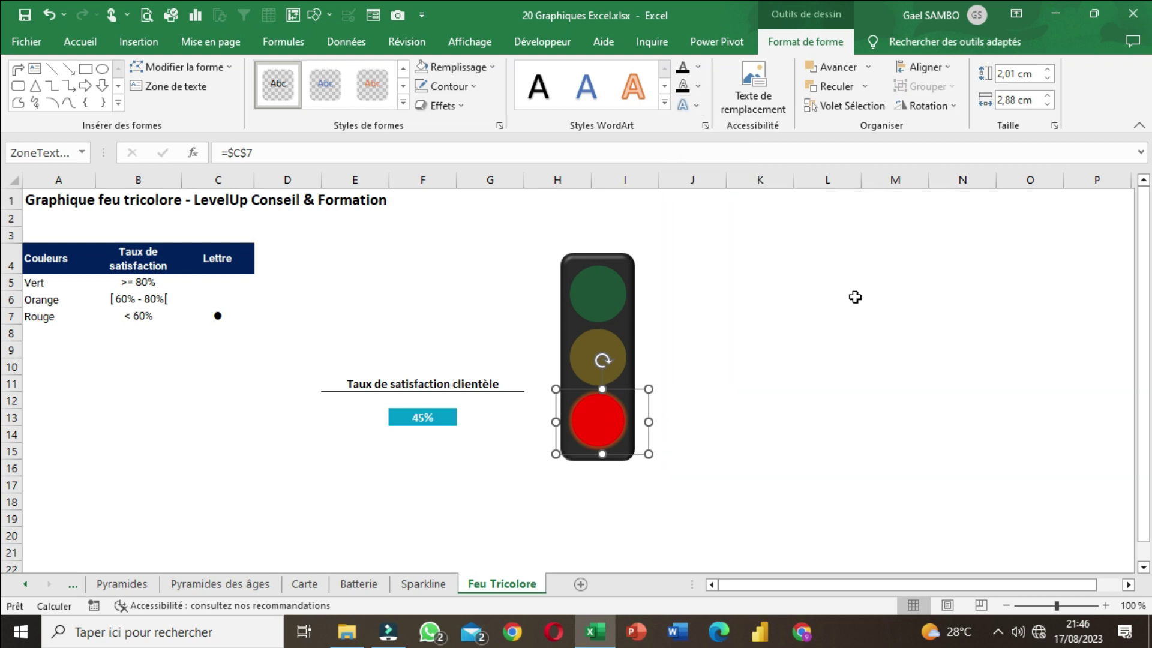
- Change the glow colour of the bottom light's dot to red
left_click(697, 107)
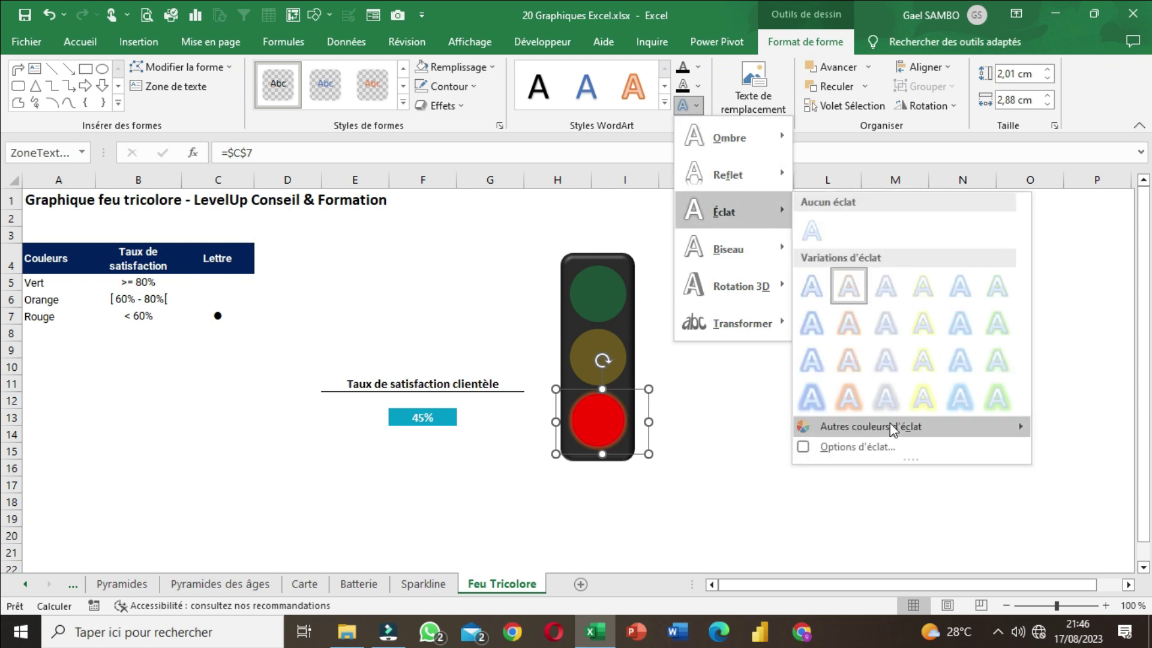
mouse_move(888, 426)
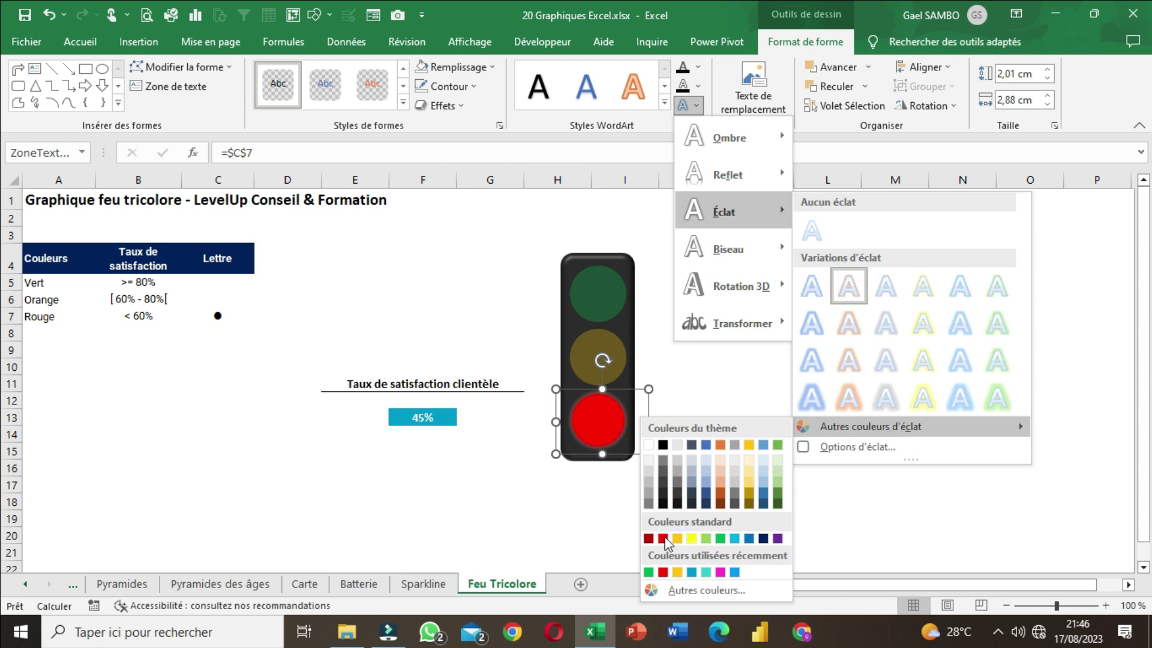
left_click(663, 572)
left_click(710, 465)
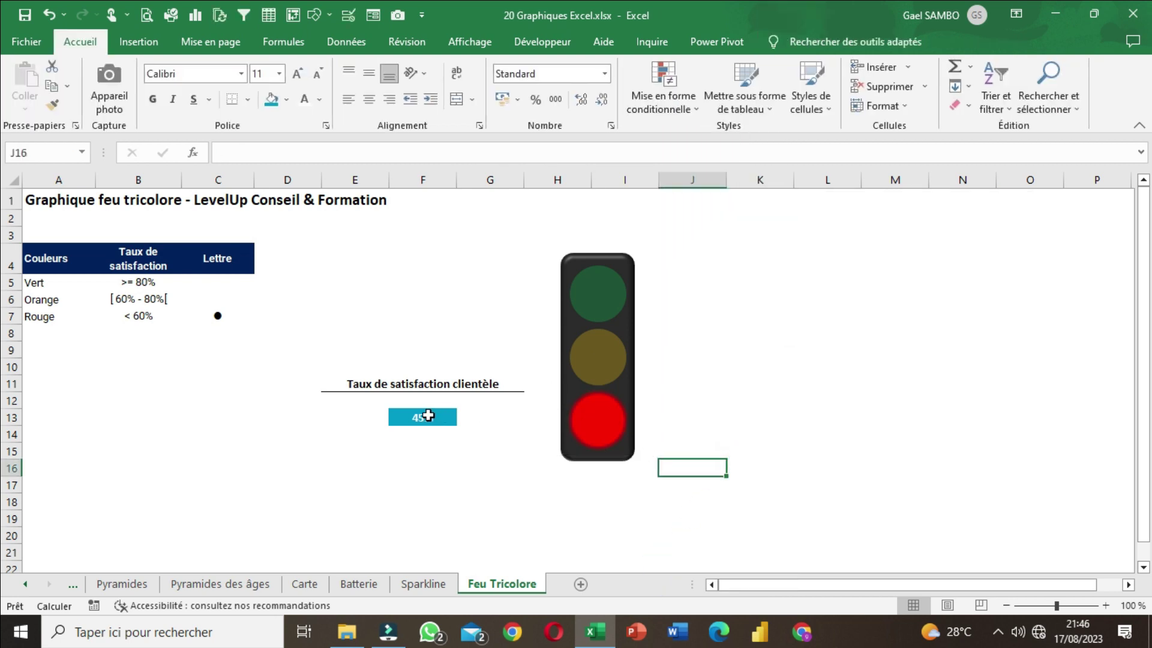
- Set the customer satisfaction rate in F13 to 74% to light the amber dot
left_click(427, 415)
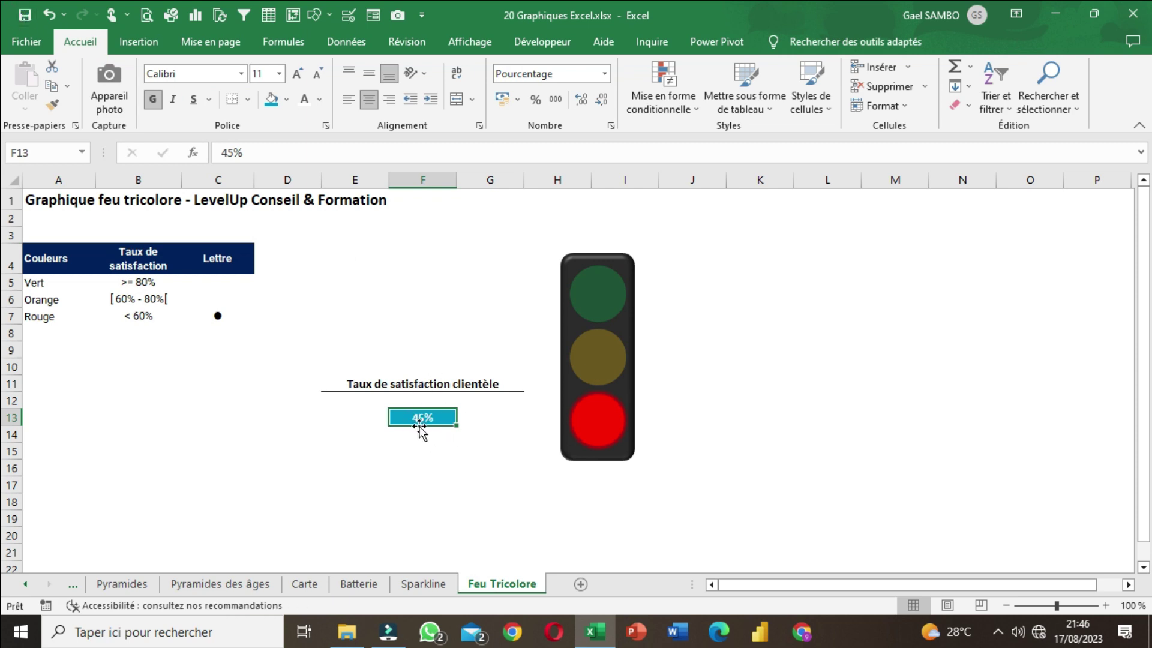
type("7")
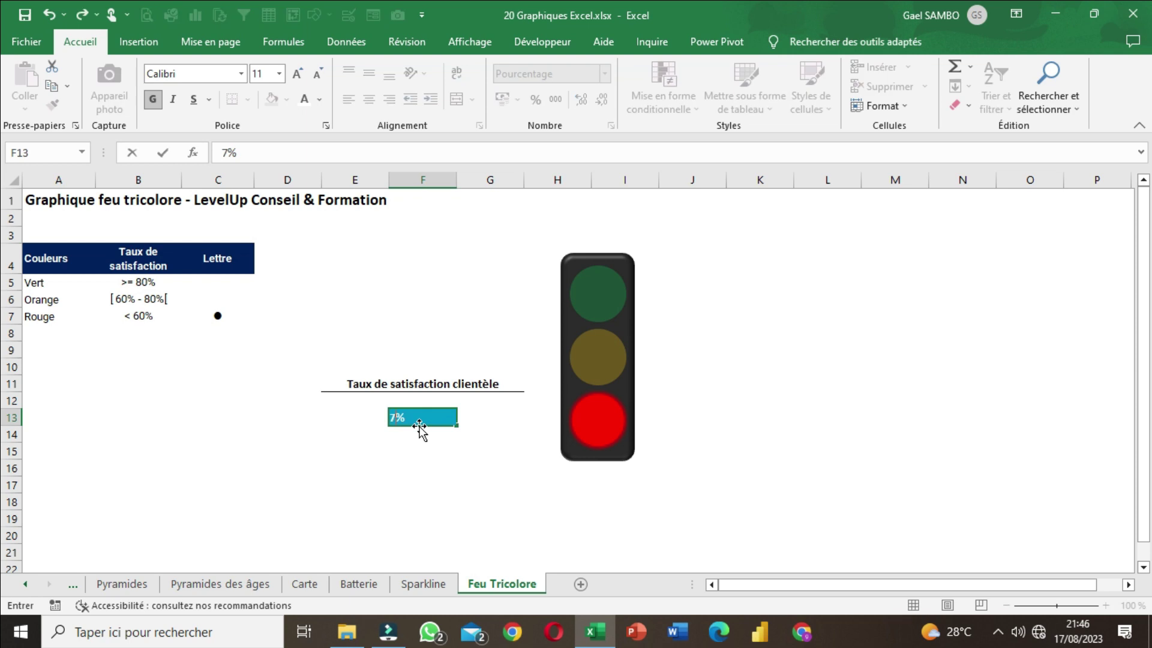
type("4")
key("Return")
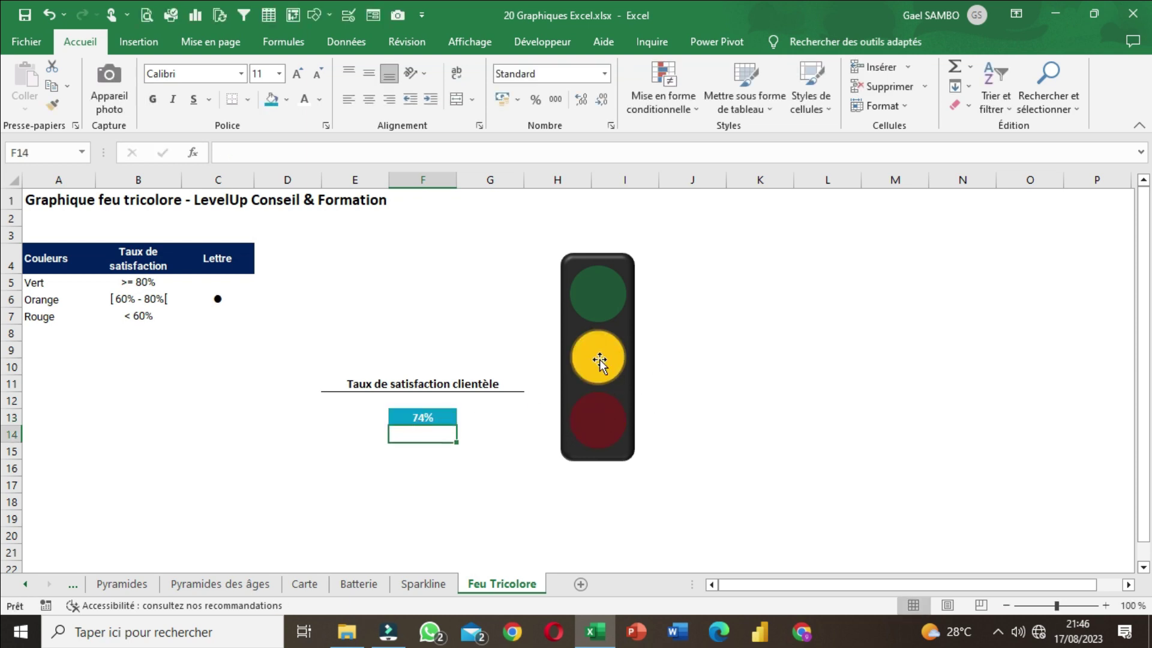
- Apply the 5-point yellow glow text effect to the amber dot in the middle light
left_click(427, 418)
left_click(599, 367)
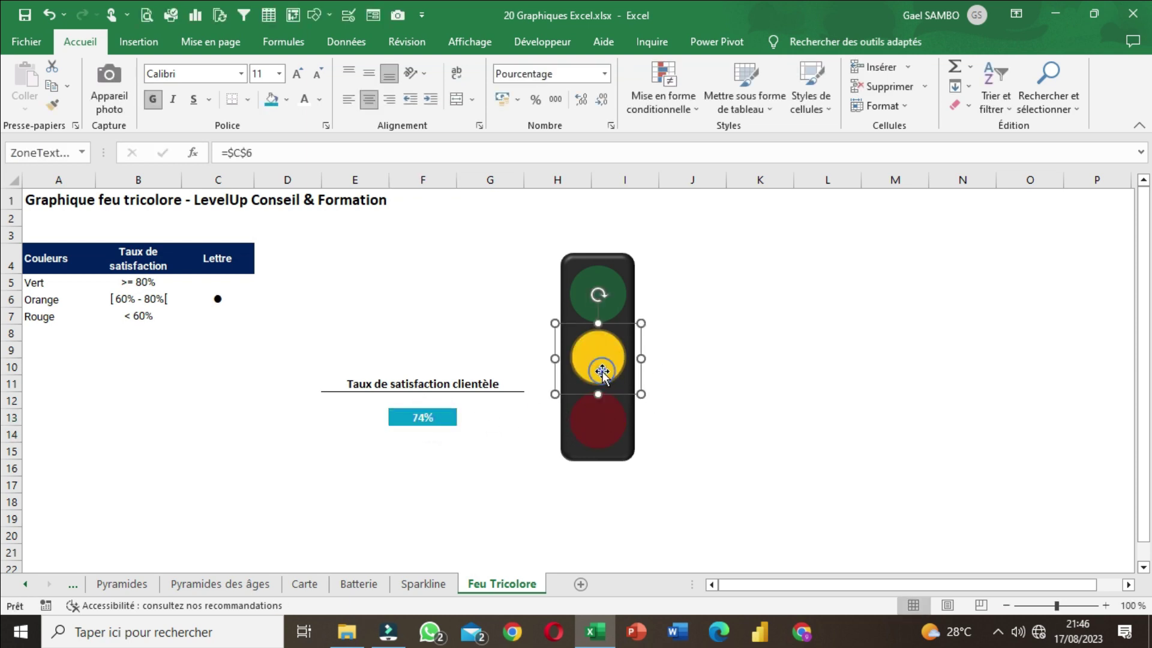
left_click(817, 43)
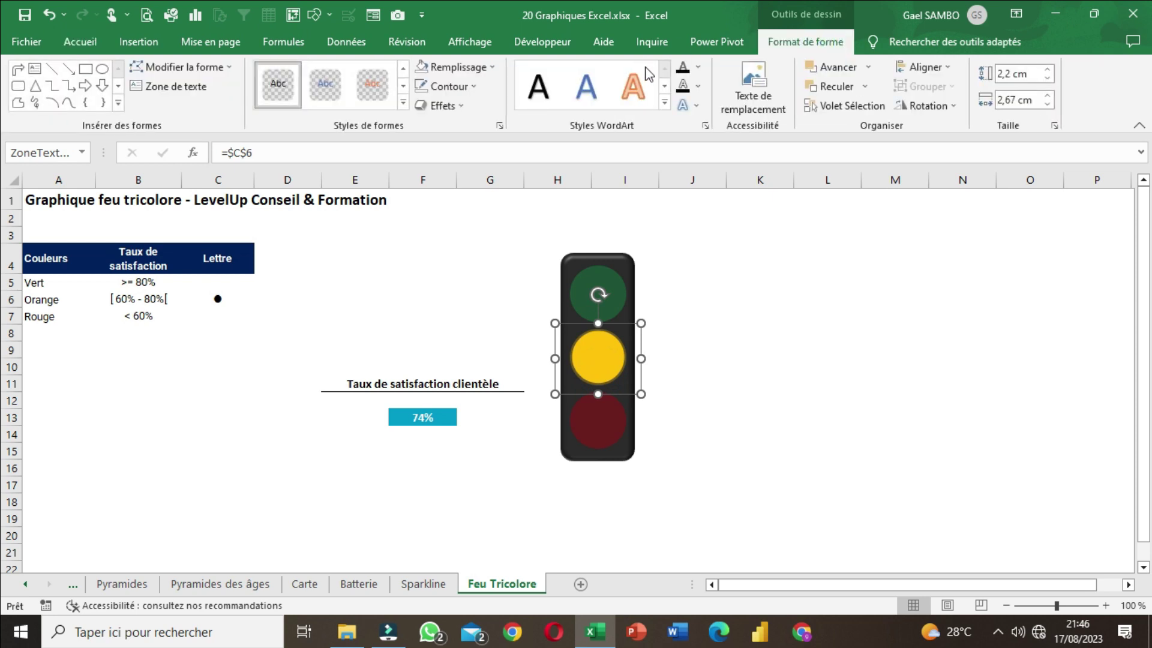
left_click(696, 107)
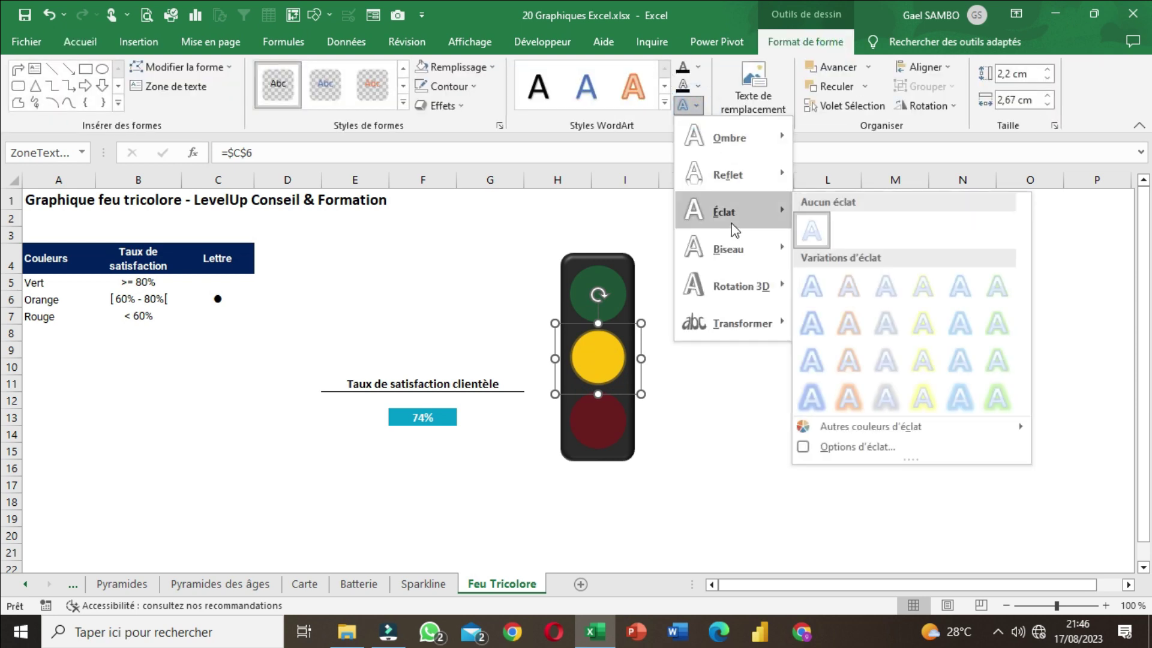
left_click(922, 293)
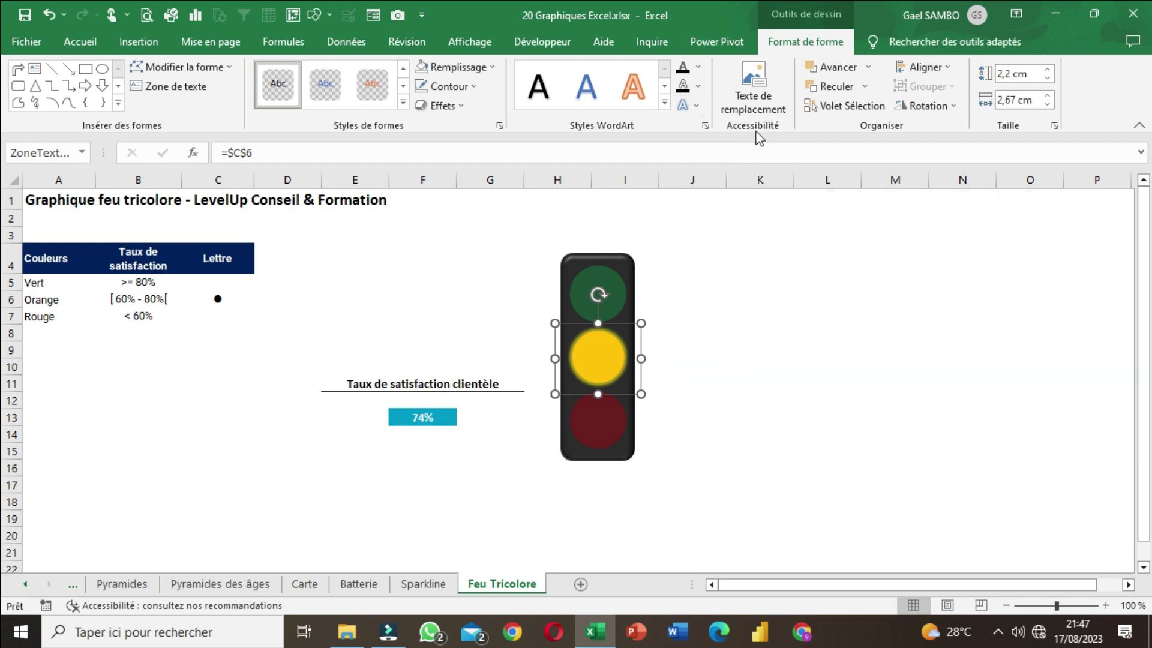
- Change the glow colour of the middle light's dot to the gold theme colour
left_click(700, 106)
mouse_move(744, 211)
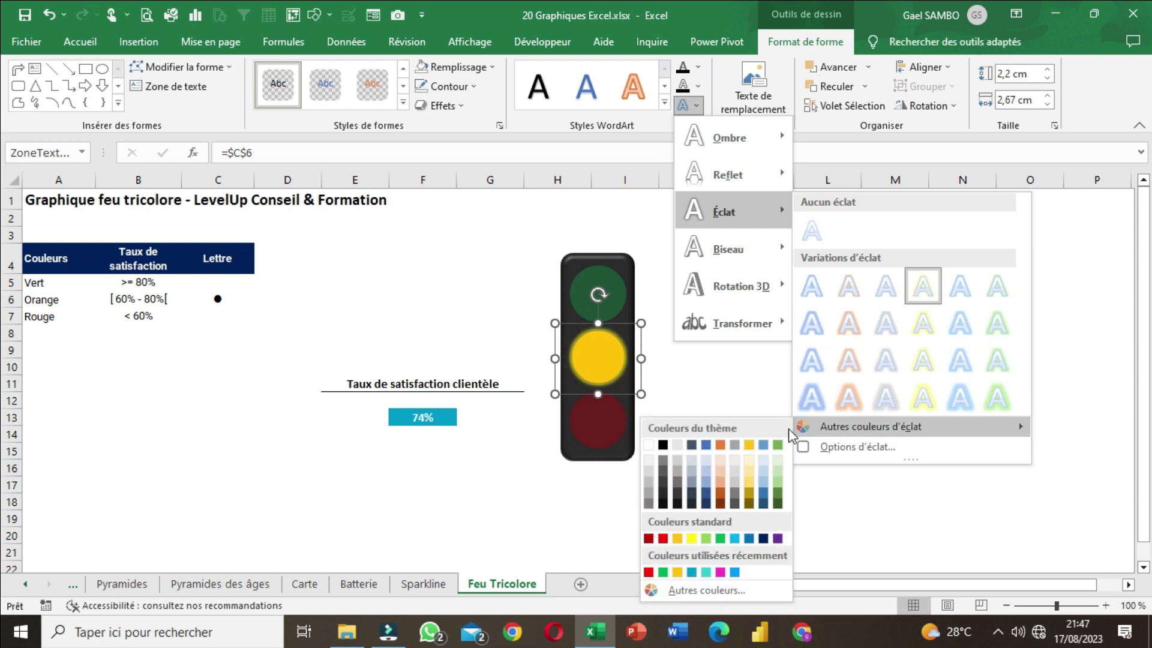
left_click(748, 451)
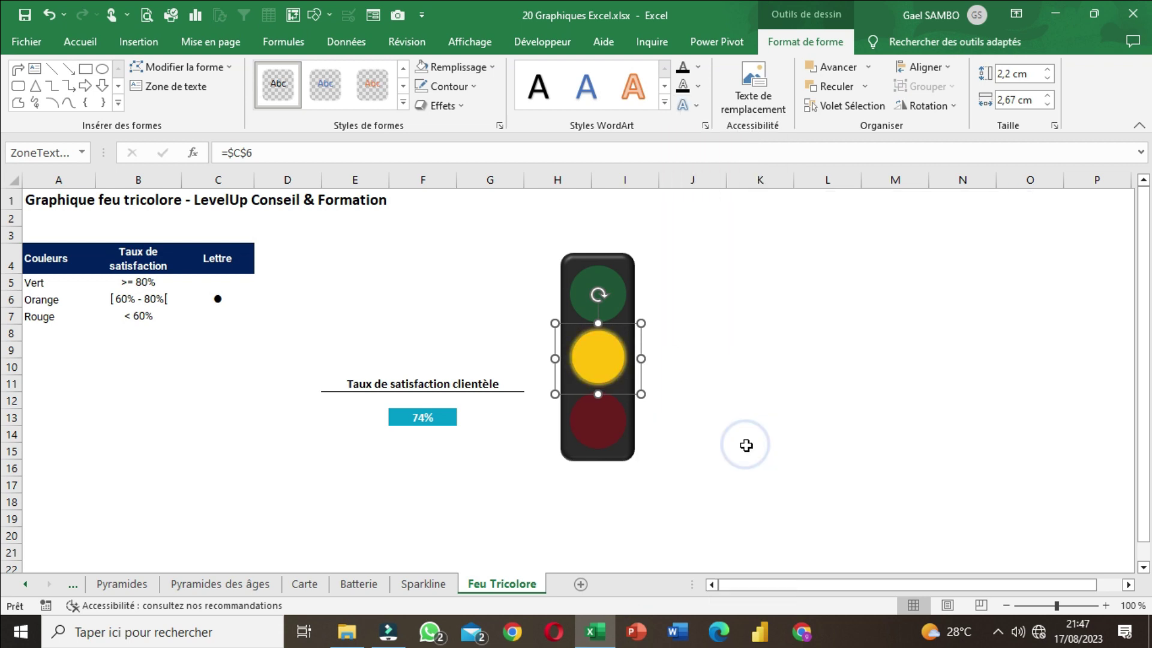
left_click(723, 353)
- Set the customer satisfaction rate in F13 to 95% to light the green dot
left_click(616, 287)
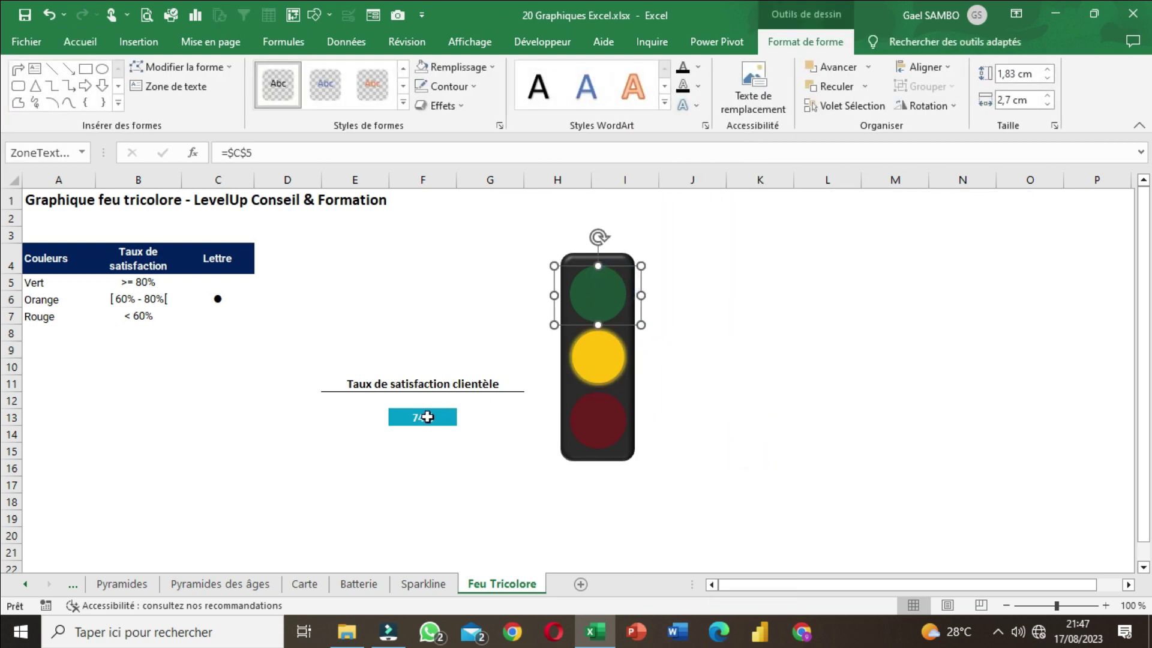
left_click(426, 417)
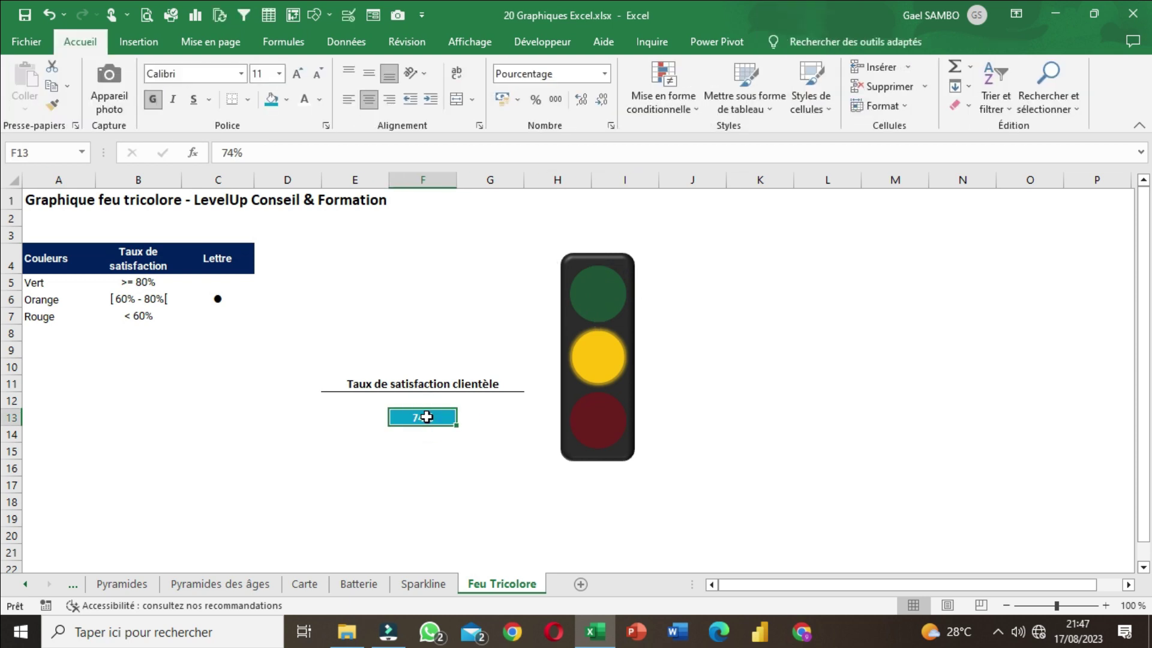
type("95%")
key("Return")
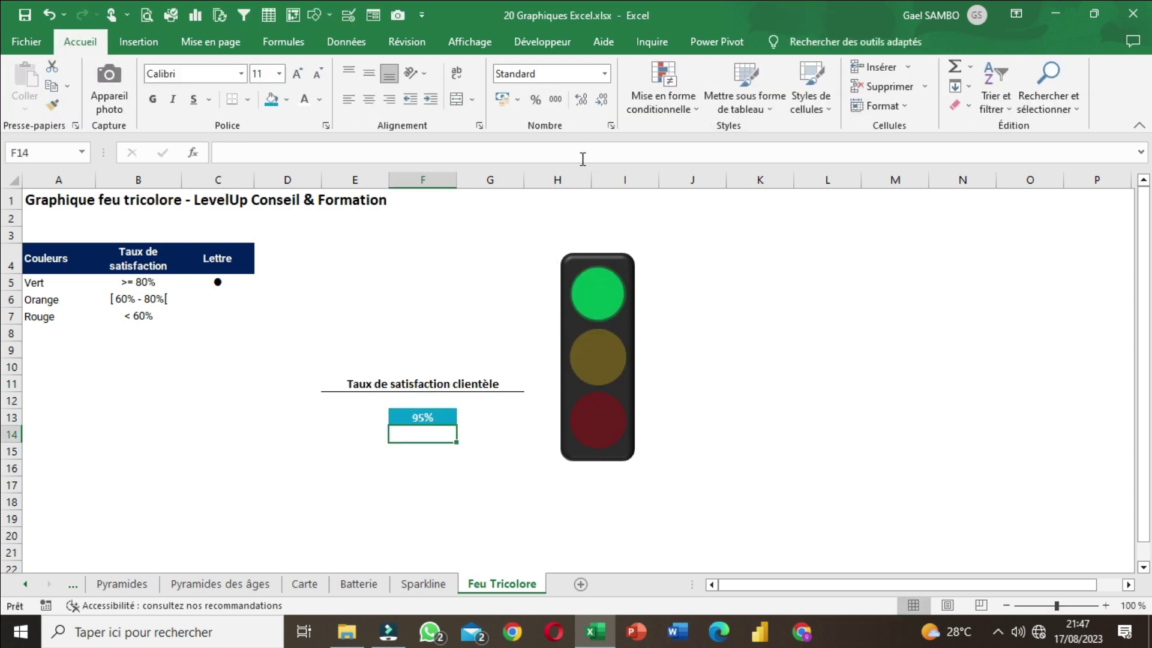
- Apply the smallest green glow text effect to the green dot in the top light
left_click(597, 313)
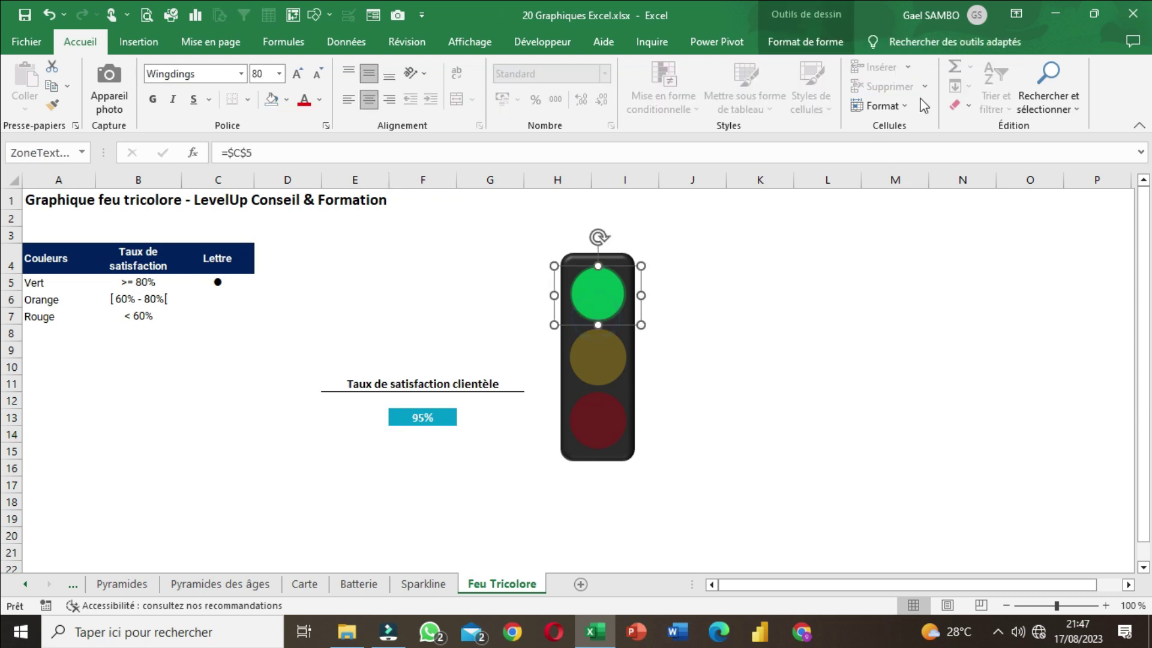
left_click(831, 42)
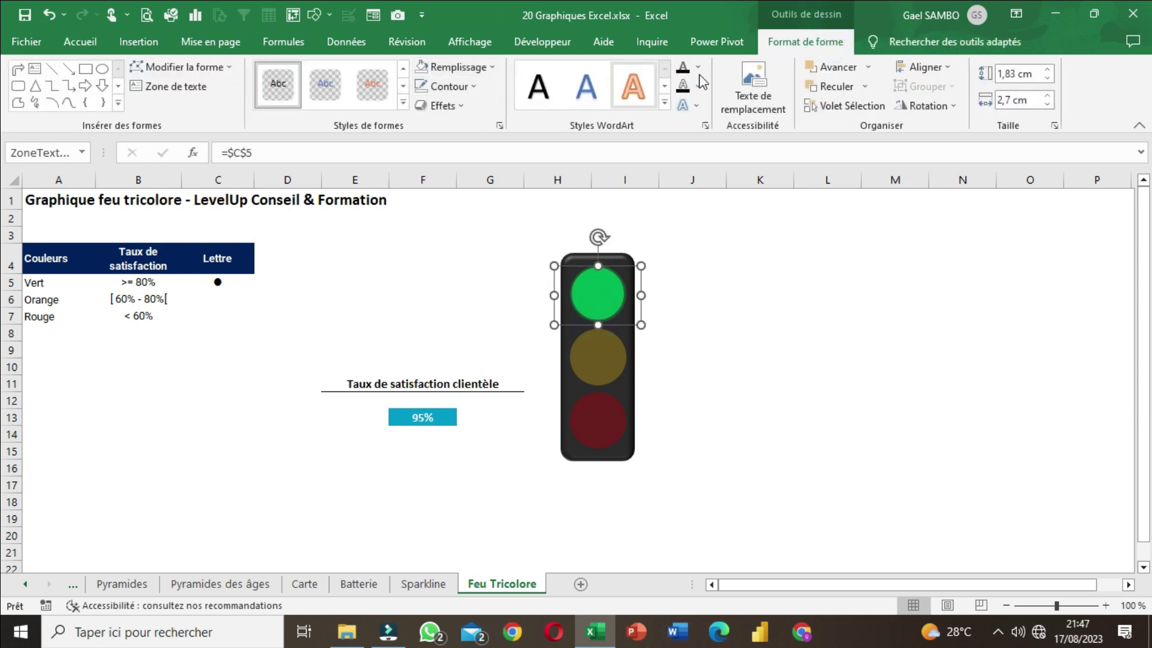
left_click(688, 106)
mouse_move(744, 210)
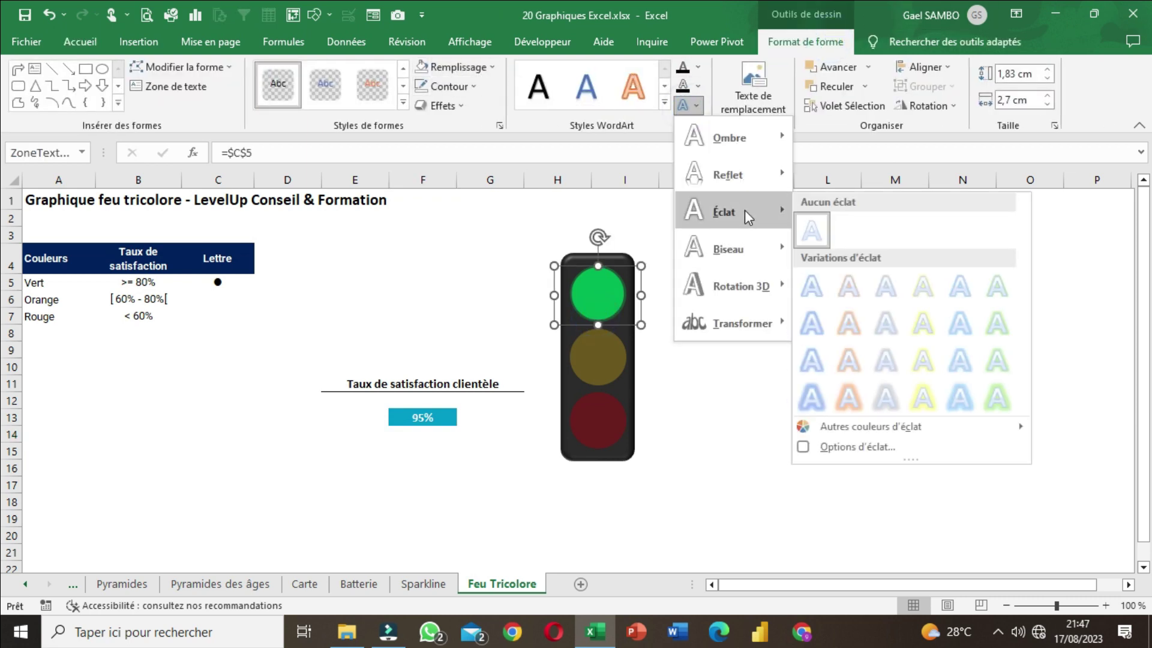
left_click(986, 275)
- Change the glow colour of the top light's dot to the recently used bright green
left_click(690, 106)
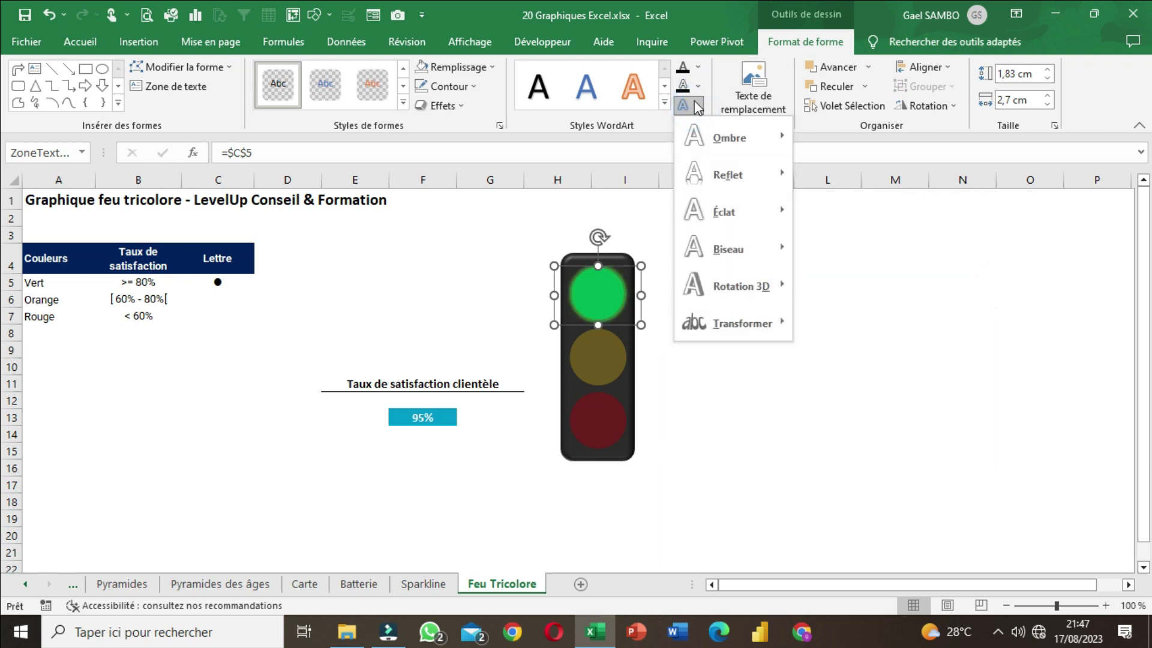
mouse_move(748, 214)
mouse_move(852, 433)
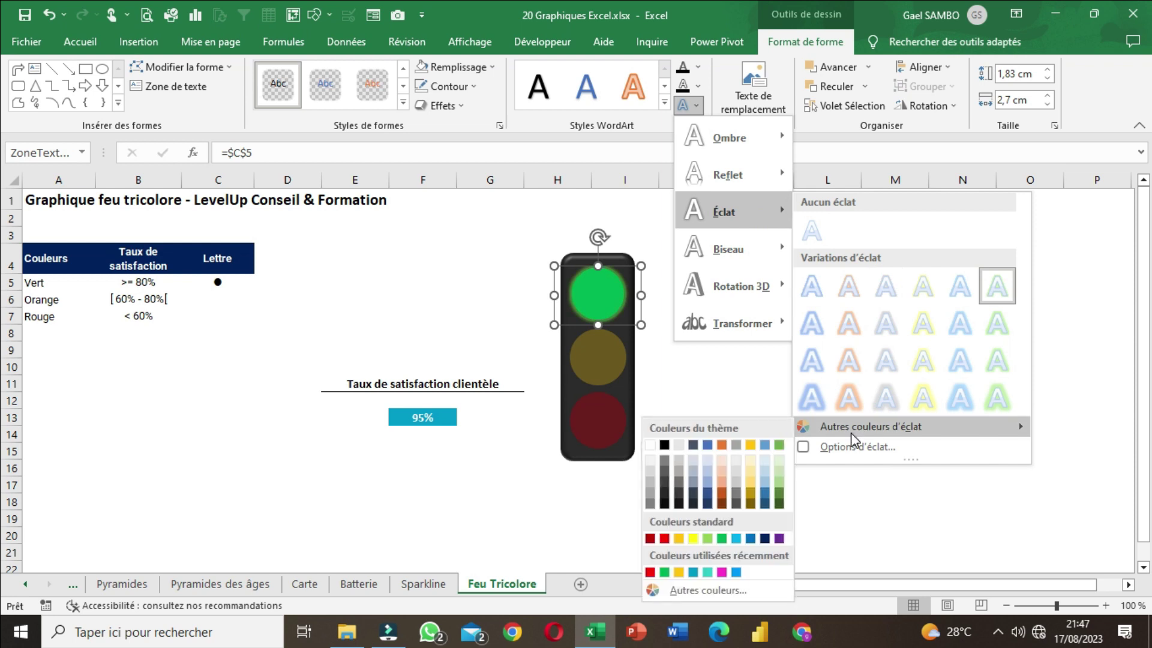
left_click(663, 588)
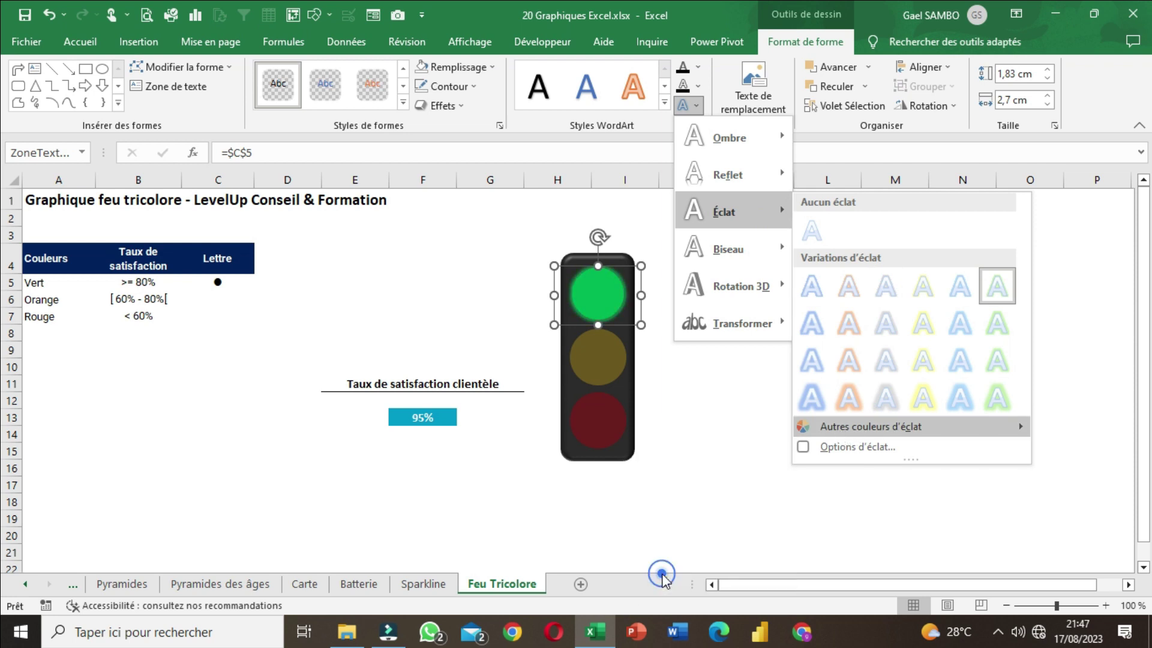
left_click(747, 451)
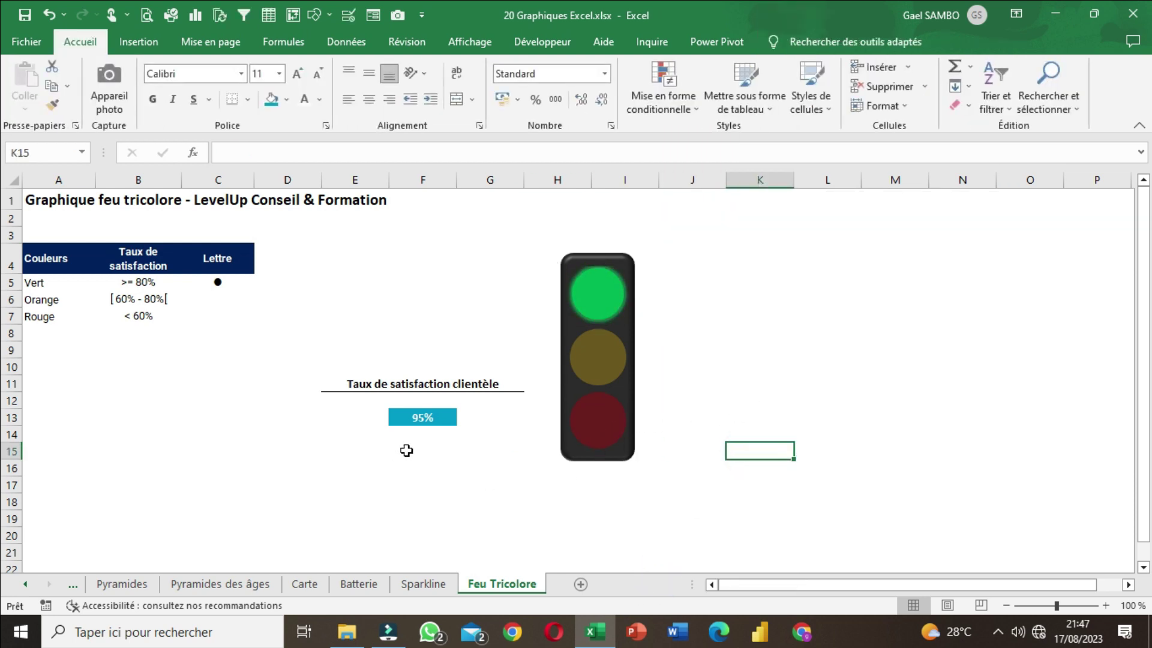
- Test the traffic light by setting the satisfaction rate in F13 to 100%, 0% and 15% in turn
left_click(410, 426)
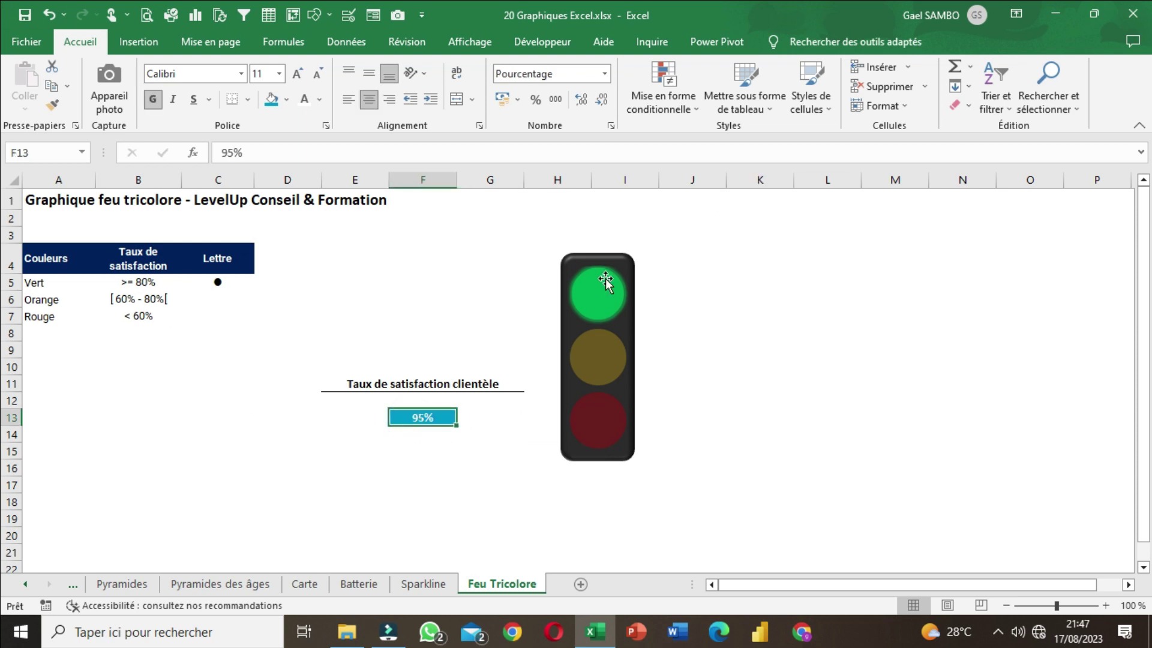
type("100")
key("Return")
left_click(402, 417)
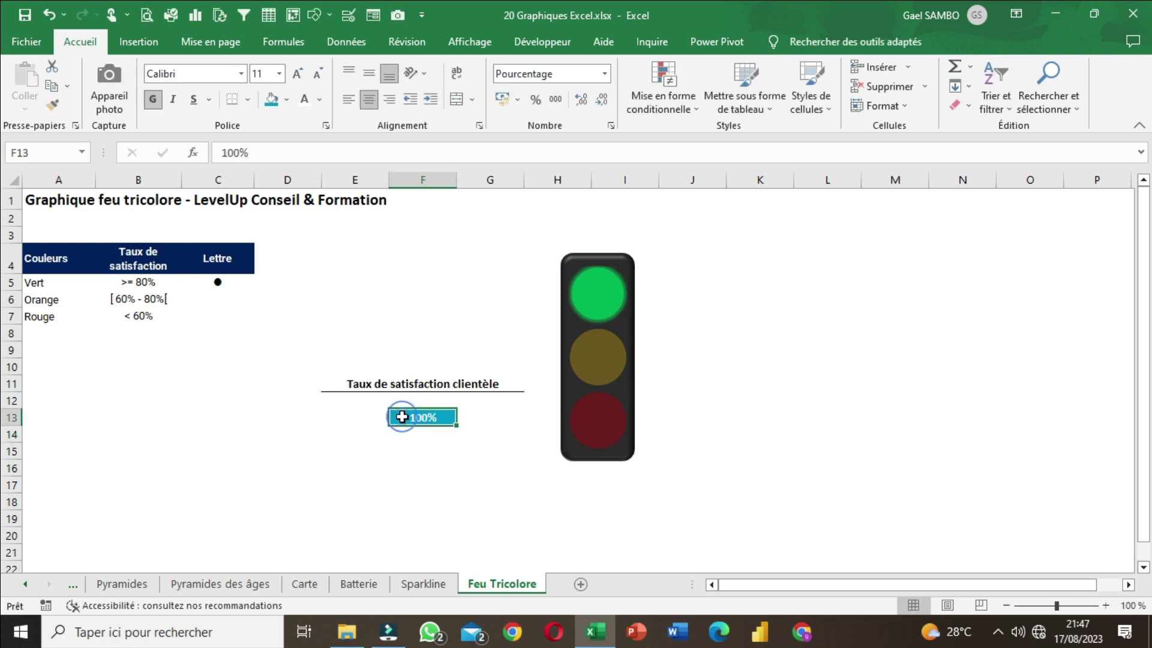
type("0")
key("Return")
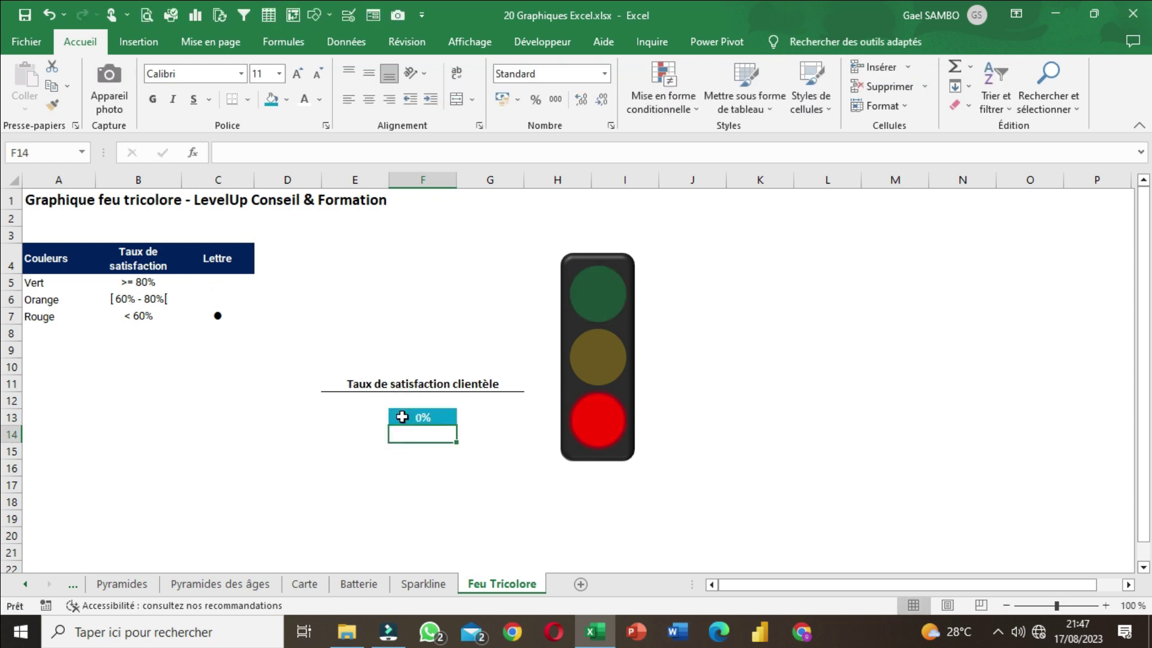
left_click(402, 417)
type("15")
key("Return")
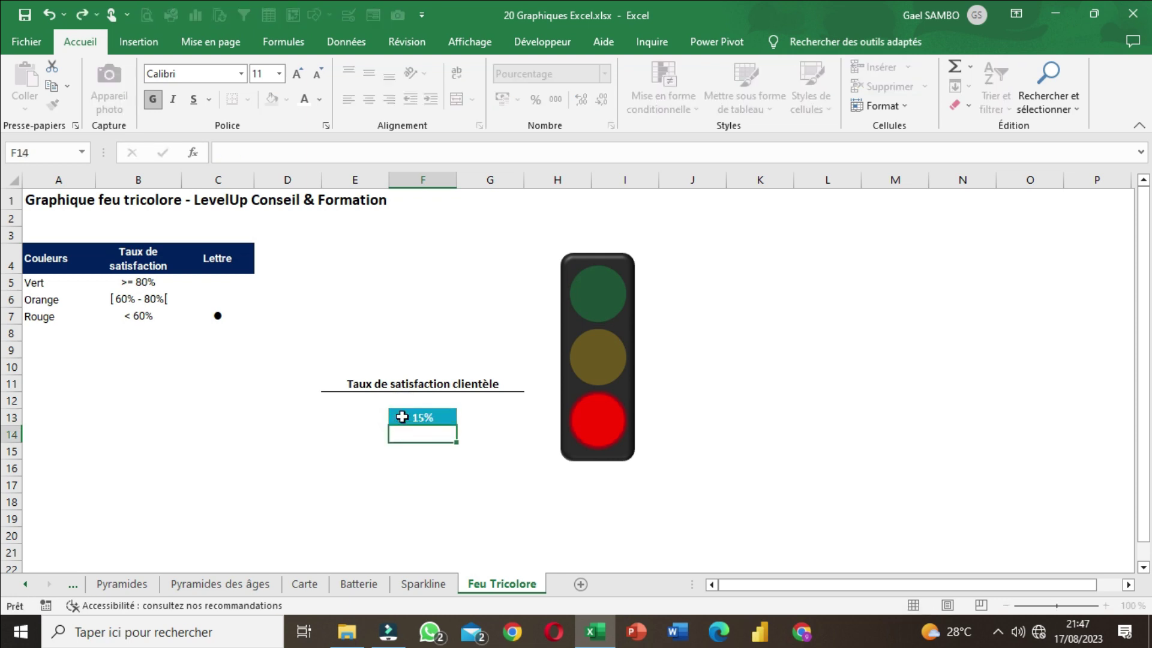
- Set the customer satisfaction rate in F13 to 62% to light the amber dot
left_click(401, 417)
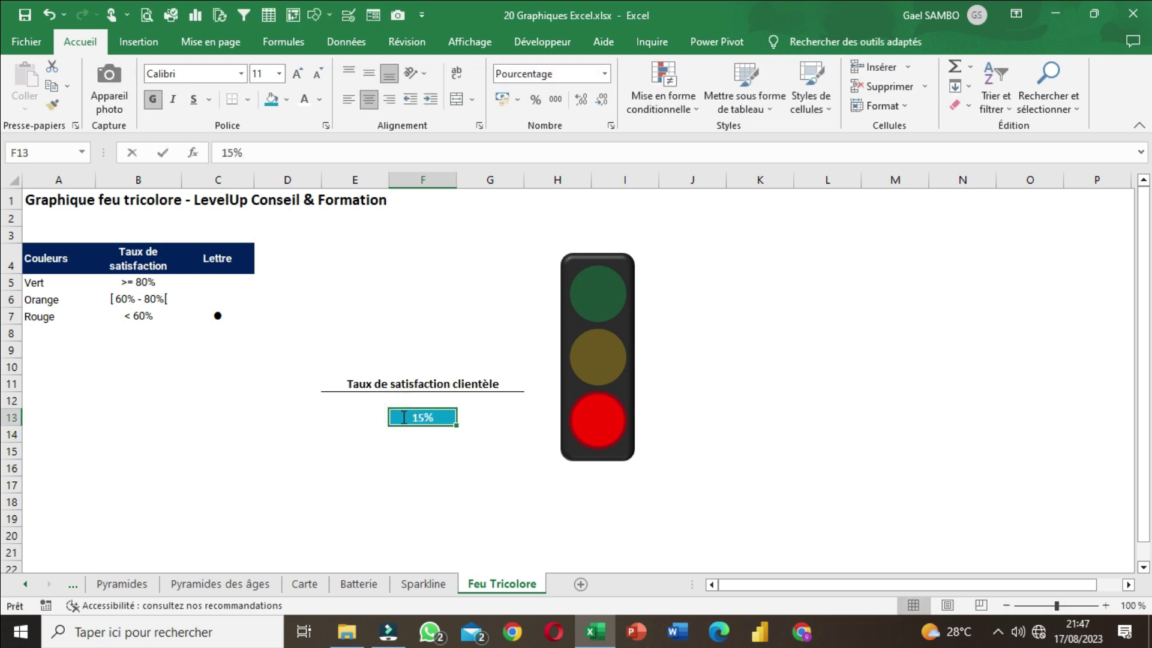
type("6")
type("2")
key("Return")
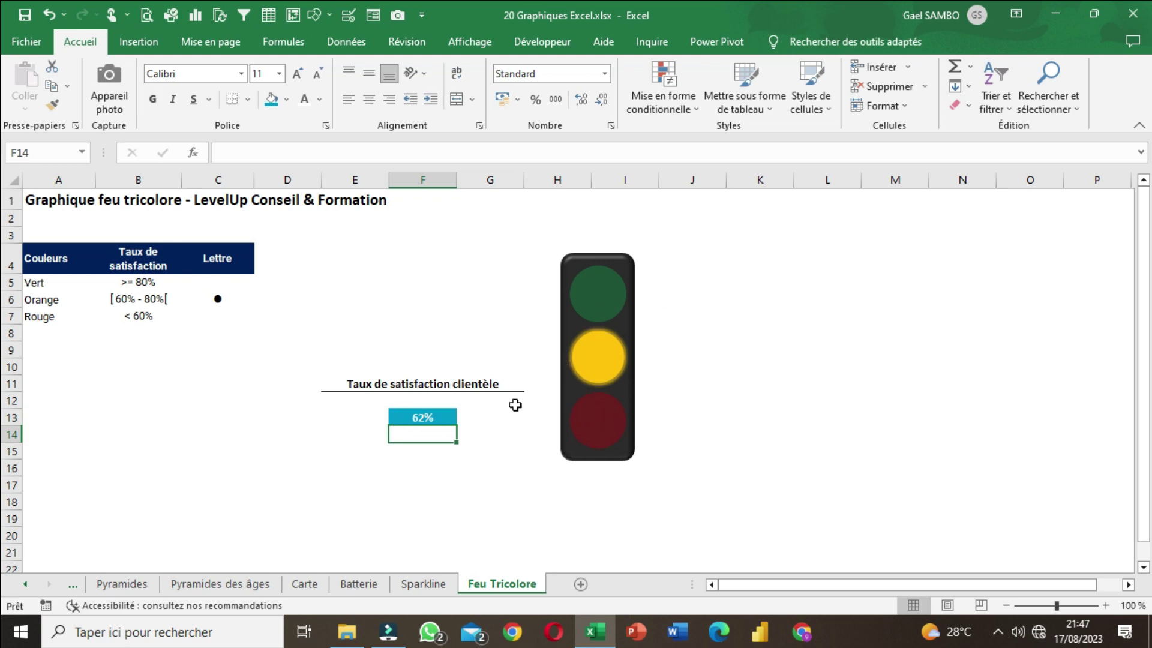
left_click(690, 398)
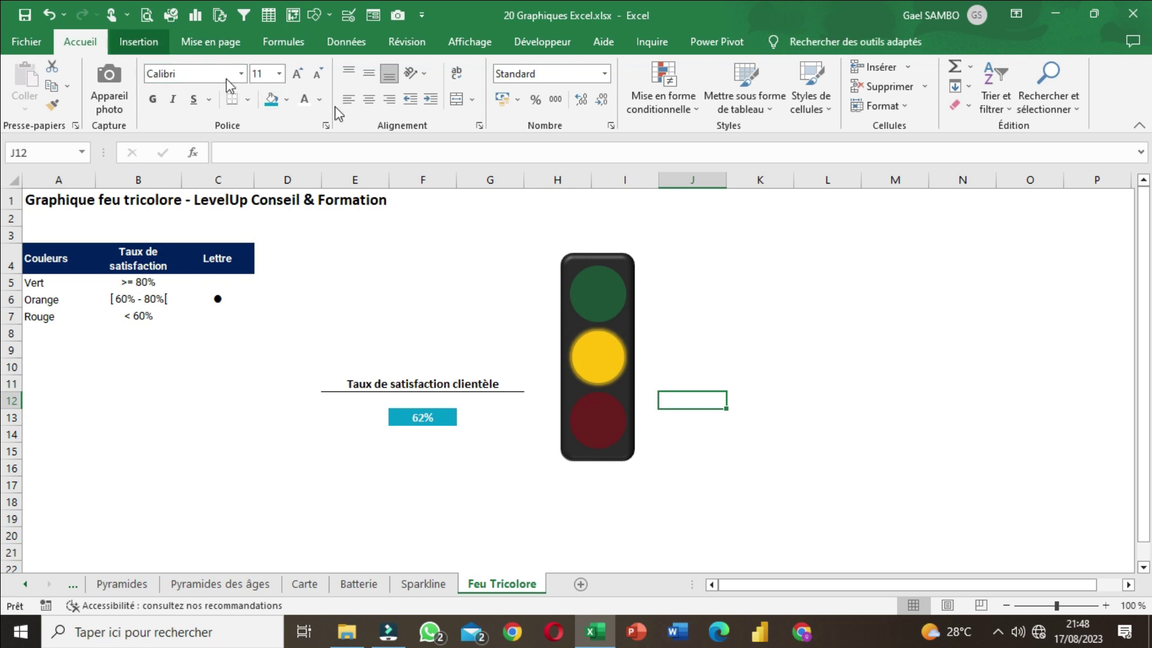
- Open the Selection pane and check which parts of the traffic light its listed text boxes, ellipses and rounded rectangle correspond to
left_click(576, 359)
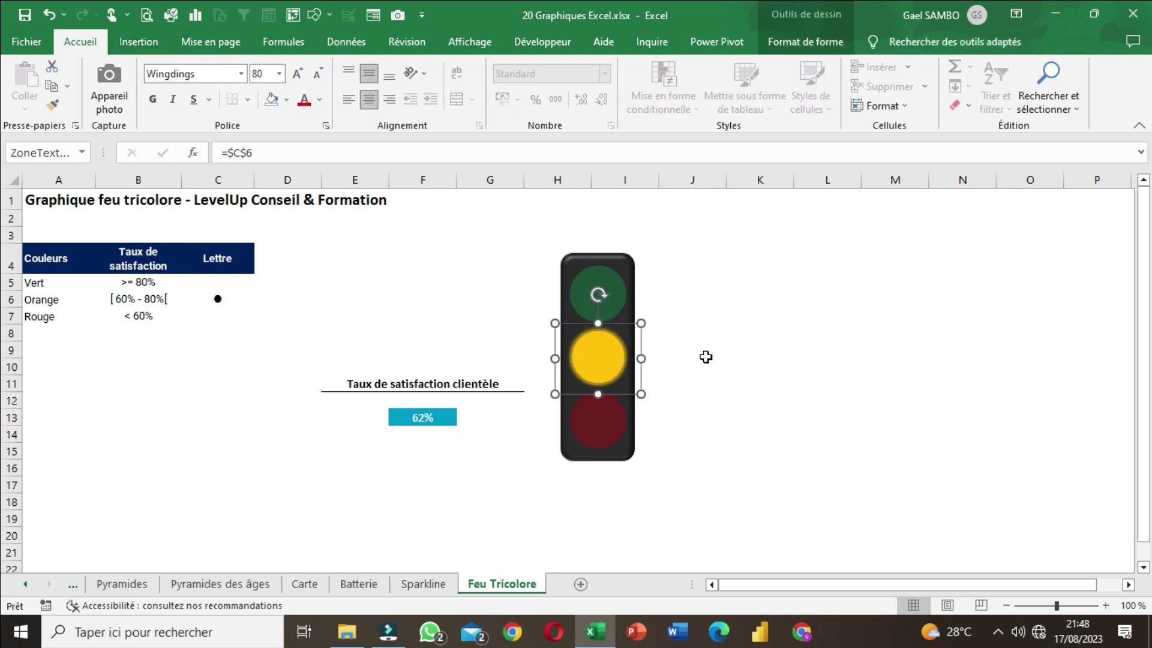
left_click(831, 41)
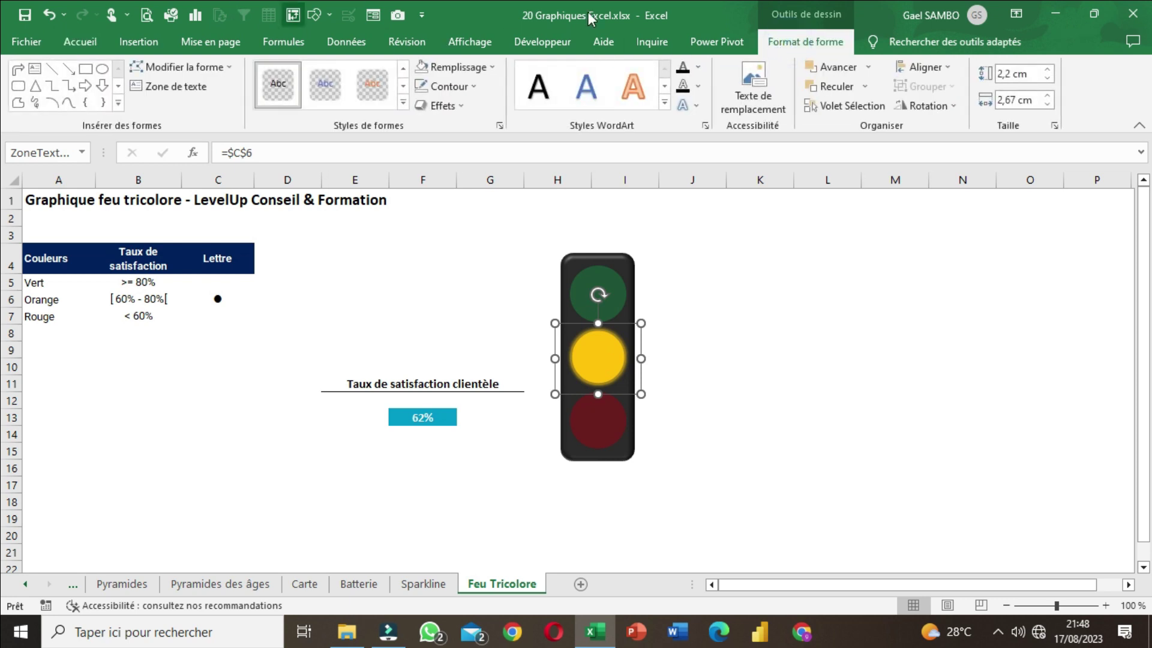
left_click(844, 105)
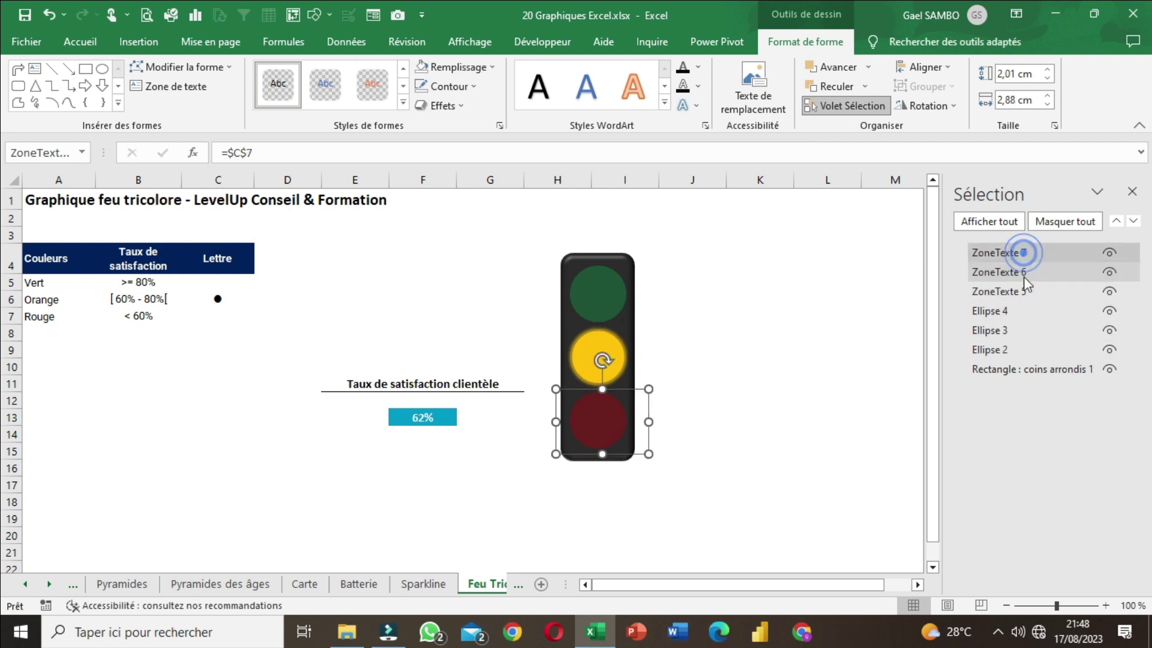
left_click(1023, 330)
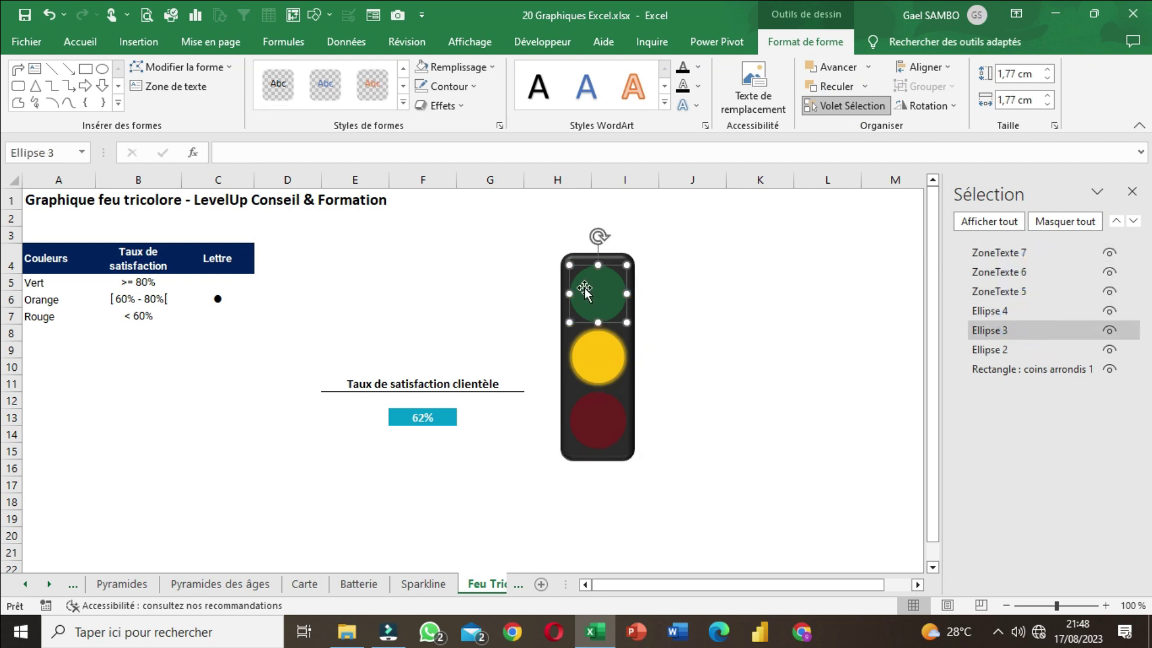
left_click(1008, 349)
left_click(1025, 368)
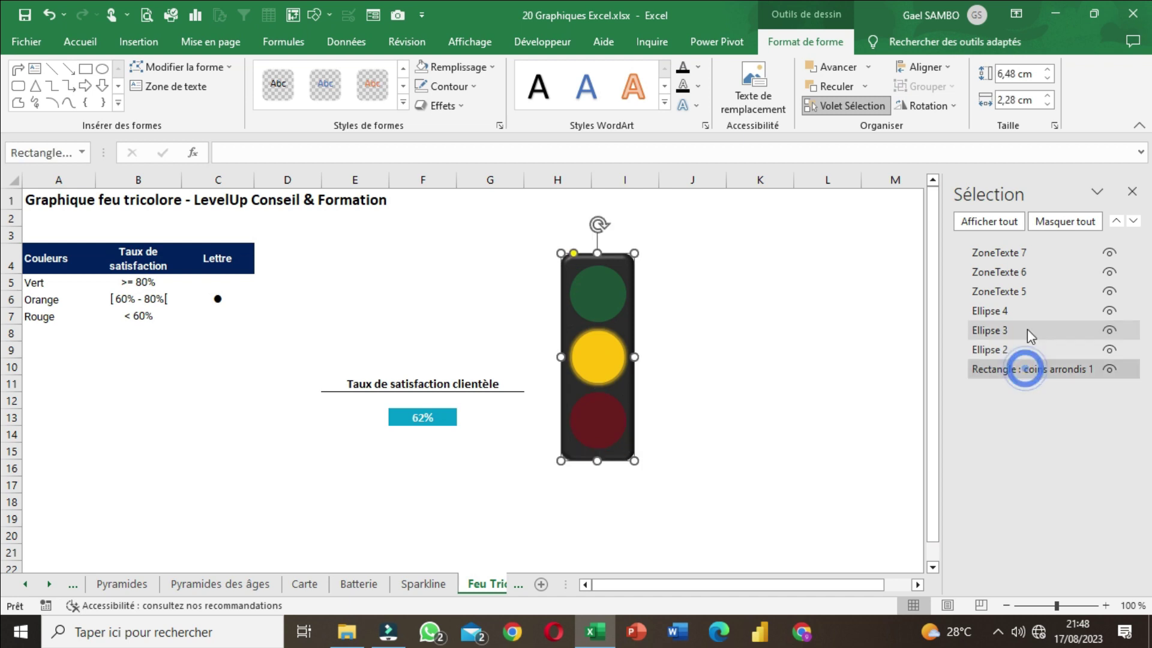
- Group the three text boxes, three ellipses and rounded rectangle of the traffic light into one object
left_click(1013, 252)
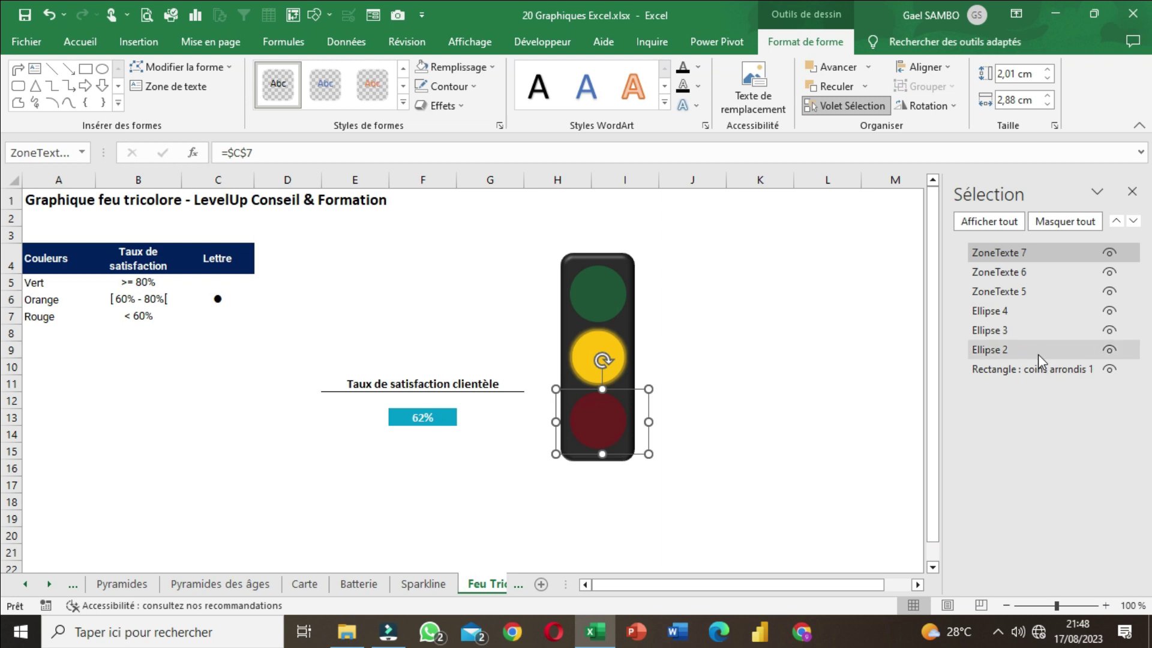
left_click(1012, 273, "ctrl")
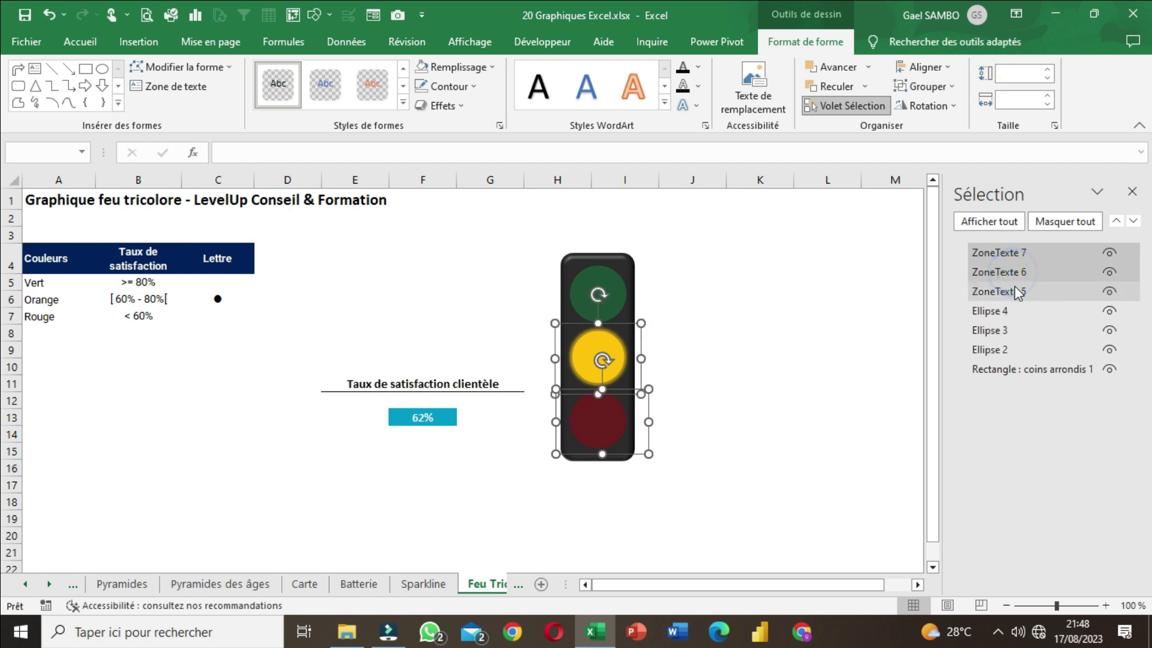
left_click(1015, 290, "ctrl")
left_click(1002, 310, "ctrl")
left_click(999, 329, "ctrl")
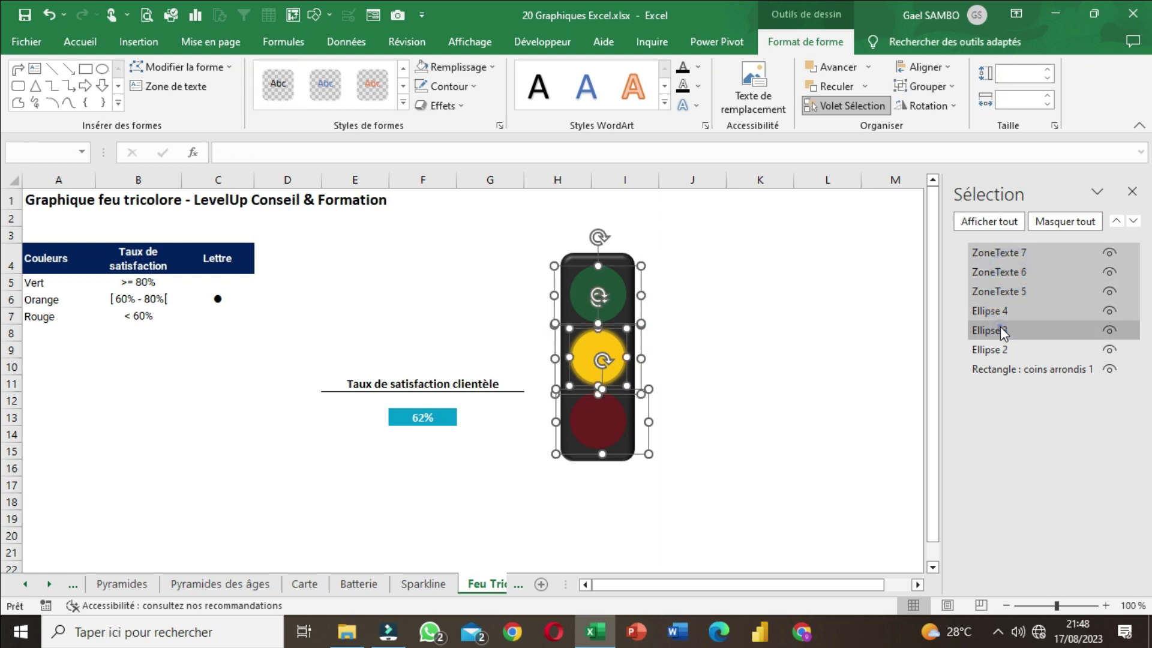
left_click(999, 352, "ctrl")
left_click(1003, 369, "ctrl")
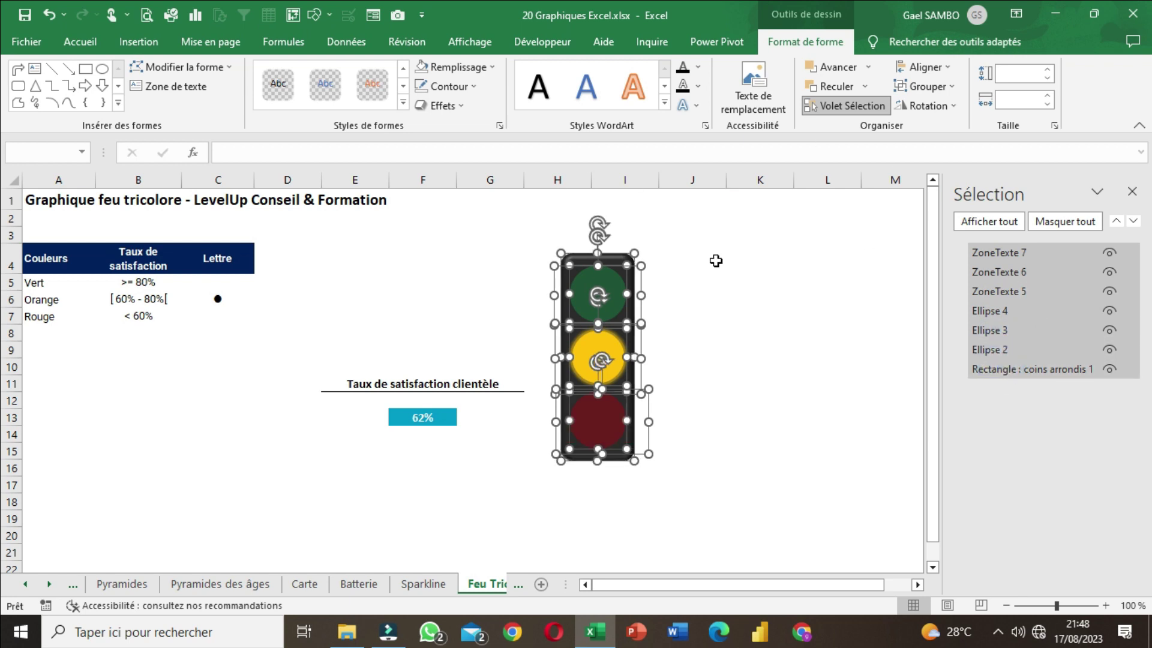
left_click(945, 92)
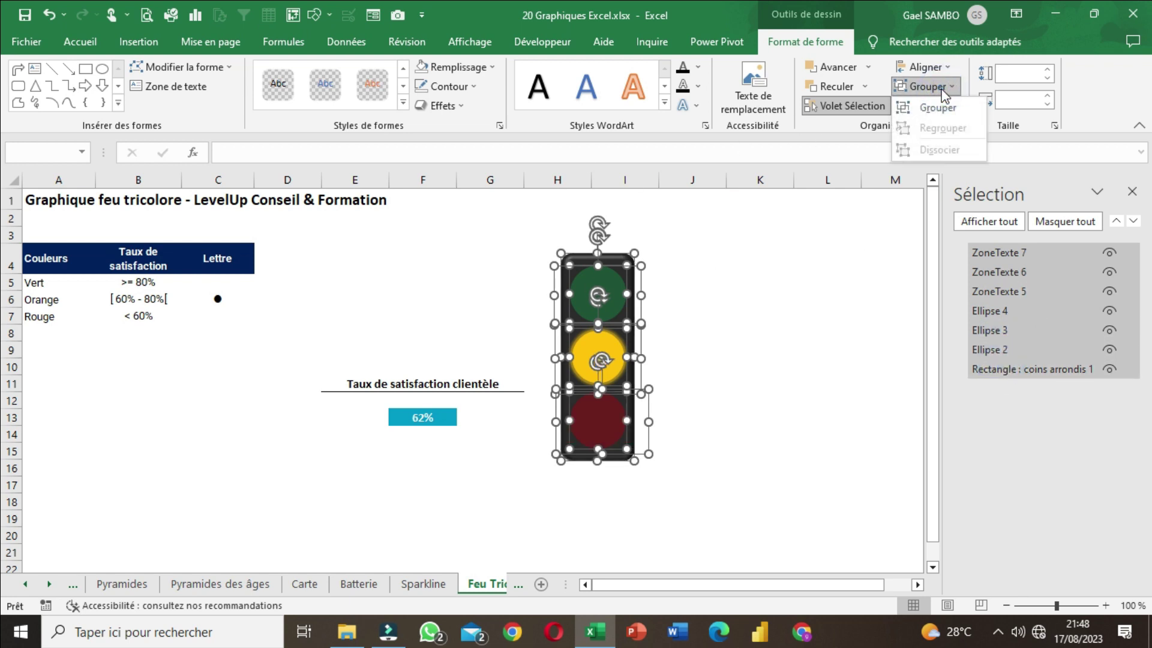
left_click(951, 108)
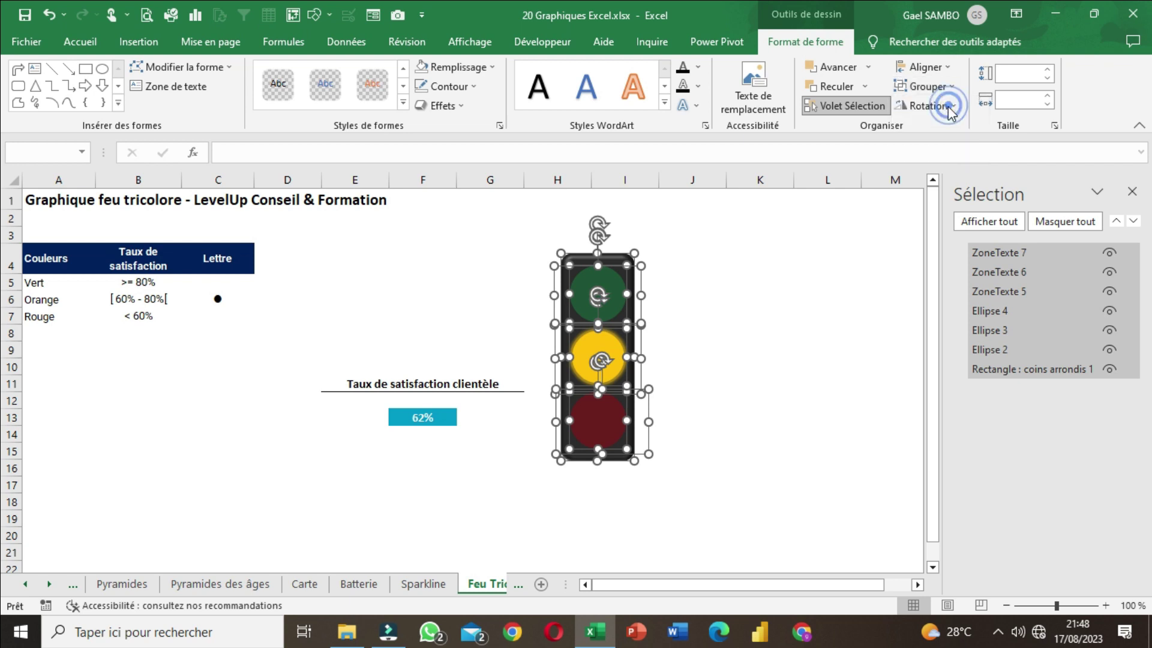
- Move the grouped traffic light slightly up and to the left on the sheet, and close the Selection pane
left_click(796, 319)
left_click_drag(629, 346, 597, 310)
left_click(1132, 191)
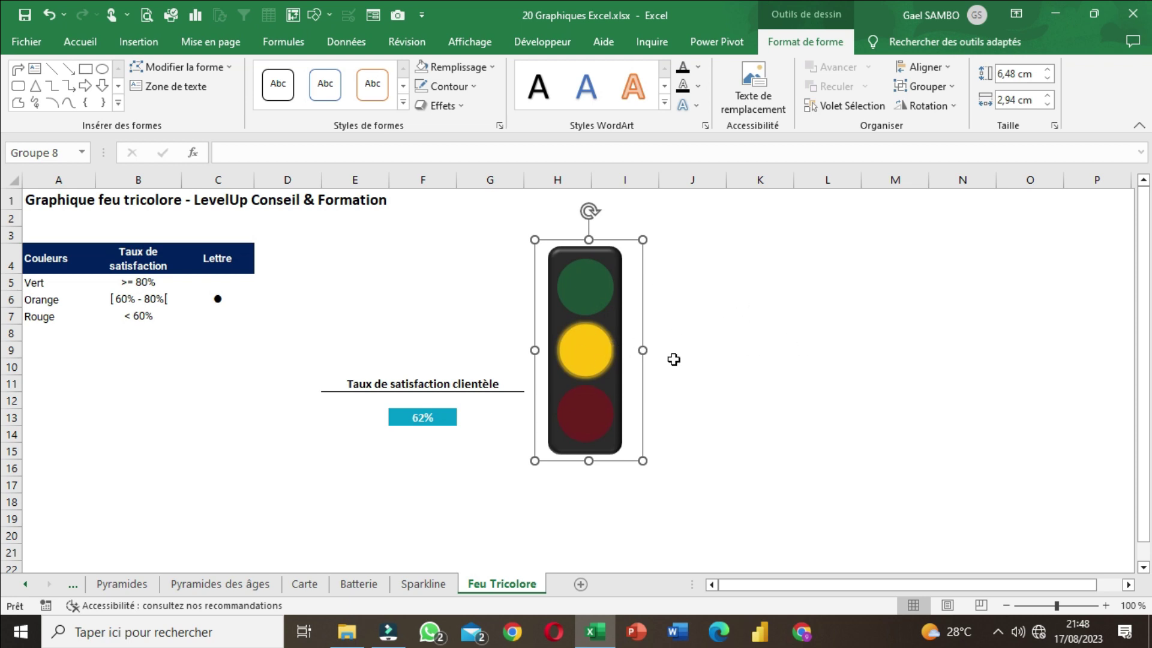
- Duplicate the traffic light group and place the copy beside the original, on its right
left_click(717, 354)
left_click(599, 355)
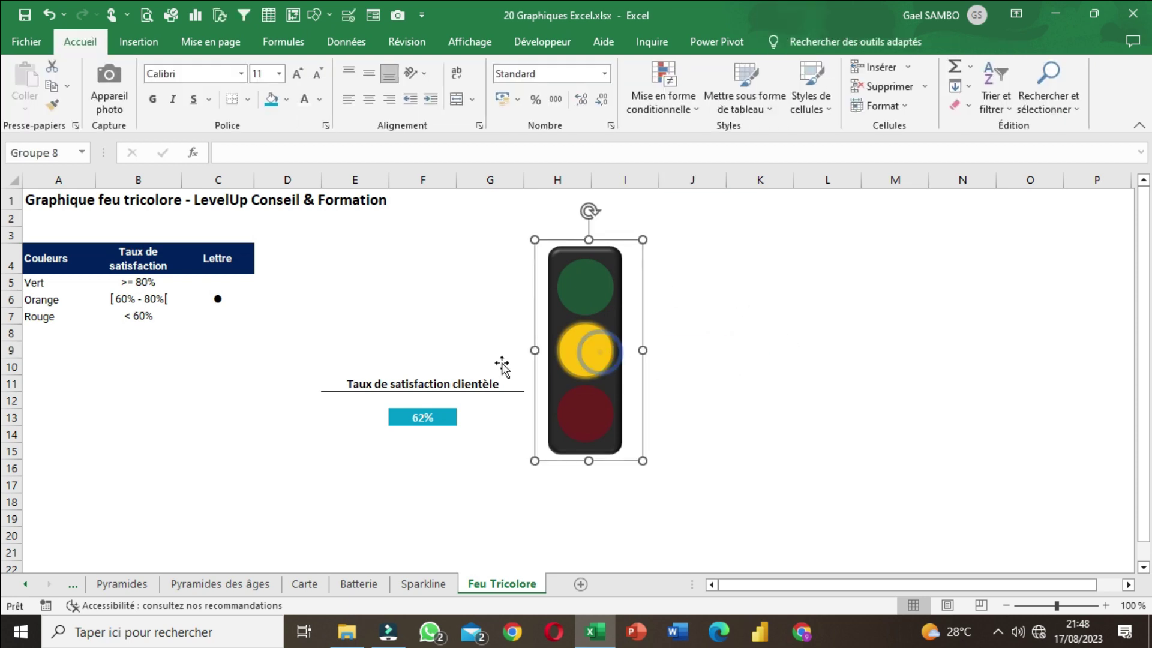
key("ctrl+d")
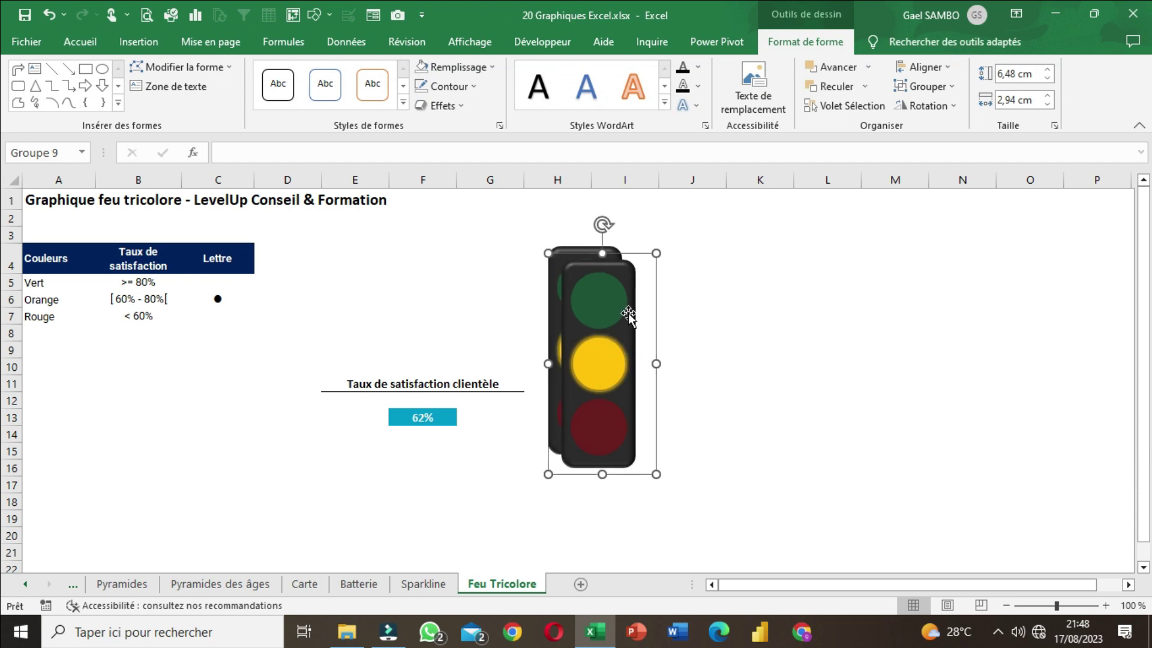
left_click_drag(607, 360, 693, 347)
- Delete the duplicate traffic light and keep the original group
left_click(599, 342)
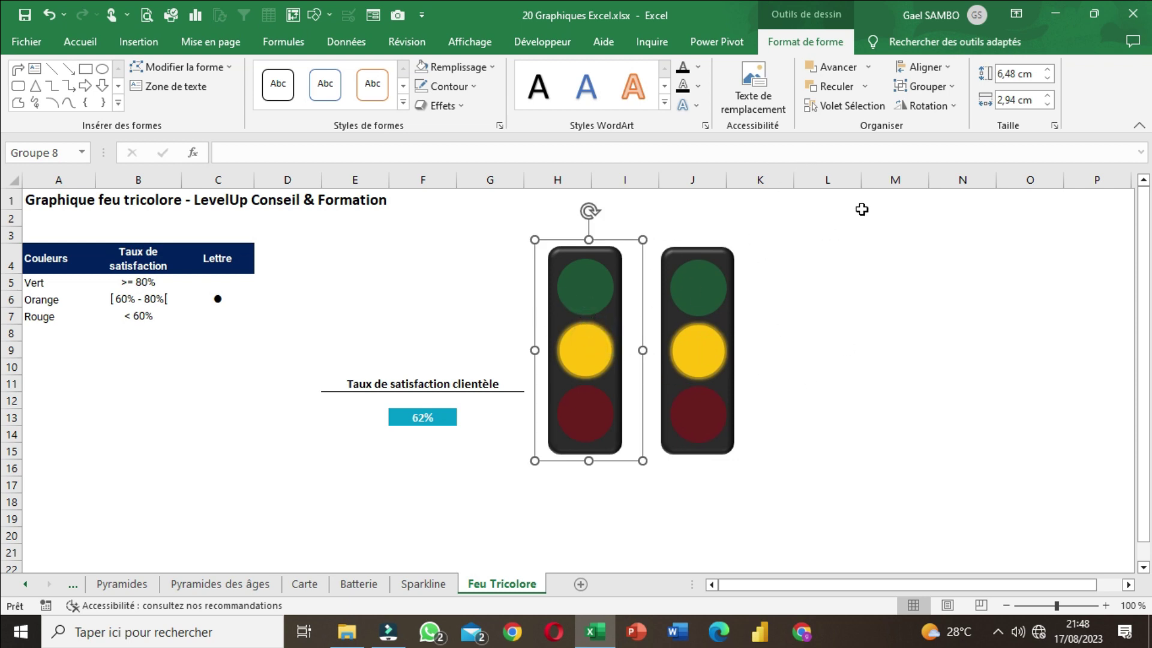
left_click(731, 301)
key("Delete")
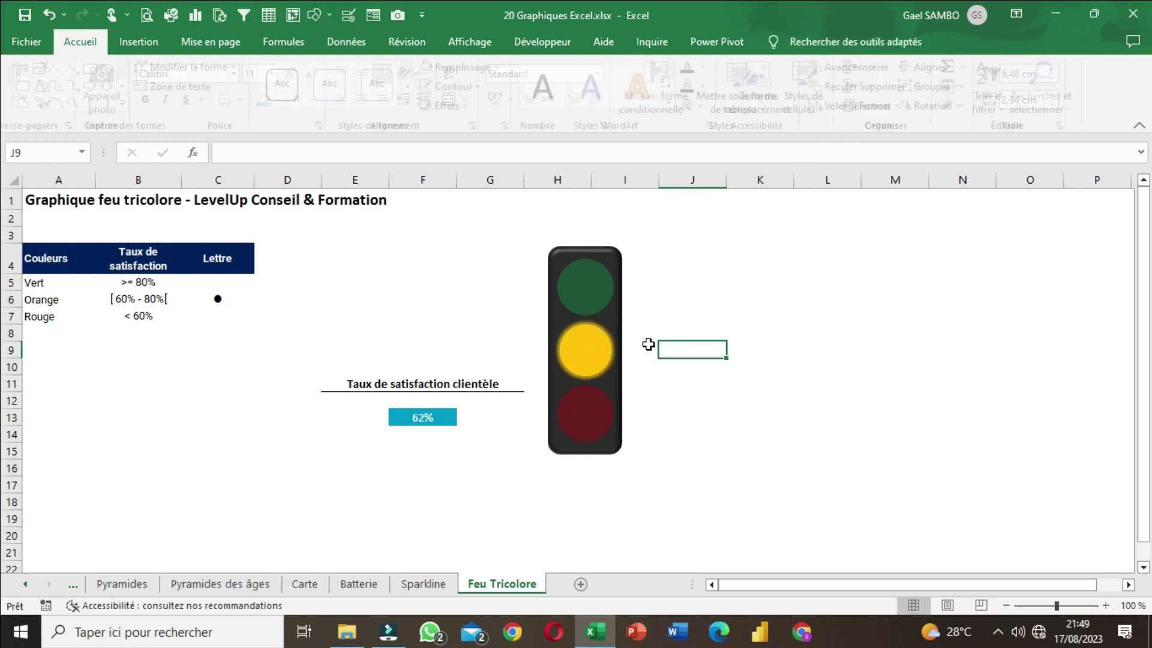
- Examine the traffic light group and its component shapes in the Selection pane, collapsing and expanding the group, and close the pane
left_click(614, 357)
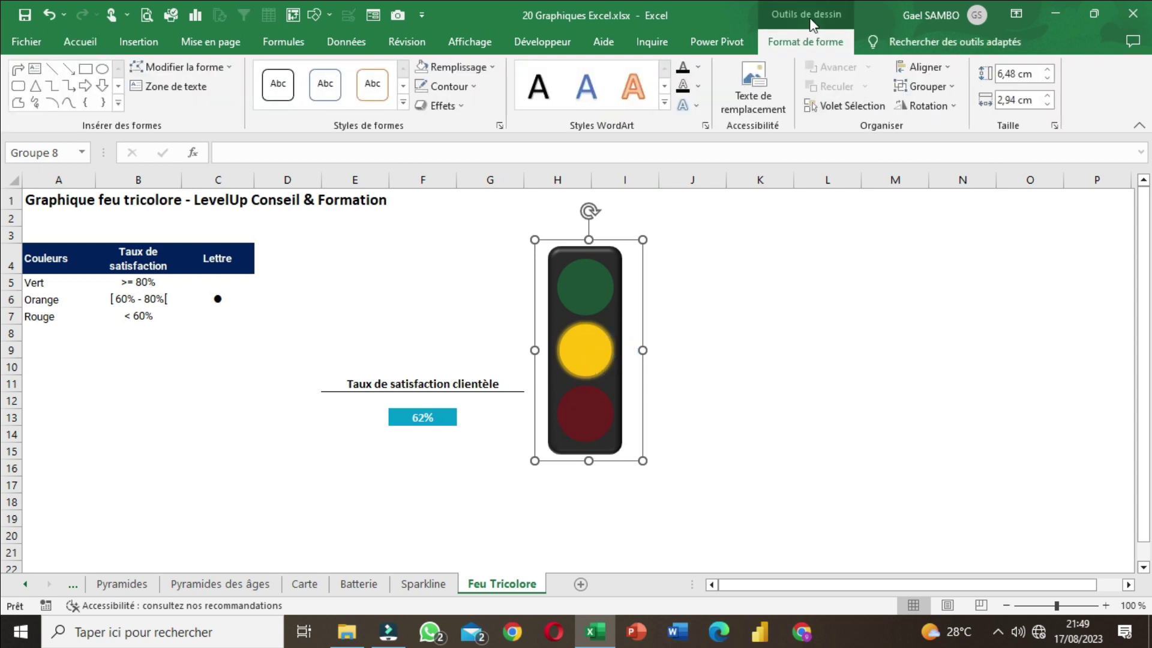
left_click(853, 105)
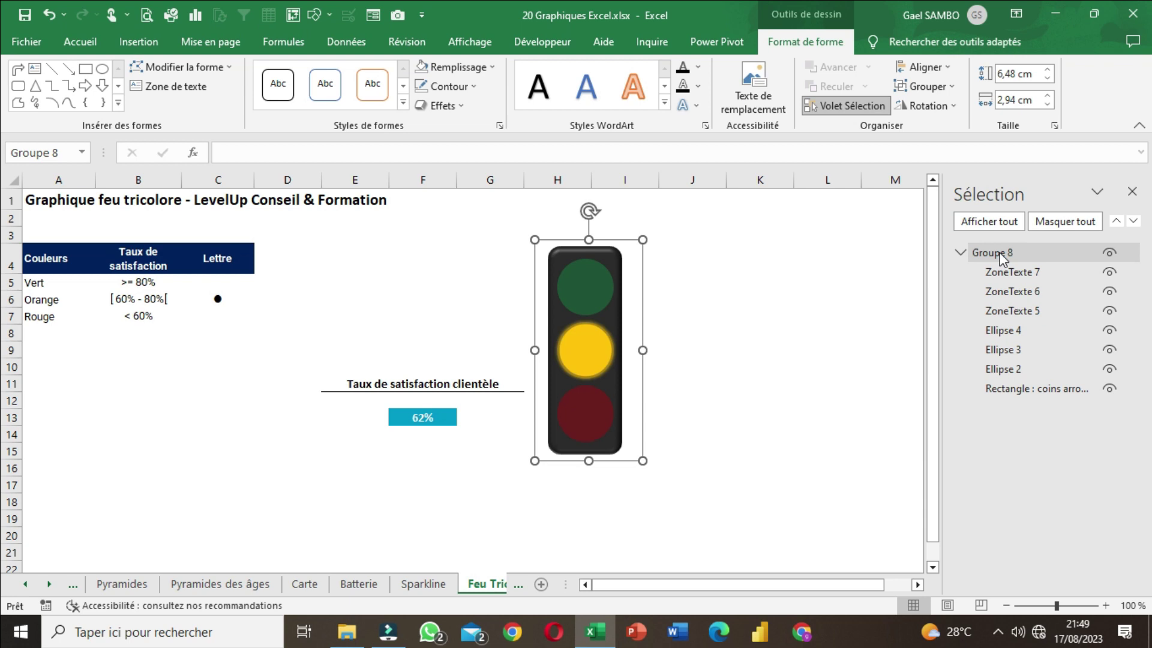
left_click(961, 253)
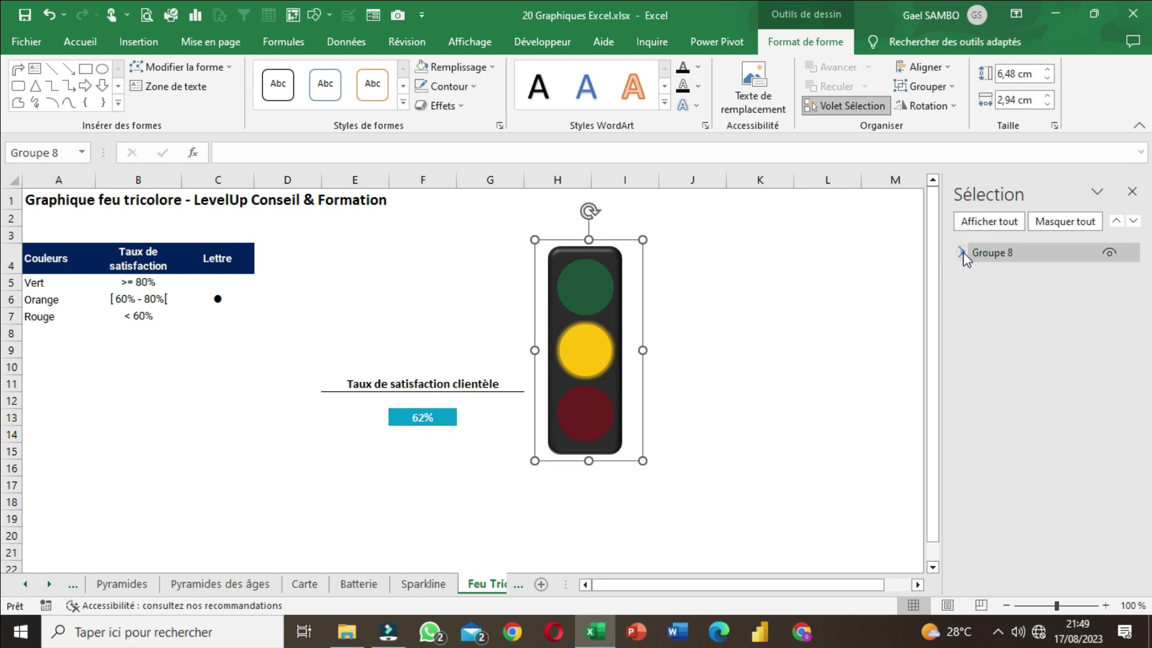
left_click(962, 253)
left_click(849, 298)
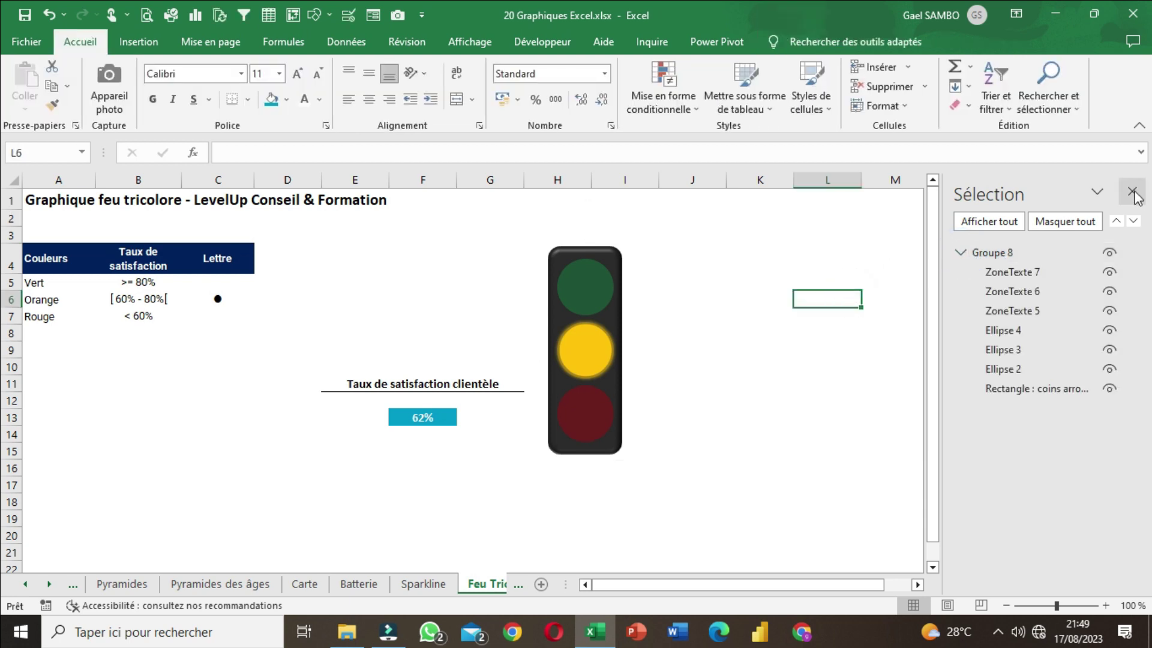
left_click(1132, 191)
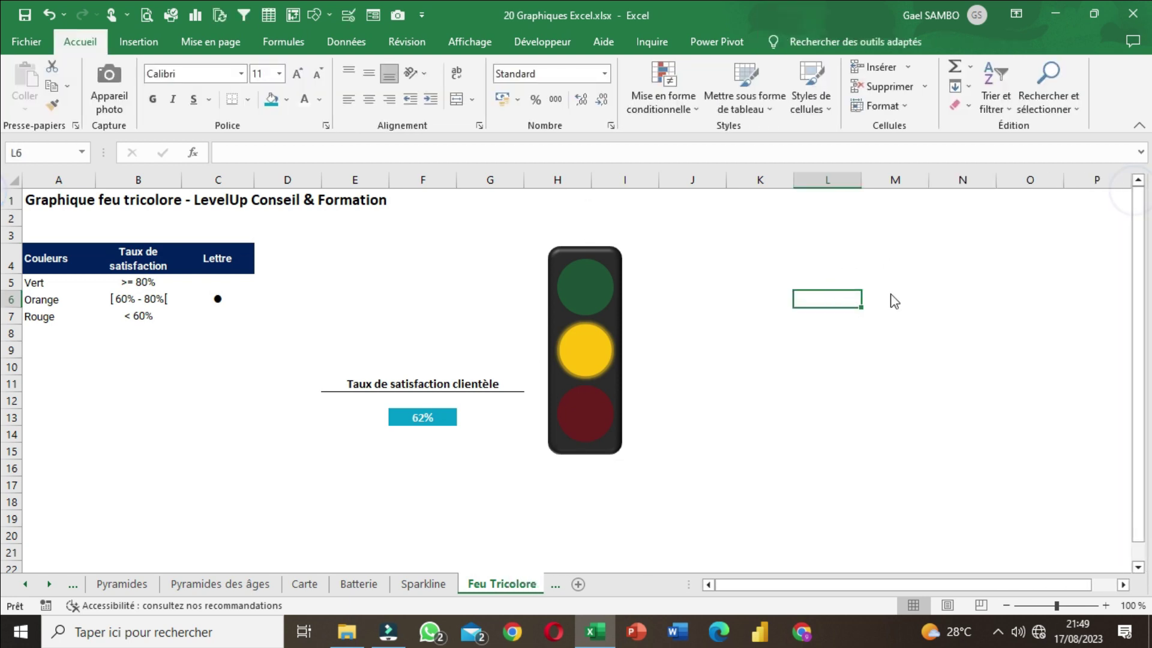
- Duplicate the traffic light group and place the copy to the right of the original, over columns L and M
left_click(611, 313)
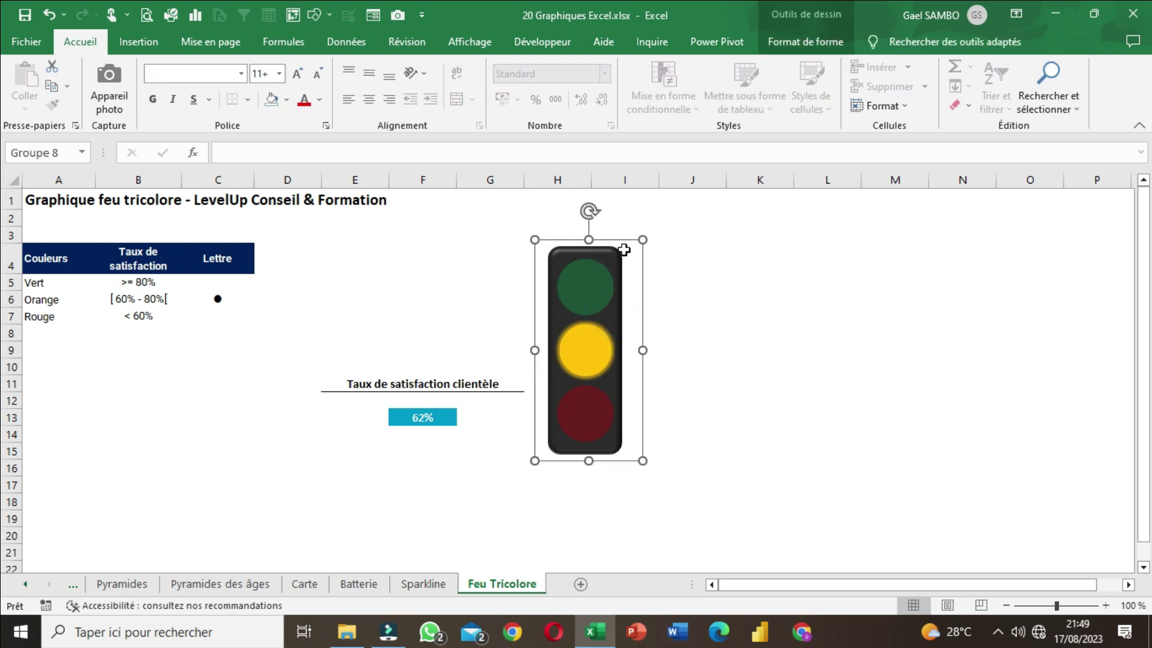
key("ctrl+d")
left_click_drag(623, 331, 790, 316)
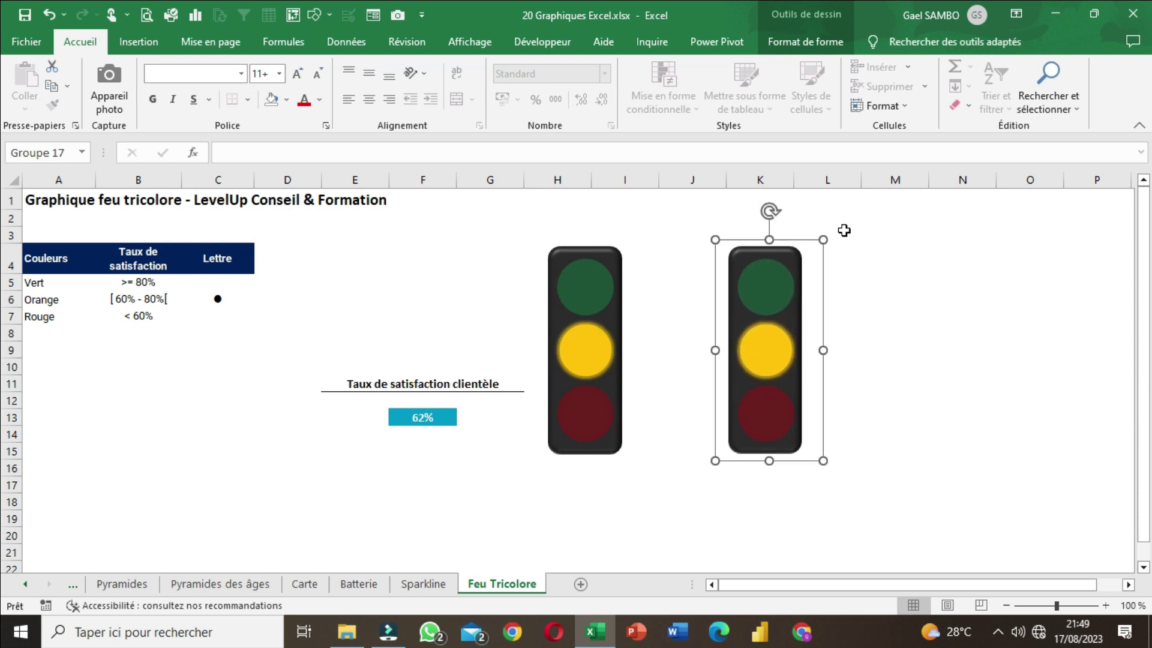
left_click(825, 41)
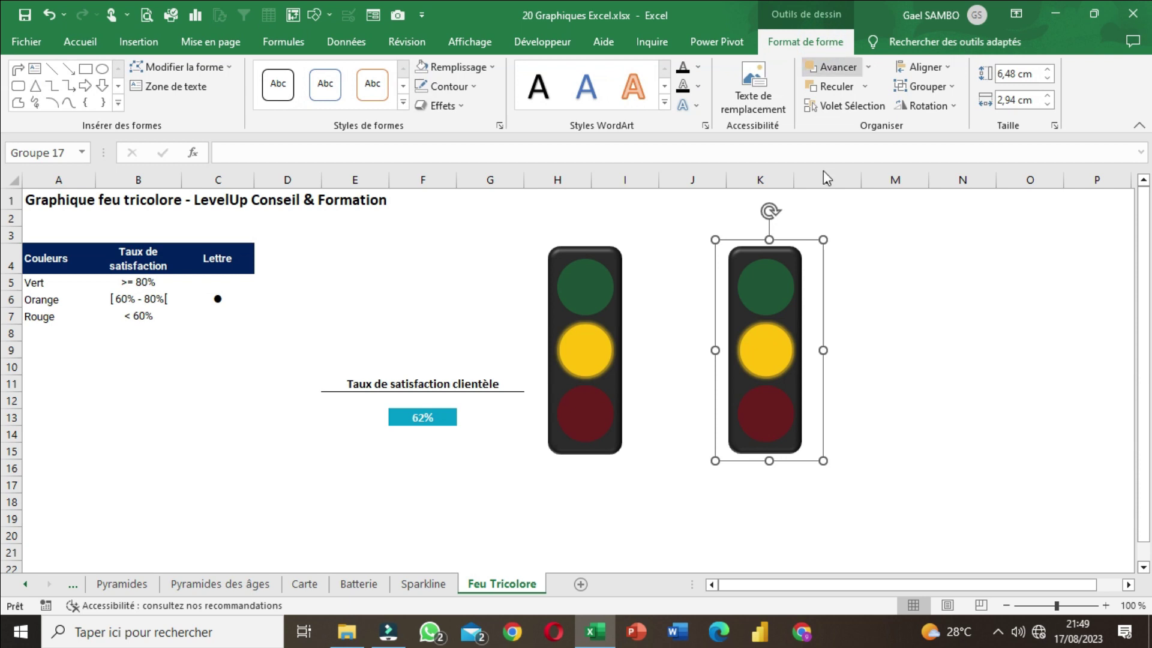
left_click_drag(766, 324, 863, 321)
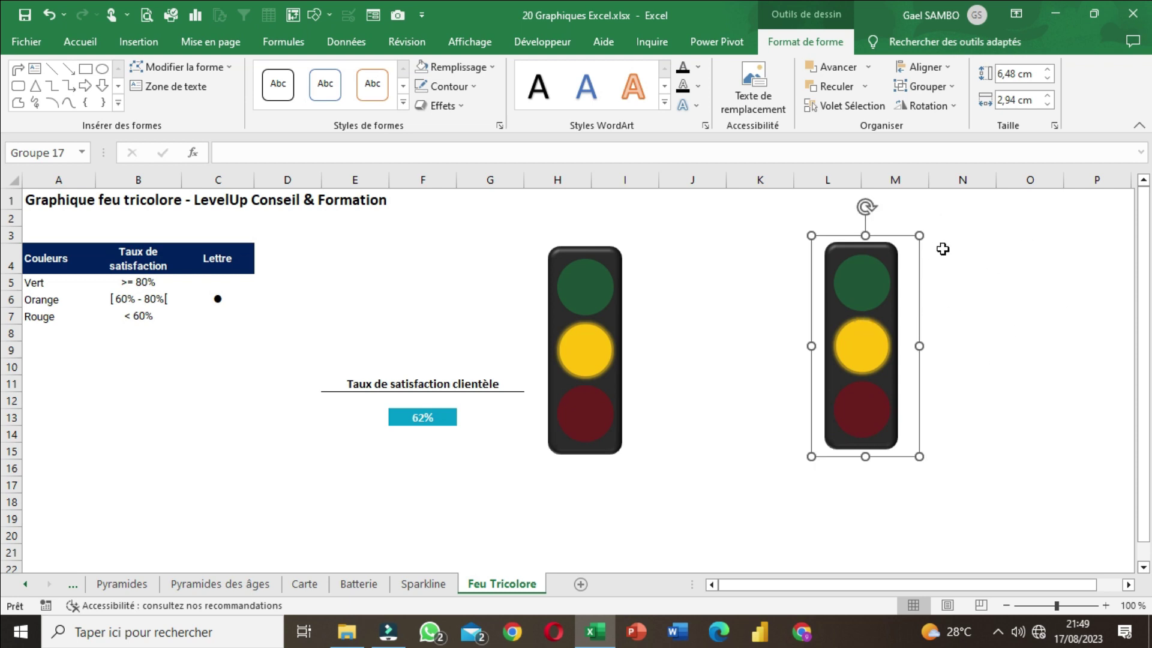
- Ungroup the duplicate traffic light over columns L and M
left_click(923, 86)
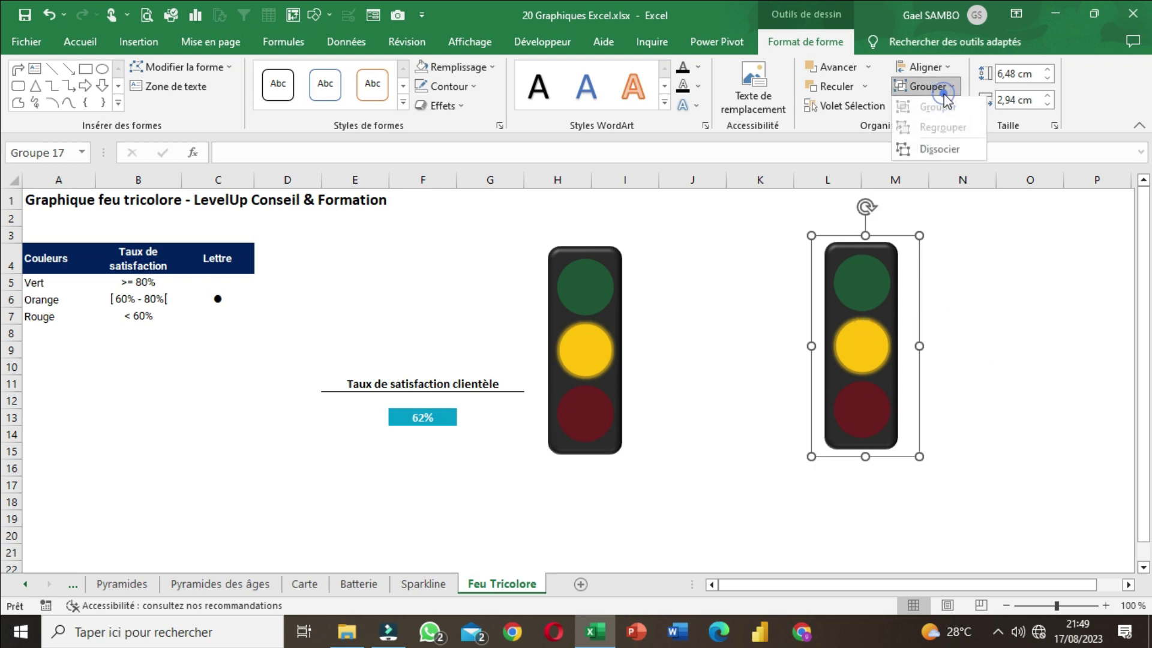
left_click(939, 150)
left_click(999, 371)
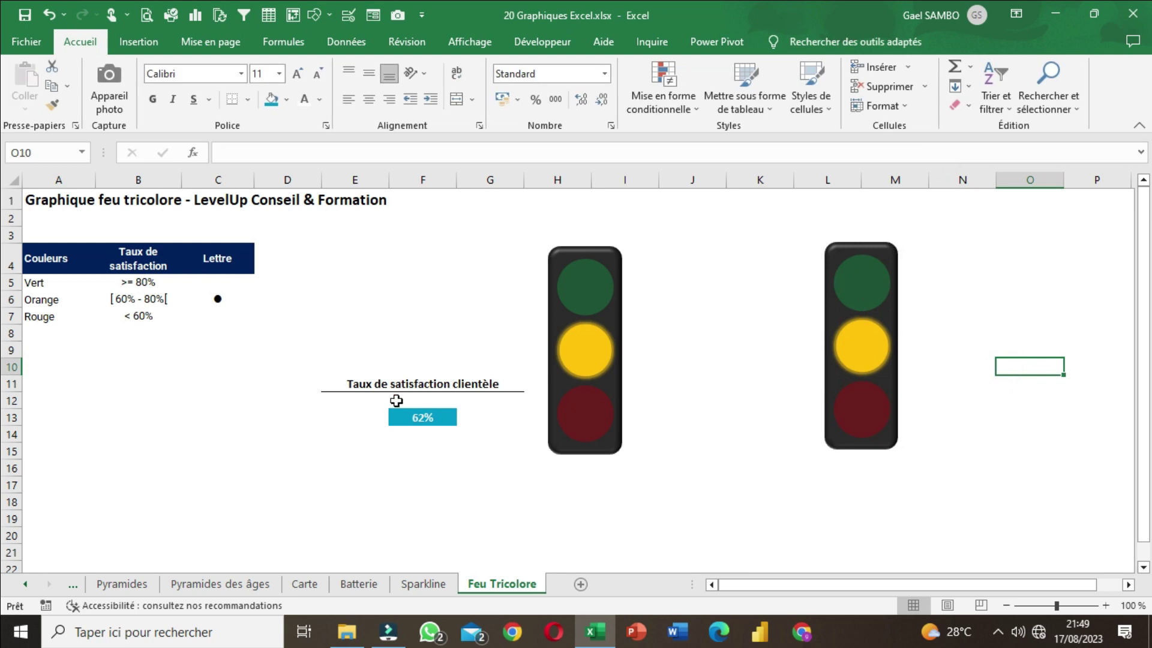
- Set the customer satisfaction rate in cell F13 to 85%
left_click(420, 419)
type("85")
key("Return")
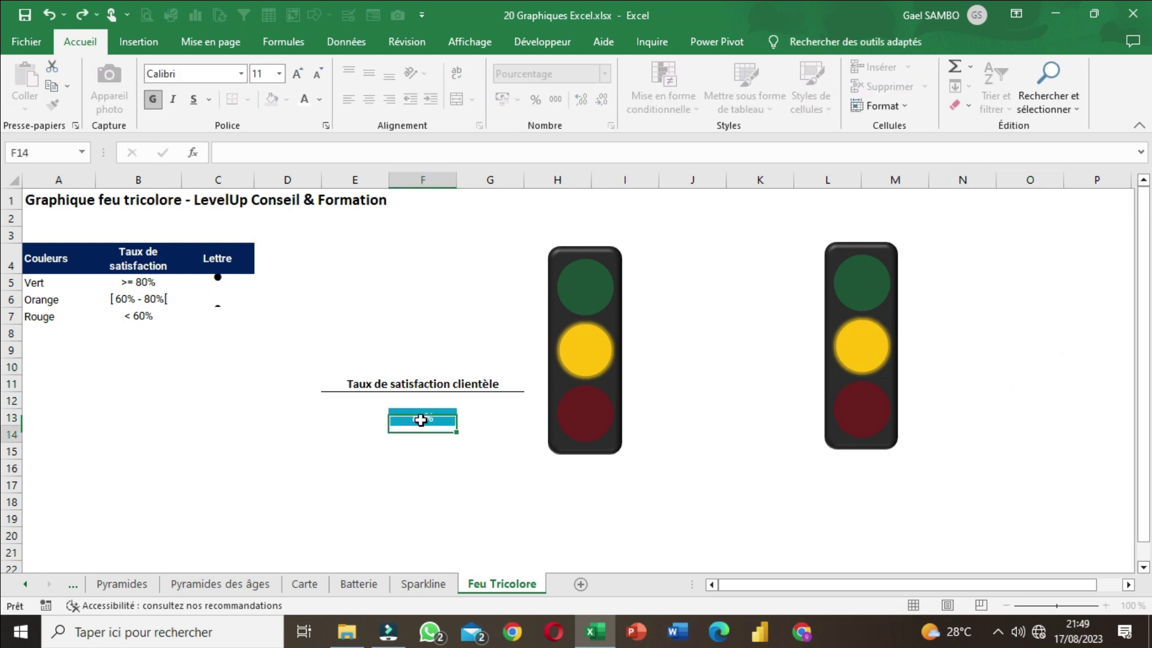
left_click(1012, 384)
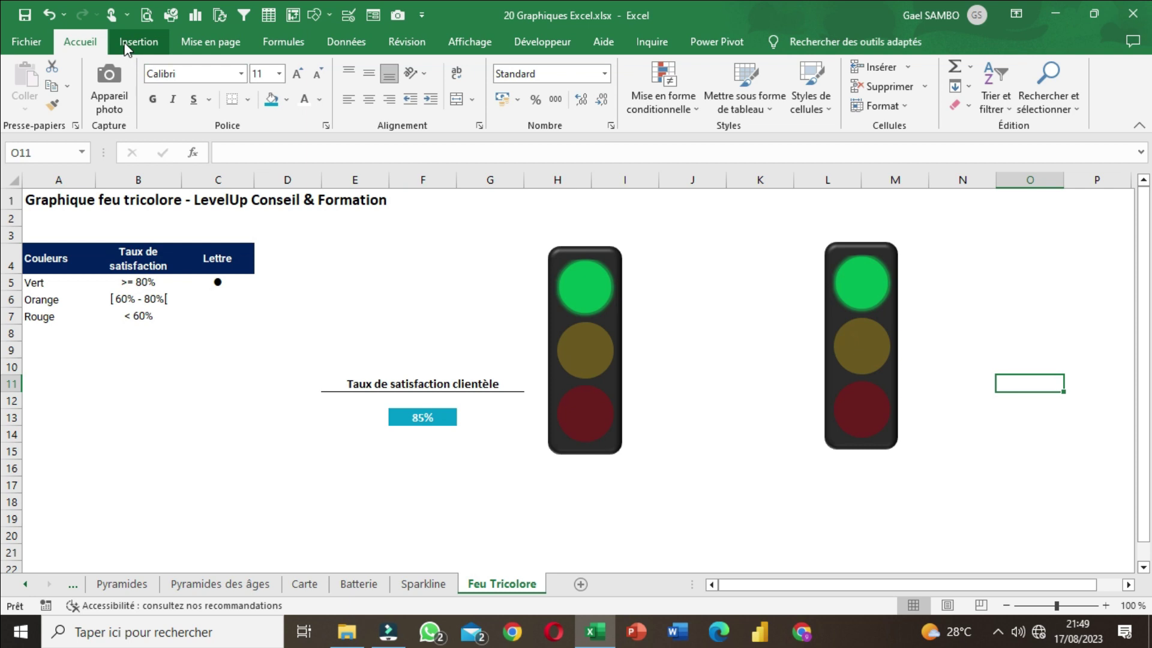
- Draw a bent arrow shape about 5.95 cm high and 4.13 cm wide between the two traffic lights, its tip overlapping the copy
left_click(143, 43)
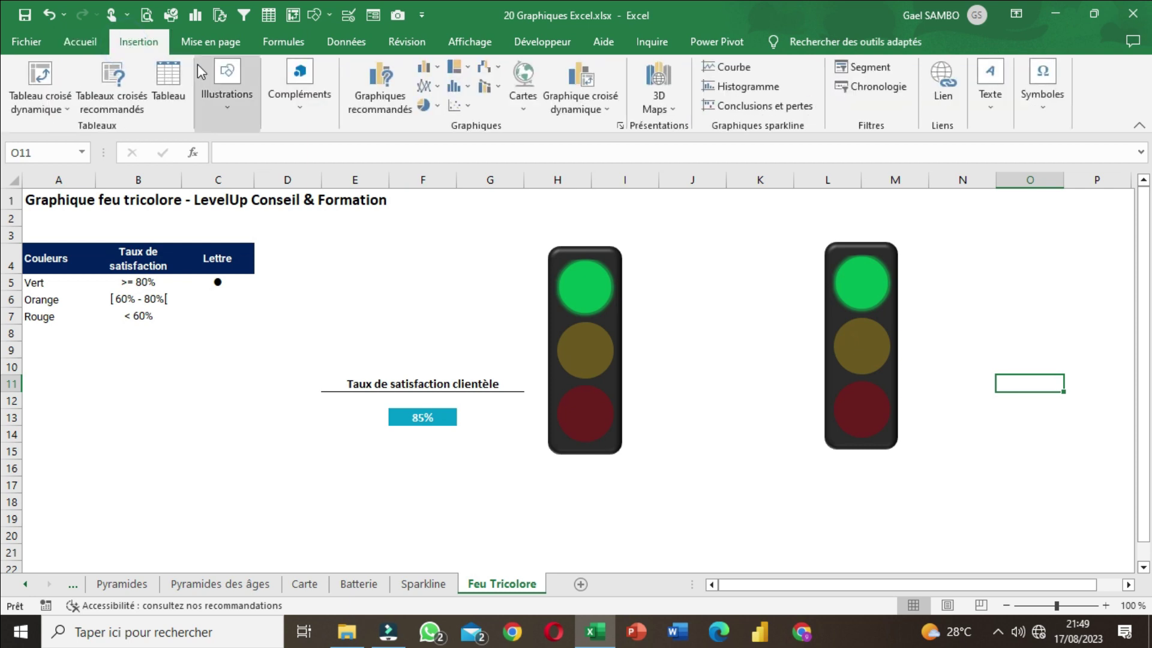
left_click(227, 96)
left_click(256, 179)
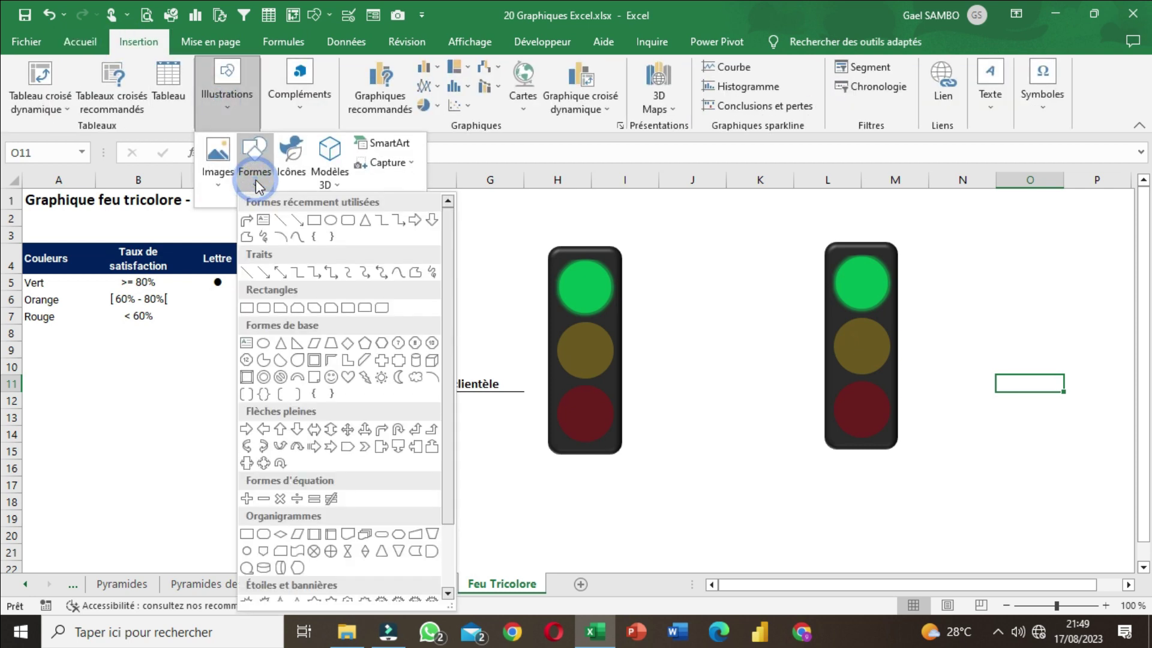
left_click(382, 430)
left_click_drag(715, 251, 847, 445)
mouse_move(746, 325)
left_mouse_down()
mouse_move(730, 306)
mouse_move(745, 307)
left_mouse_up()
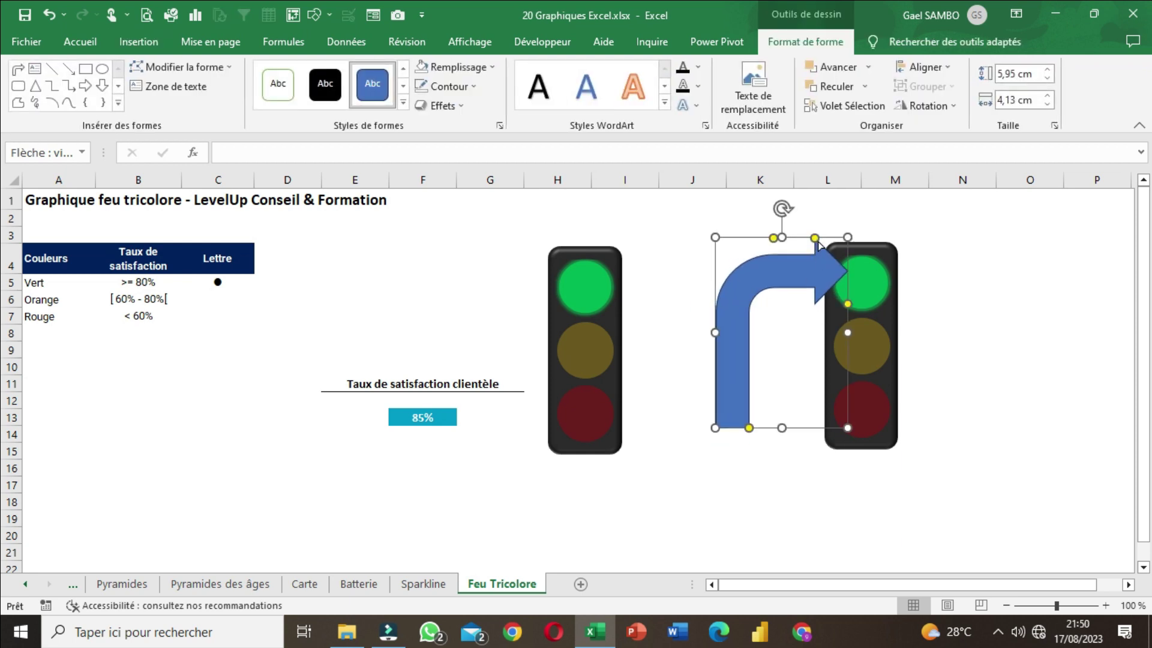
- Reshape the bent arrow into a headless curved post and stretch it to about 8.12 cm high, overlapping the copied traffic light
left_click_drag(815, 239, 761, 250)
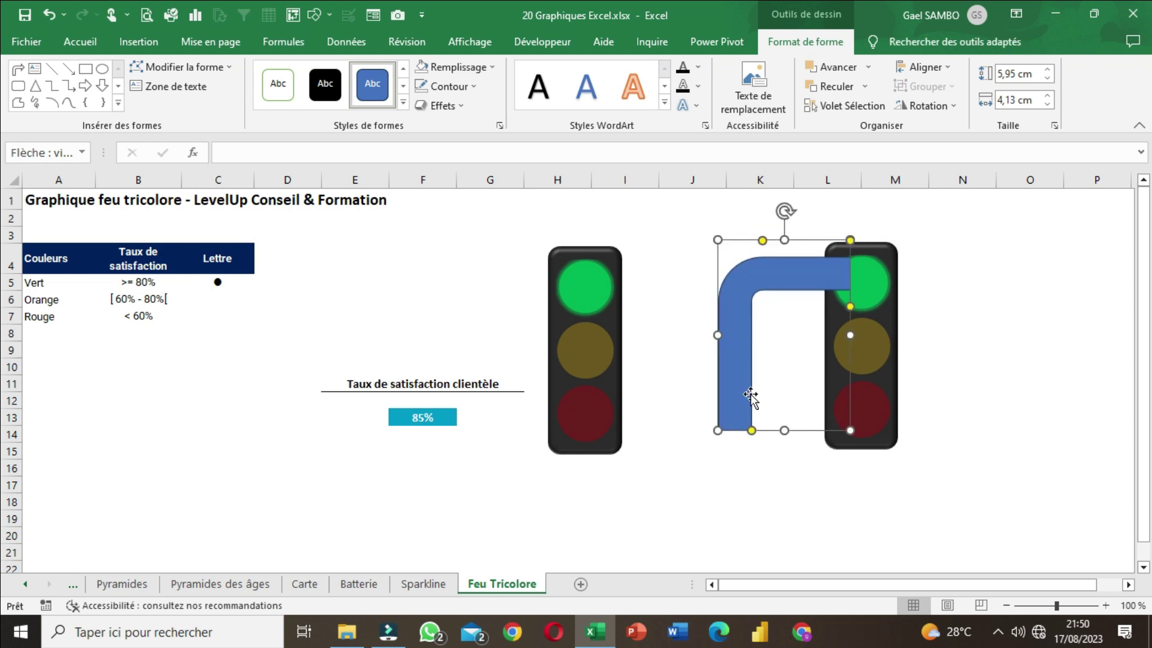
left_click_drag(717, 333, 677, 328)
left_click_drag(852, 335, 802, 340)
mouse_move(738, 430)
left_mouse_down()
mouse_move(728, 392)
mouse_move(738, 439)
left_mouse_up()
left_click_drag(741, 240, 739, 277)
mouse_move(804, 359)
left_mouse_down()
mouse_move(765, 360)
mouse_move(810, 365)
left_mouse_up()
left_click_drag(742, 323, 804, 296)
left_click_drag(795, 413, 802, 508)
left_click_drag(759, 316, 758, 312)
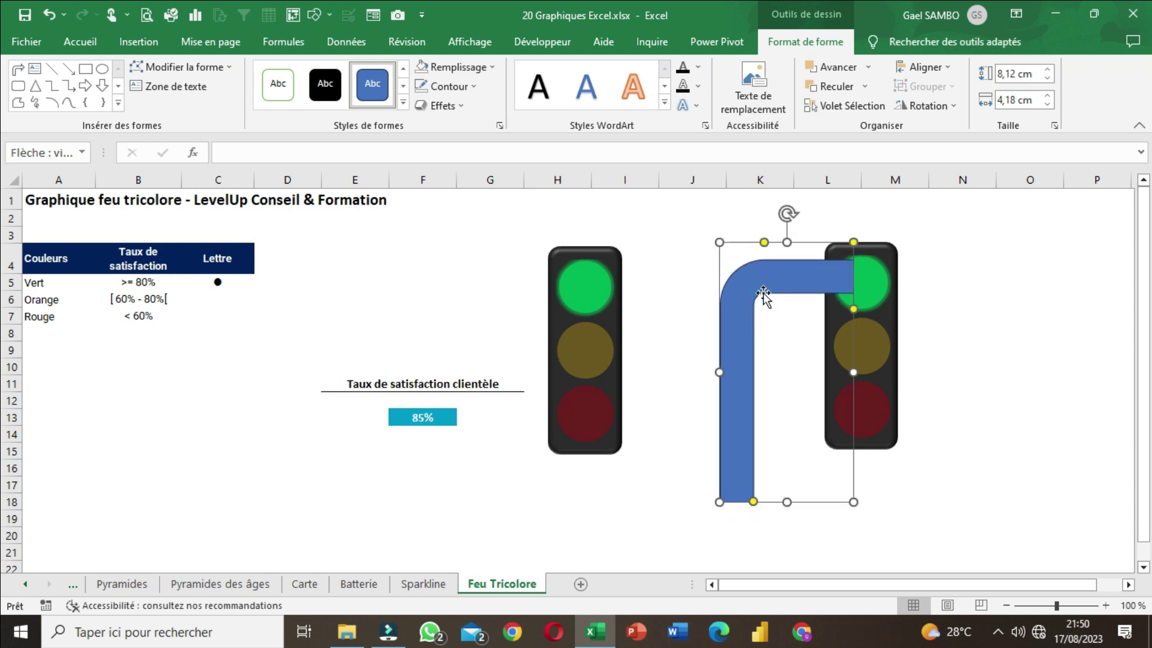
left_click_drag(785, 266, 792, 268)
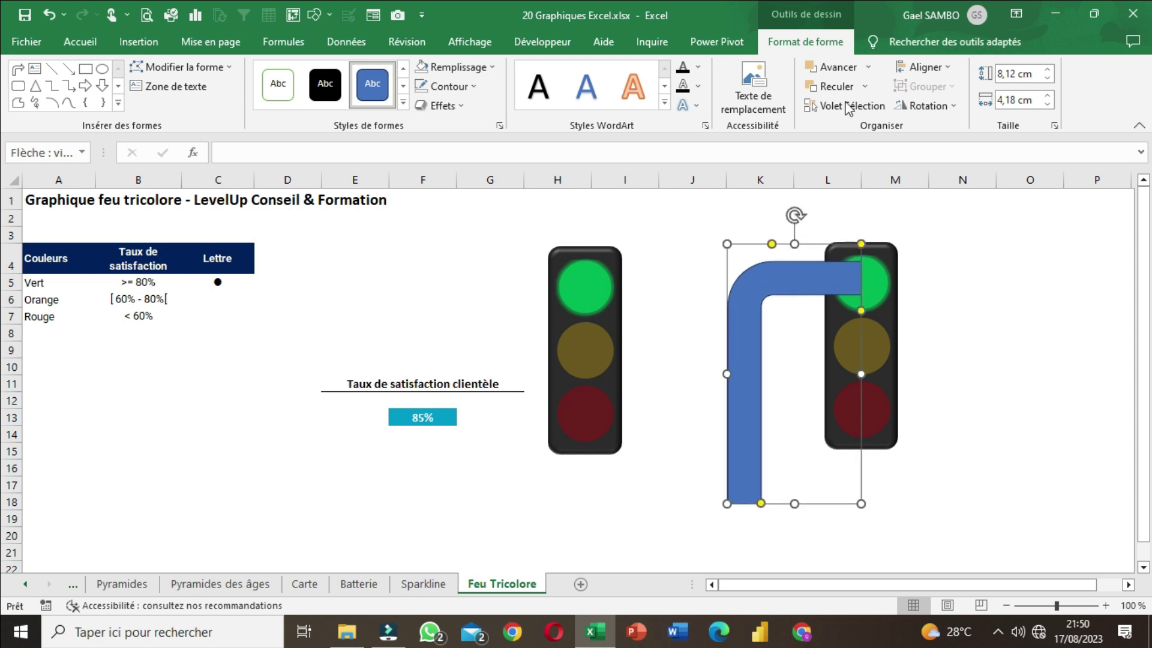
- Send the curved post to the back and shift it slightly down and right so its arm runs behind the copied light
left_click(864, 86)
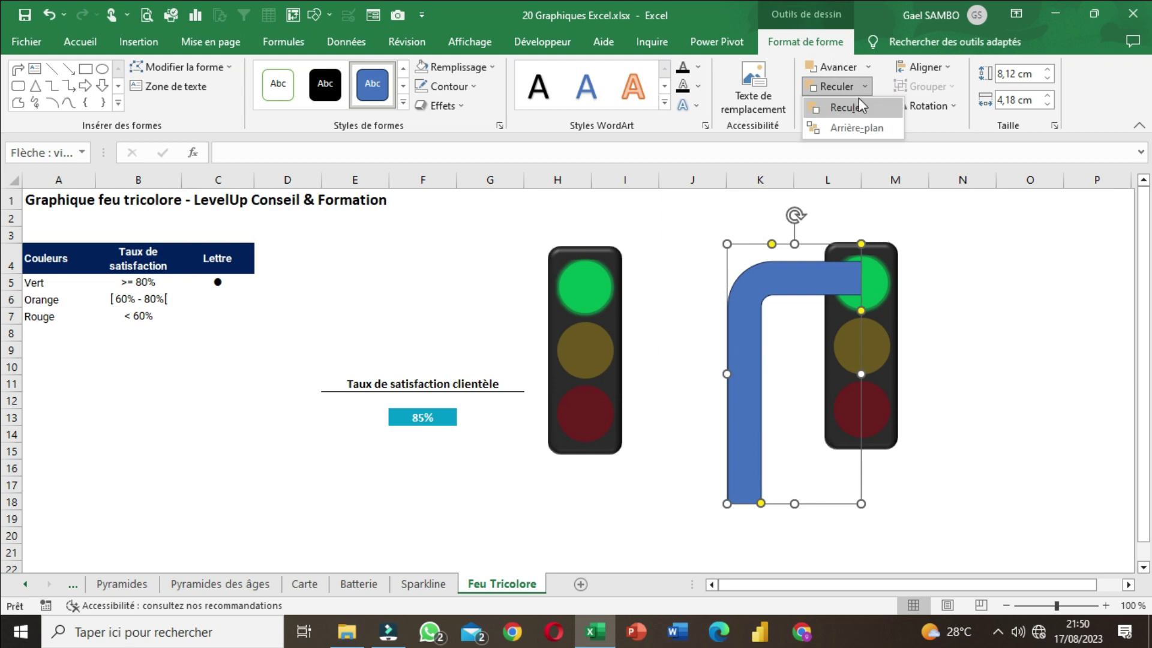
left_click(858, 127)
left_click_drag(795, 282, 795, 289)
mouse_move(805, 507)
left_mouse_down()
mouse_move(804, 496)
mouse_move(806, 514)
left_mouse_up()
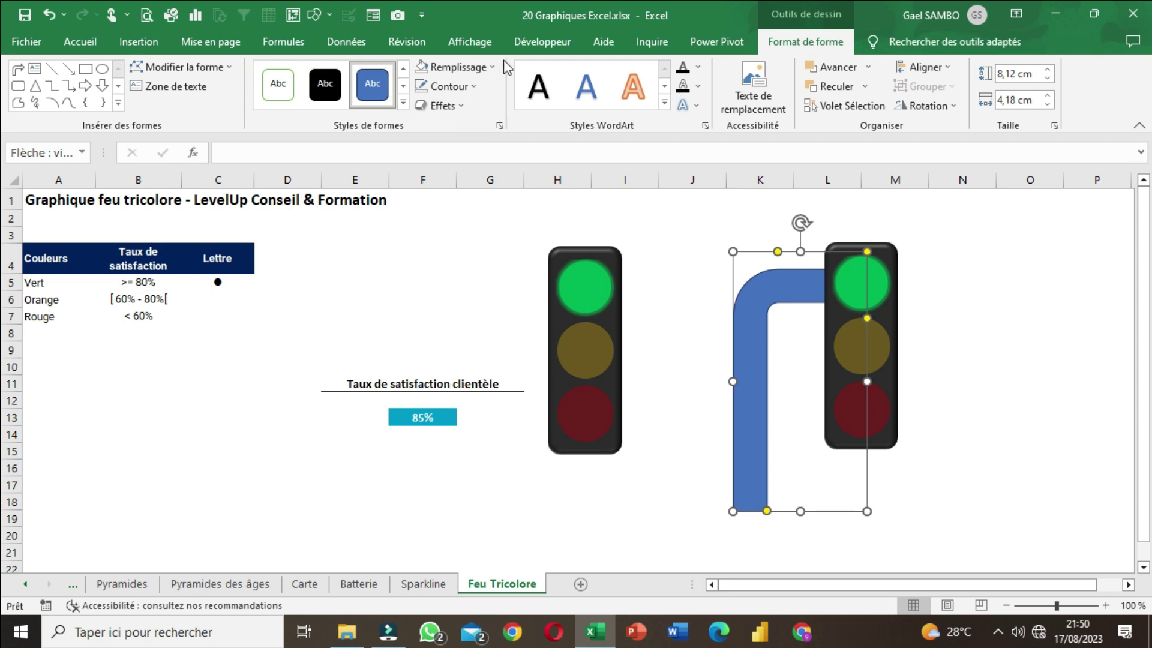
- Remove the curved post's outline and fill it with the near-black fourth shade of the black theme color
left_click(447, 86)
left_click(484, 286)
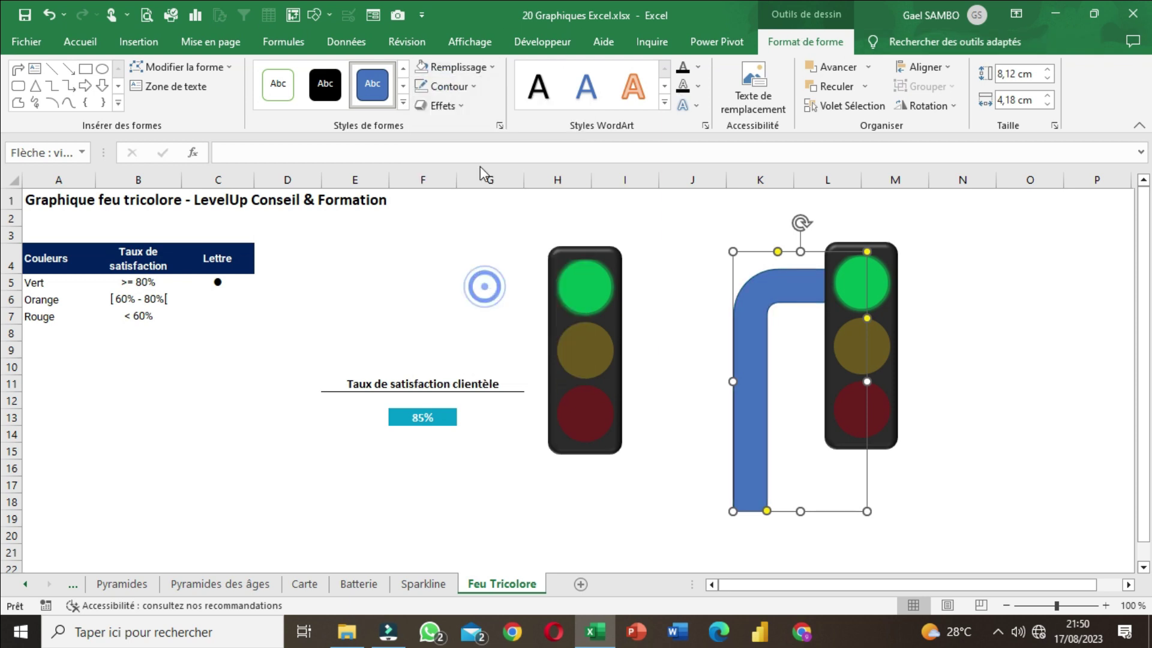
left_click(454, 65)
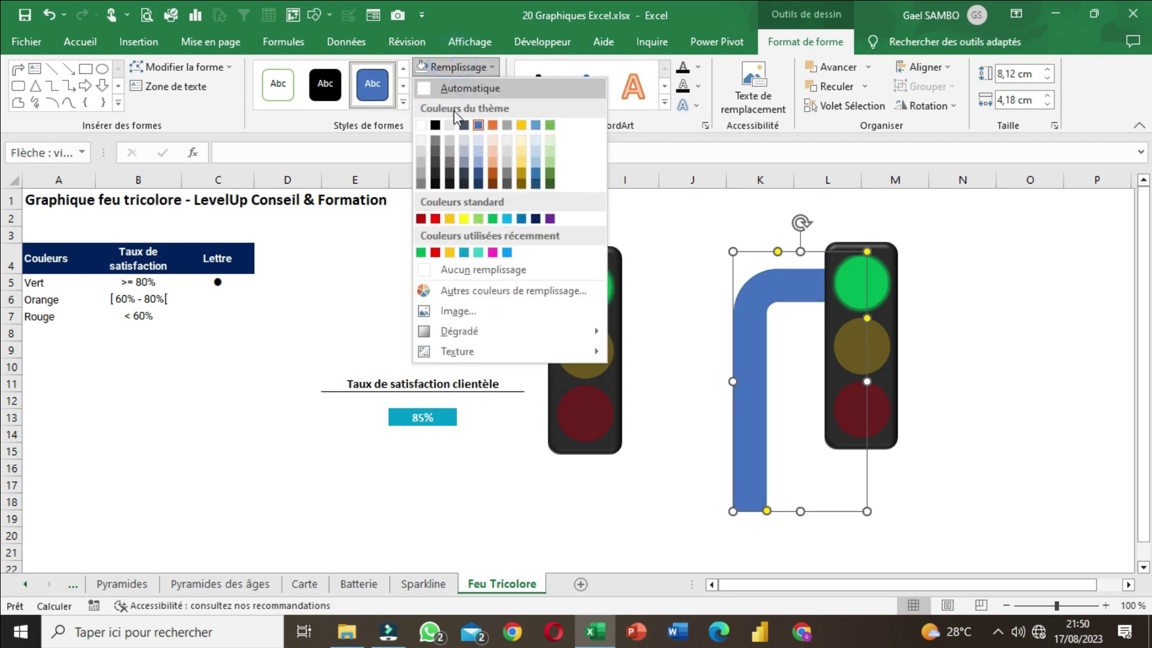
left_click(434, 174)
key("Escape")
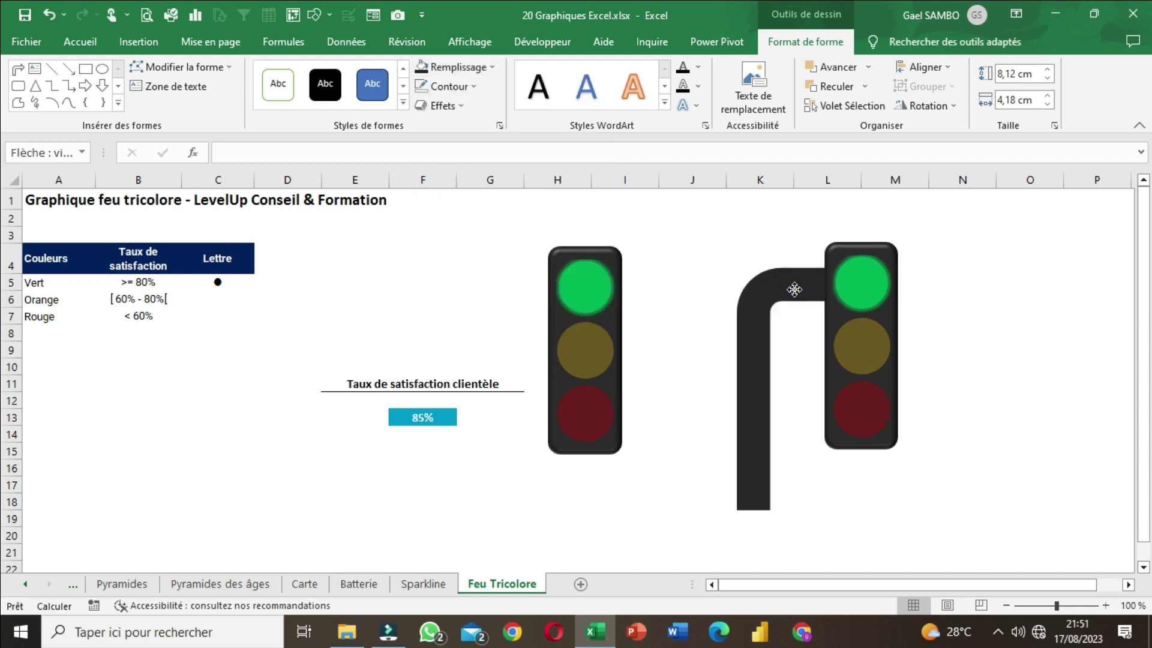
- Tighten the bend of the curved post slightly and nudge the post up and to the right
left_click(795, 292)
mouse_move(780, 251)
left_mouse_down()
mouse_move(763, 251)
mouse_move(773, 251)
left_mouse_up()
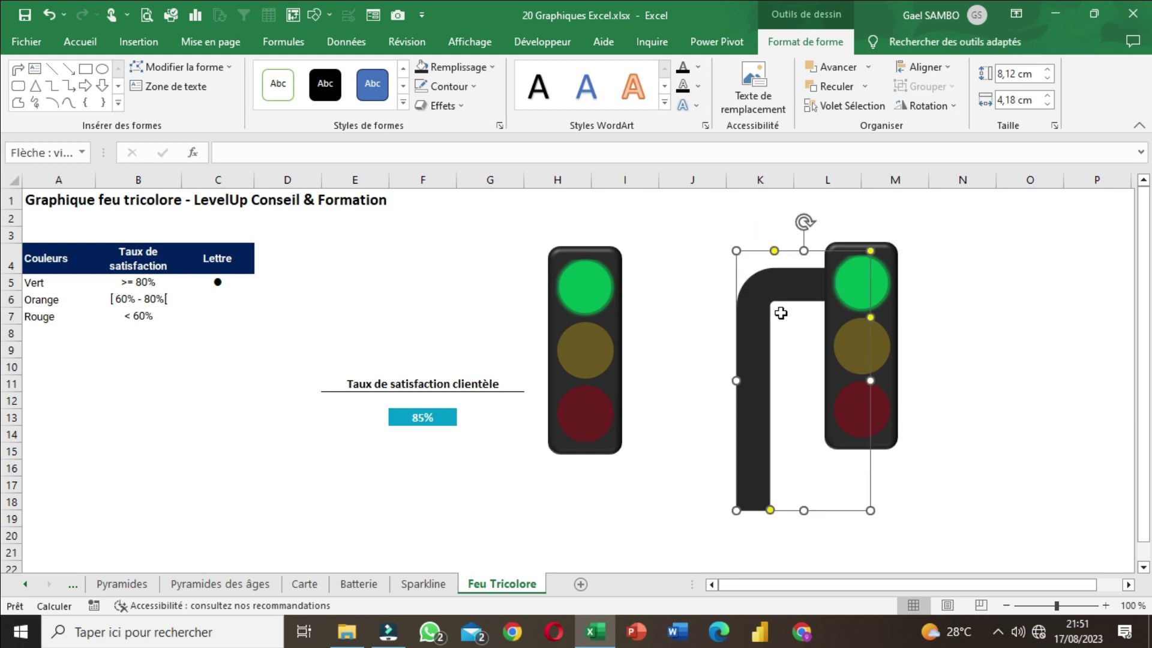
left_click_drag(775, 307, 780, 304)
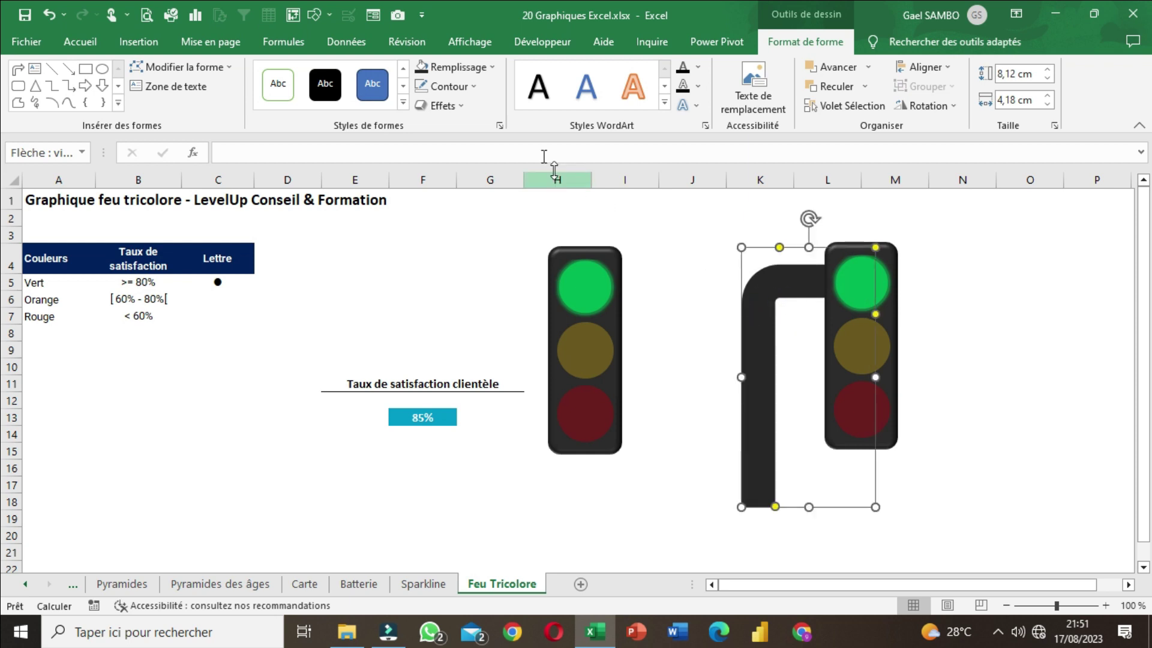
- Apply the fourth bevel style of the first row to the curved post and lower the post slightly behind the light
left_click(459, 108)
mouse_move(477, 320)
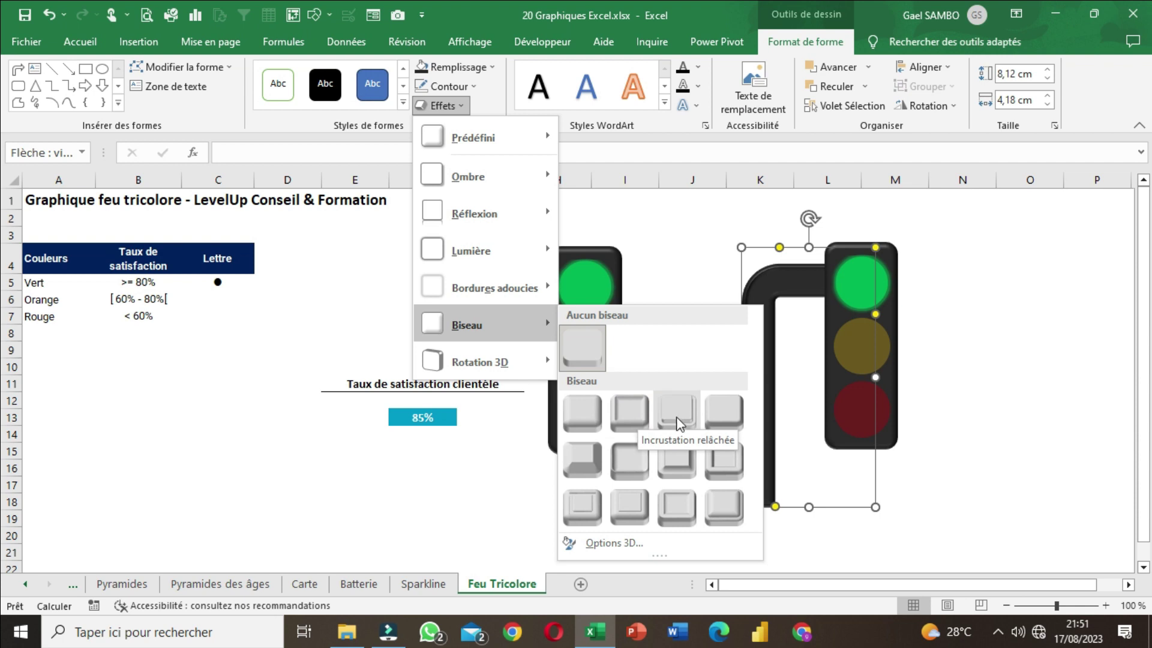
left_click(712, 416)
left_click(990, 432)
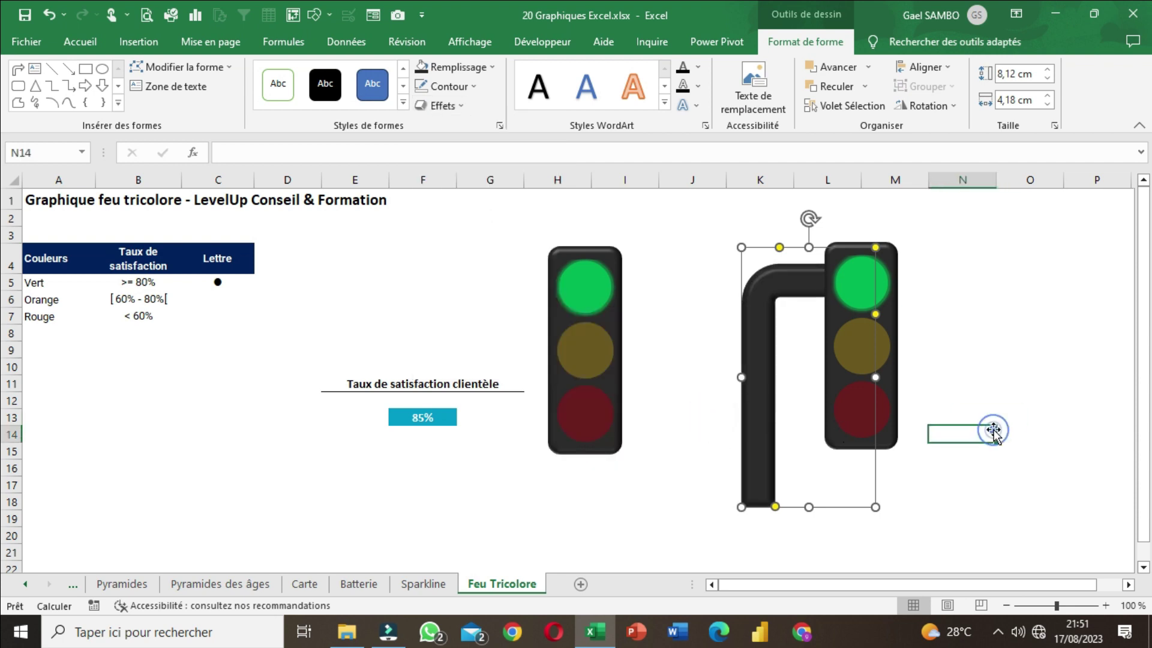
left_click(763, 370)
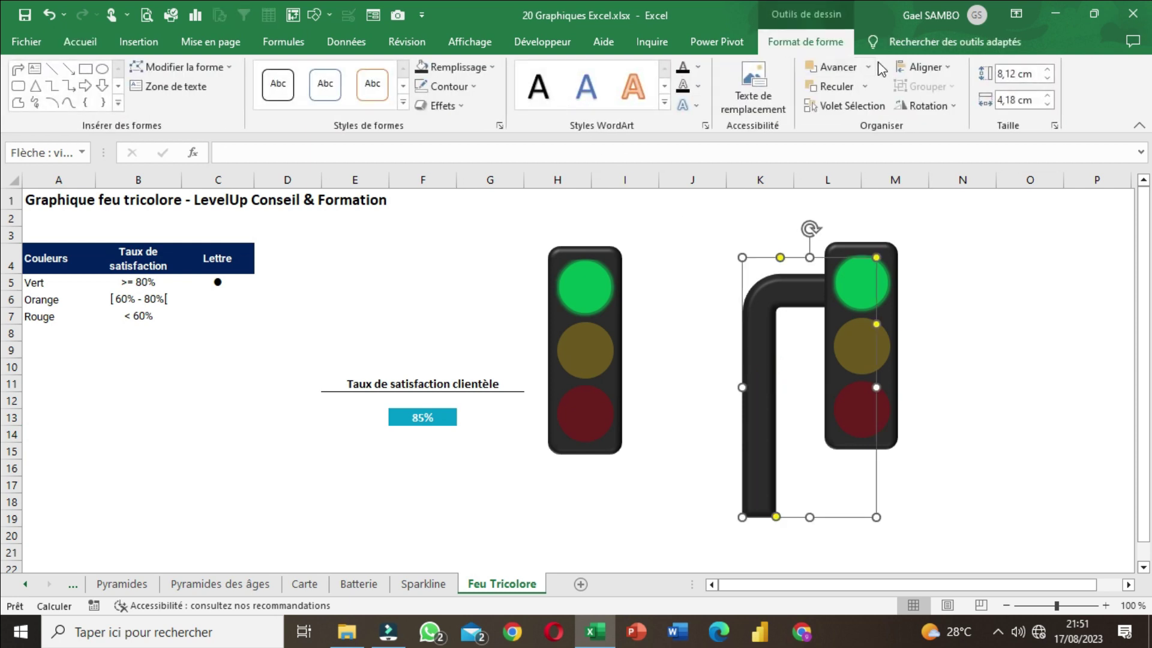
left_click(478, 67)
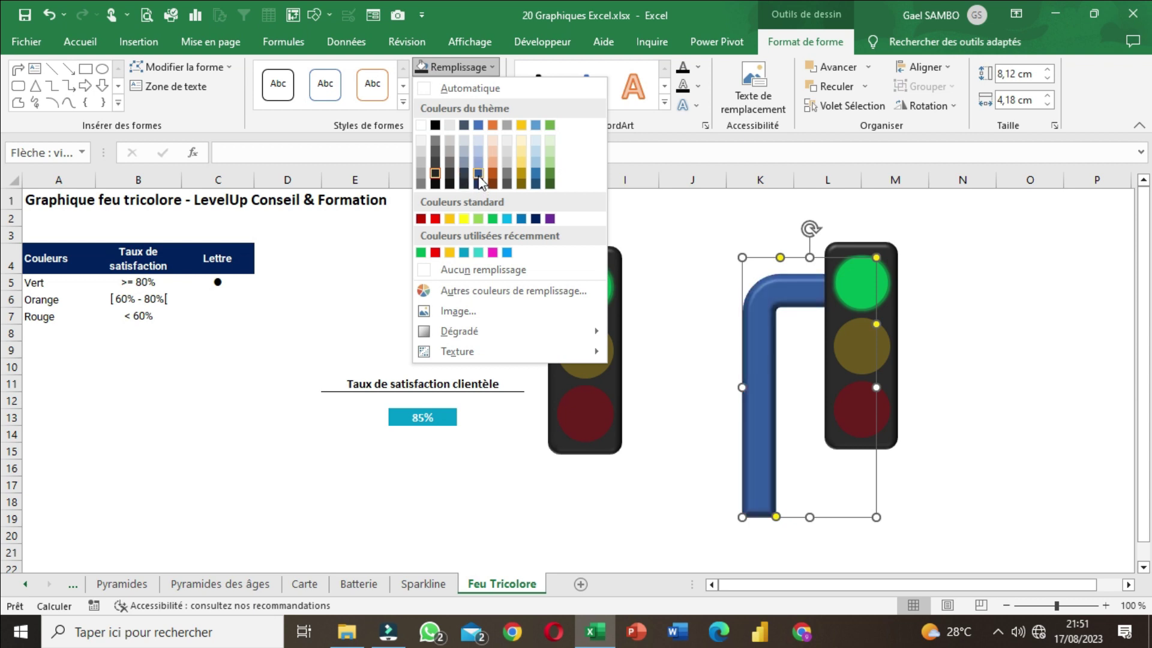
left_click(985, 352)
left_click(1057, 349)
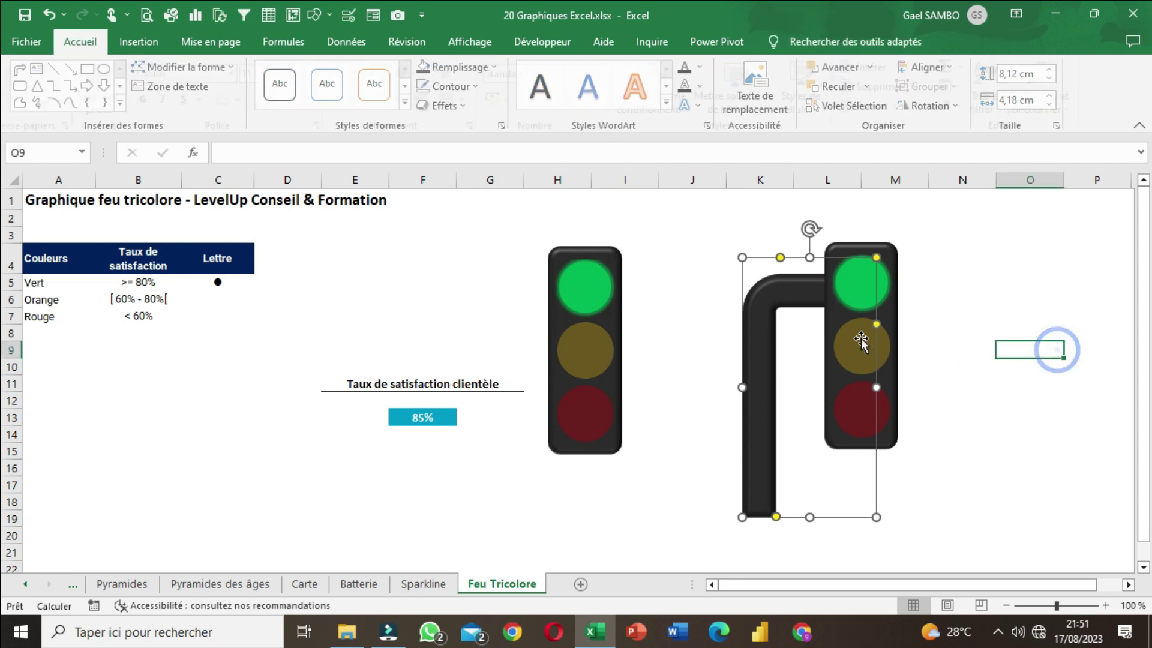
left_click(754, 321)
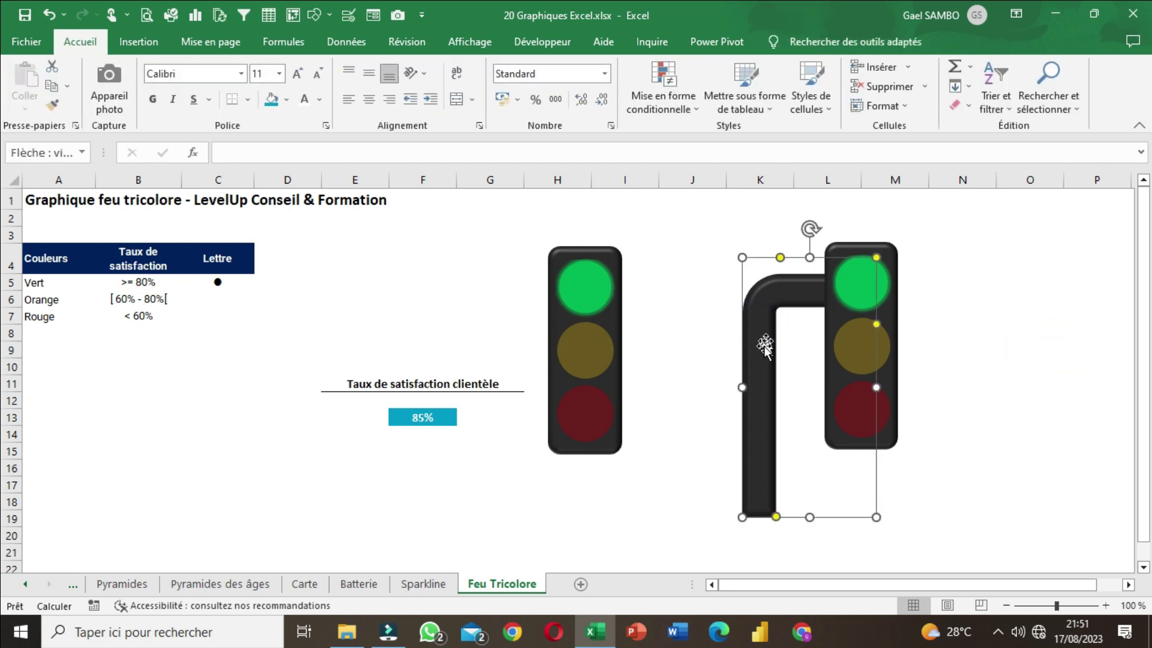
left_click(102, 70)
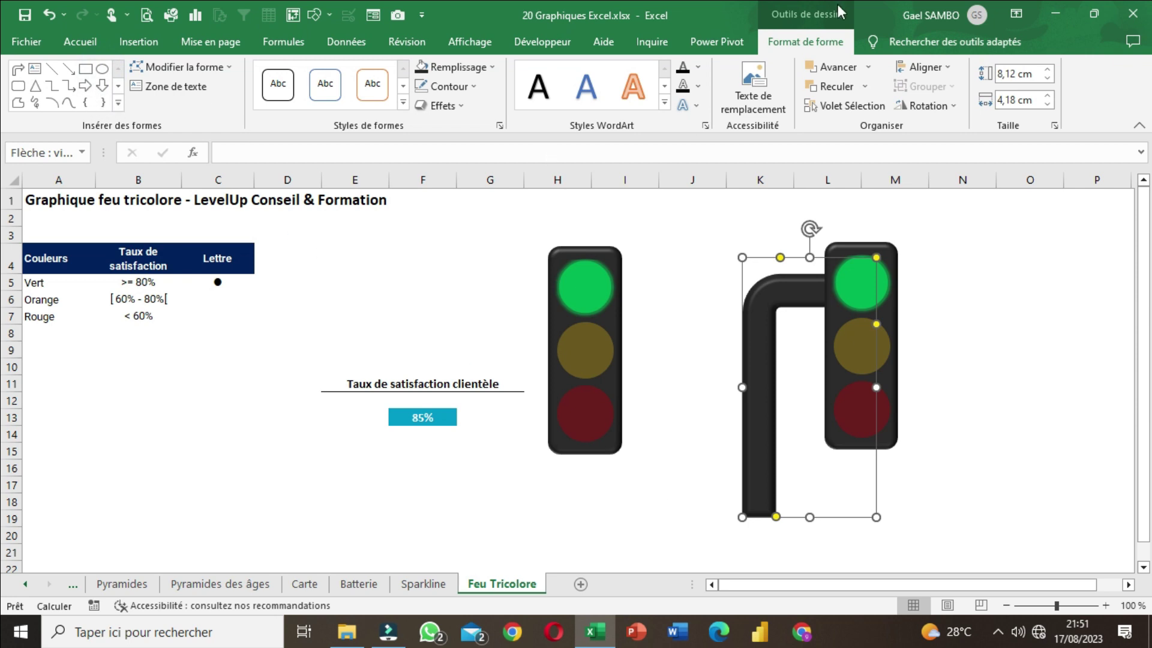
left_click(1029, 298)
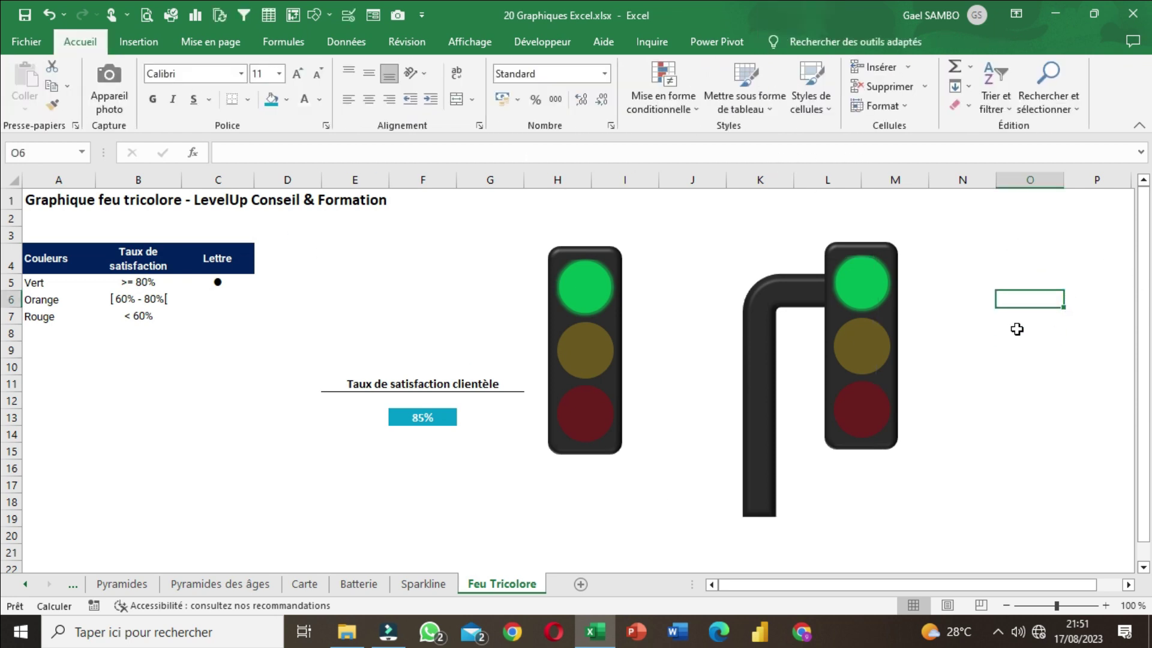
left_click(759, 320)
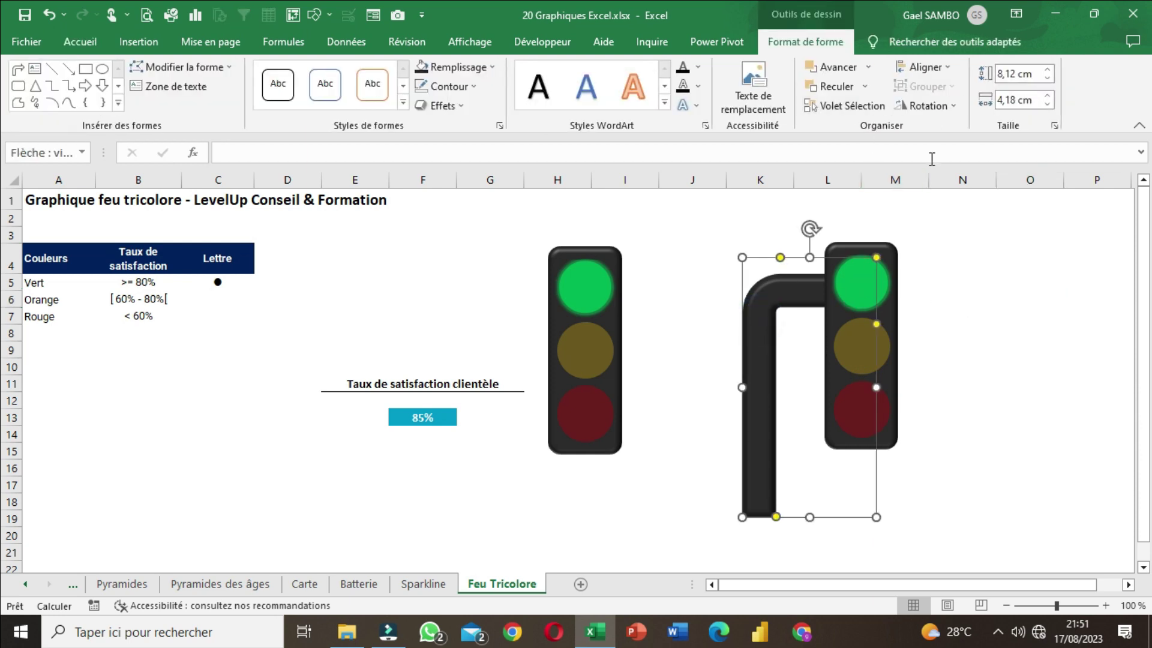
- Show the sheet's objects in the selection pane and collapse Groupe 8
left_click(892, 307)
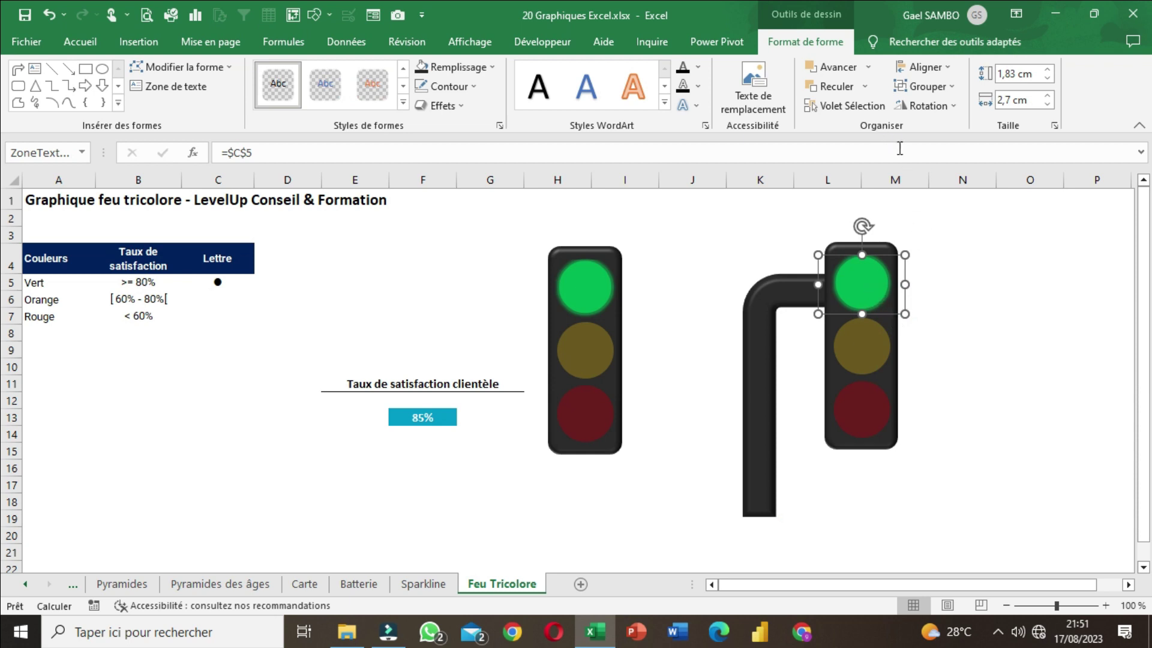
left_click(843, 105)
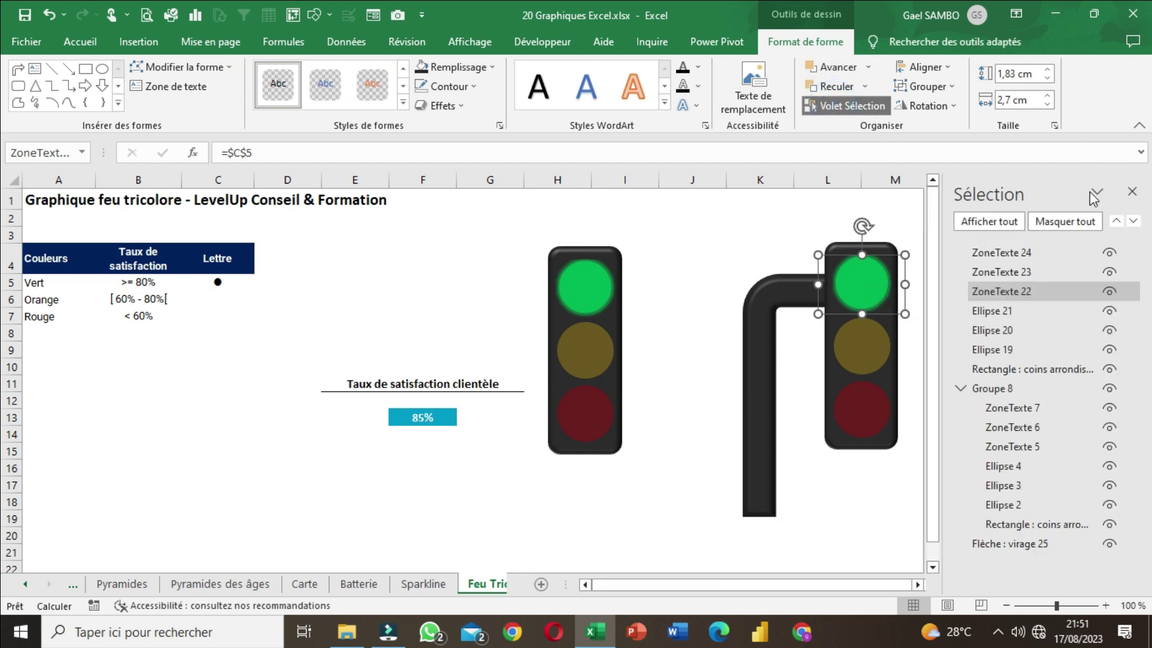
left_click(962, 388)
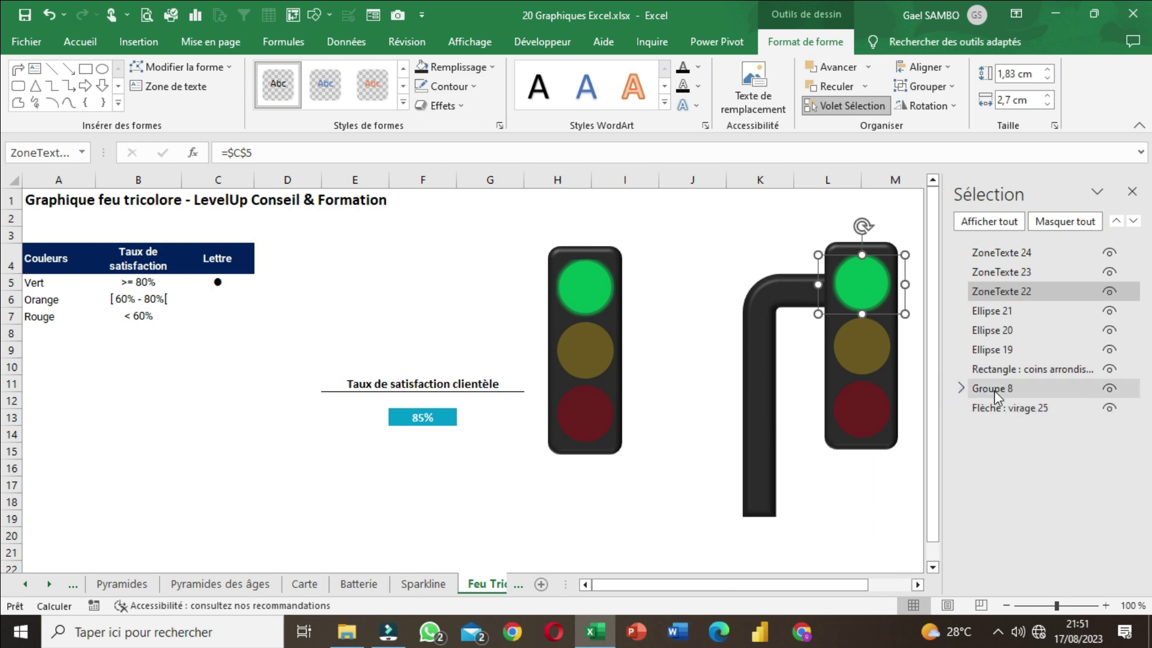
- Group the copied light's three text boxes, three ellipses and rounded rectangle together with the curved post
left_click(990, 253)
left_click(993, 273)
left_click(1008, 254)
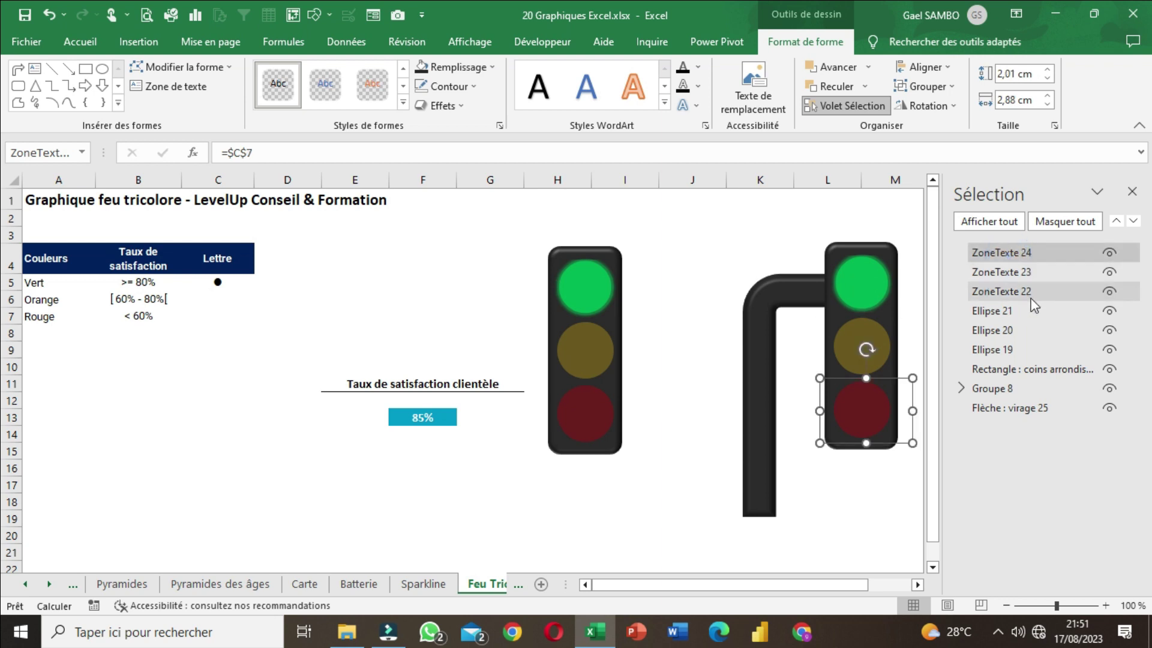
left_click(1023, 273, "ctrl")
left_click(1023, 292, "ctrl")
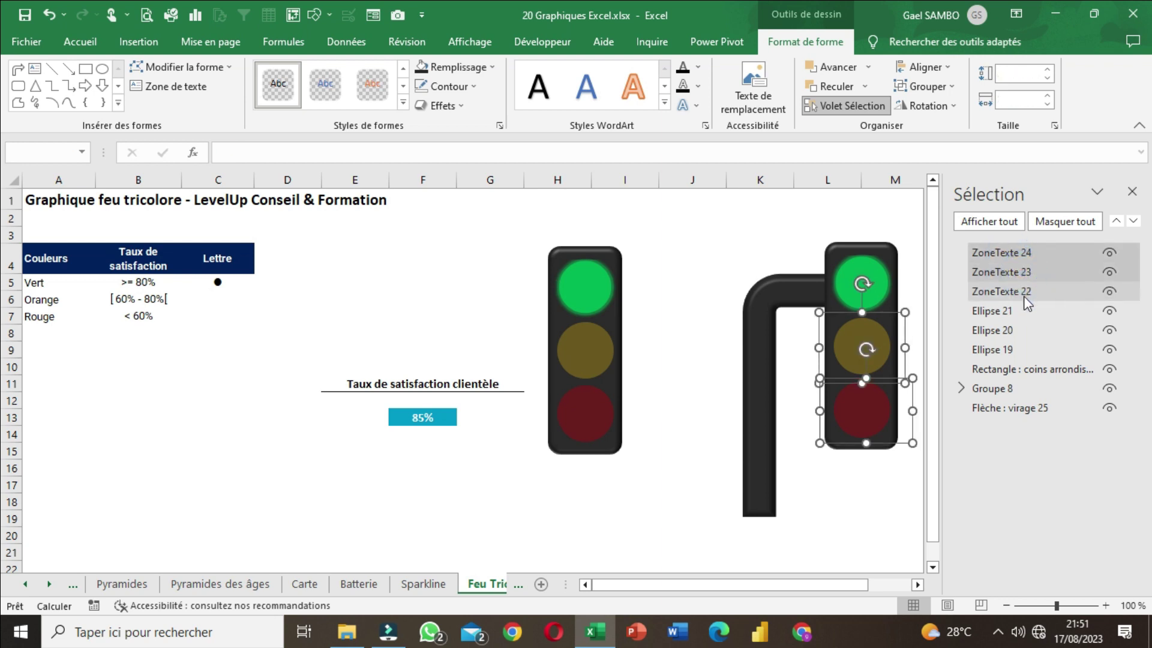
left_click(1014, 313, "ctrl")
left_click(1008, 330, "ctrl")
left_click(1013, 351, "ctrl")
left_click(1011, 369, "ctrl")
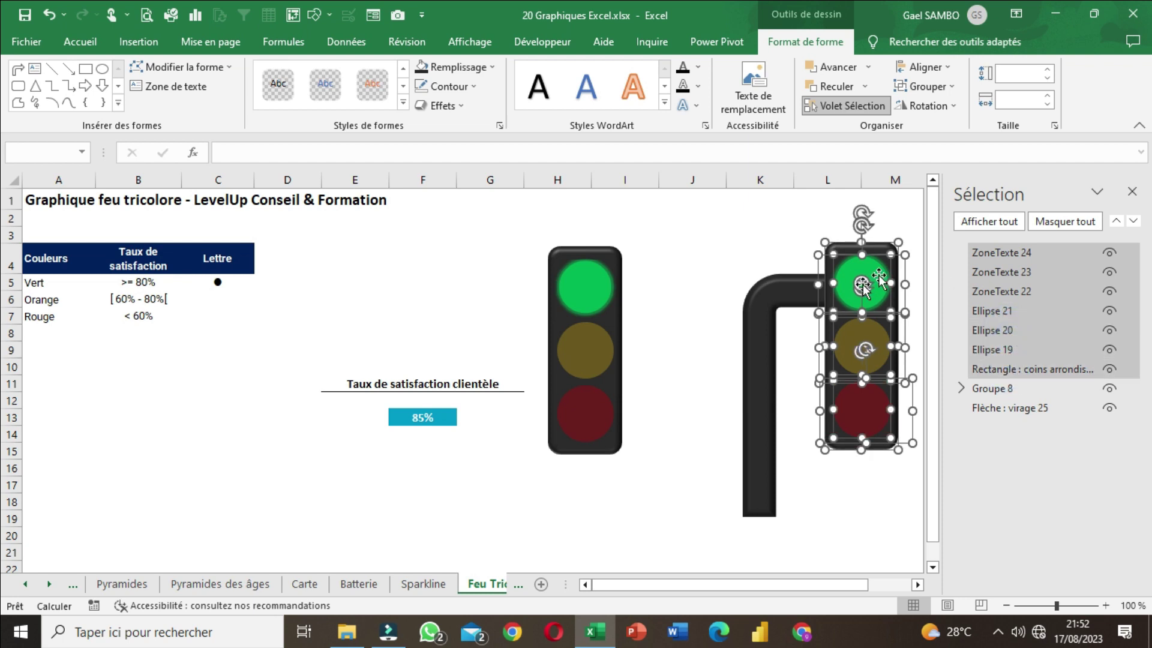
left_click(1029, 409, "ctrl")
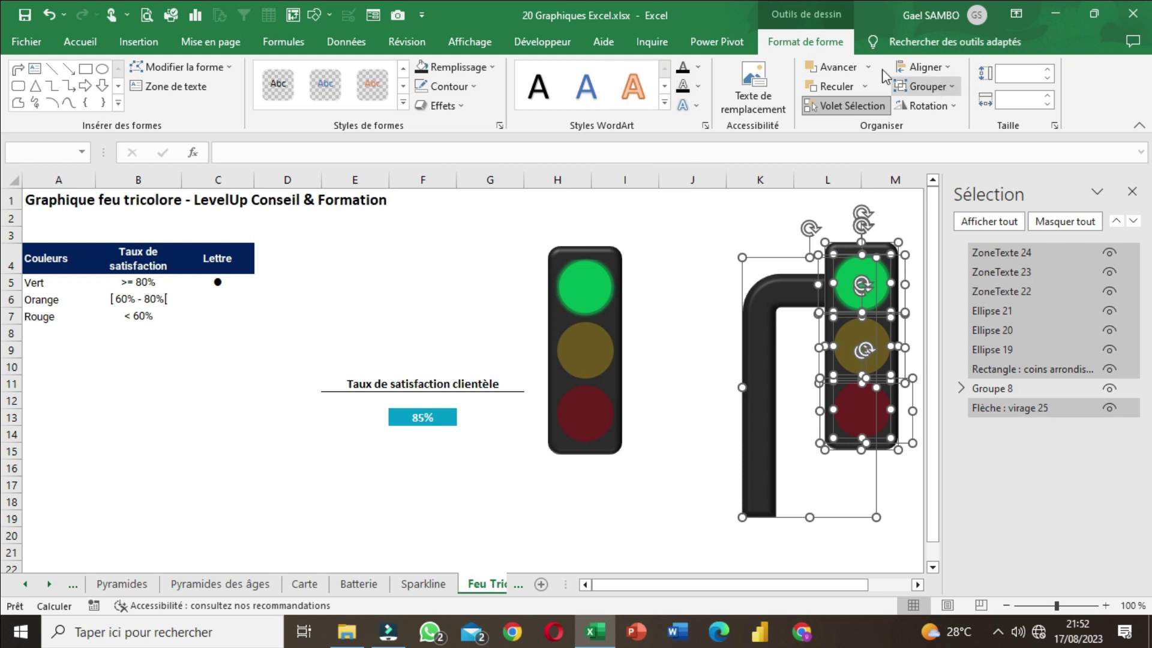
left_click(928, 85)
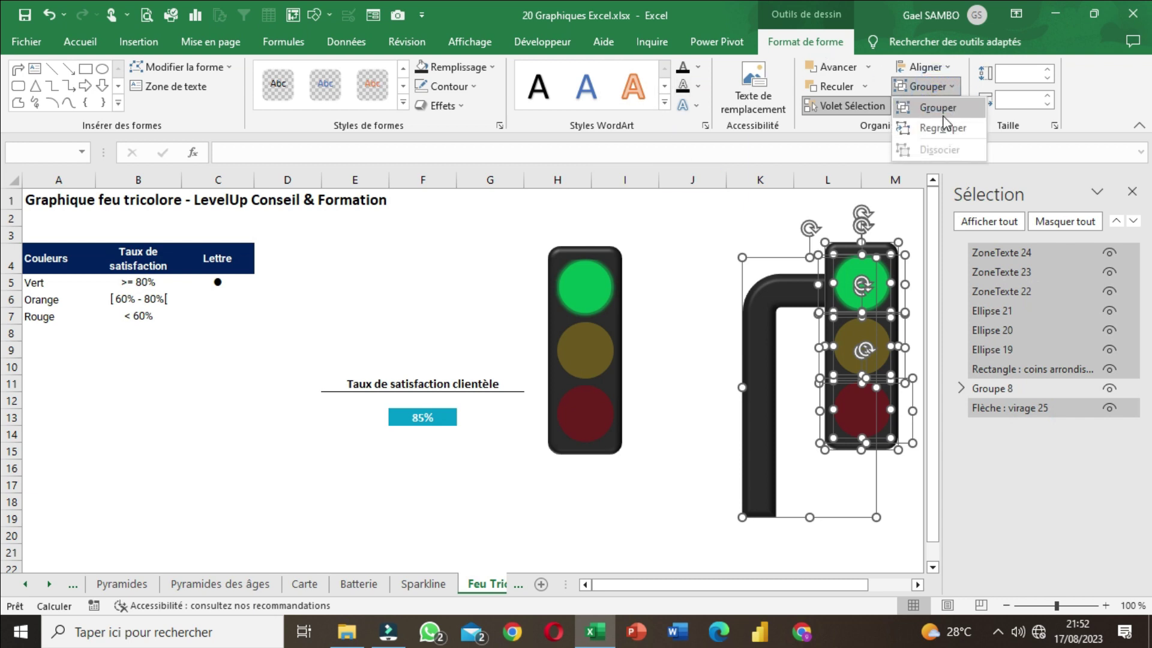
left_click(943, 120)
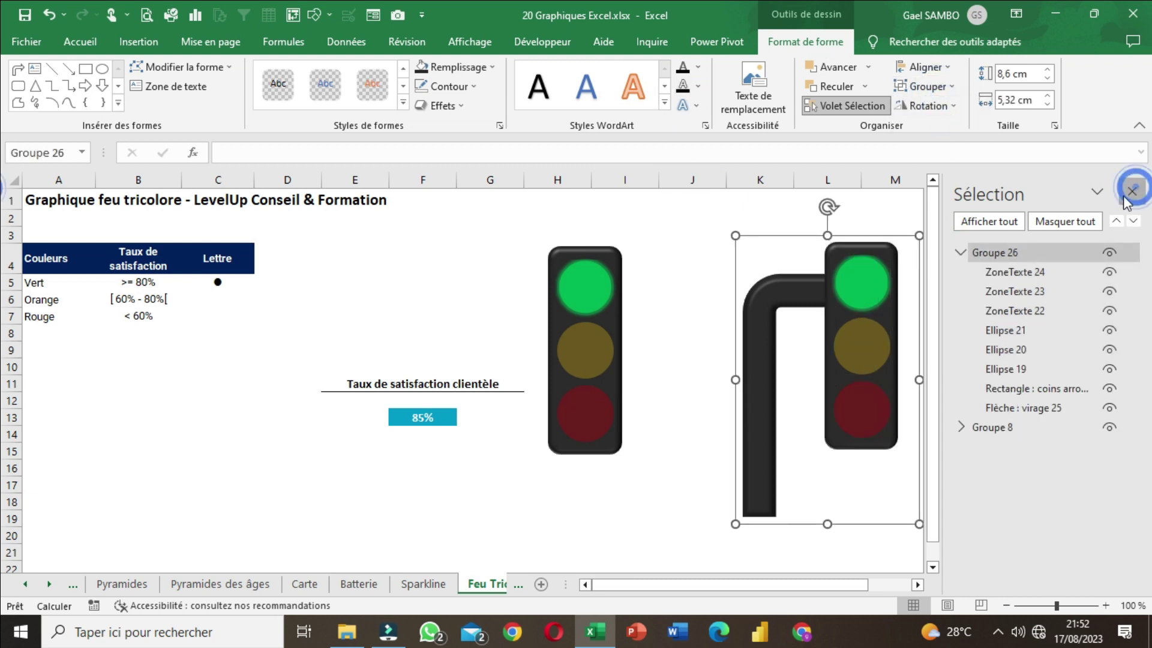
- Close the selection pane and move the grouped post-mounted light closer to the original light
left_click(1132, 191)
left_click_drag(772, 290, 737, 264)
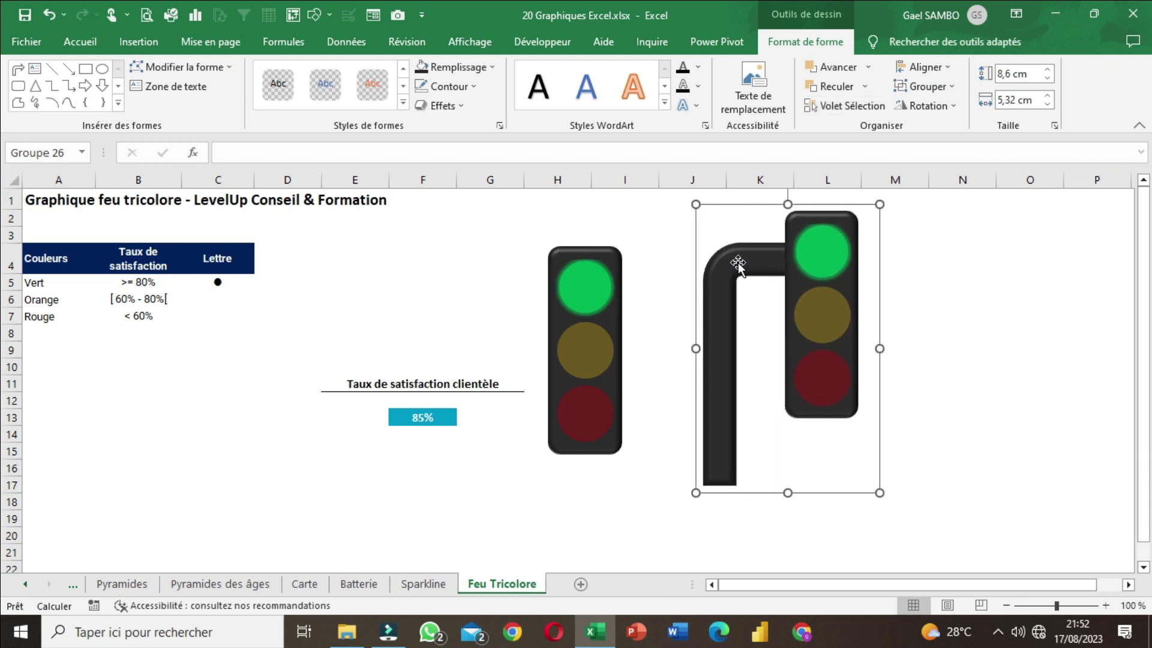
left_click_drag(744, 258, 702, 295)
- Duplicate the original light, rotate the copy 90° counterclockwise so green is on the left, and place it right of the post-mounted light
left_click(585, 315)
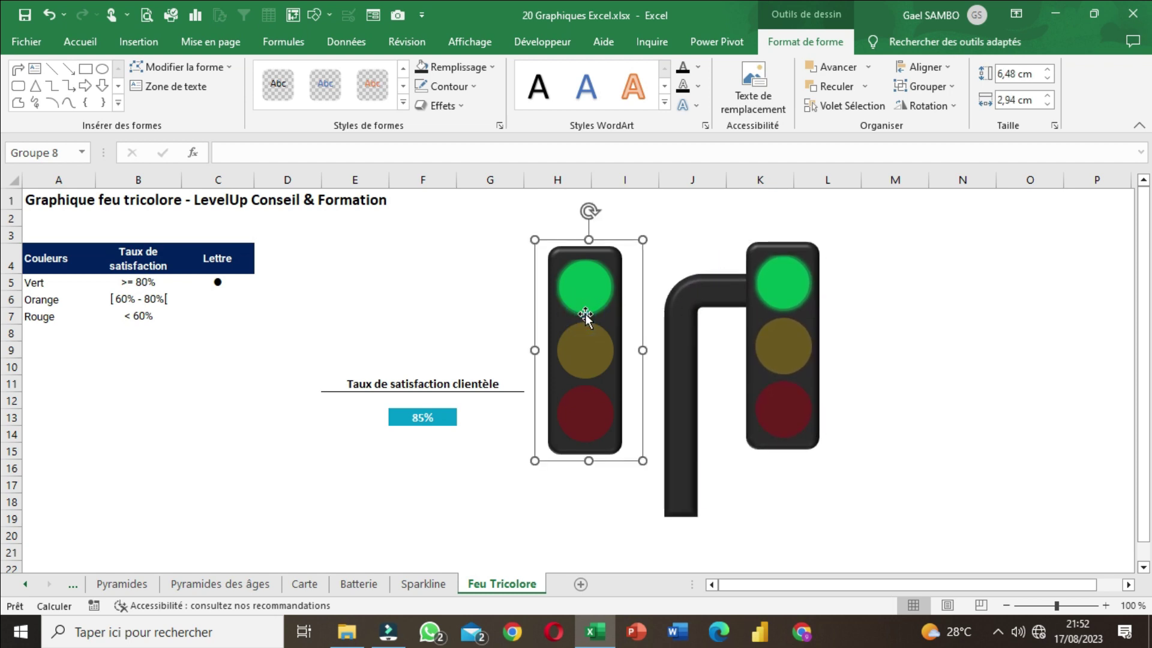
key("ctrl+d")
left_click_drag(585, 315, 945, 340)
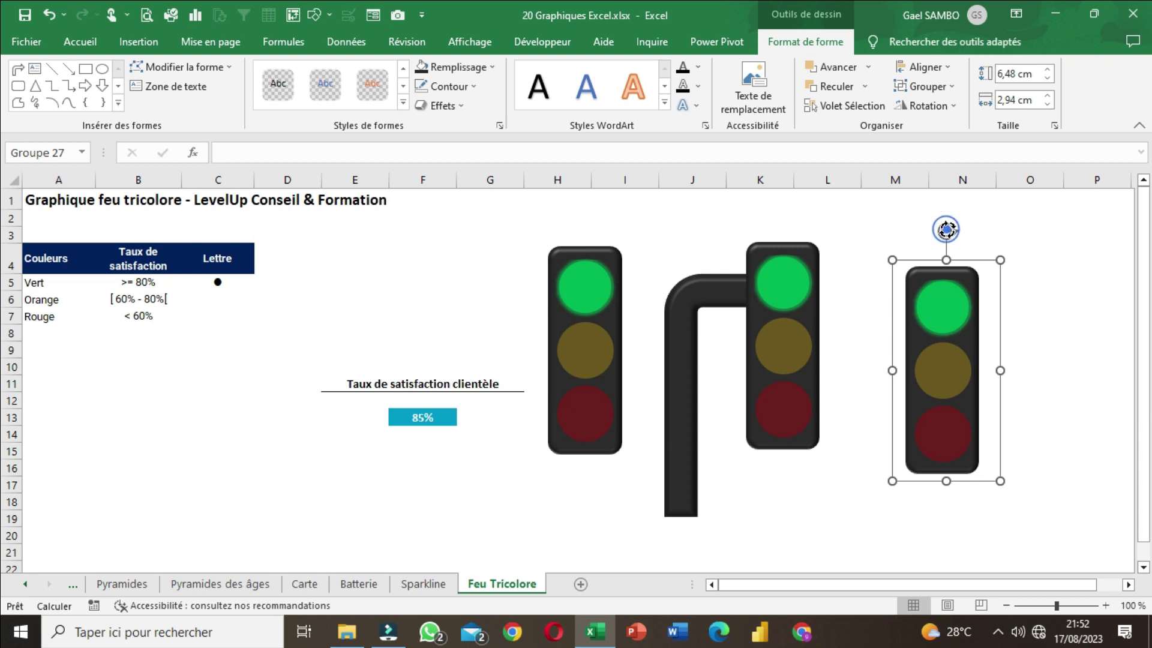
left_click_drag(946, 230, 810, 373)
left_click(961, 472)
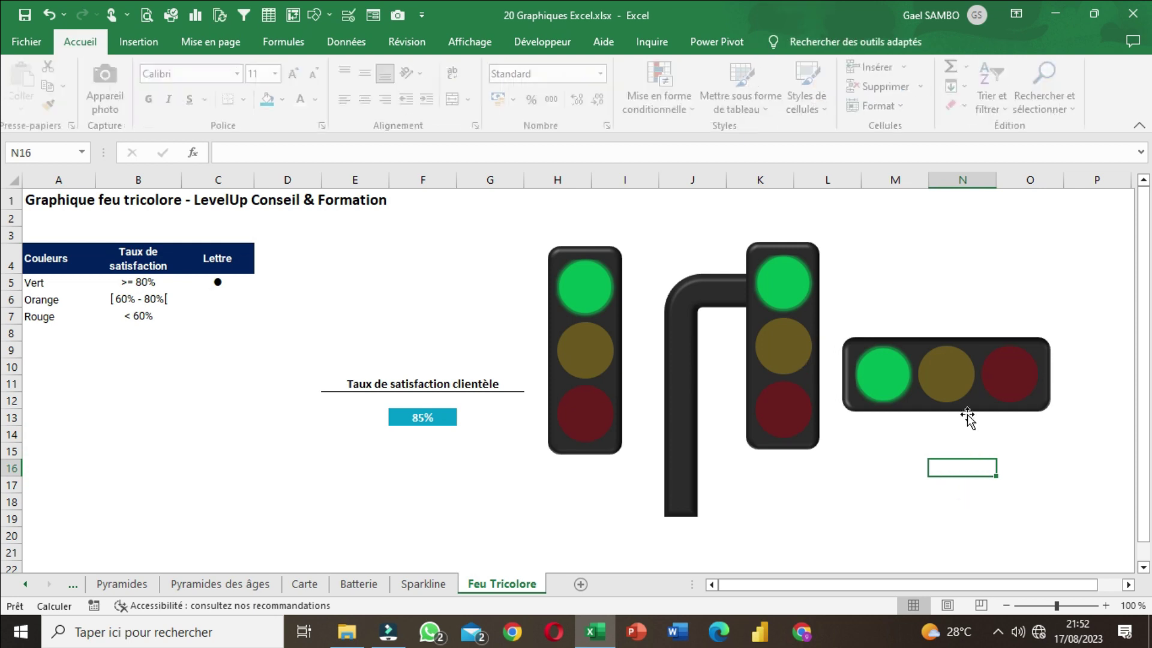
left_click_drag(972, 411, 1033, 337)
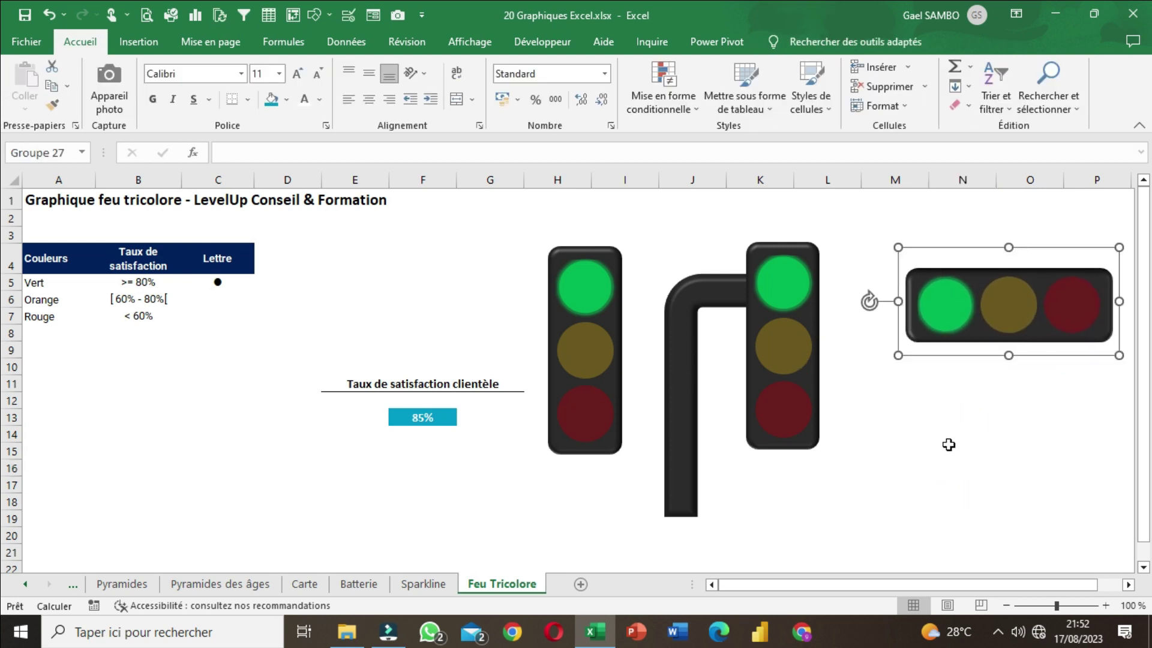
- Draw a vertical rectangle about 7.38 cm high and 1.06 cm wide between the post-mounted light and the horizontal light
left_click(948, 450)
left_click(137, 41)
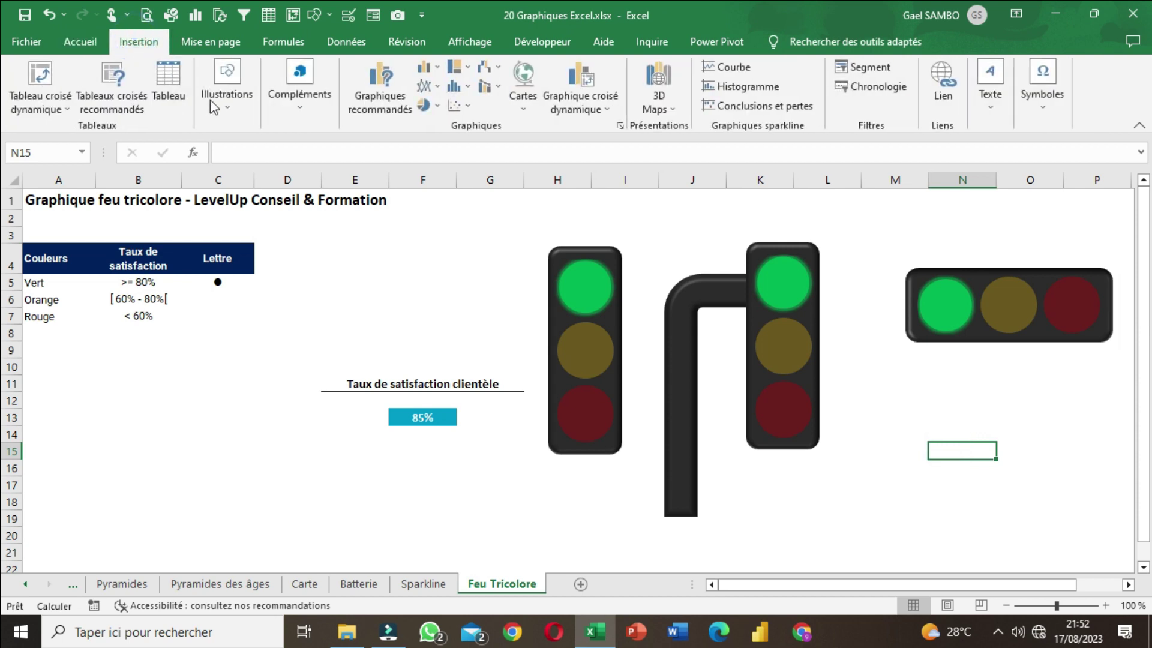
left_click(226, 90)
left_click(255, 171)
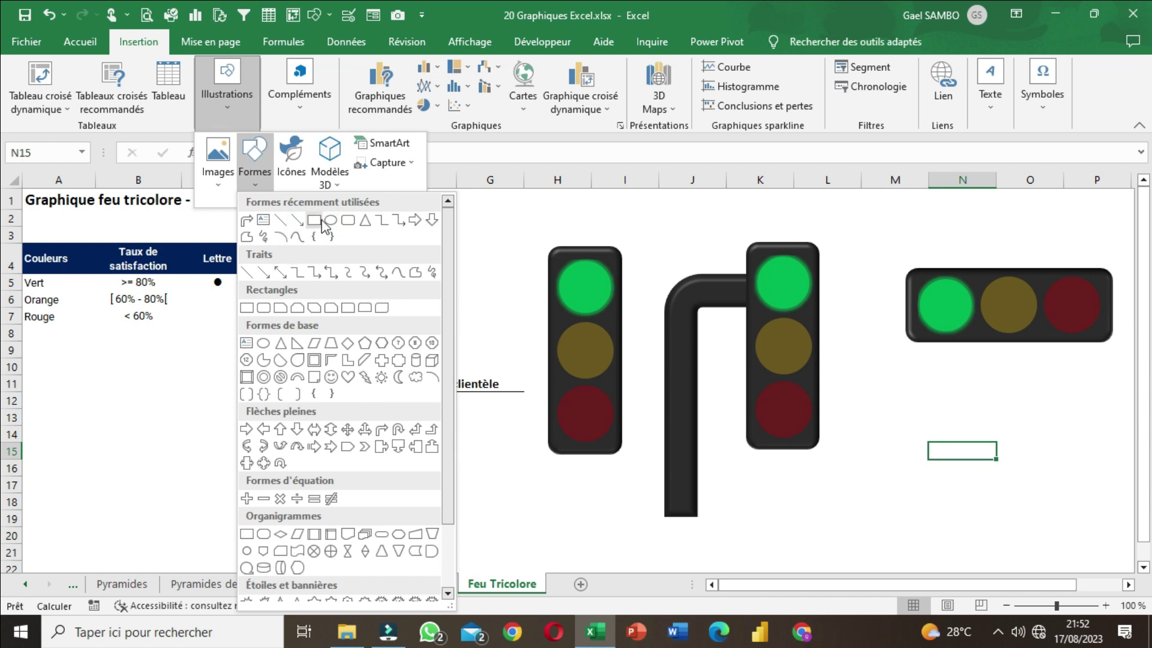
left_click(314, 221)
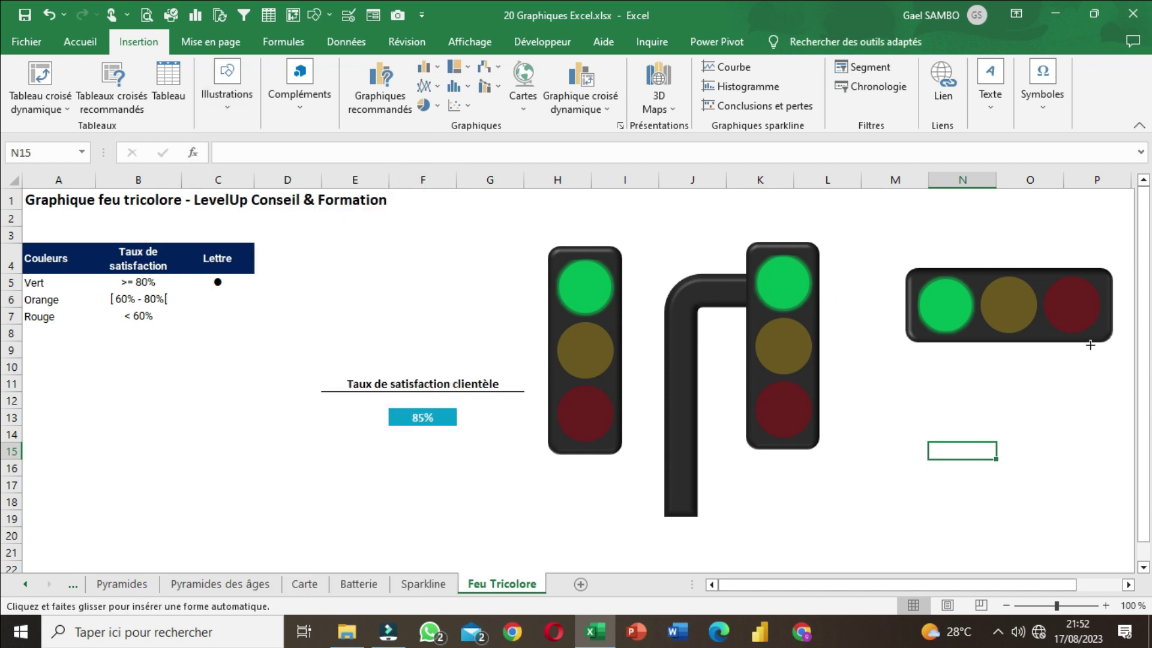
left_click_drag(844, 276, 882, 513)
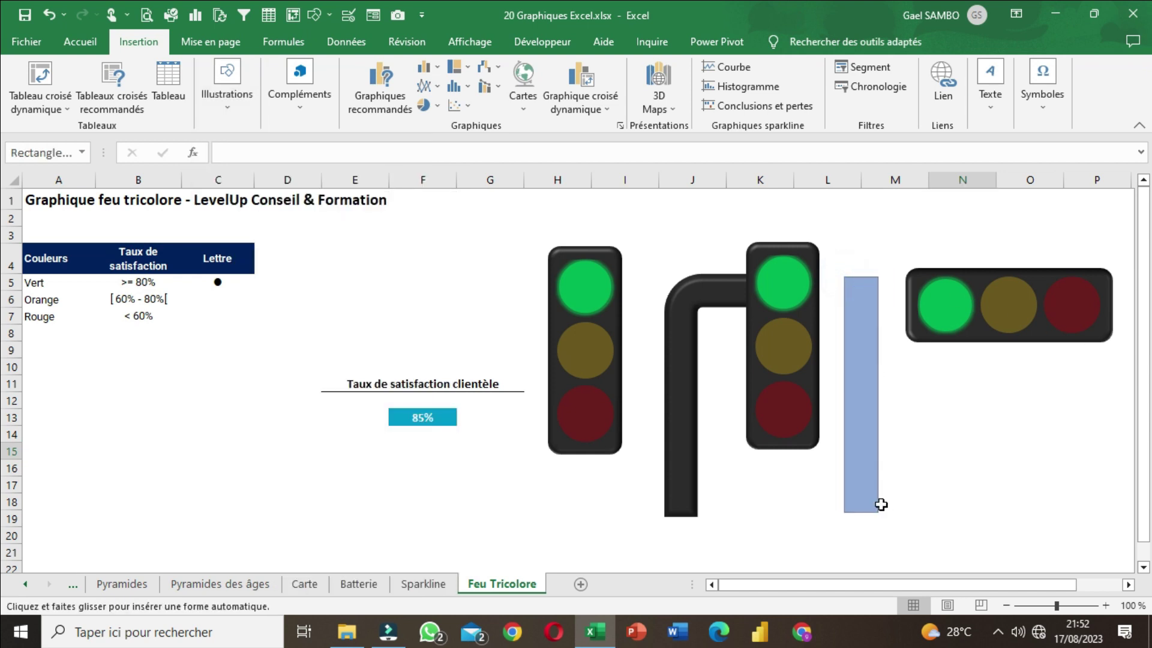
left_click_drag(862, 414, 855, 423)
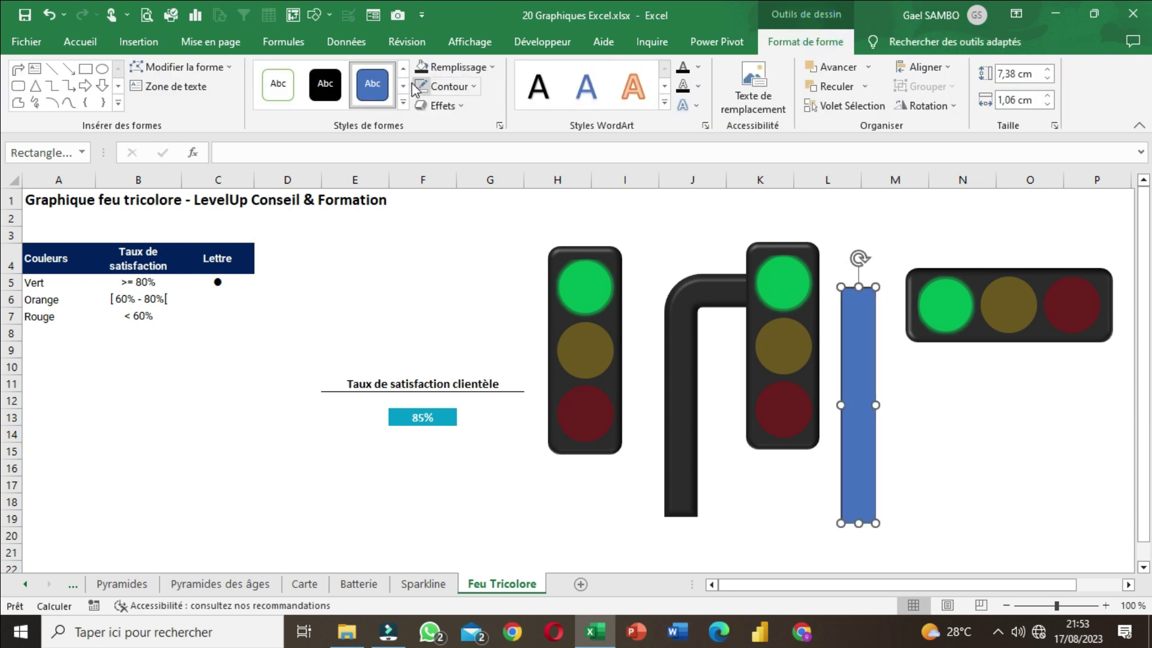
- Remove the vertical rectangle's outline and fill it with the near-black fourth shade of the black theme color
left_click(449, 86)
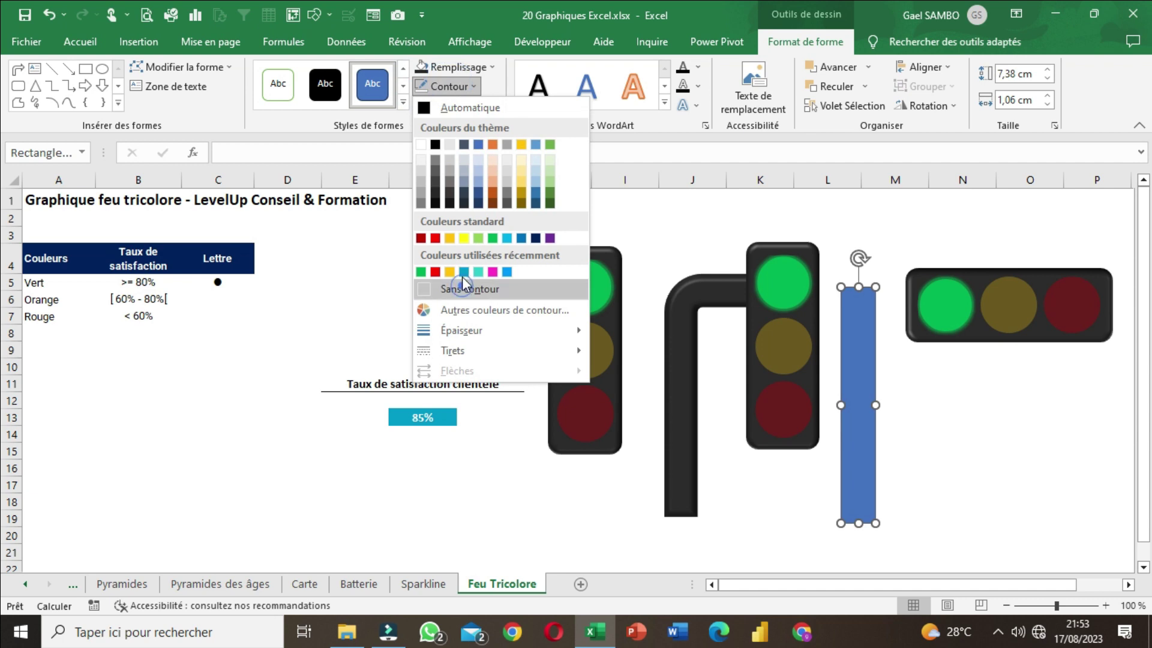
left_click(441, 65)
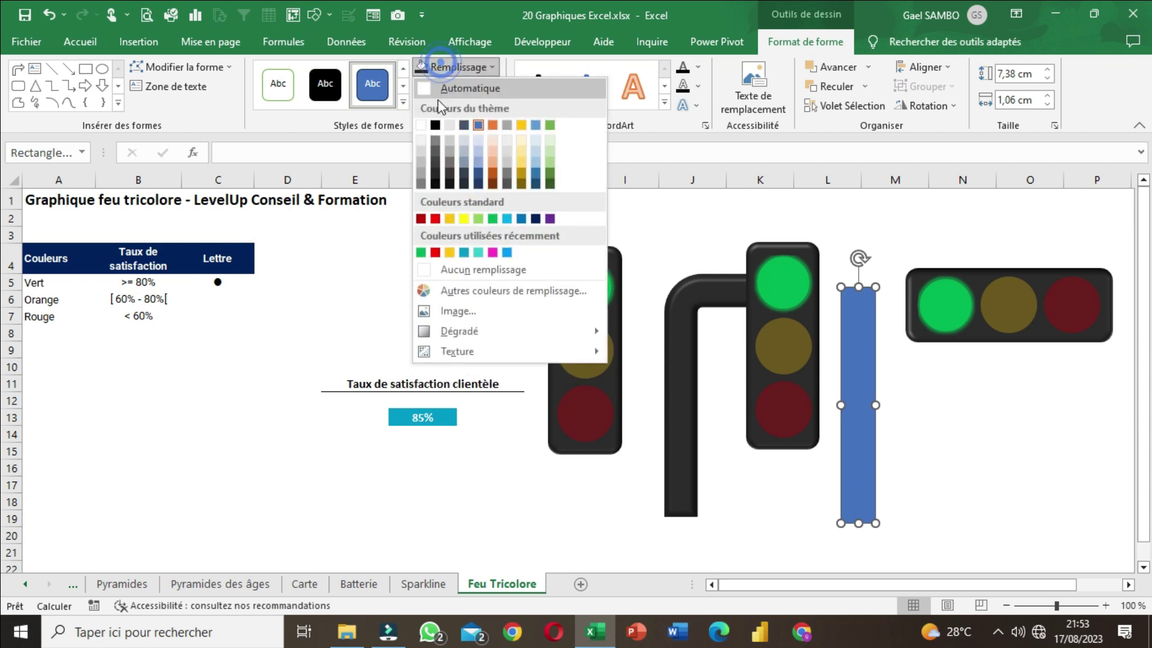
left_click(435, 174)
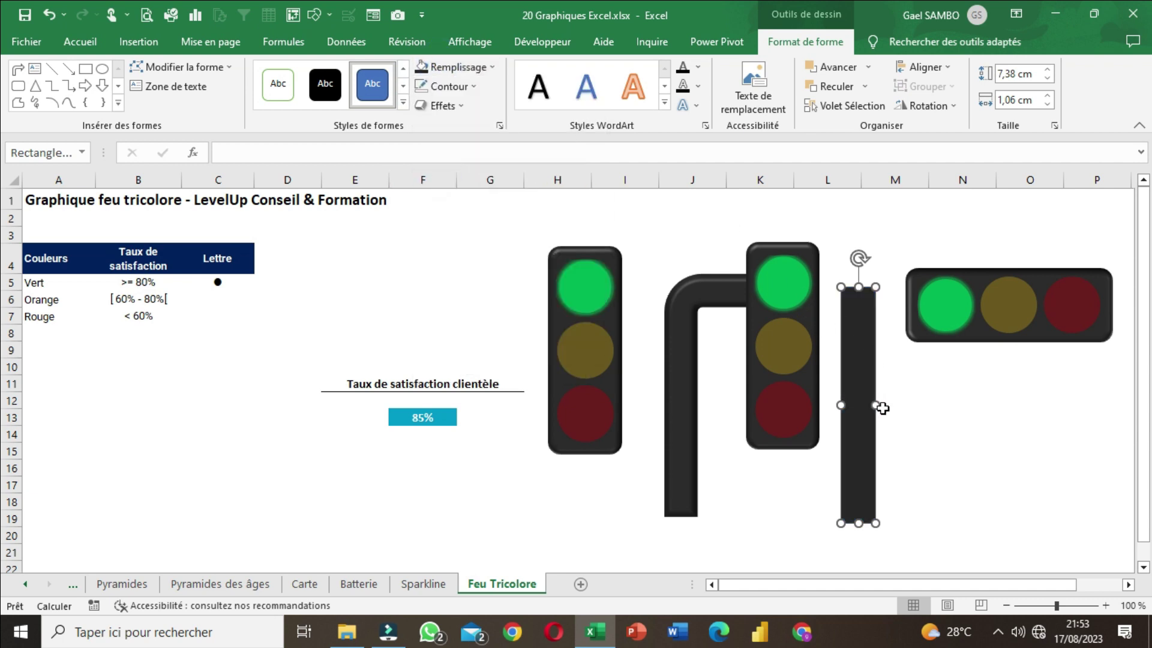
- Widen the vertical post to about 1.22 cm and nudge both the horizontal light and the post slightly right
left_click_drag(875, 407, 880, 407)
left_click_drag(937, 335, 947, 338)
left_click_drag(867, 339, 874, 345)
- Apply the Arrondi bevel to the straight vertical post and move the post slightly up beside the horizontal light
left_click(441, 105)
mouse_move(488, 323)
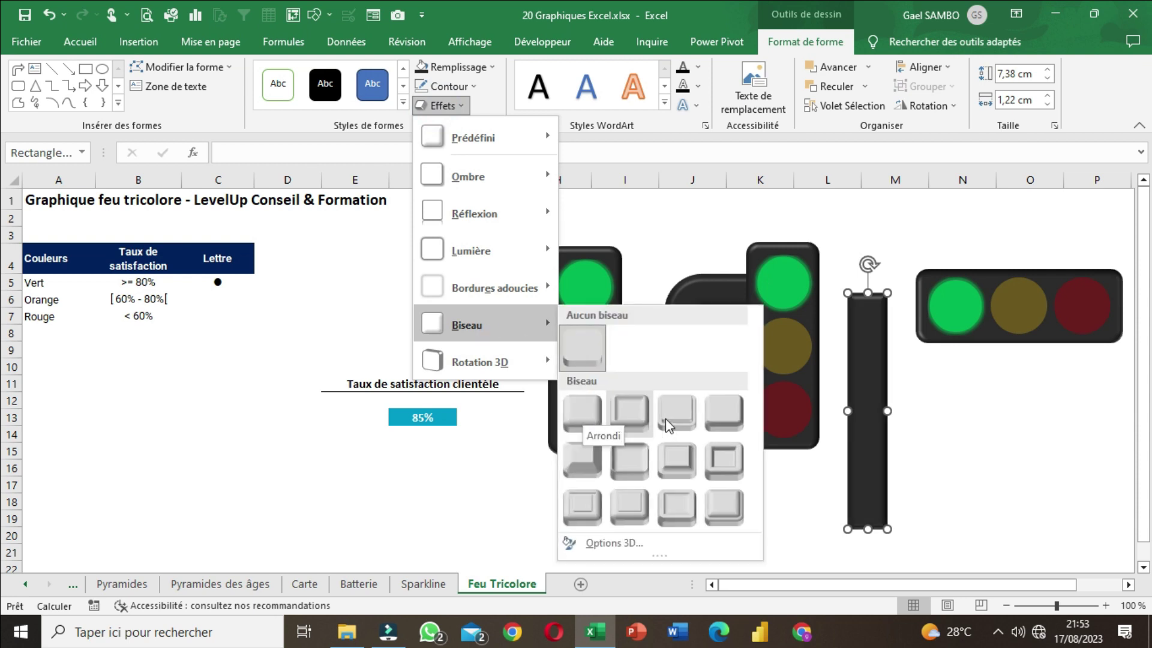
left_click(594, 421)
left_click_drag(865, 406, 868, 392)
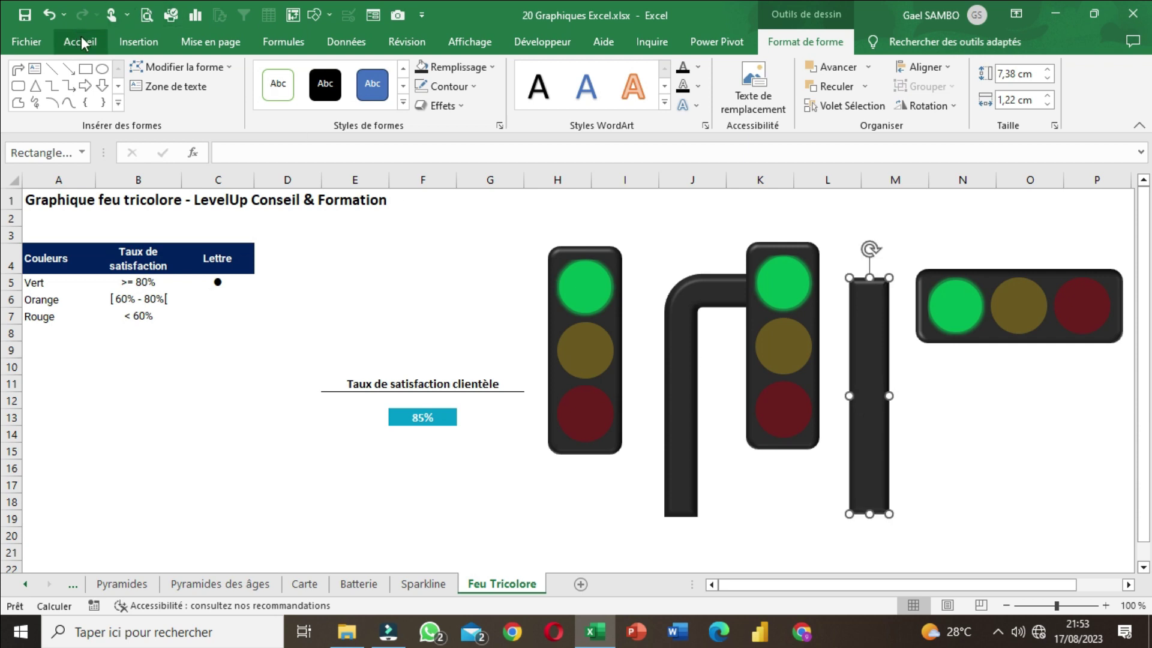
left_click(123, 40)
left_click(227, 99)
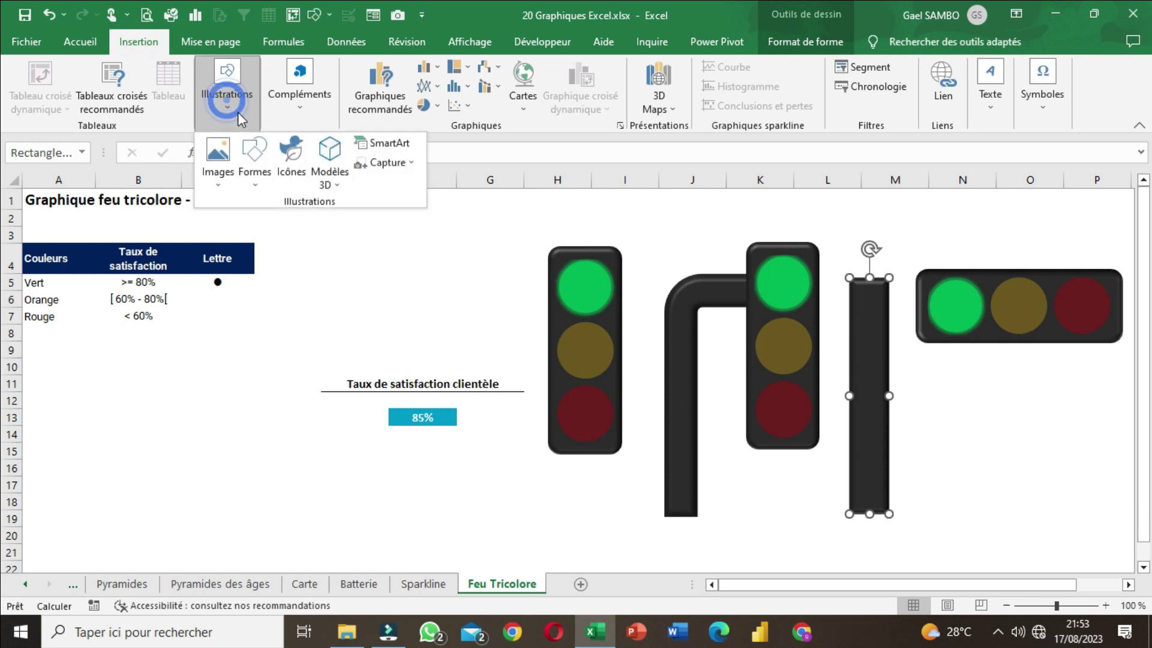
left_click(250, 167)
left_click(309, 220)
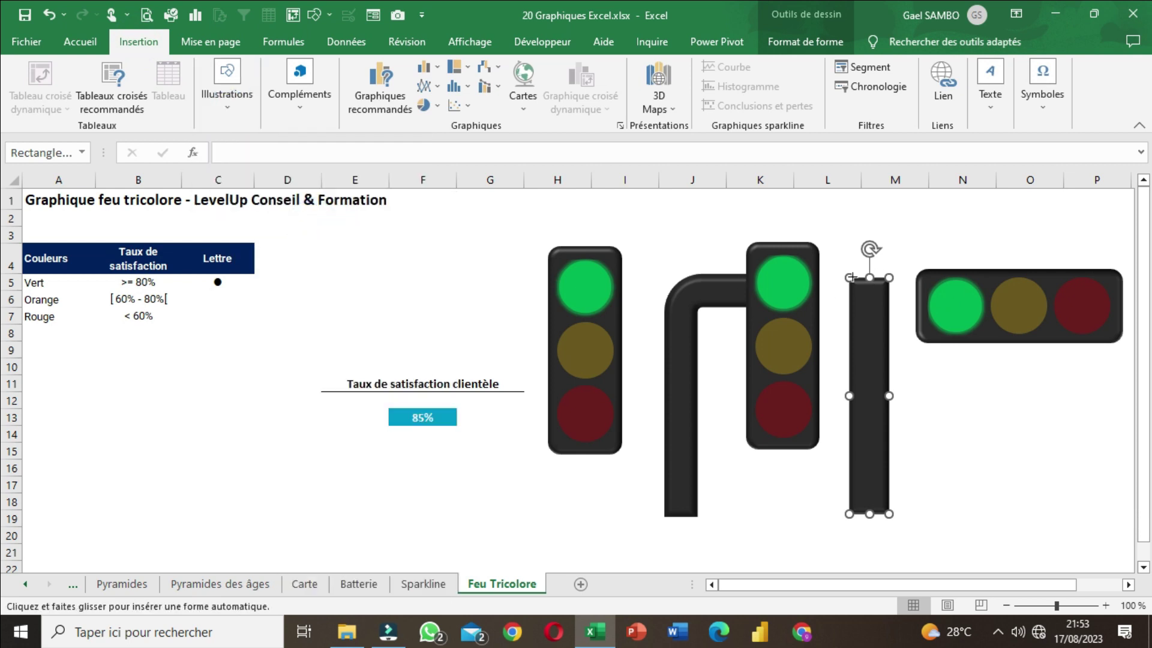
mouse_move(851, 262)
left_mouse_down()
mouse_move(935, 277)
mouse_move(914, 279)
left_mouse_up()
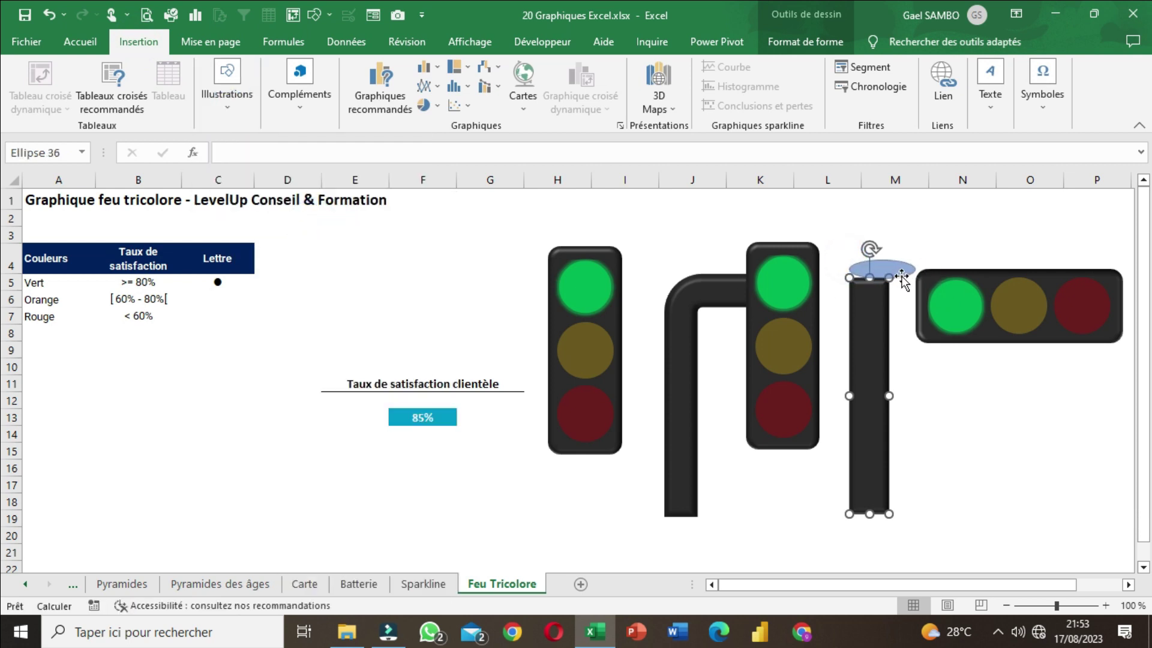
key("Delete")
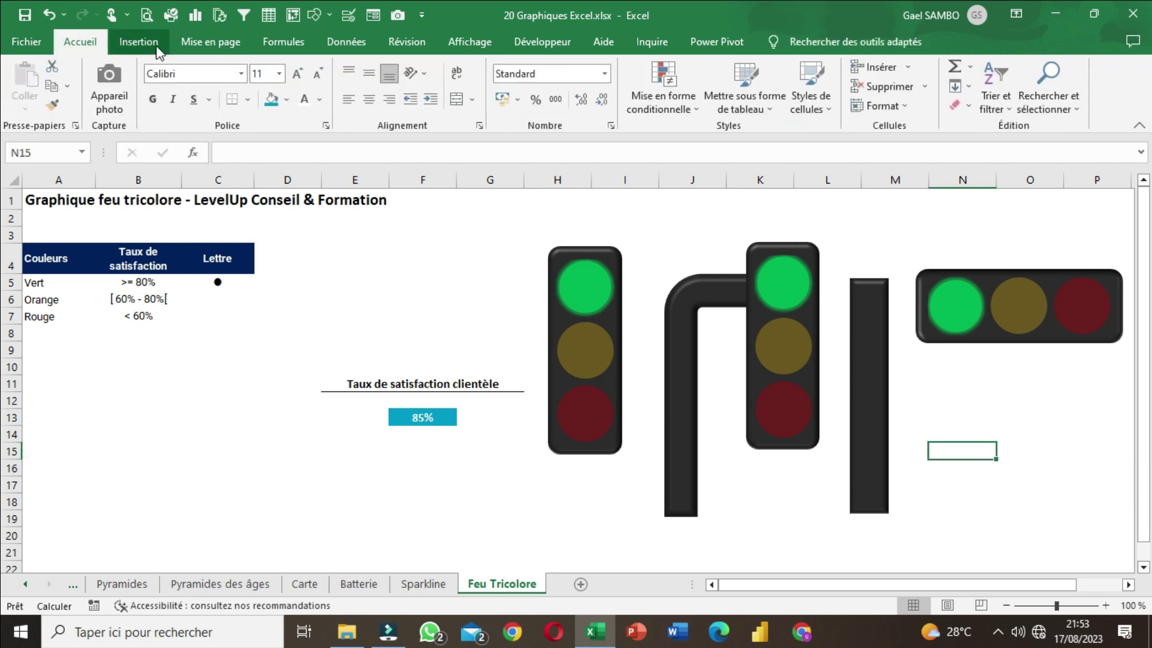
- Draw a horizontal rectangle about 0.56 cm high and 2.59 cm wide joining the straight post's top to the horizontal light
left_click(138, 42)
left_click(233, 96)
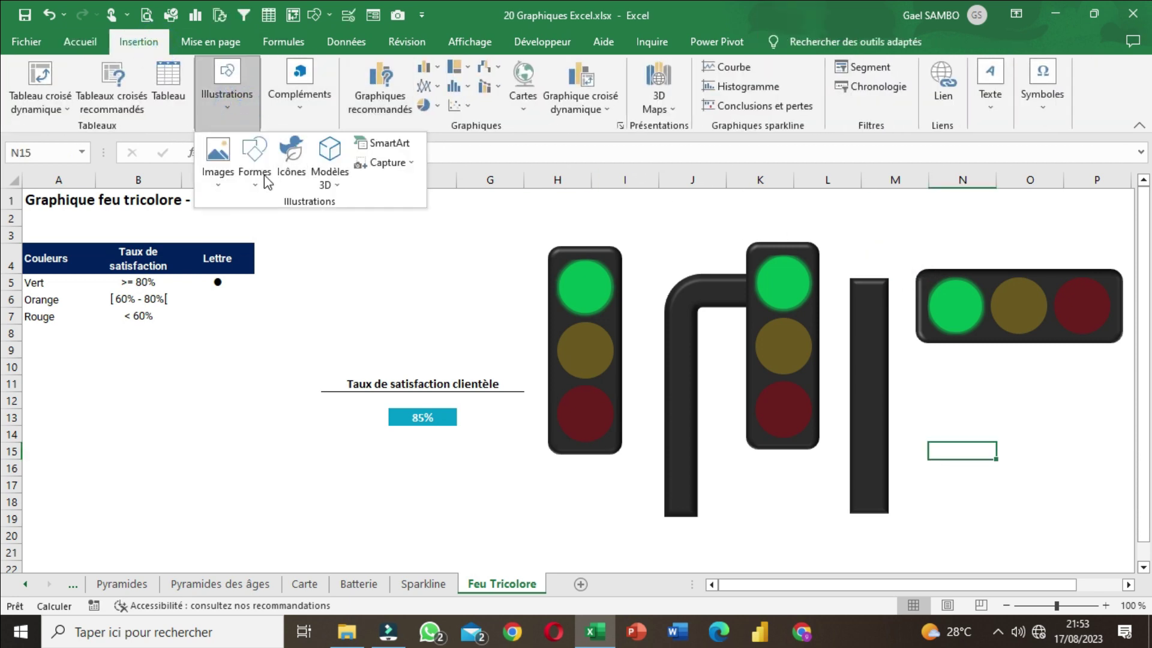
left_click(254, 168)
left_click(312, 220)
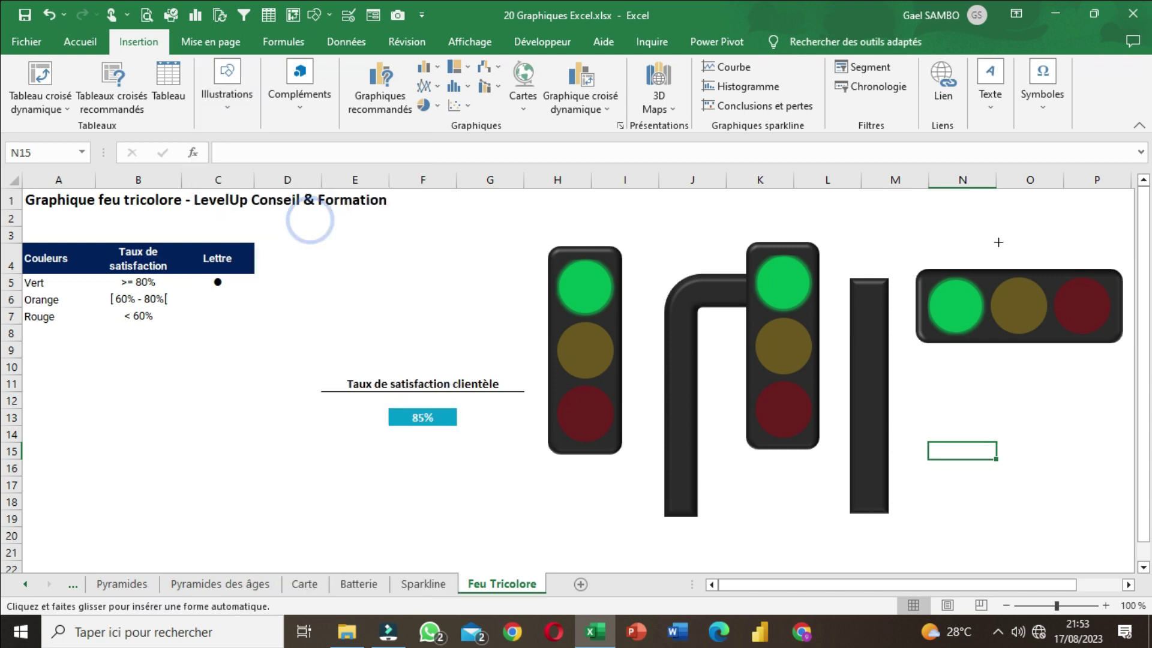
left_click_drag(878, 236, 896, 284)
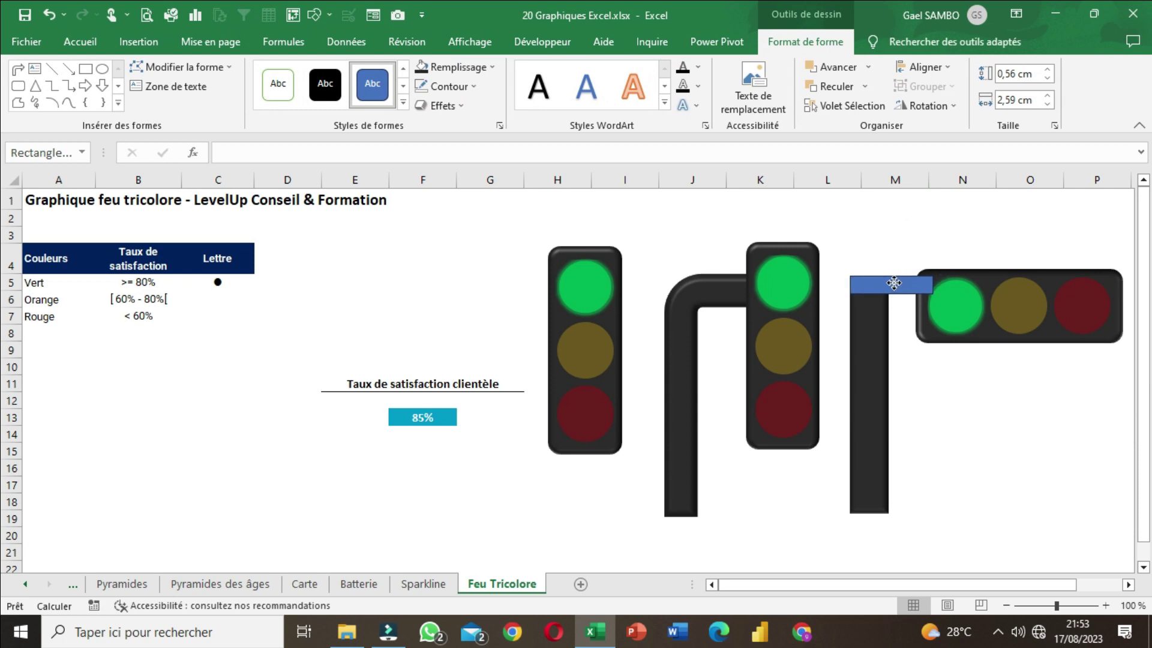
left_click_drag(894, 283, 893, 283)
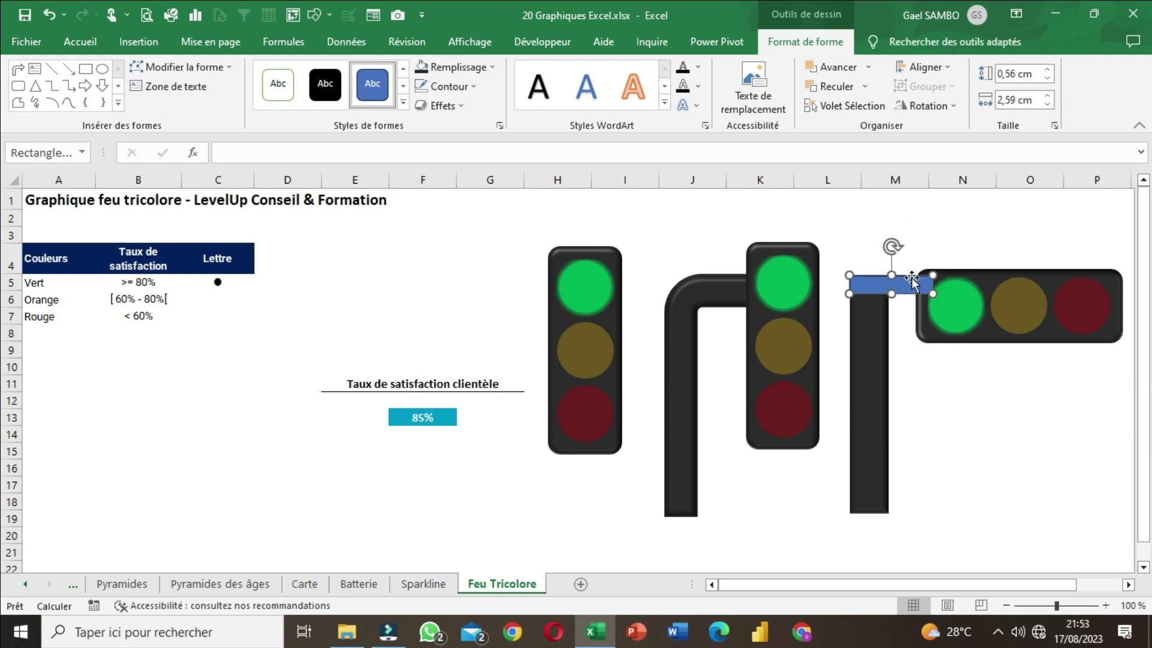
- Send the horizontal connecting arm to the back, align it with the post's top and increase its height to about 0.79 cm
left_click(865, 87)
left_click(856, 128)
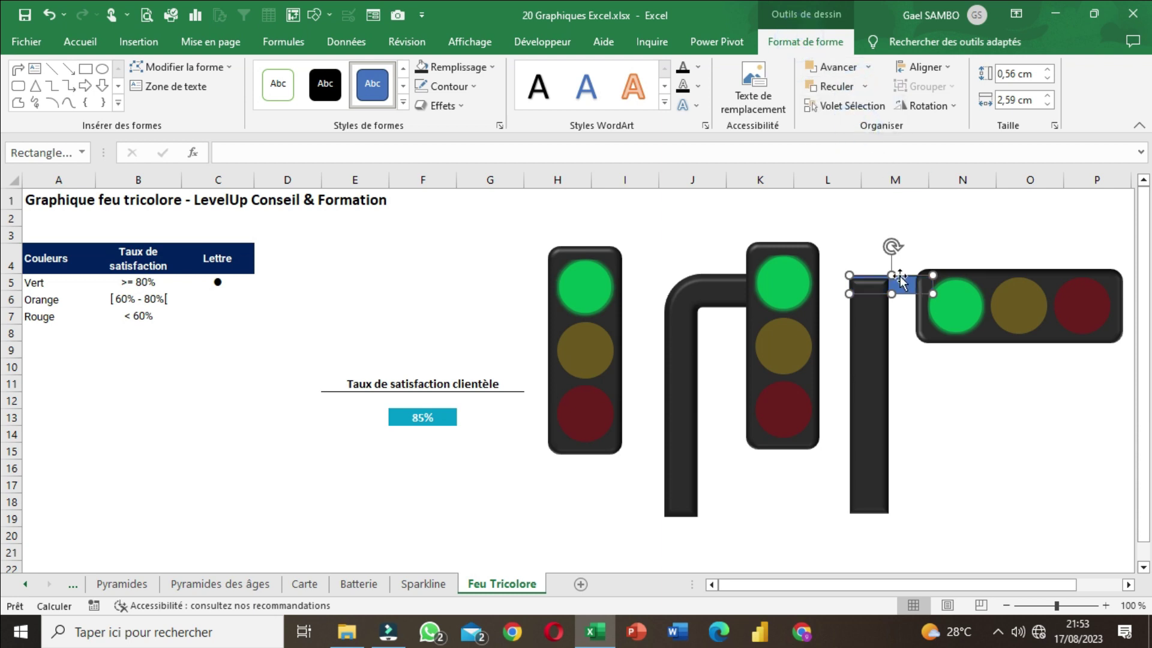
left_click_drag(901, 285, 900, 291)
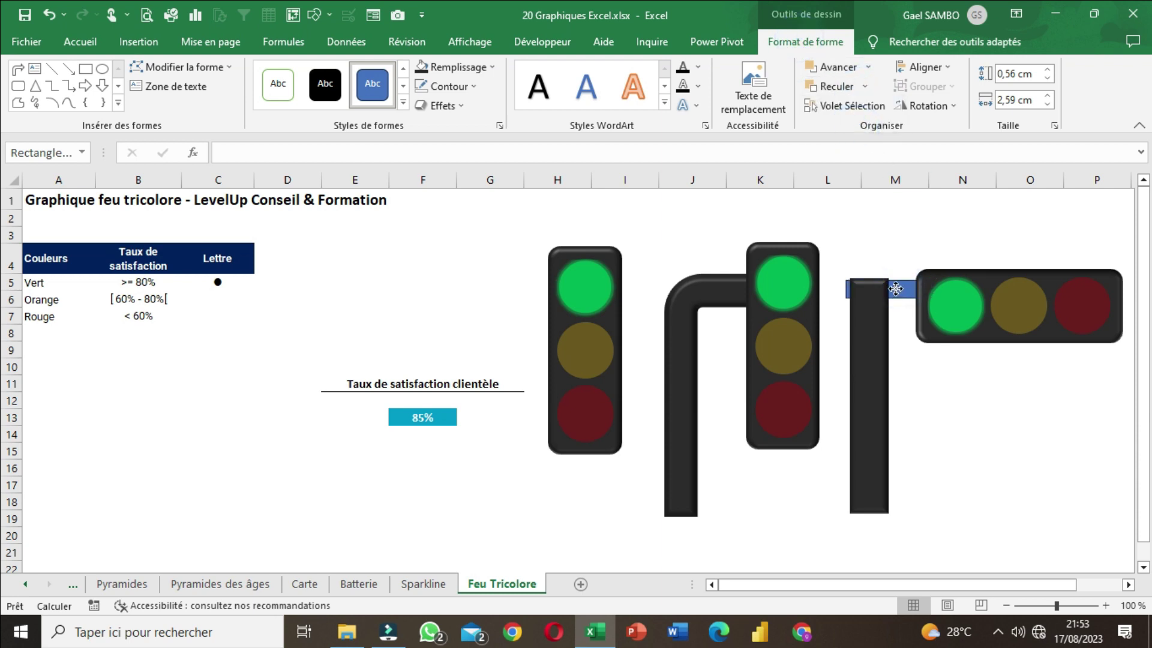
left_click_drag(901, 289, 895, 304)
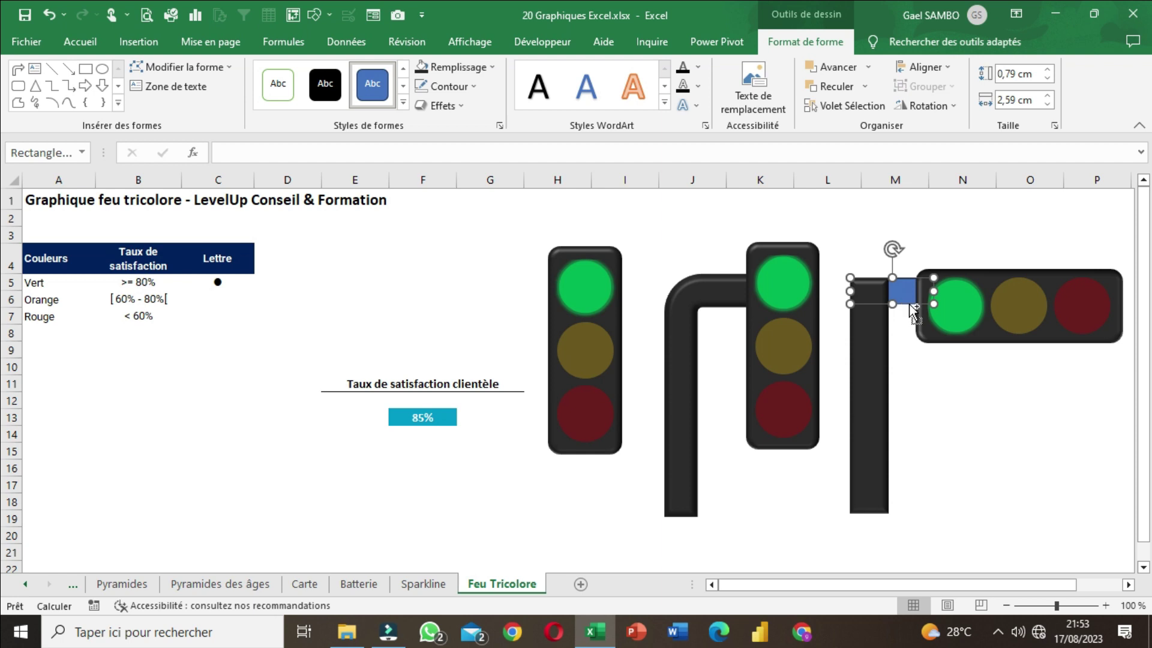
- Duplicate the horizontal connecting arm just below the original and send the copy to the back
left_click_drag(916, 307, 897, 326)
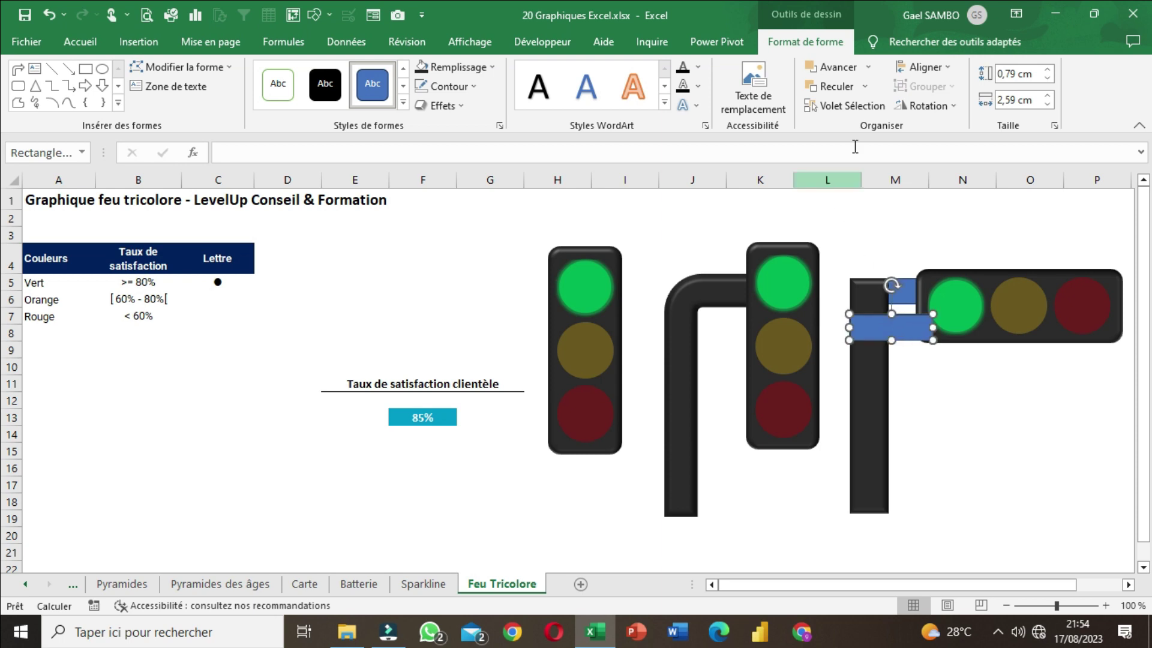
left_click(866, 86)
left_click(874, 123)
left_click(918, 389)
left_click(912, 335)
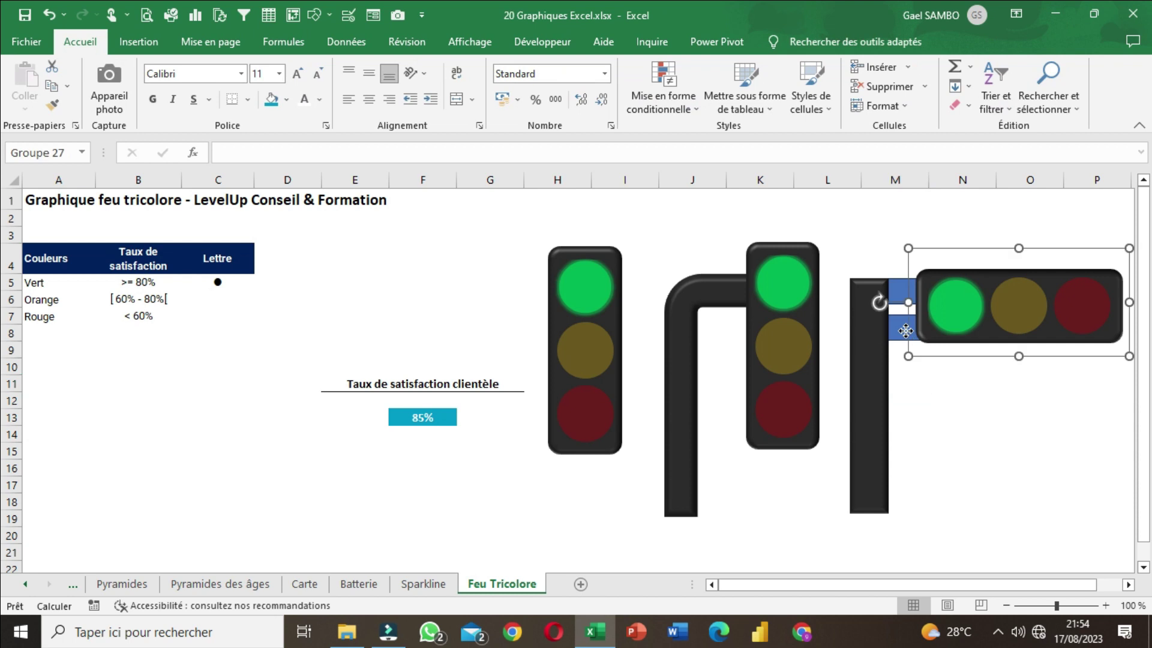
- Remove the lower connecting arm's outline and fill both connecting arms with the post's dark colour
left_click(908, 329)
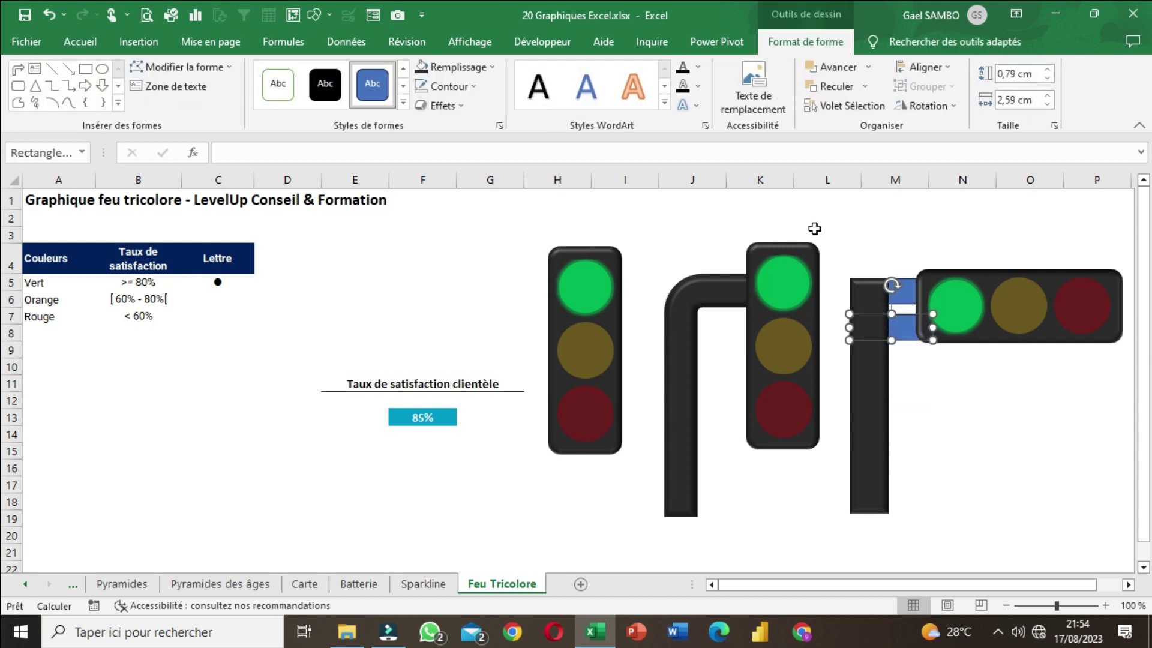
left_click(426, 86)
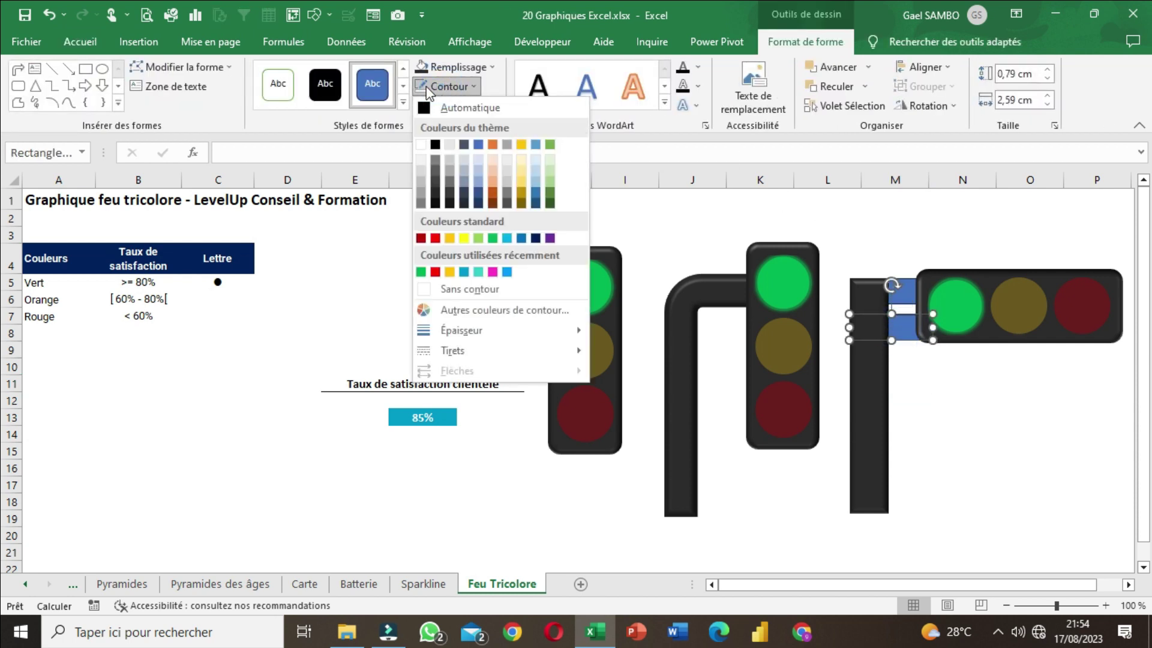
left_click(451, 289)
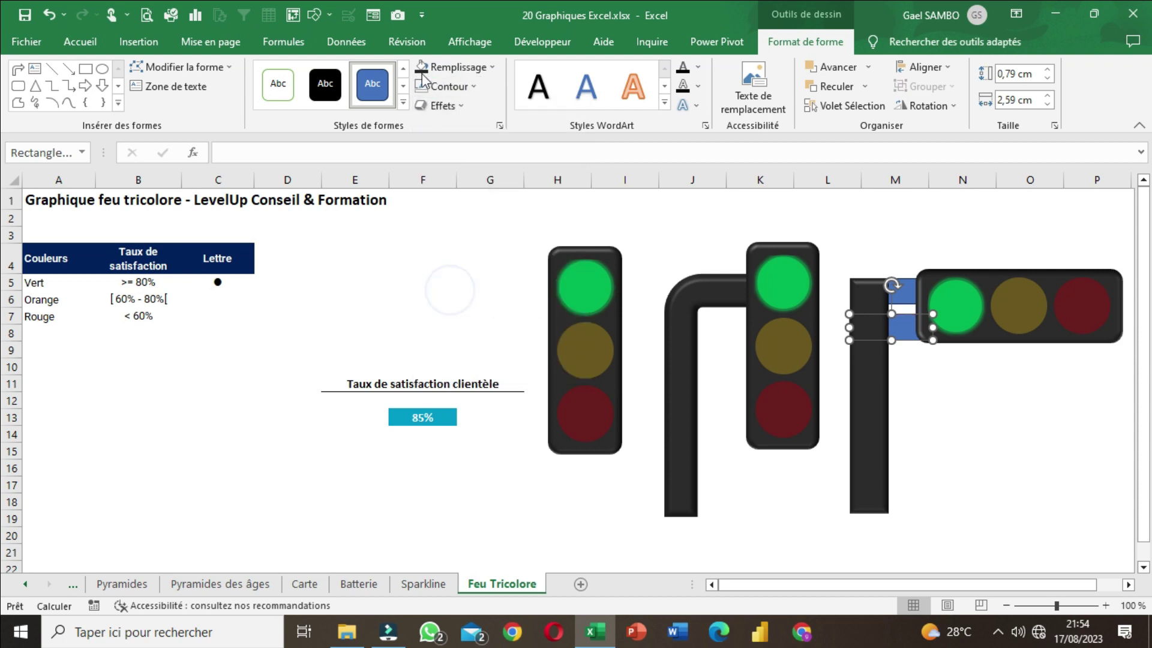
left_click(945, 402)
left_click(889, 287)
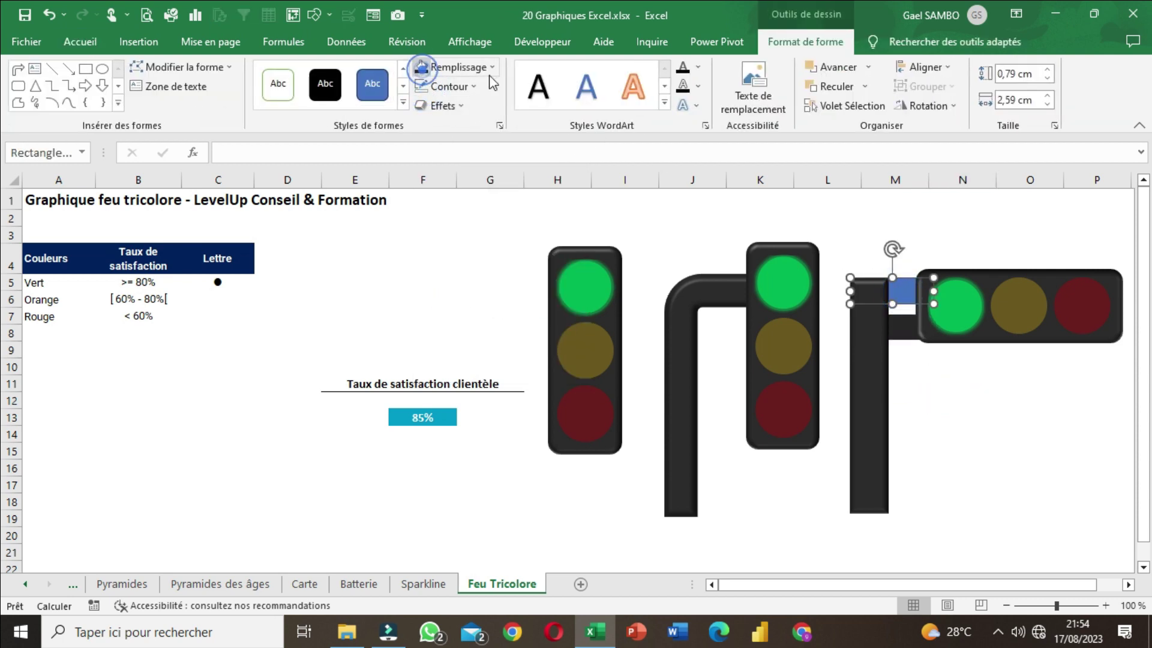
left_click(421, 68)
left_click(971, 486)
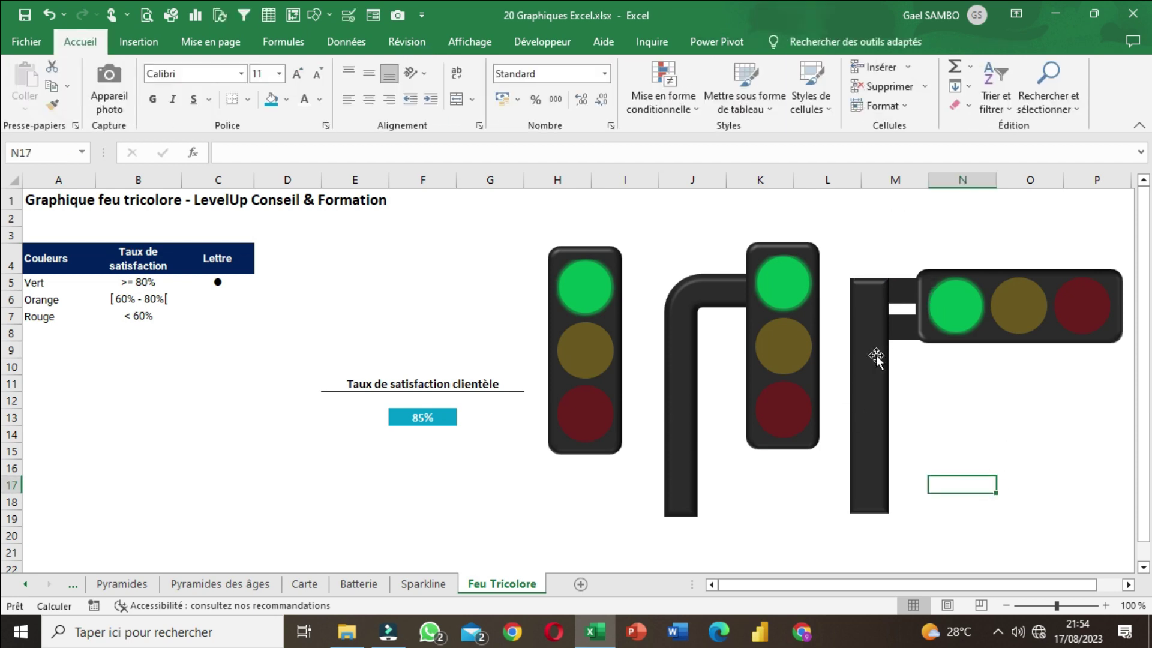
- Change the fill of both connecting arms between the straight post and the horizontal light to medium grey
left_click(911, 338)
left_click(885, 294)
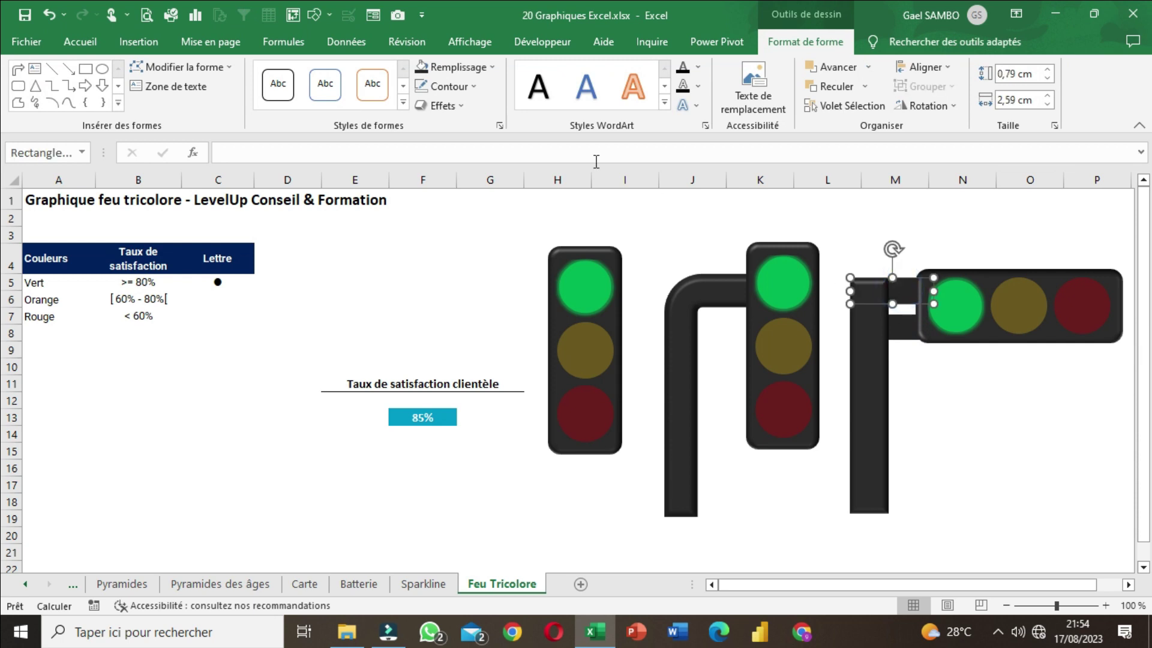
left_click(458, 68)
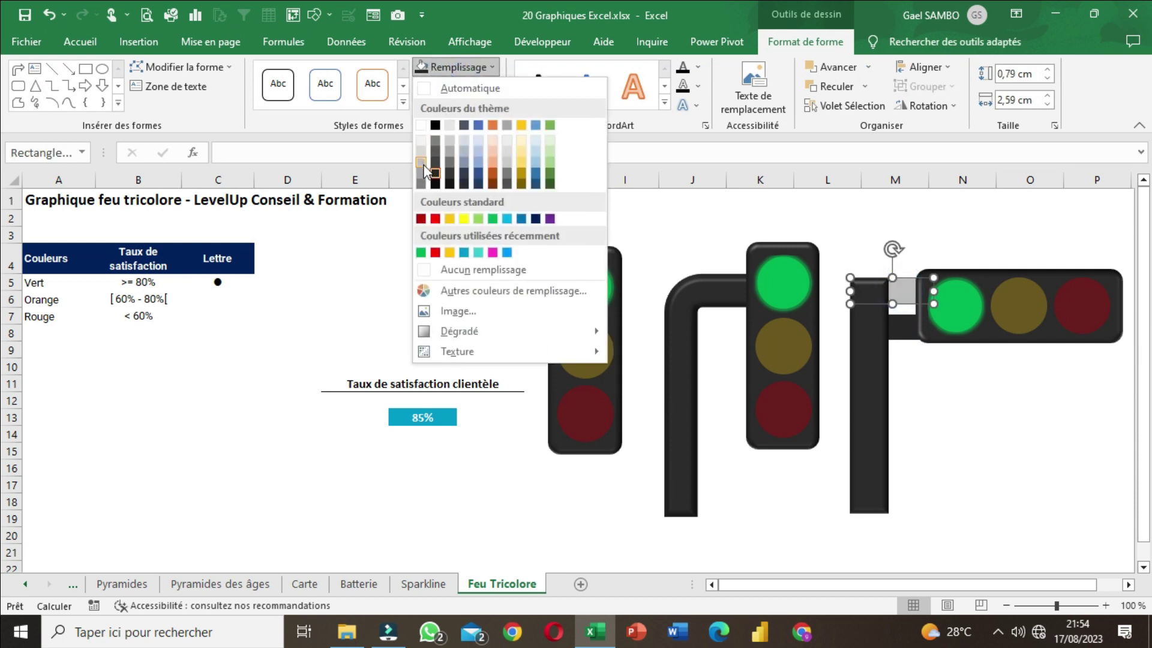
left_click(422, 183)
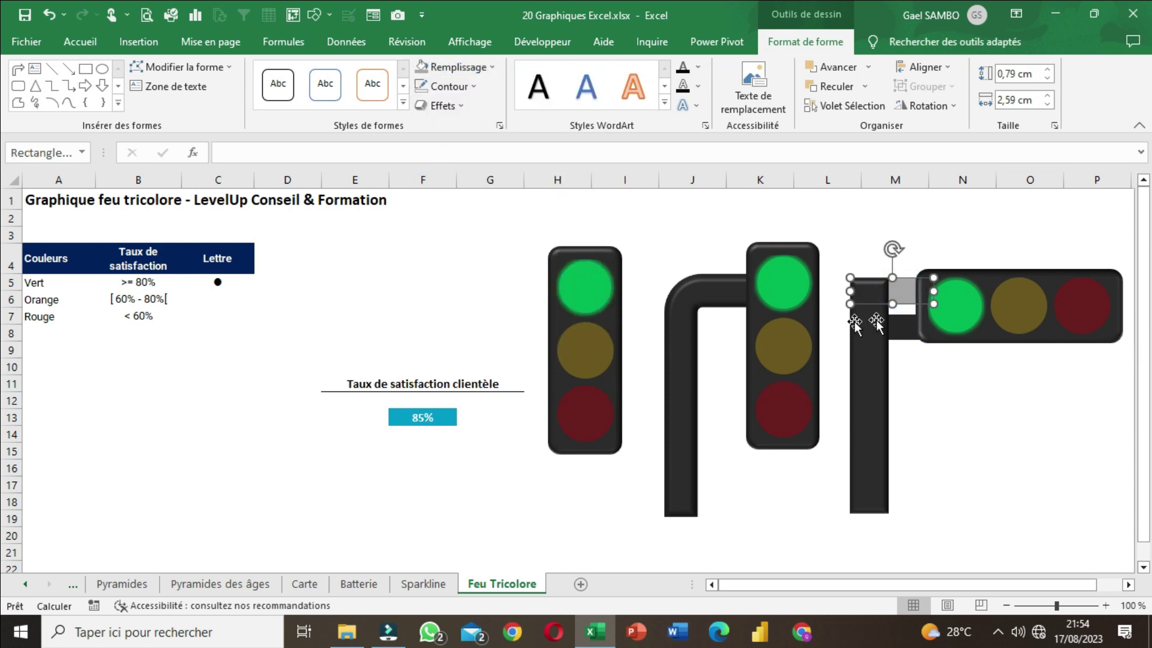
left_click(906, 330)
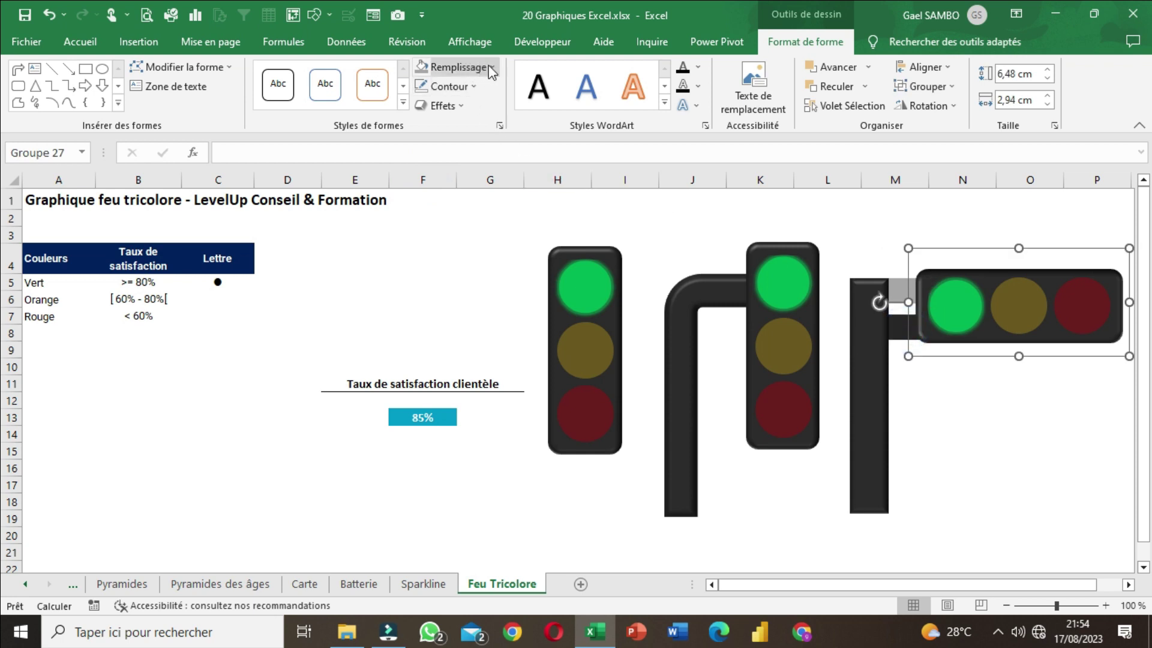
left_click(899, 332)
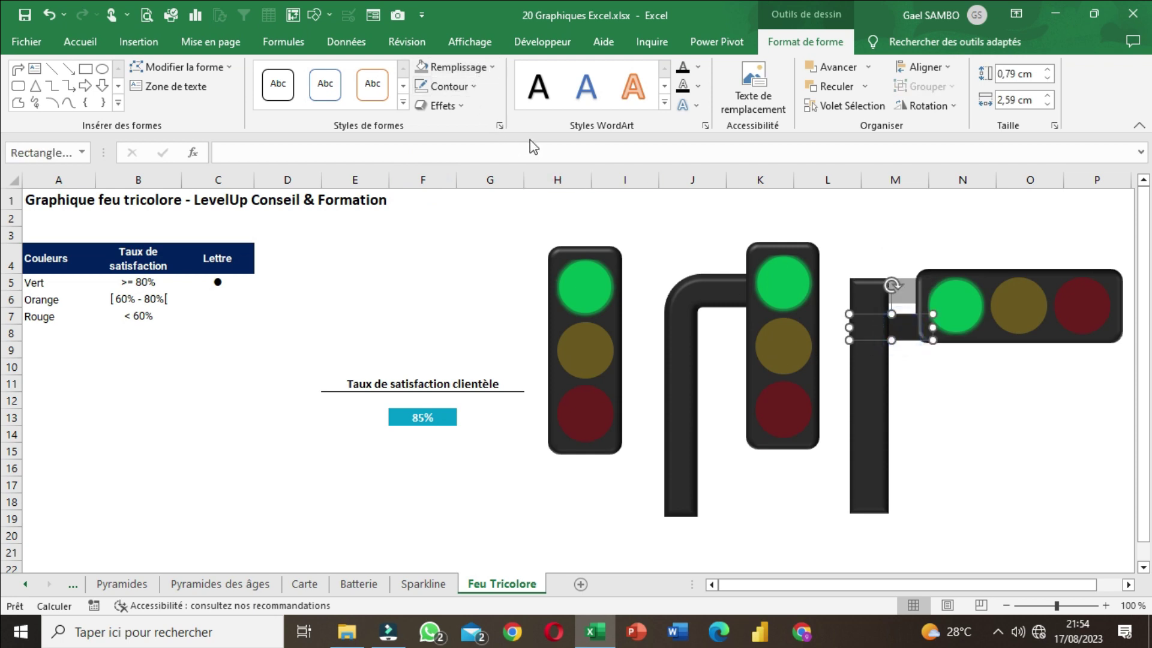
left_click(456, 67)
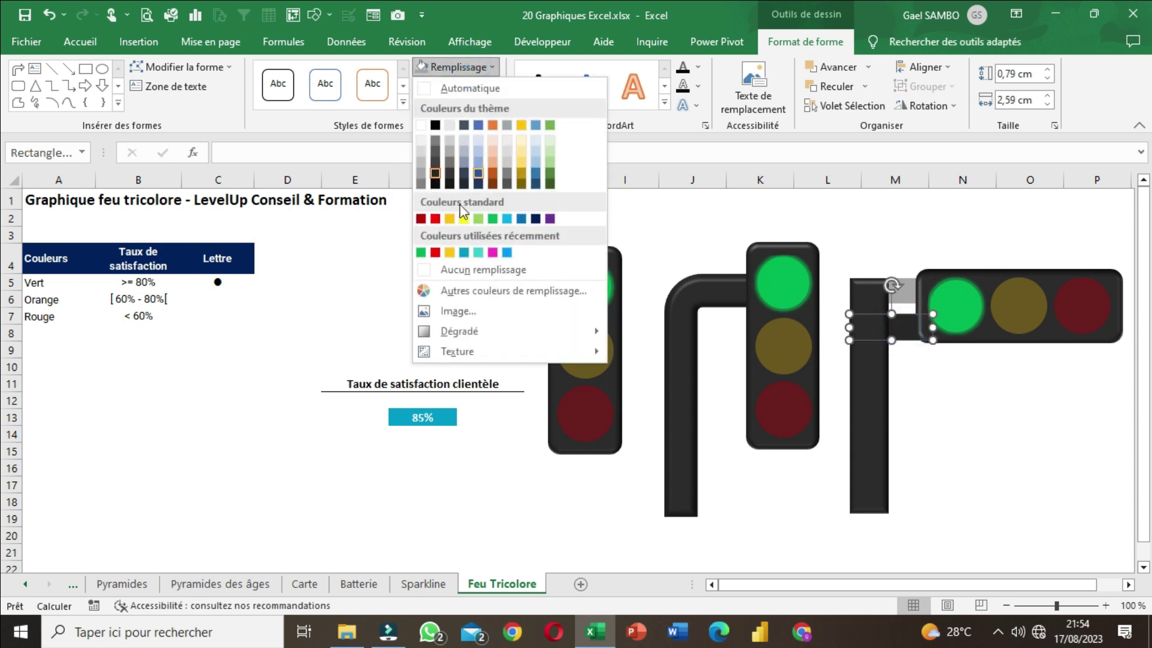
left_click(423, 168)
left_click(982, 422)
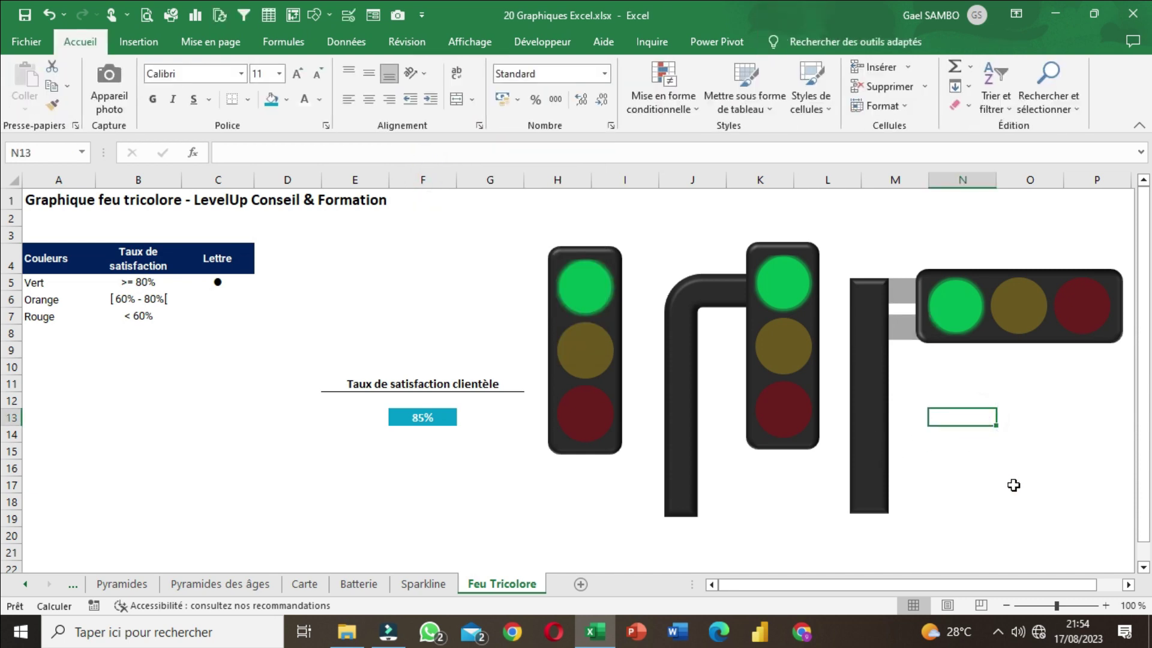
left_click(905, 318)
left_click(900, 334, "ctrl")
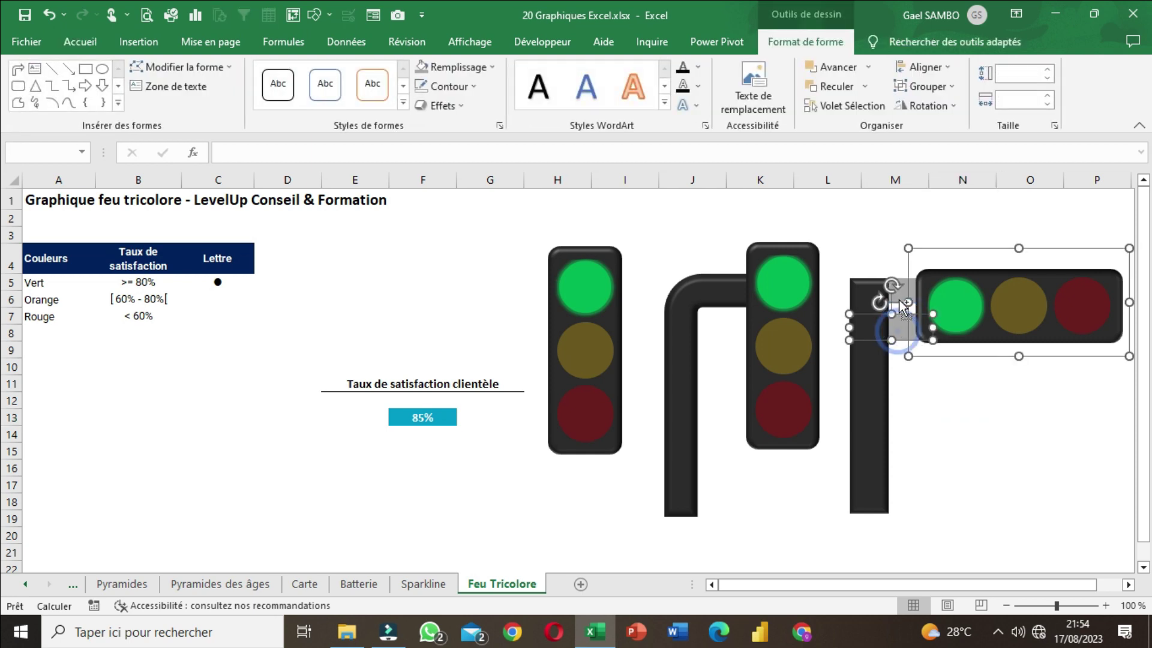
left_click(897, 284, "ctrl")
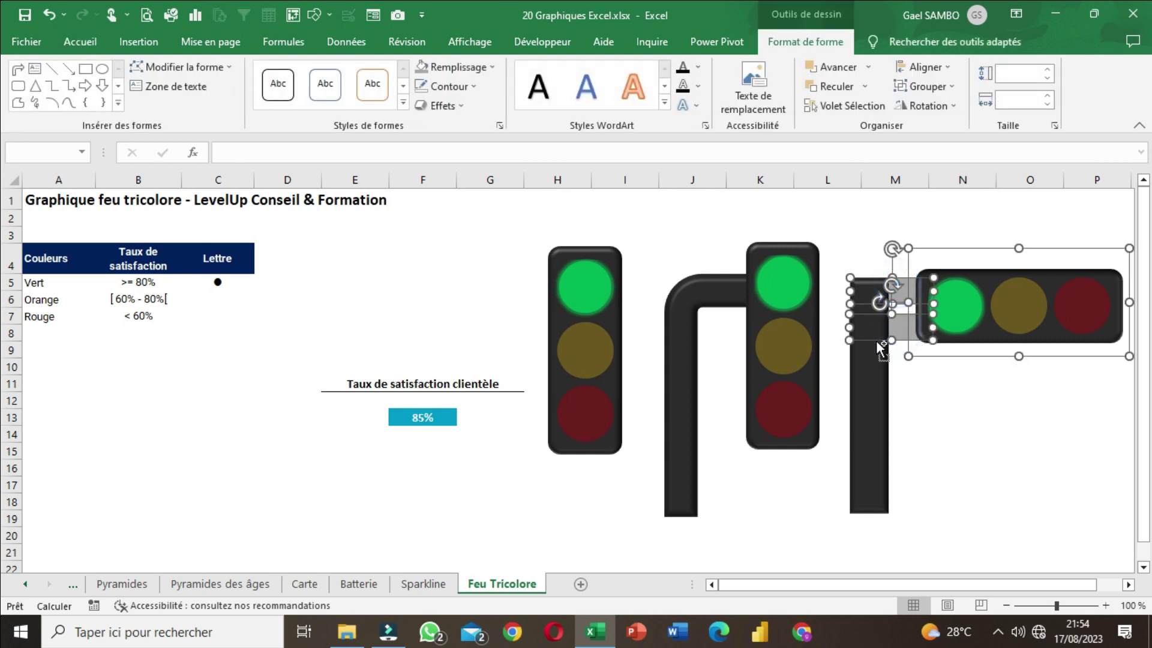
left_click(980, 417)
left_click(997, 328)
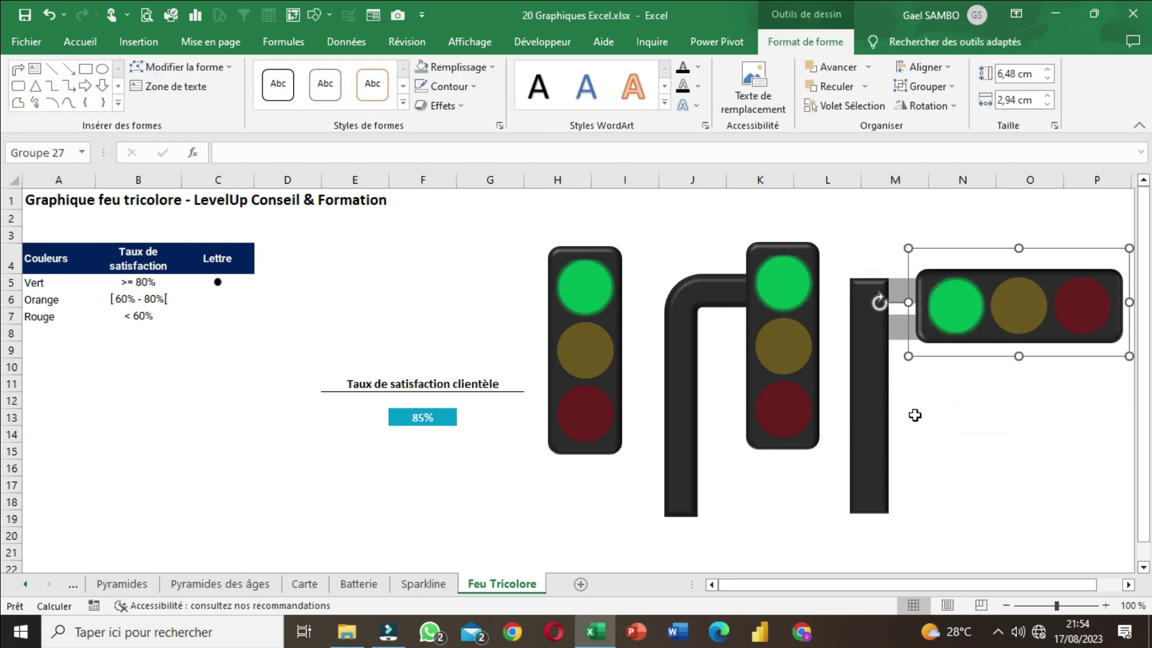
left_click(897, 330)
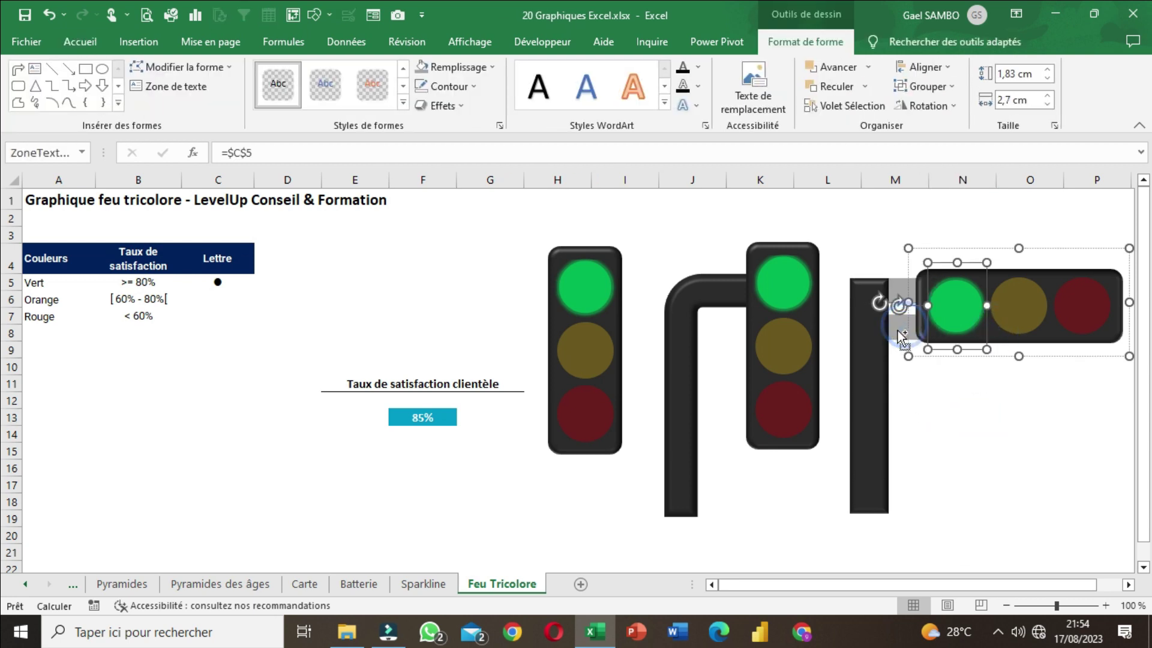
left_click(946, 422)
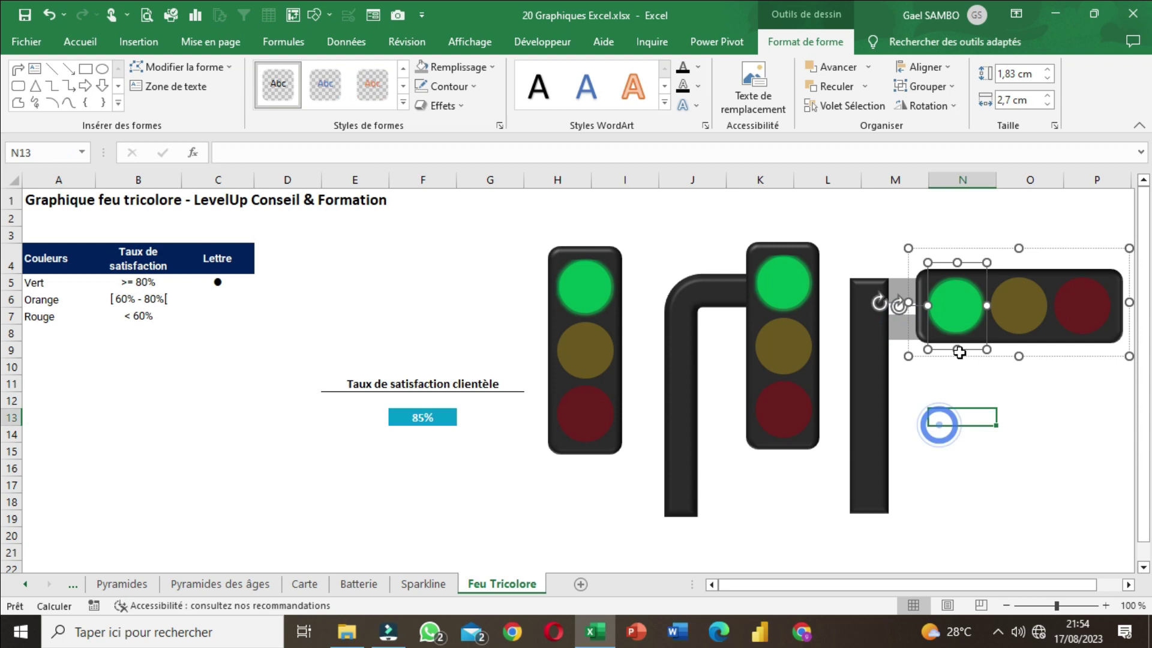
- Group the horizontal light, both grey connecting arms and the straight post into one object
left_click(1001, 339)
left_click(894, 327)
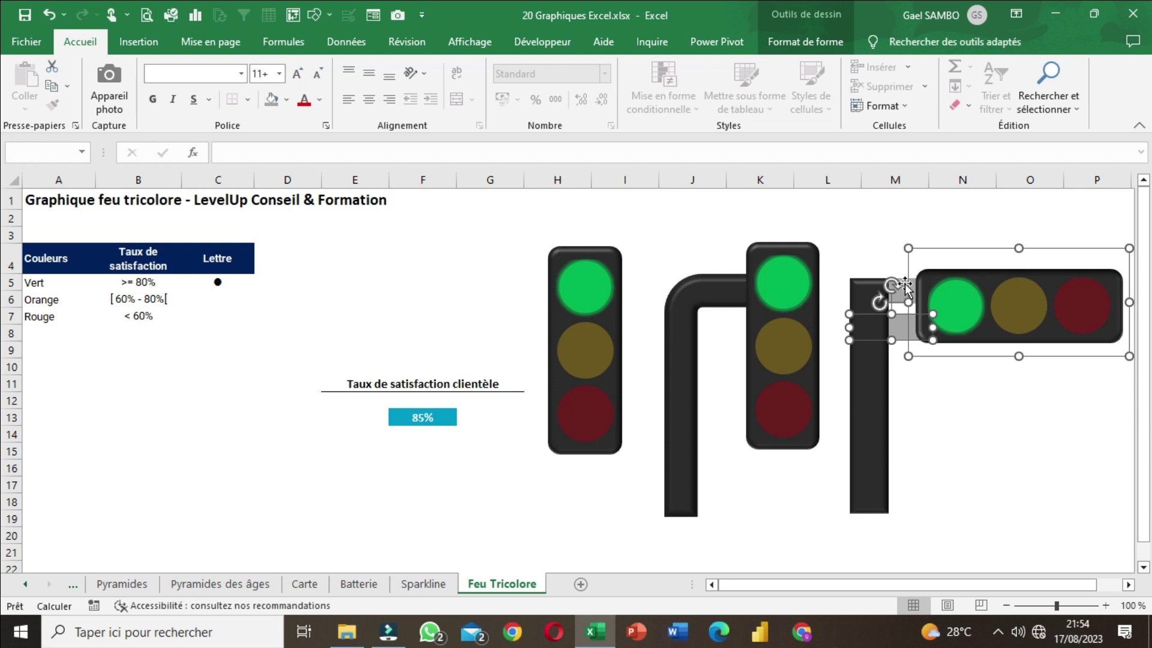
left_click(906, 281)
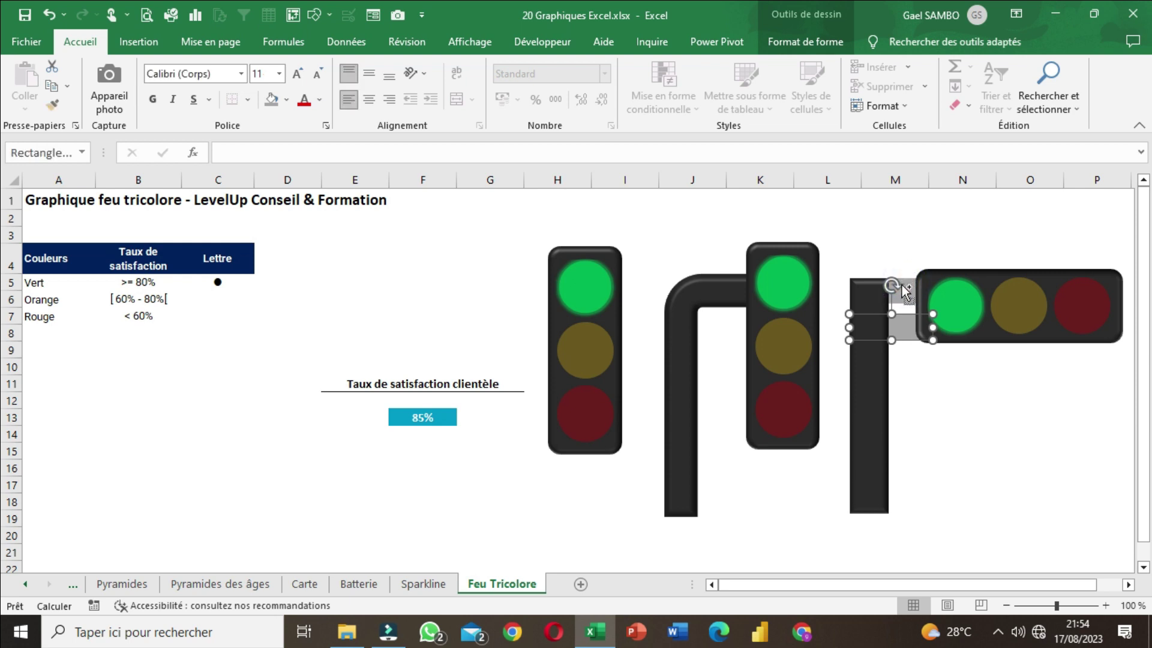
left_click(902, 285, "ctrl")
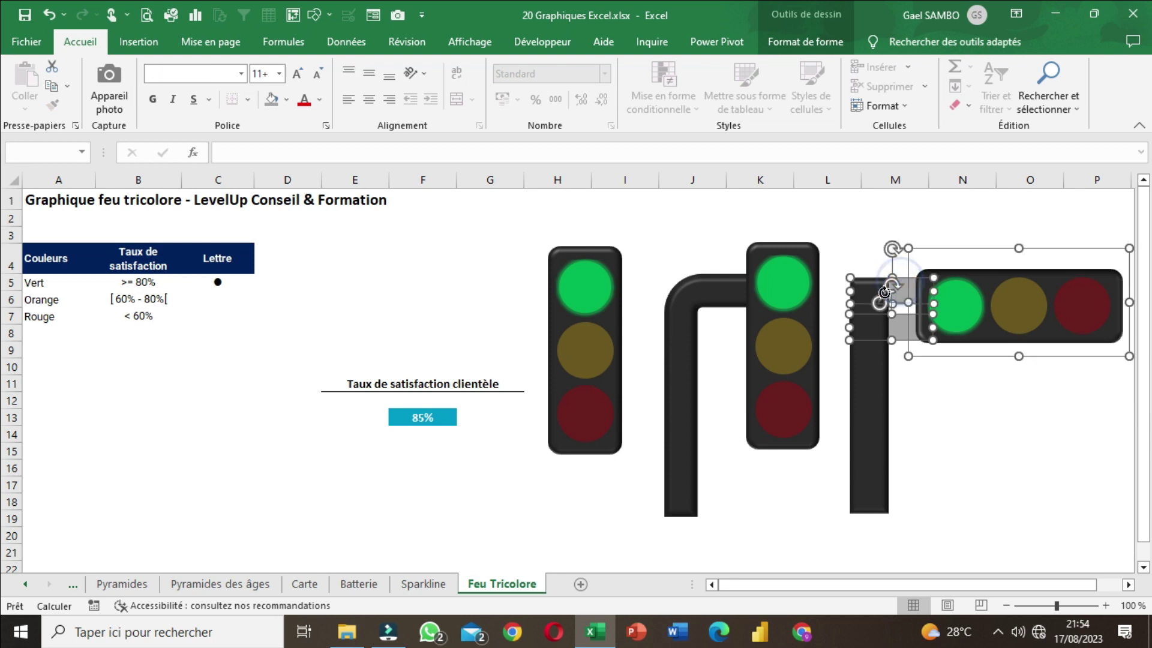
left_click(876, 410, "ctrl")
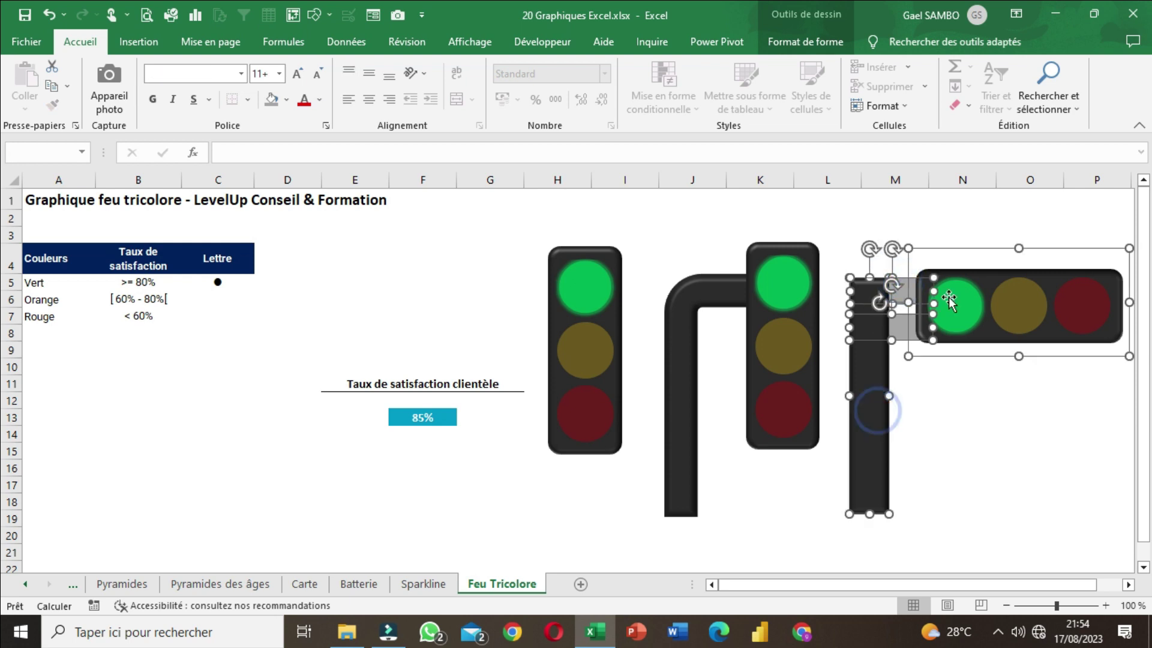
left_click(804, 42)
left_click(930, 87)
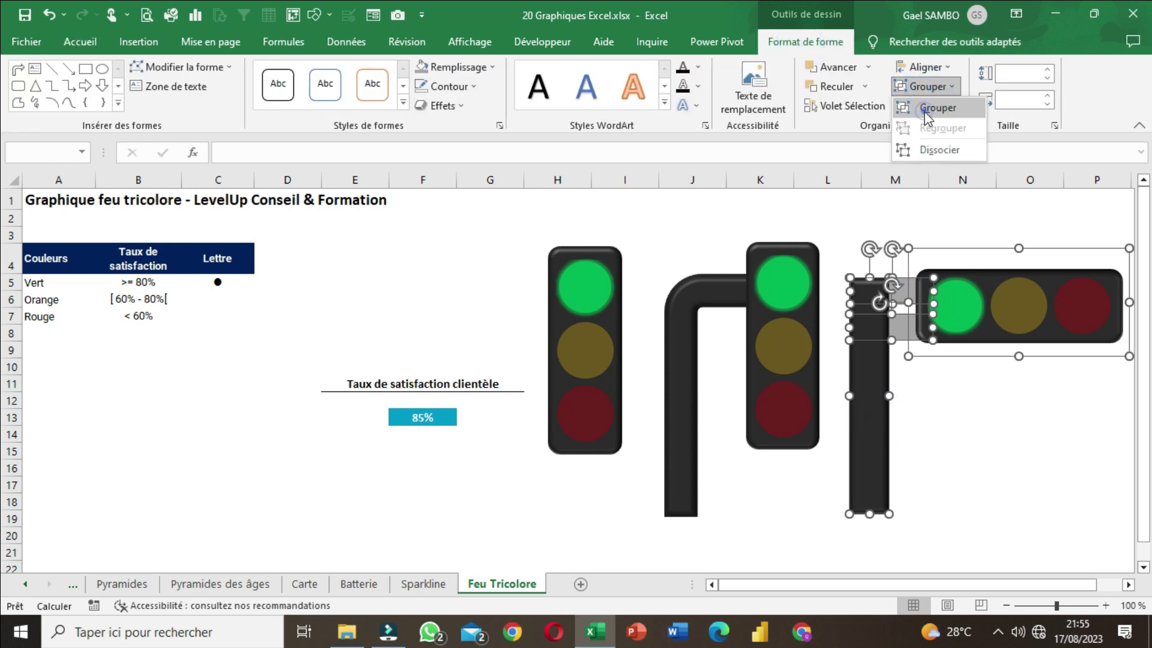
left_click(927, 109)
left_click(760, 543)
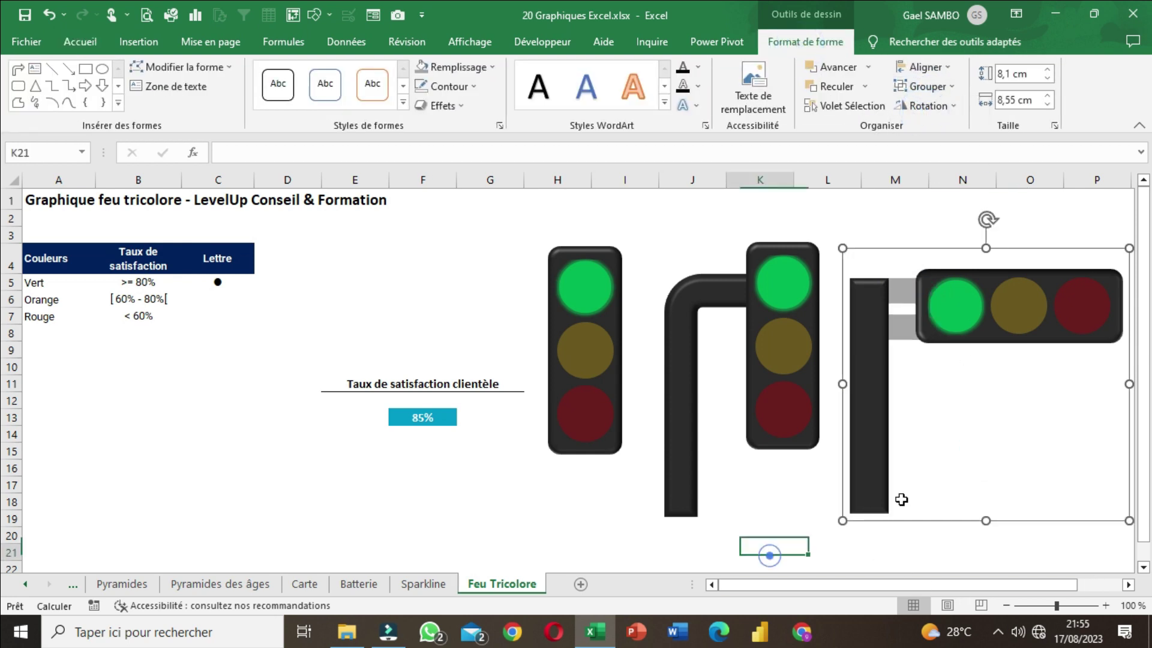
- Move the grouped horizontal traffic light slightly up and left so its top lines up with the curved-post light
left_click(923, 282)
left_click_drag(895, 290, 916, 255)
left_click(666, 234)
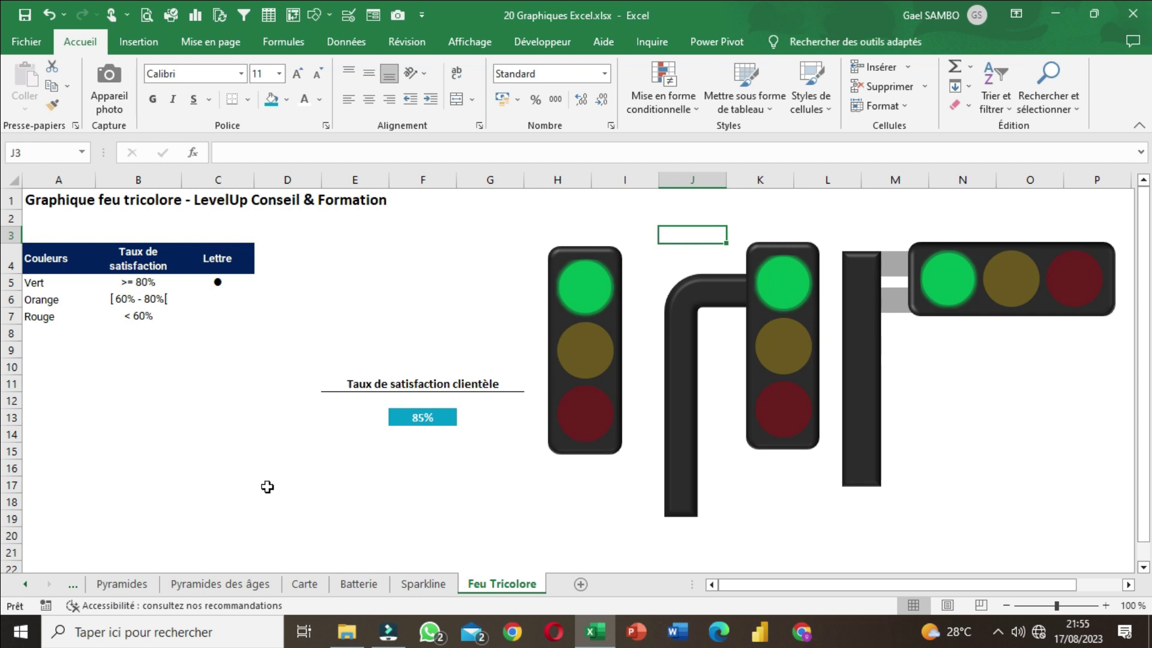
- Set the customer satisfaction rate in cell F13 to 15% to test the red lights
left_click(438, 413)
double_click(438, 412)
type("15")
key("Return")
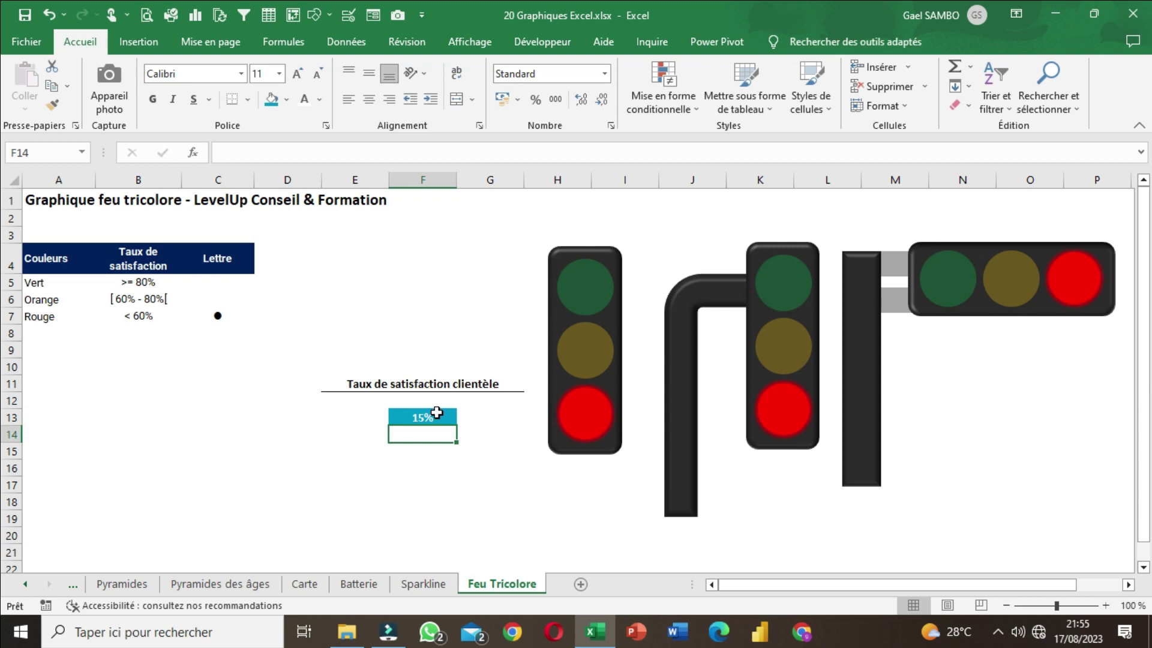
- Set the customer satisfaction rate in cell F13 to 68% and save the workbook
left_click(436, 412)
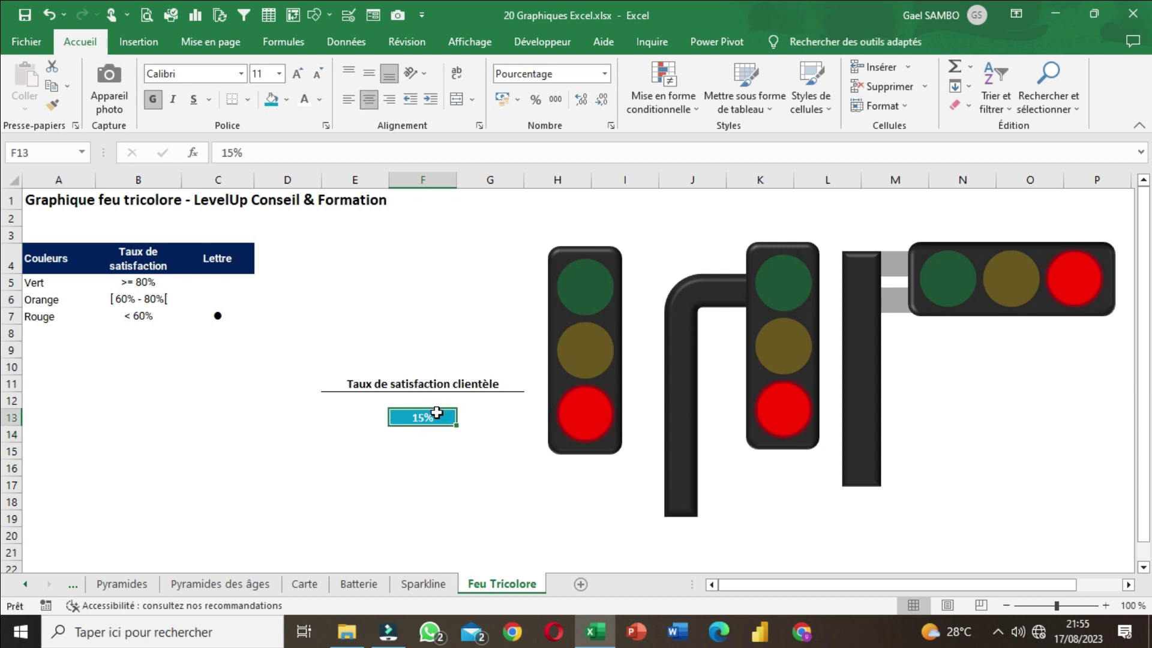
type("68")
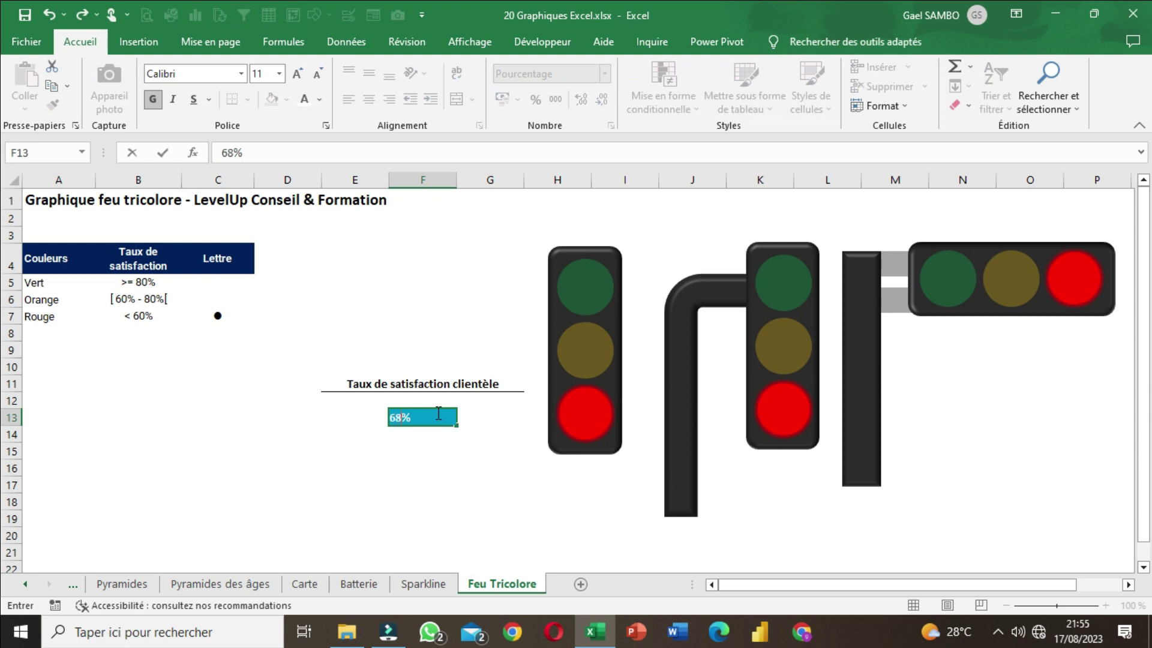
key("Return")
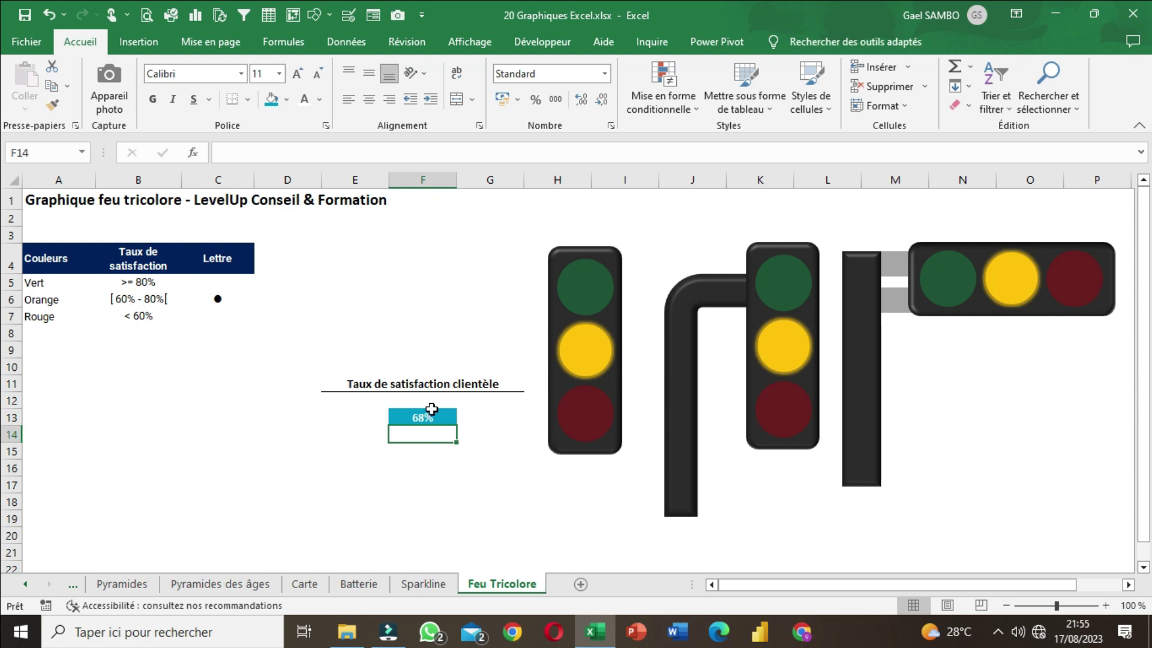
key("ctrl+s")
- Examine the model traffic light charts on the Synthèse sheet, then return to the Feu Tricolore sheet
right_click(41, 584)
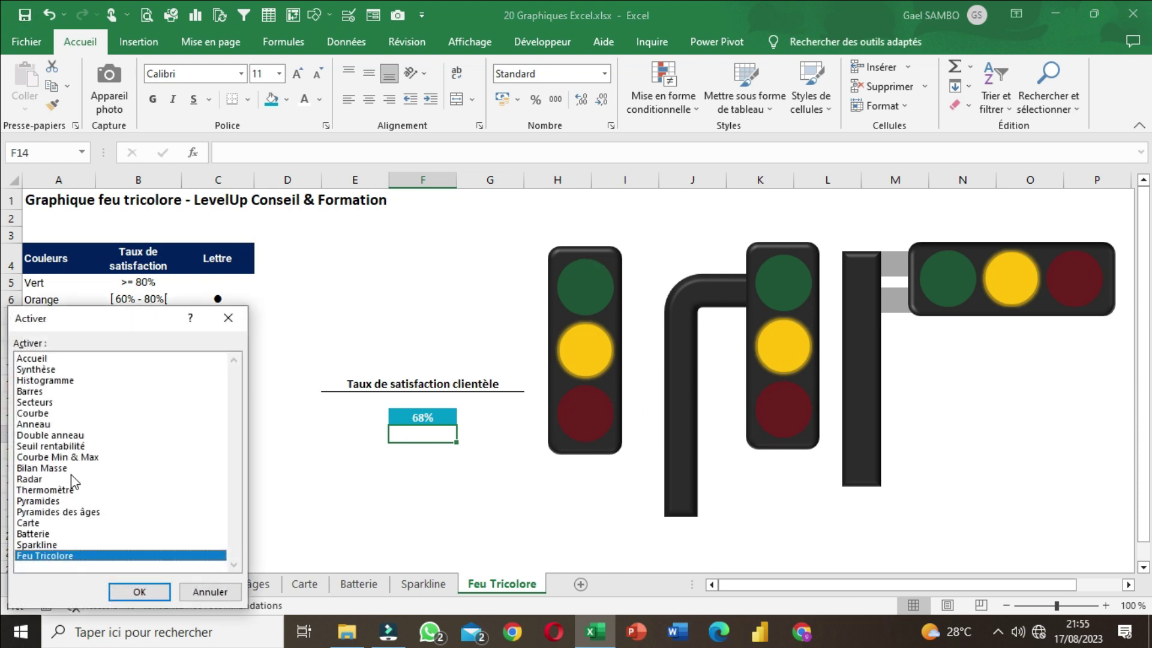
double_click(60, 369)
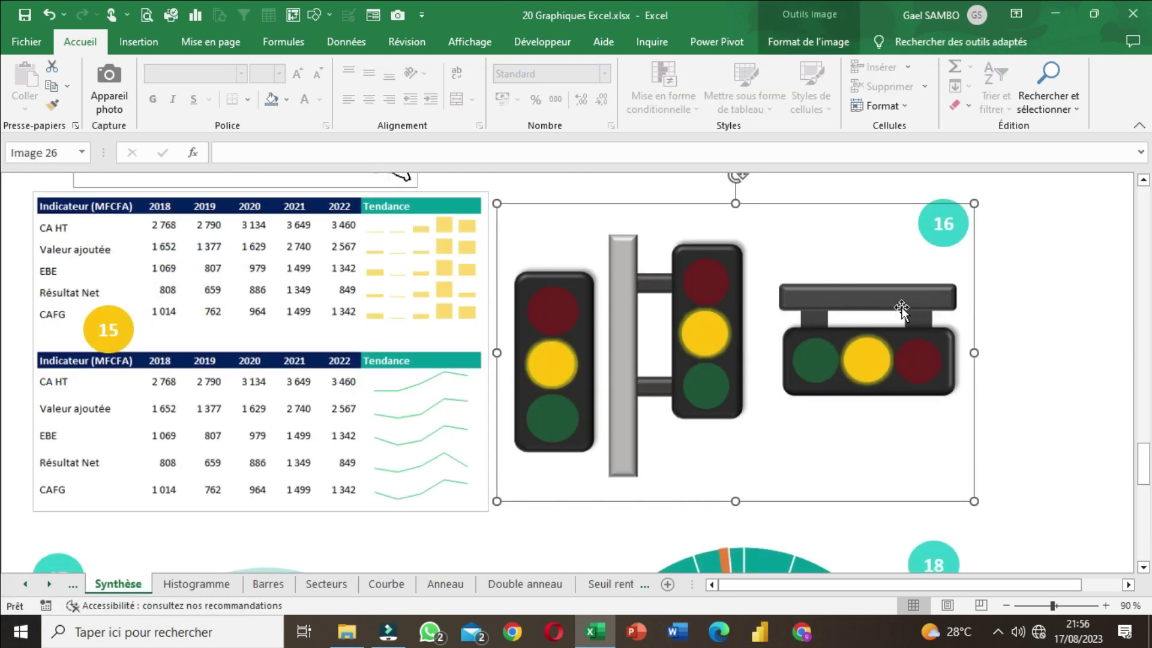
right_click(36, 585)
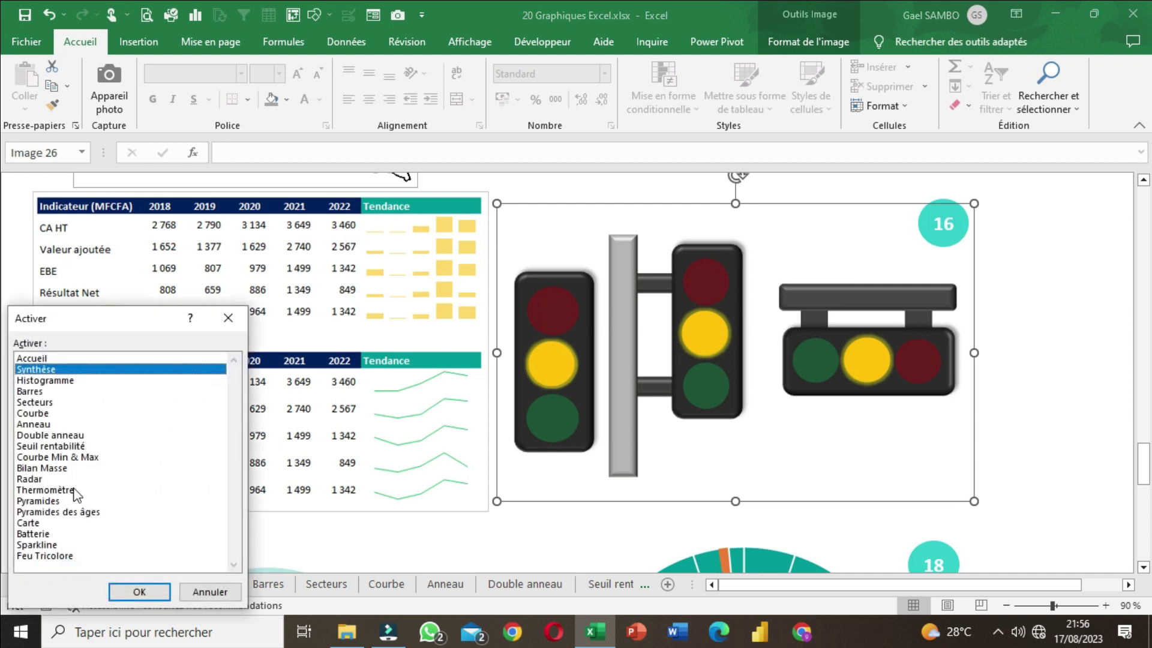
double_click(66, 552)
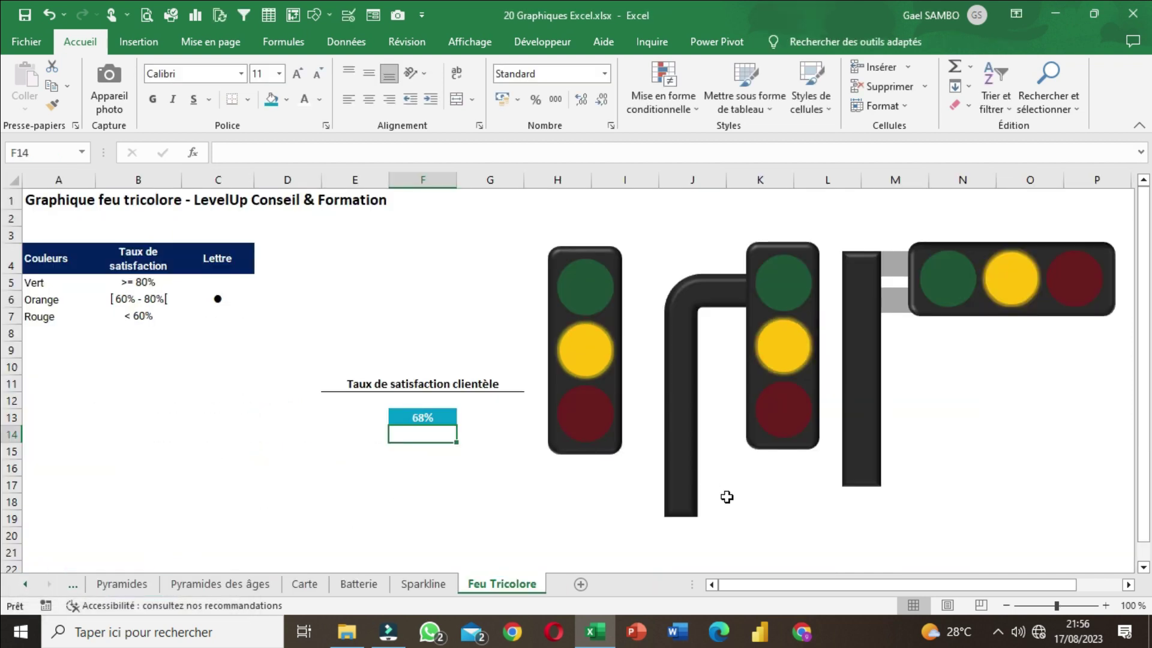
left_click(822, 540)
scroll(929, 427, "down", 6)
scroll(945, 419, "up", 6)
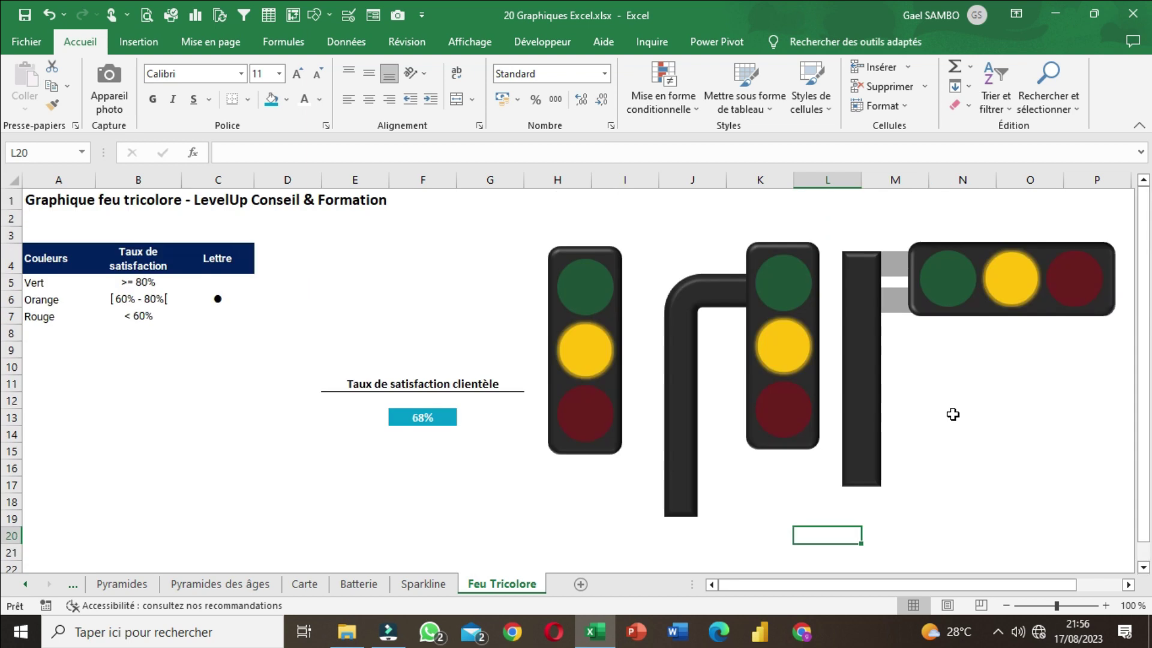
left_click(877, 306)
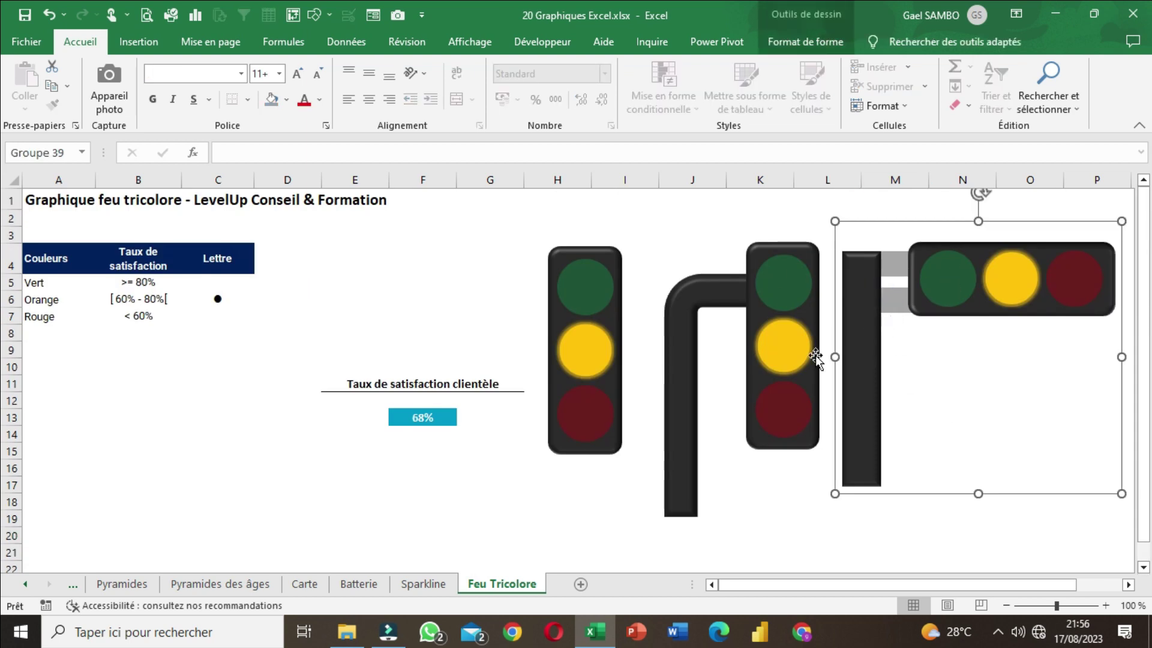
left_click(597, 267)
left_click(670, 236)
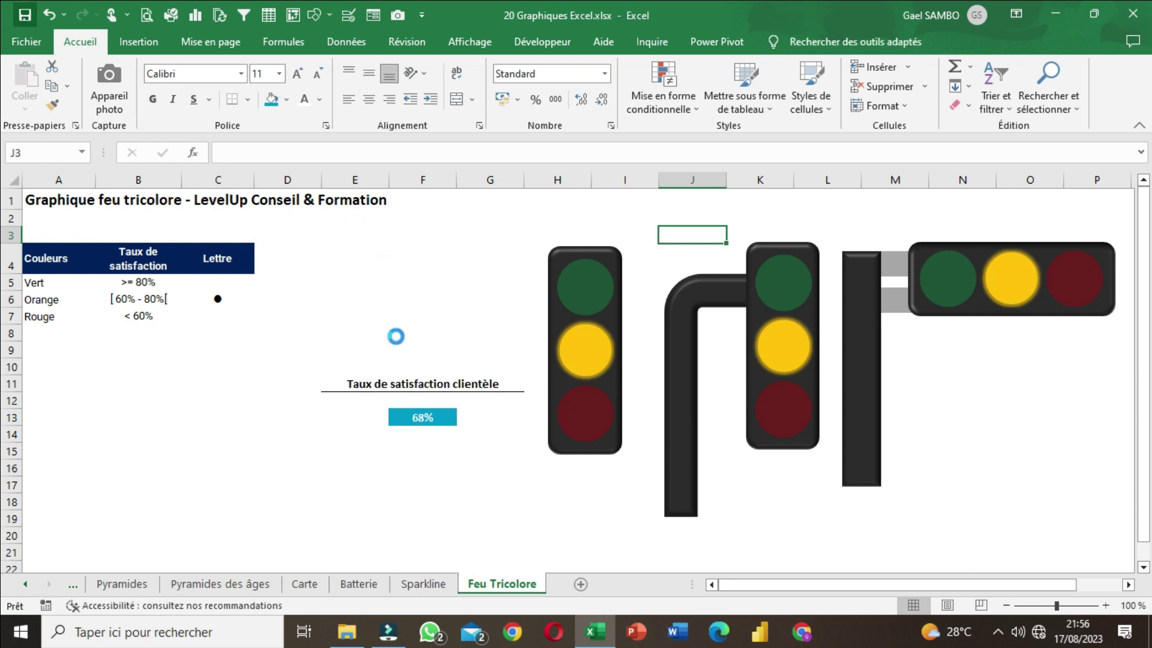
left_click(409, 385)
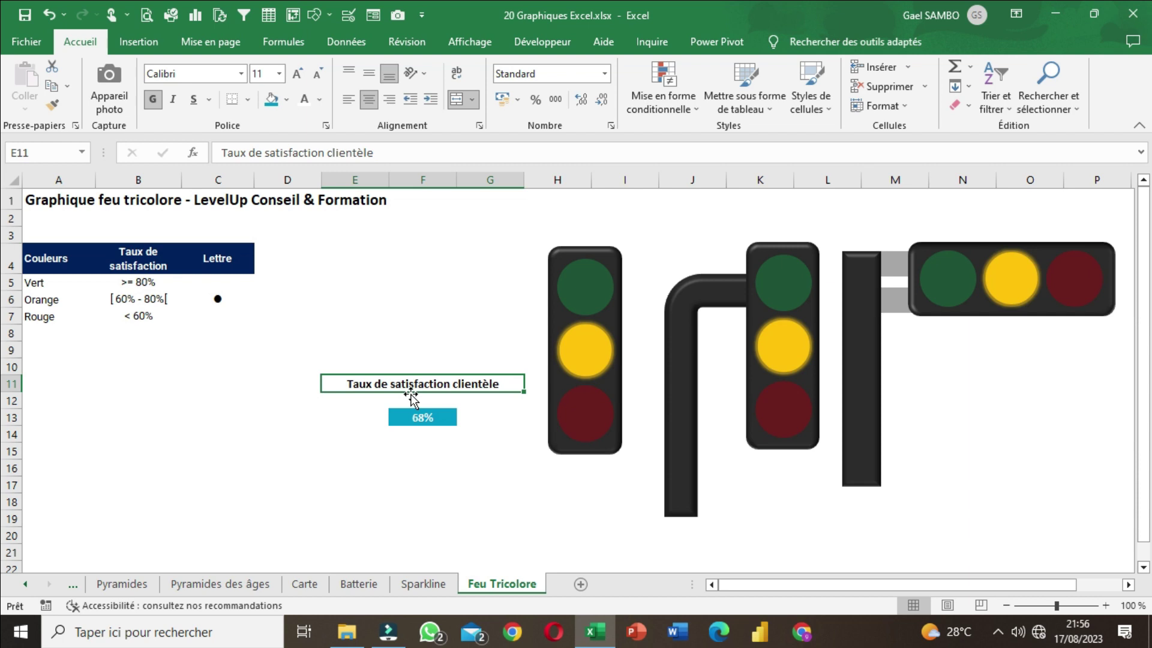
left_click(440, 420)
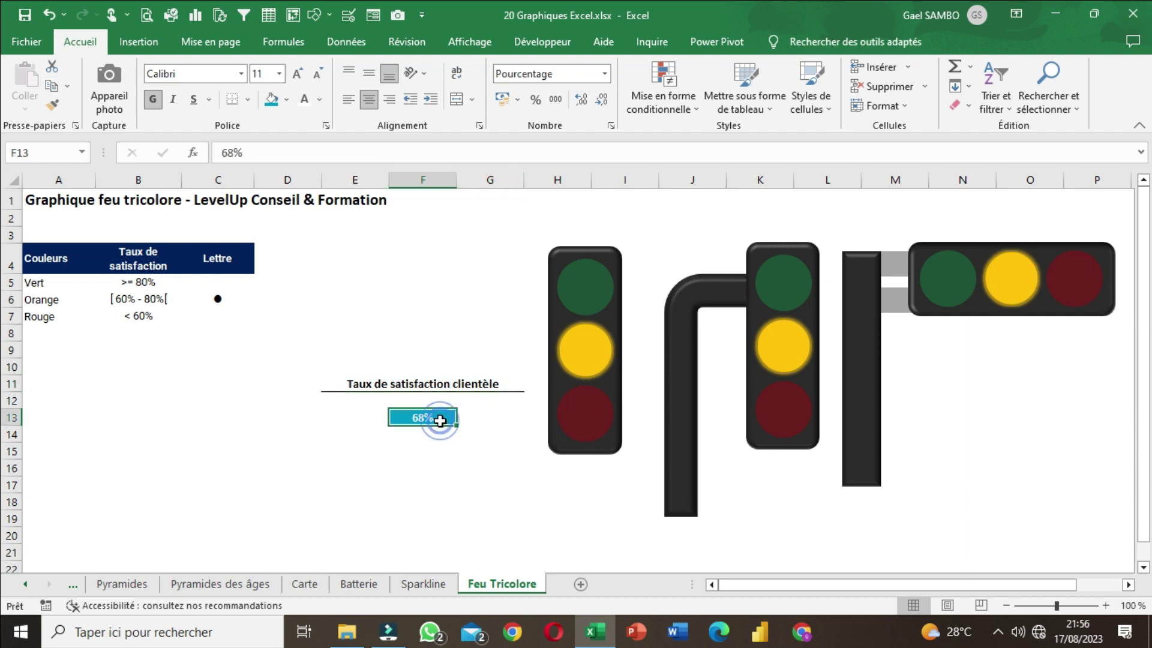
left_click(423, 363)
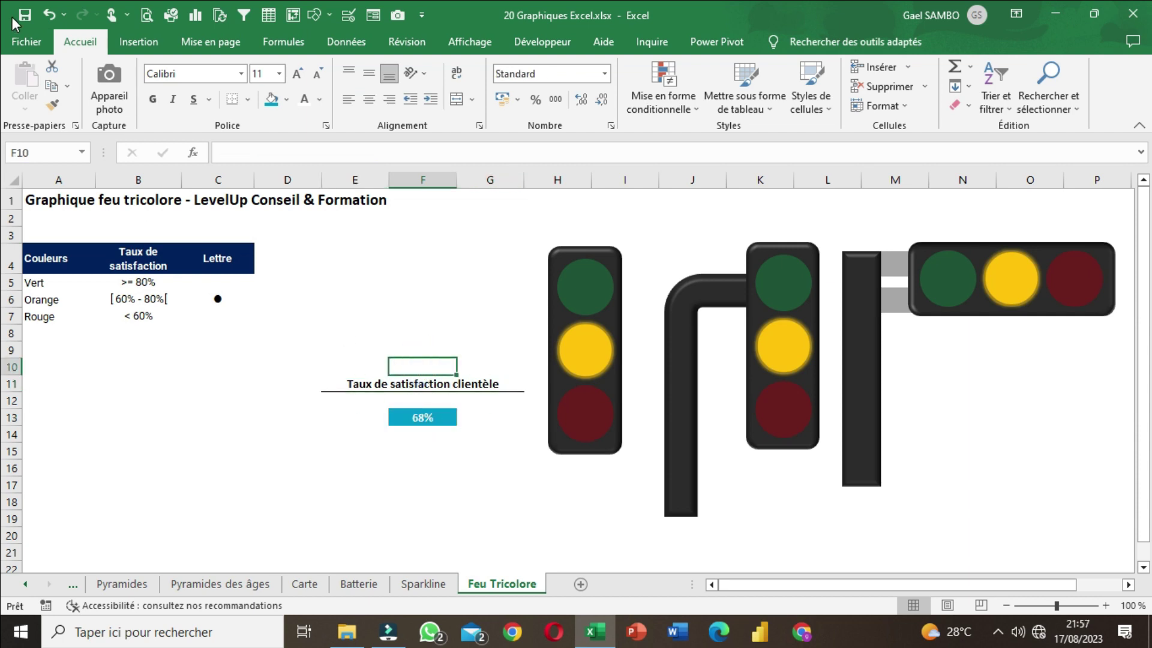
left_click(403, 457)
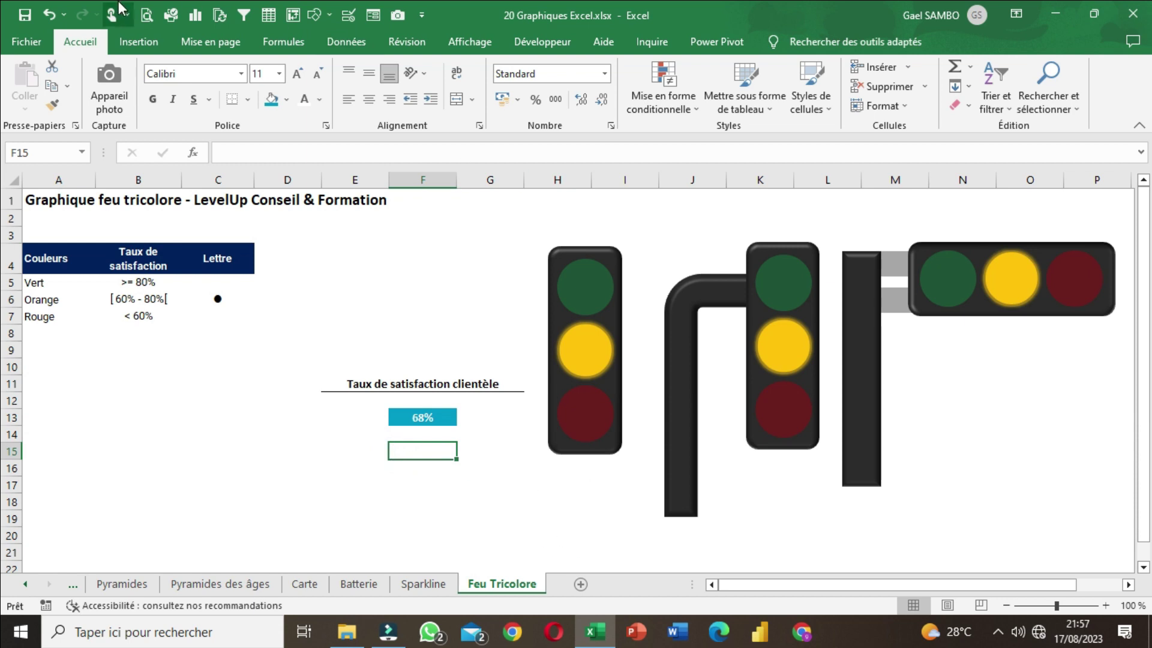
- Save the workbook and go to the Accueil sheet using the list of all sheets
left_click(25, 14)
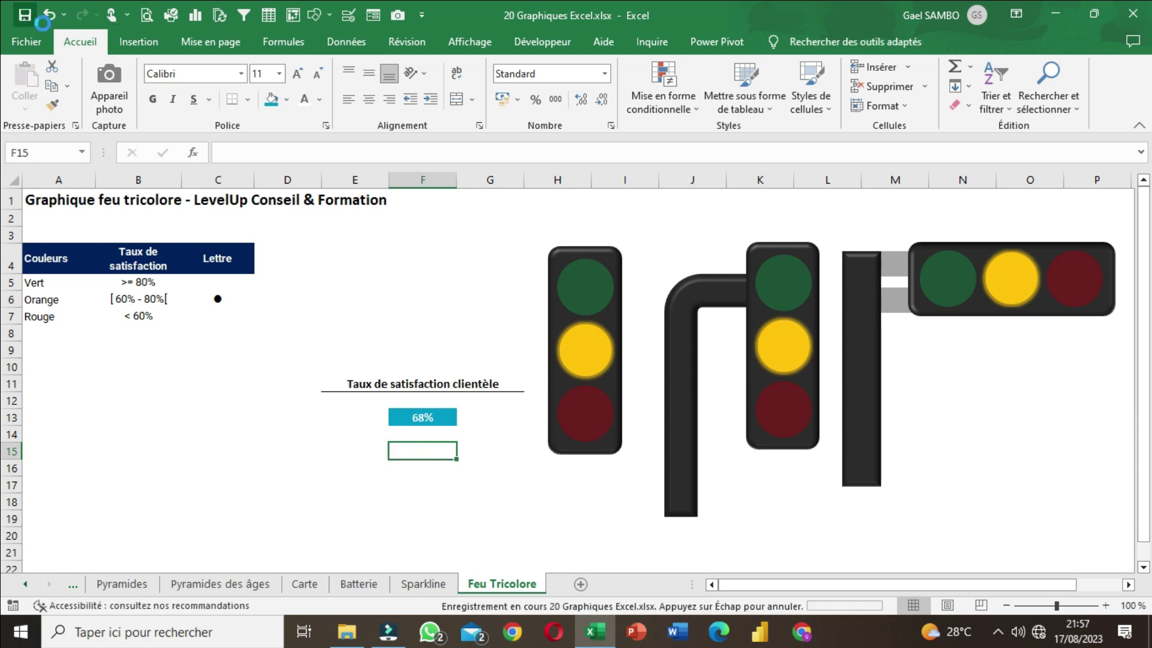
right_click(35, 587)
left_click(46, 358)
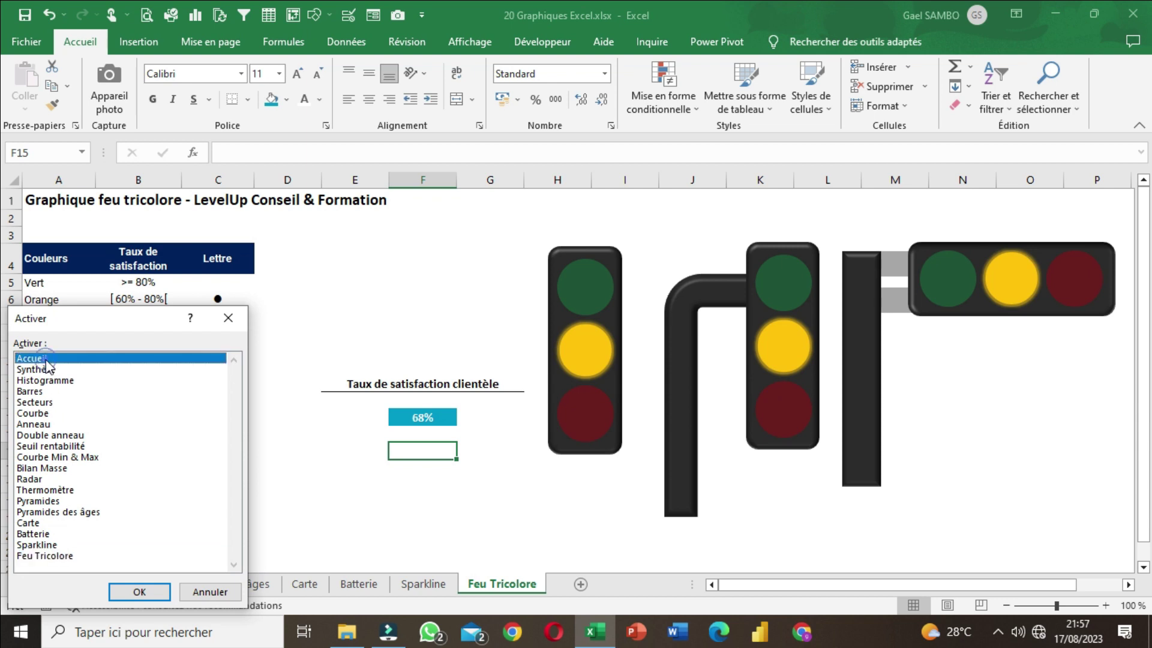
double_click(46, 360)
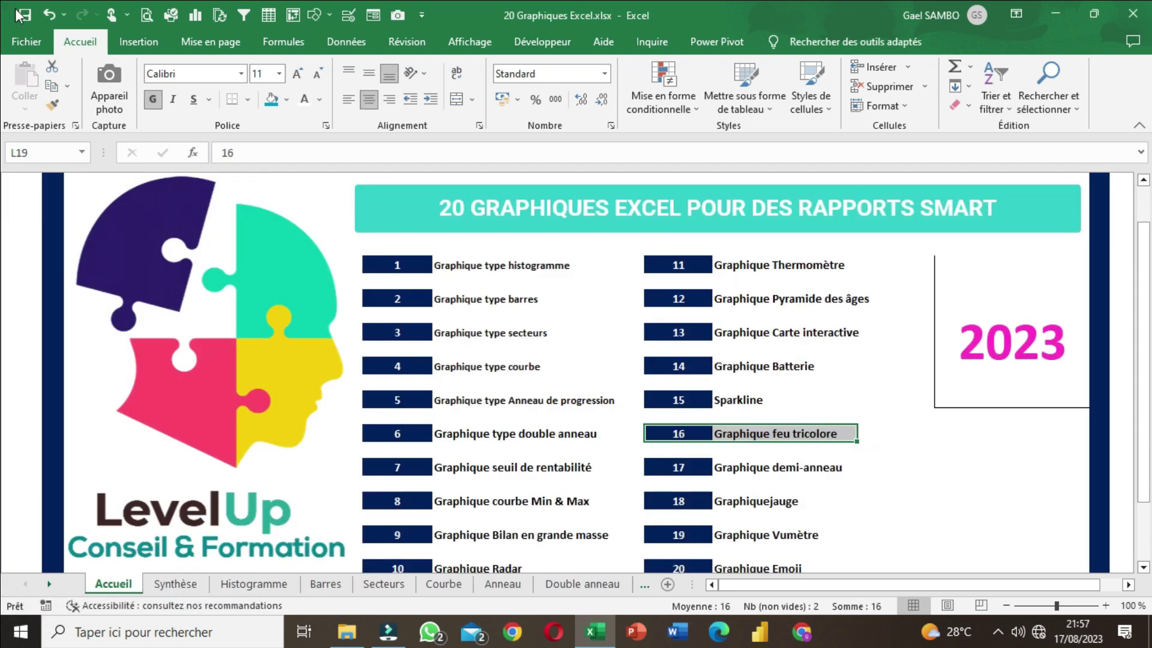